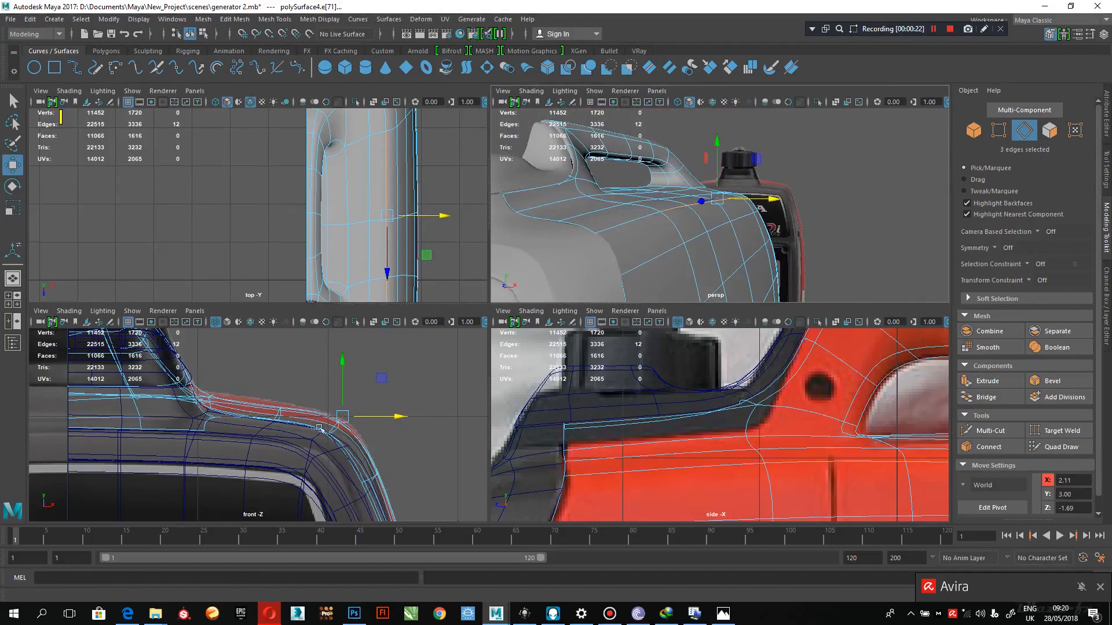
Select the three-edge run along the generator body's upper shoulder and raise it slightly to about Y 3.06
double_click(606, 210)
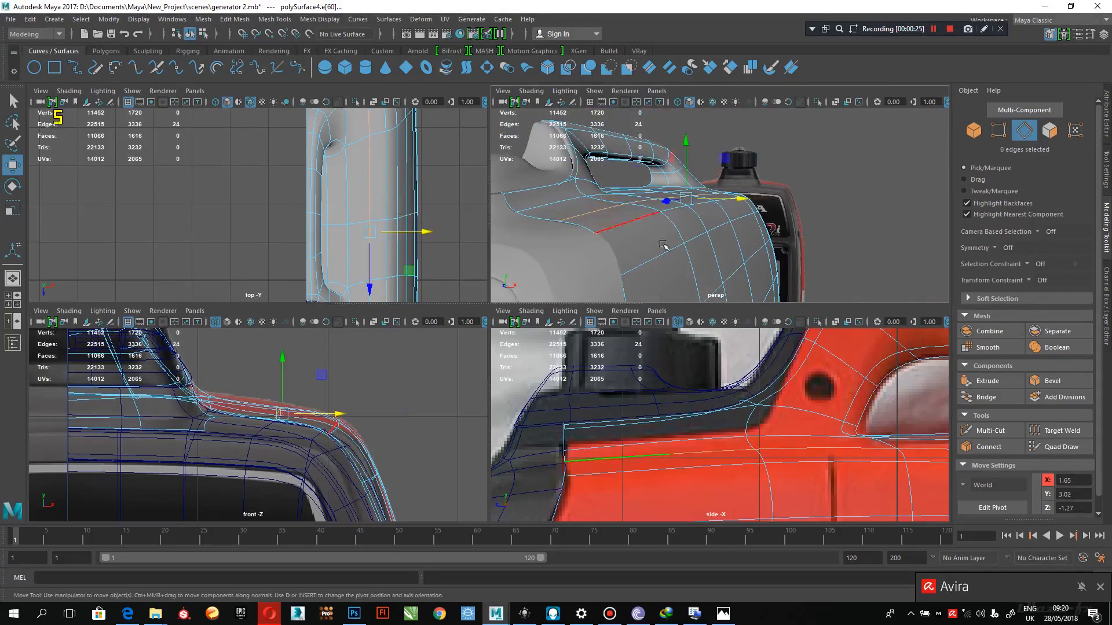
alt+drag(664, 246, 667, 250)
ctrl+click(548, 233)
alt+drag(548, 233, 734, 224)
ctrl+drag(728, 180, 397, 398)
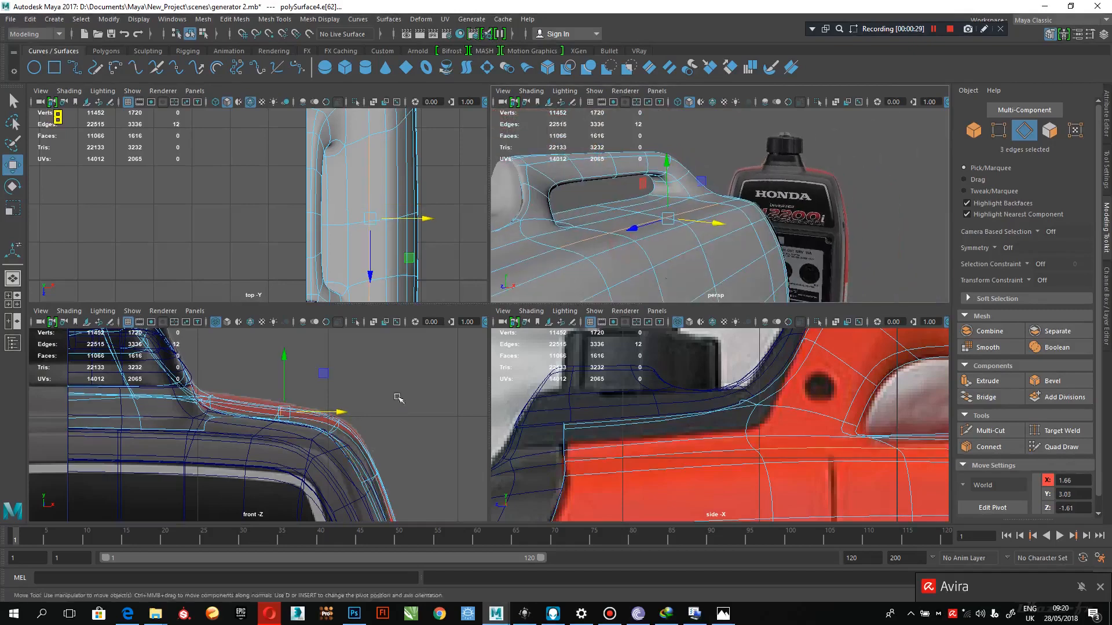
drag(286, 376, 283, 373)
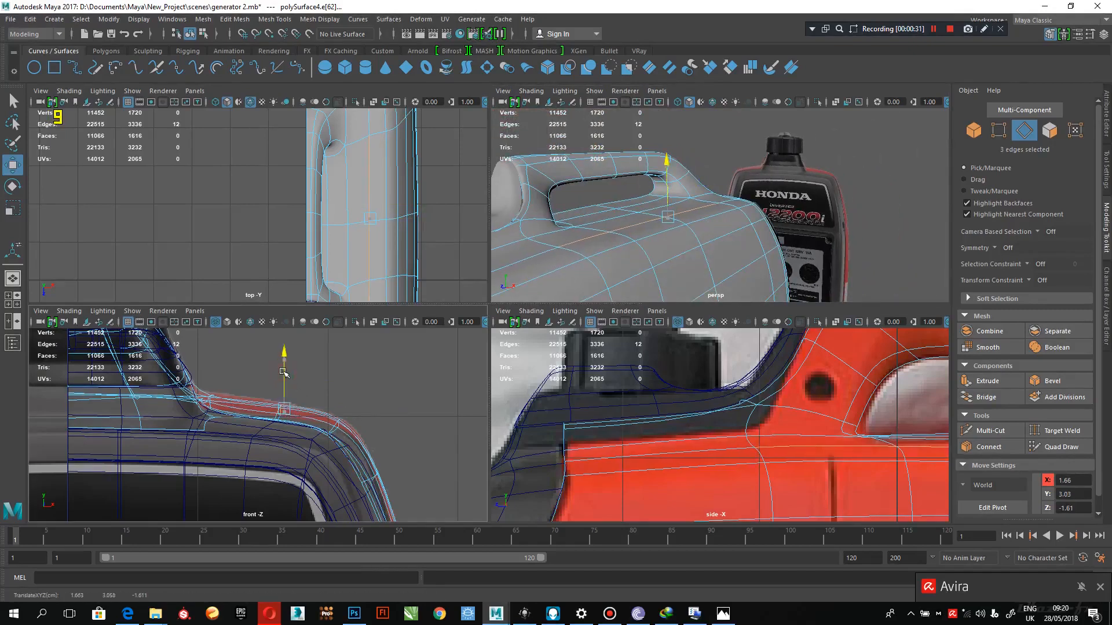
Select the five-edge run on the body's upper surface beside the handle opening
alt+drag(560, 289, 539, 278)
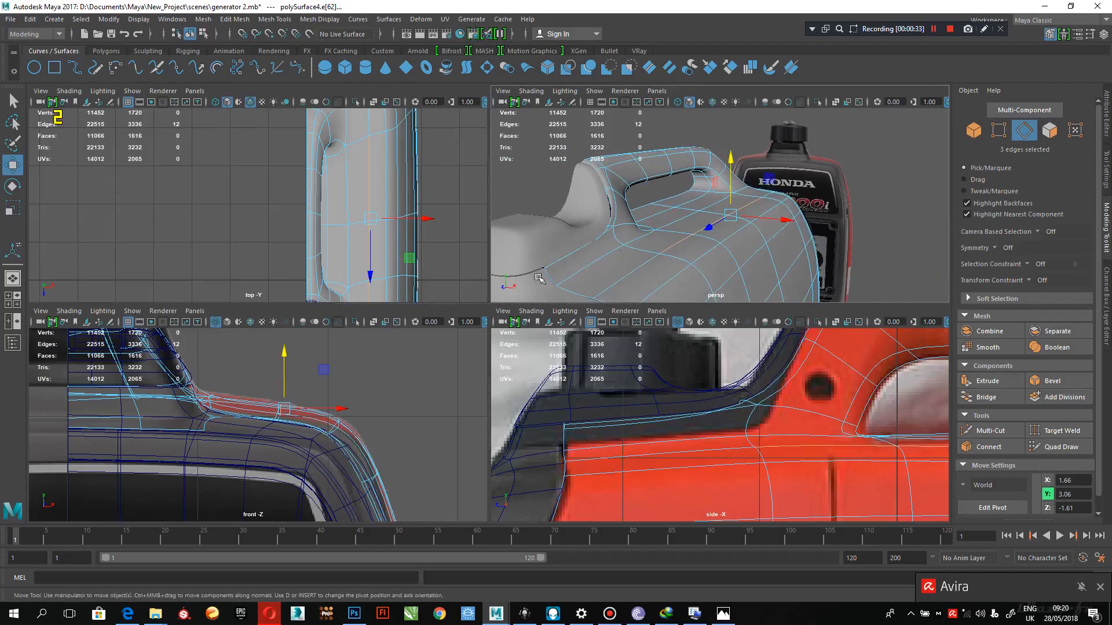
ctrl+click(647, 238)
shift+click(671, 224)
alt+drag(672, 226, 701, 223)
shift+click(737, 215)
shift+click(744, 197)
scroll(359, 397, down, 5)
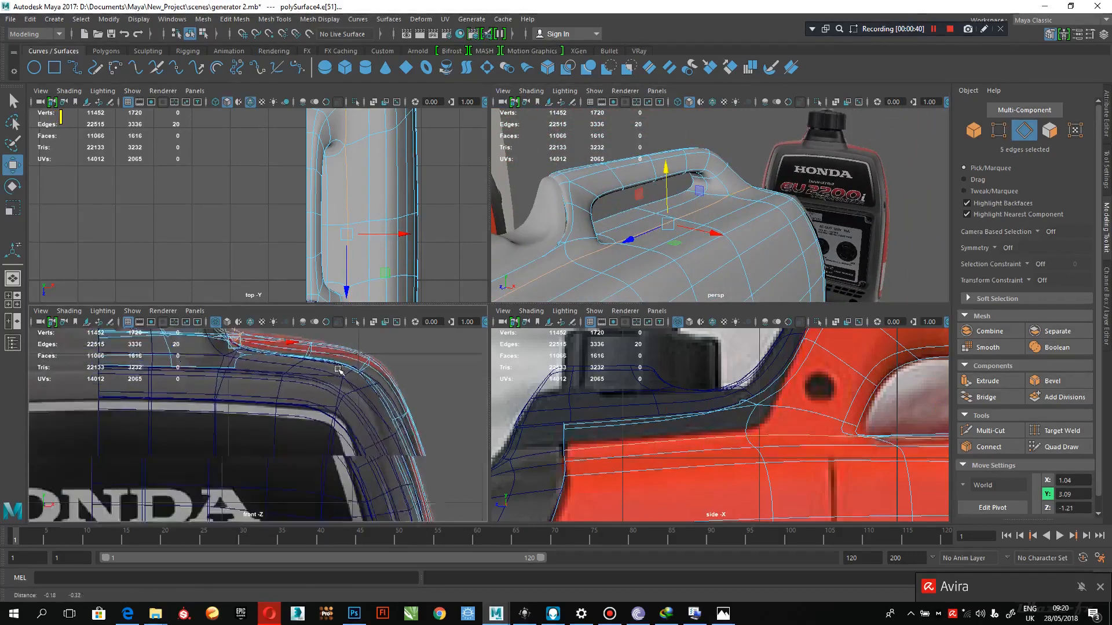
Return to object mode, deselect the body and inspect the whole generator model in the perspective view
right_drag(673, 248, 740, 221)
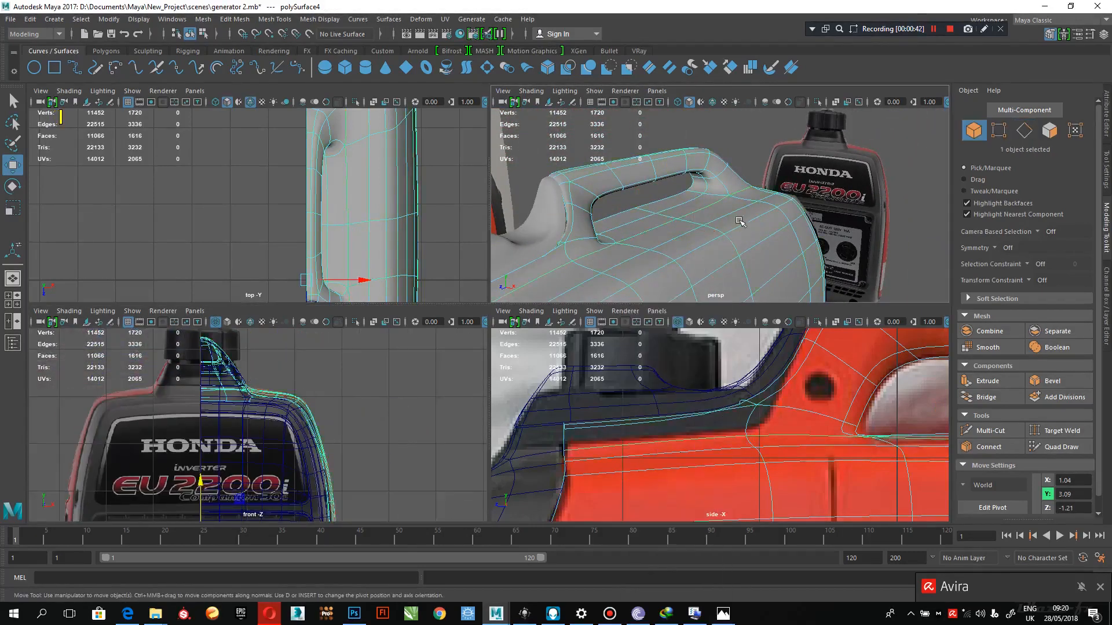
key(space)
key(f)
click(707, 322)
alt+drag(707, 323, 567, 268)
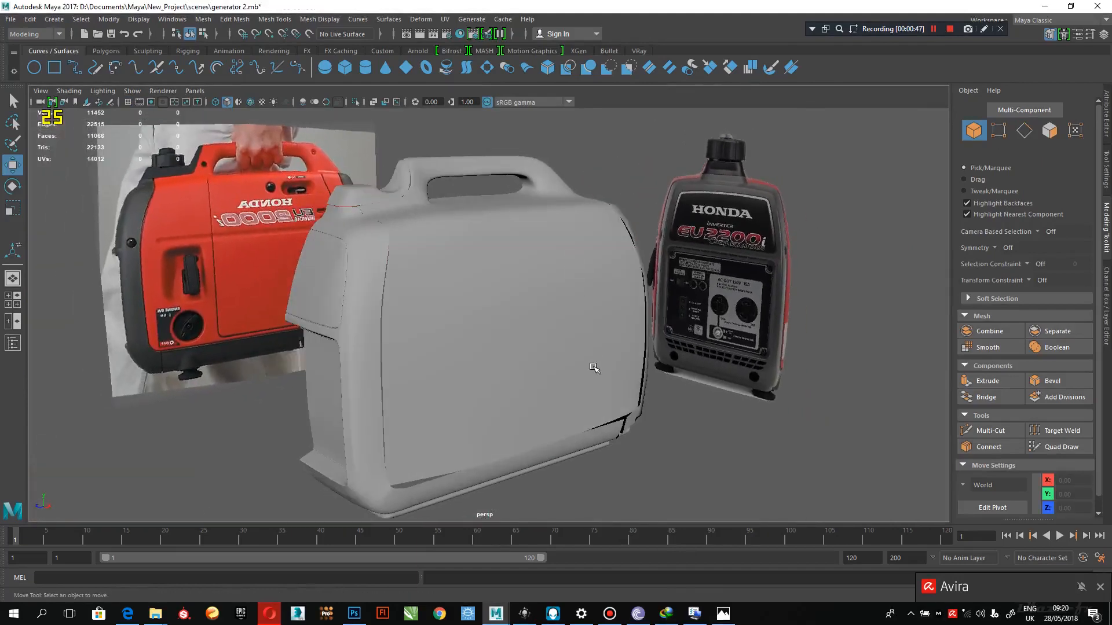
Create a polygon cylinder for the filler cap while working in the front view
key(space)
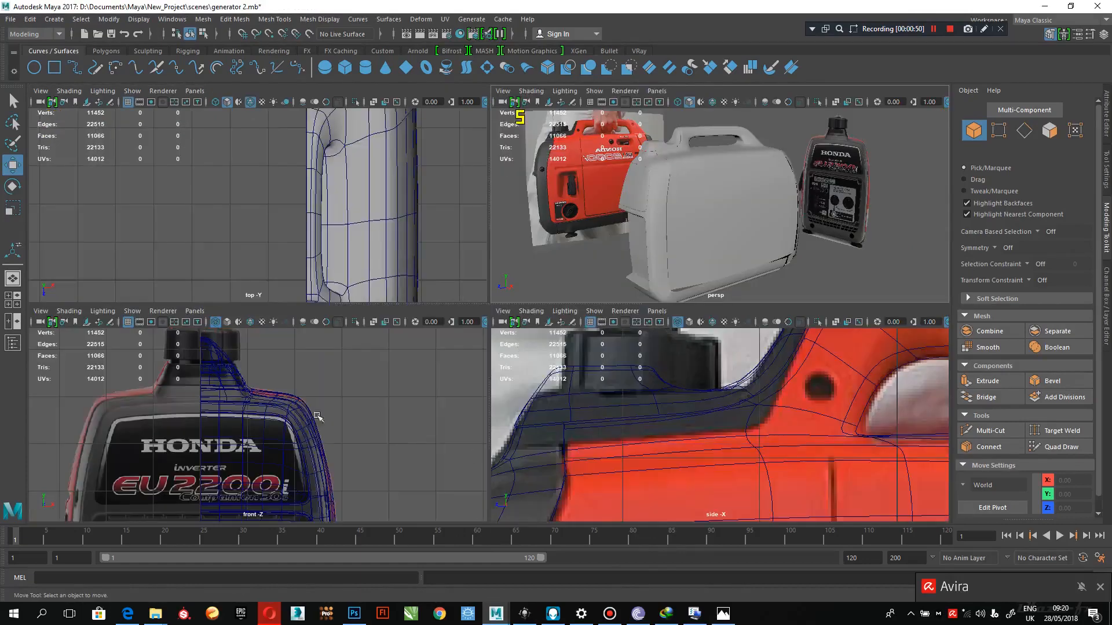
key(space)
alt+middle_drag(368, 461, 365, 490)
scroll(407, 436, up, 1)
alt+middle_drag(407, 437, 438, 539)
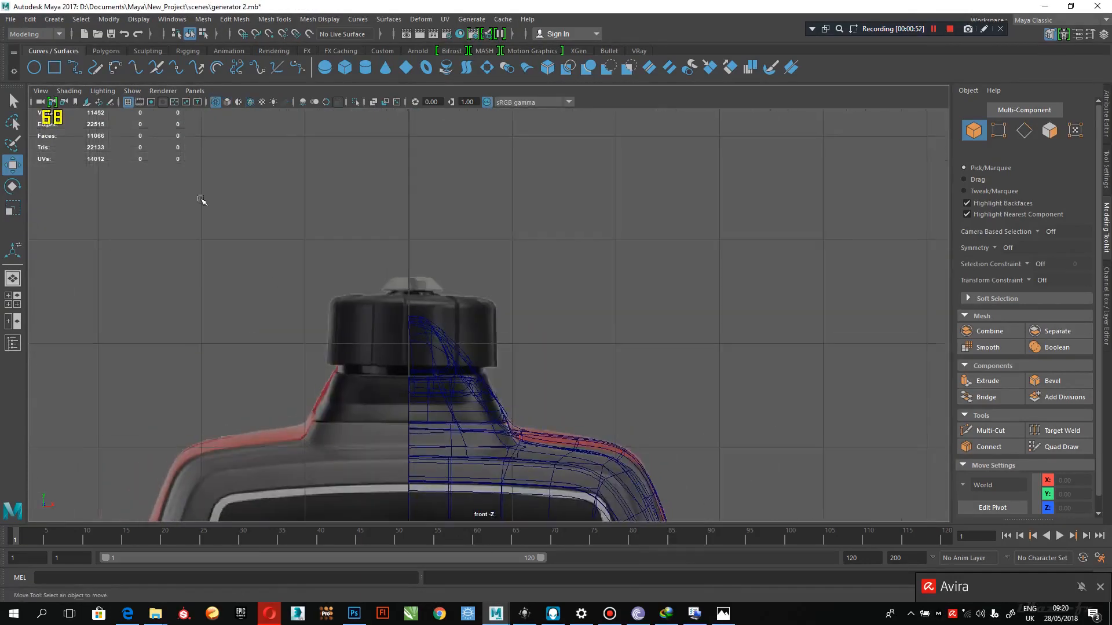
click(54, 21)
mouse_move(70, 61)
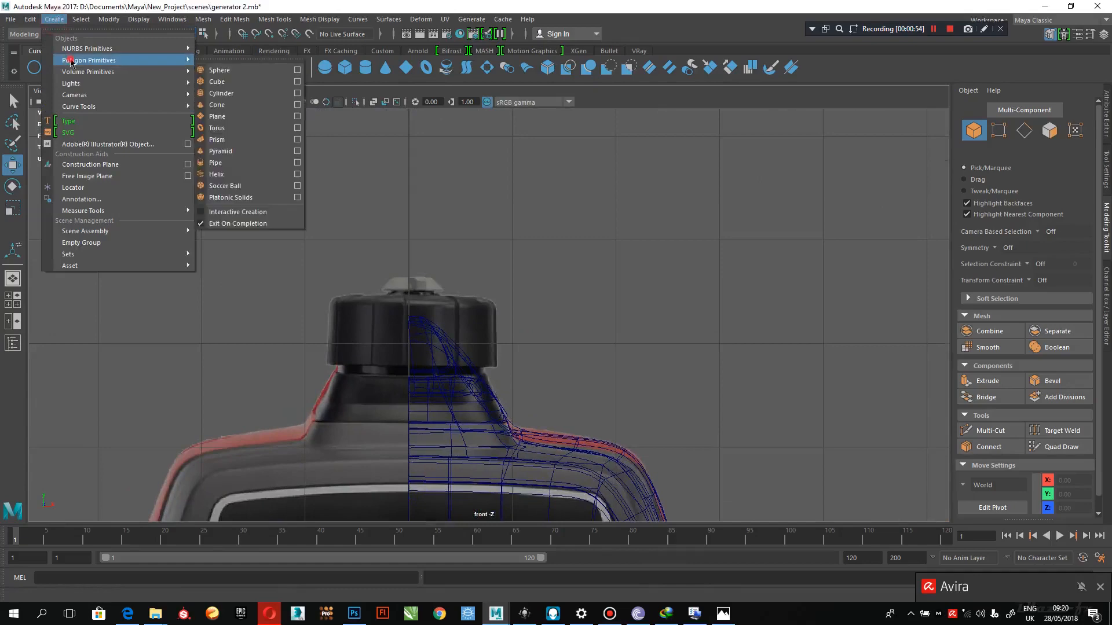
click(232, 98)
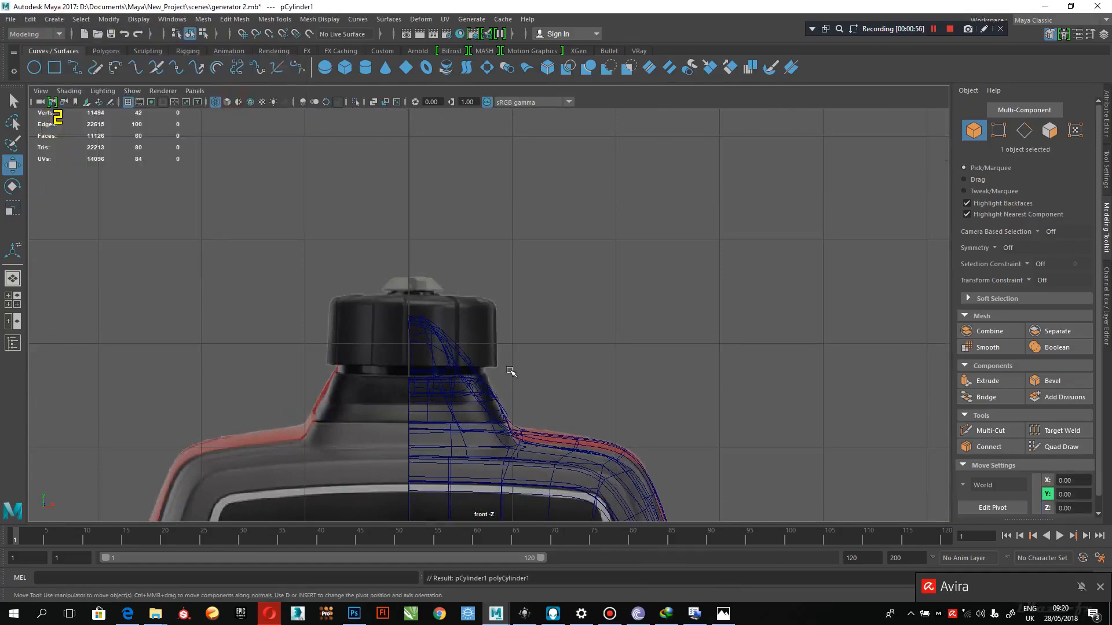
Move the cylinder up to about Y 4.77 so its base meets the bottom of the reference filler cap
scroll(510, 371, down, 5)
drag(468, 402, 468, 221)
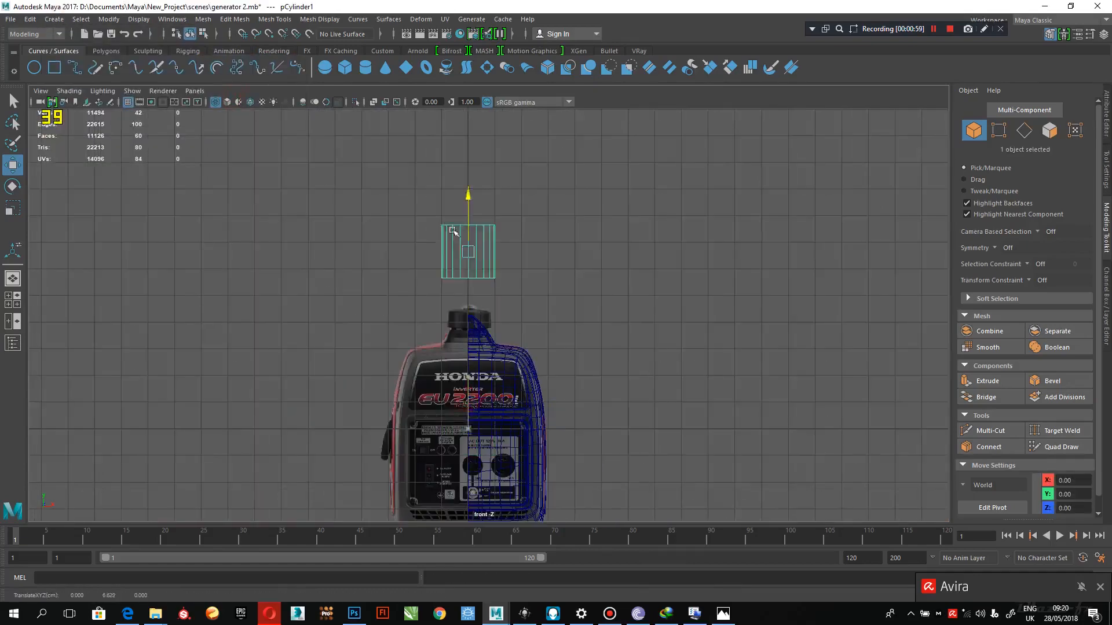
scroll(672, 402, up, 5)
scroll(554, 335, up, 1)
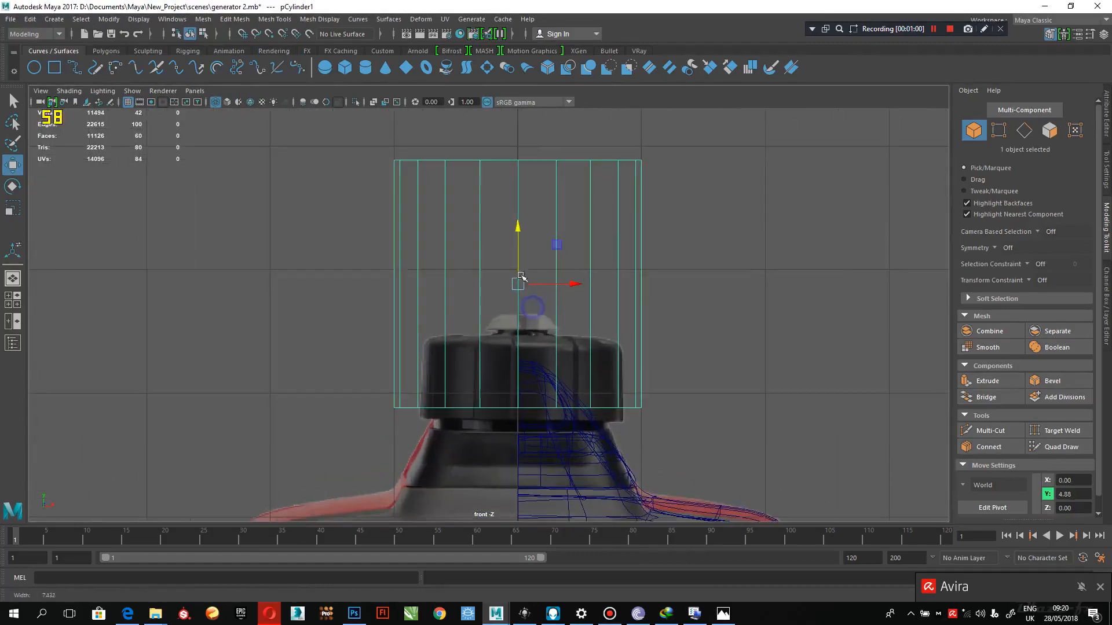
drag(520, 229, 525, 244)
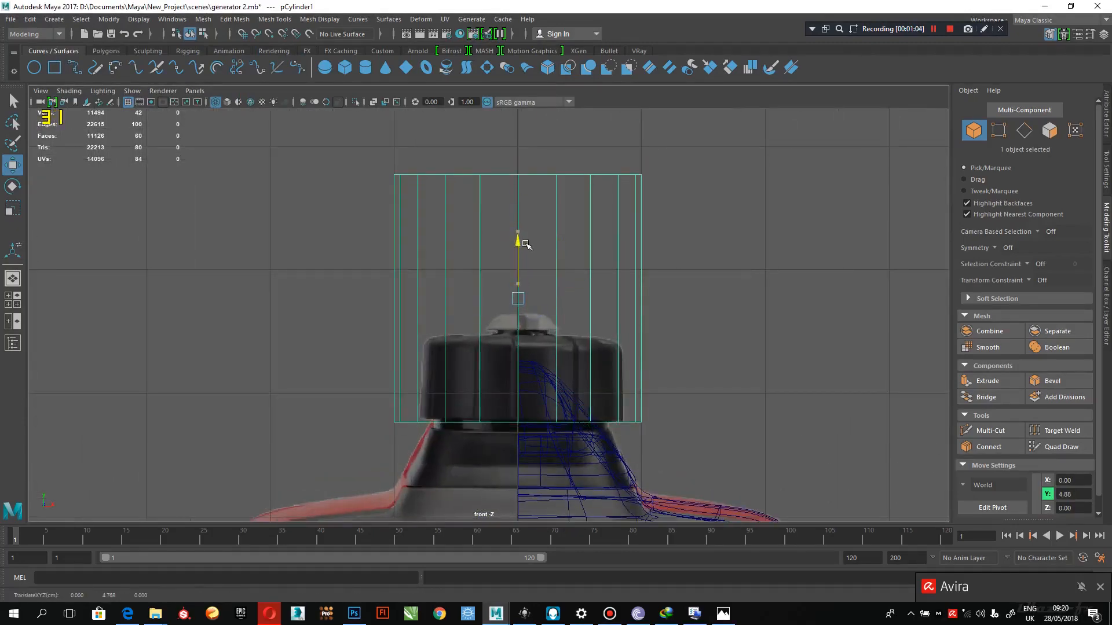
right_click(523, 209)
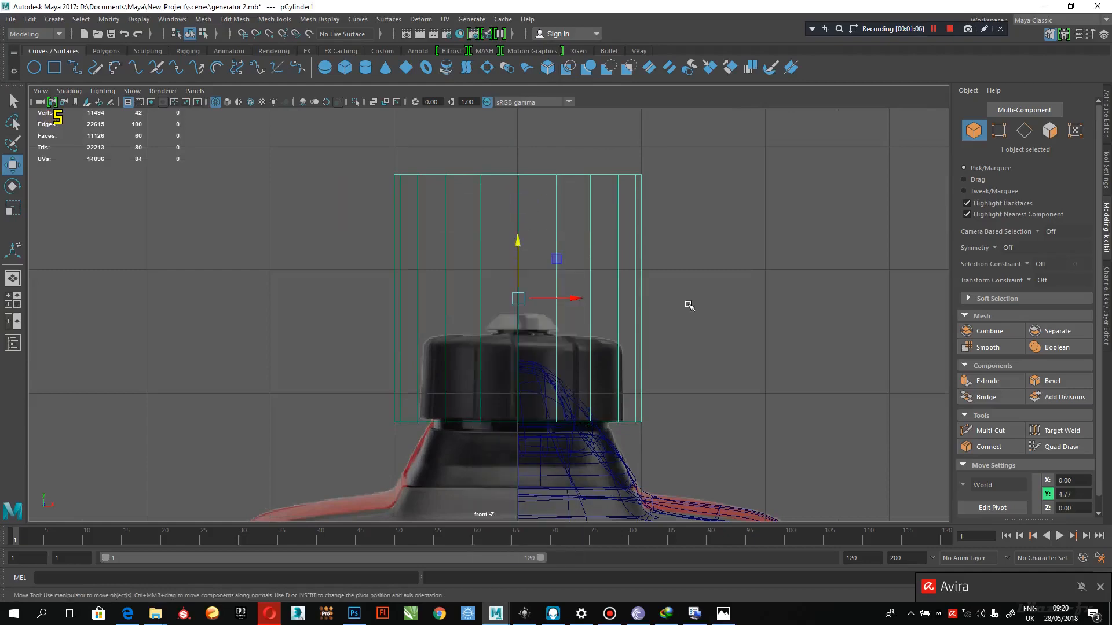
Open the cylinder's polyCylinder1 construction inputs and reduce Subdivisions Axis to 8
key(space)
key(space)
key(f)
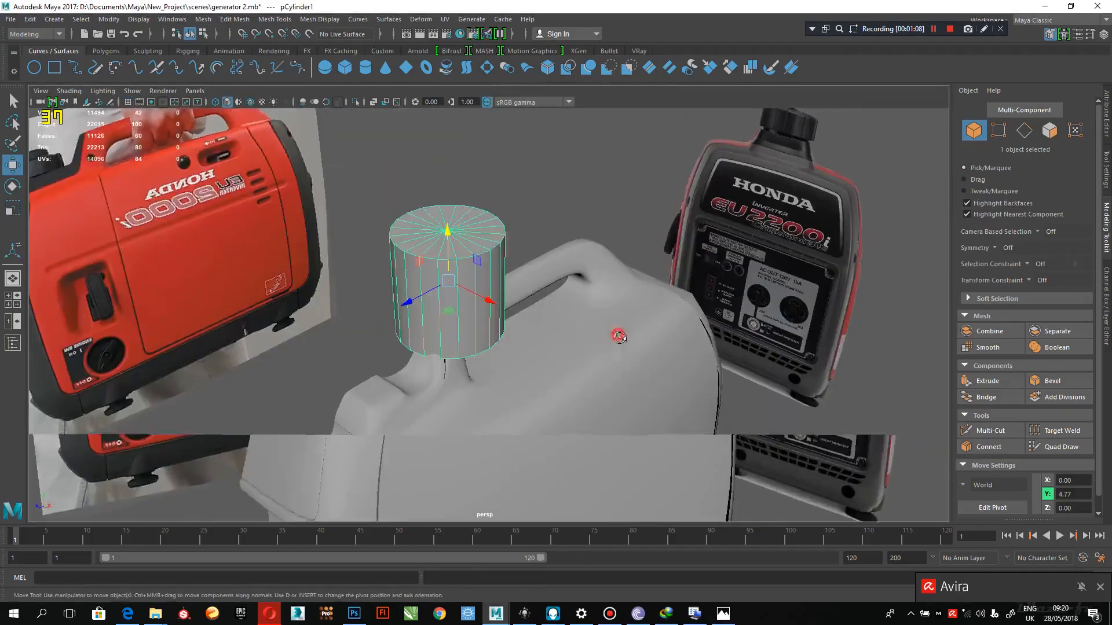
click(1097, 283)
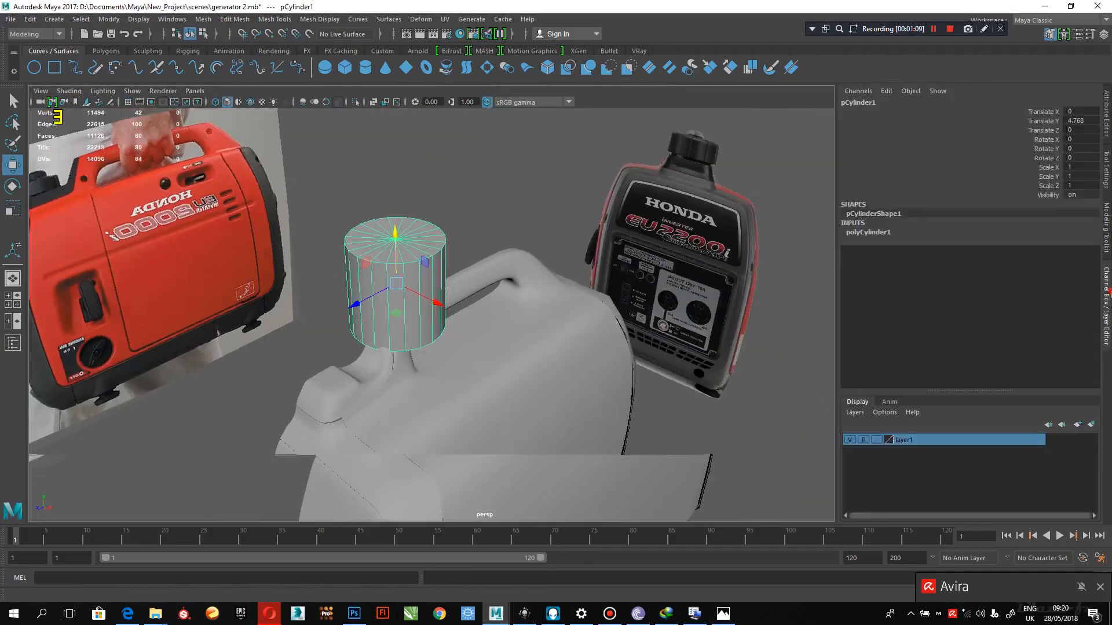
click(884, 232)
click(1050, 269)
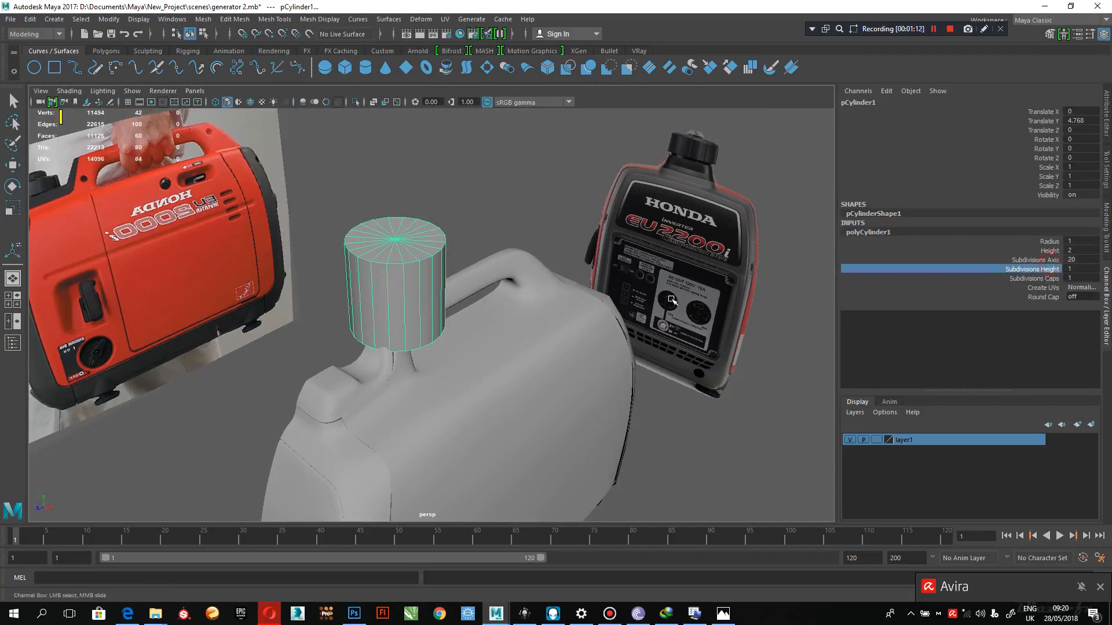
click(1046, 260)
middle_drag(637, 234, 569, 247)
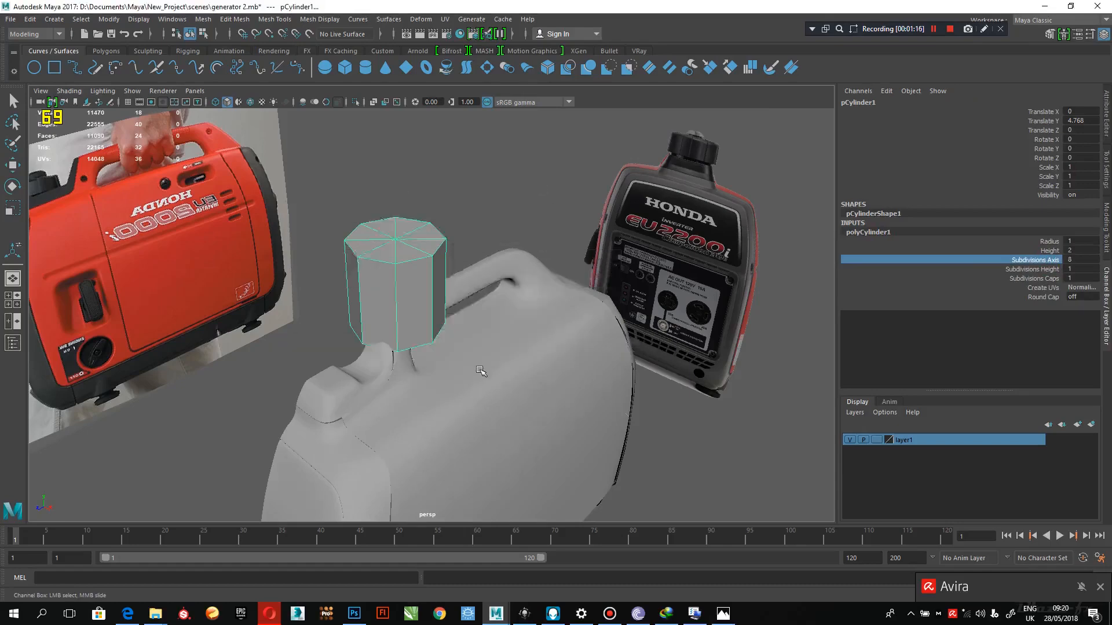
Set the cylinder's Subdivisions Axis to 23 and check the result in the perspective view
key(space)
key(space)
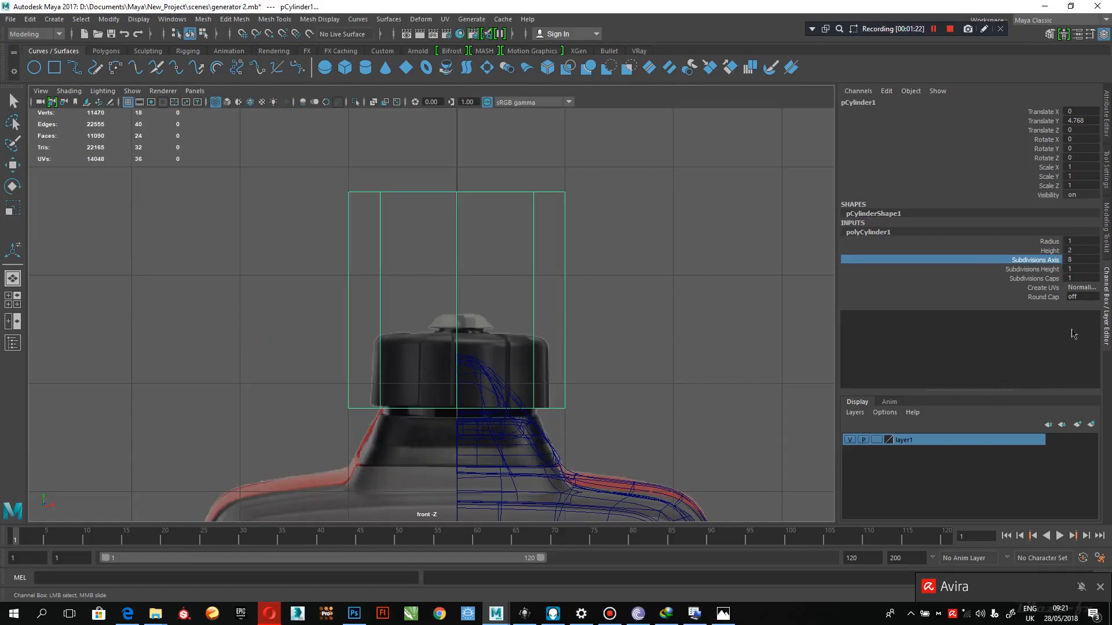
middle_drag(658, 266, 745, 267)
key(space)
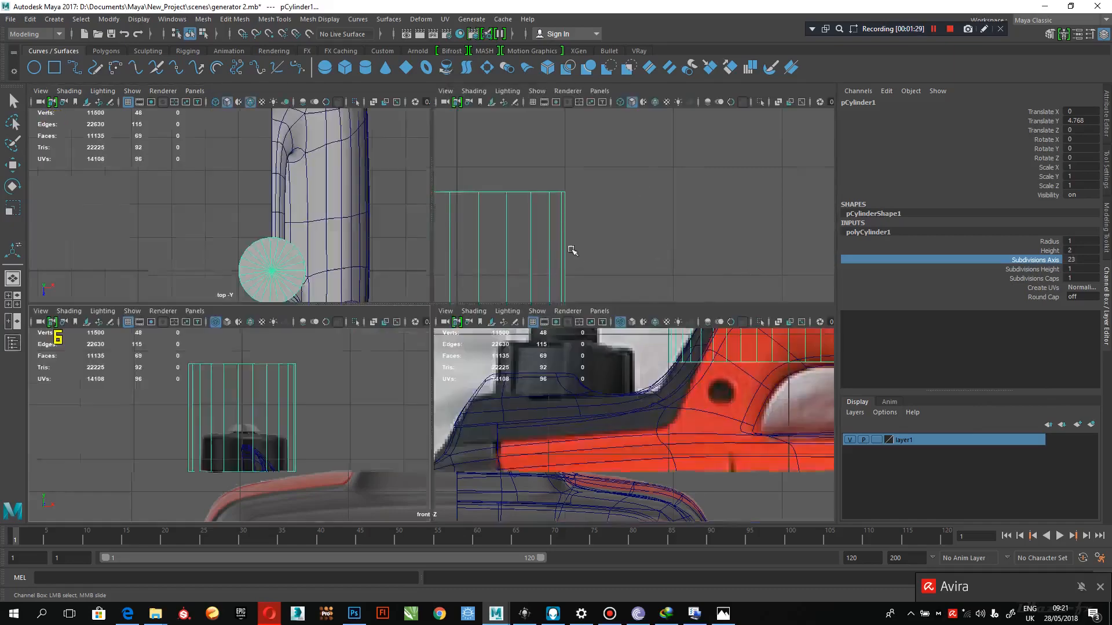
key(space)
alt+right_drag(564, 221, 477, 307)
alt+drag(477, 307, 521, 293)
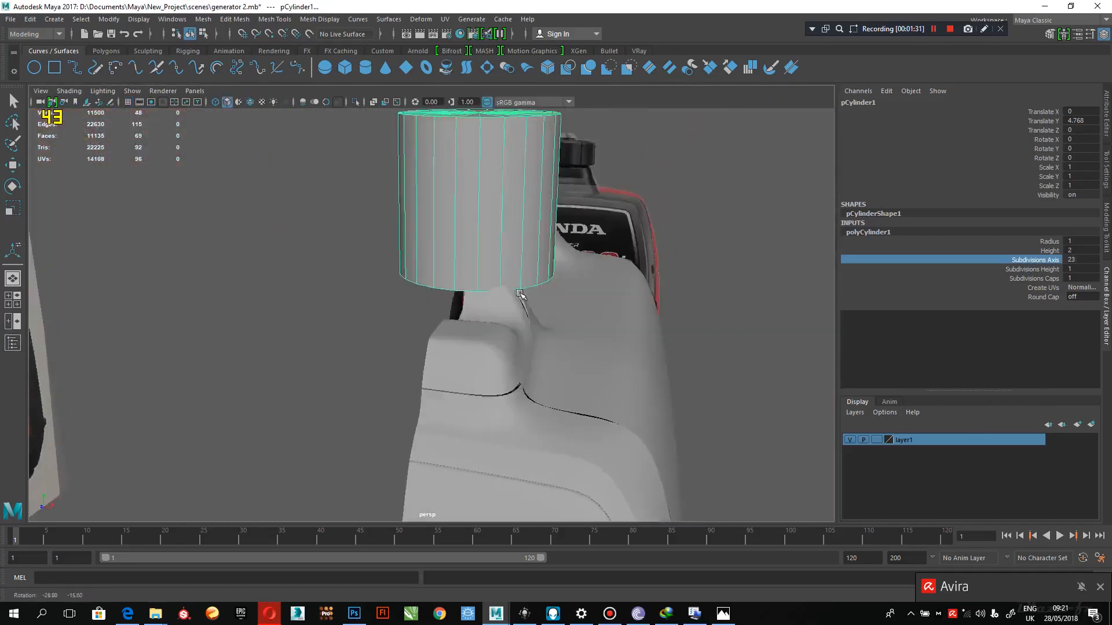
Select the cylinder's top vertices in the front view and lower them to the top edge of the reference cap
key(space)
key(space)
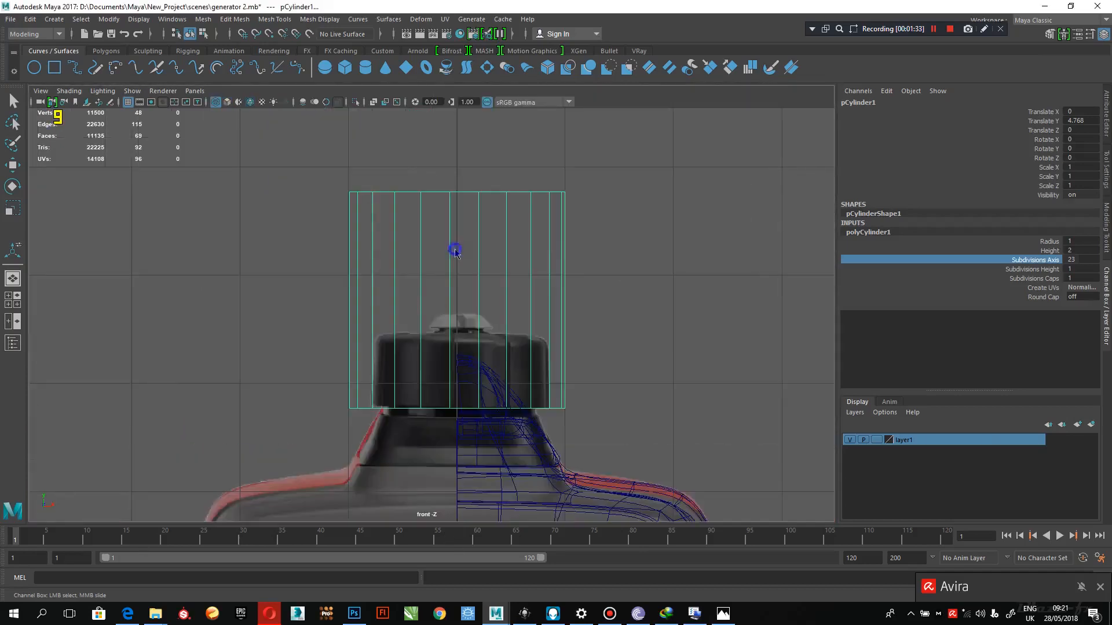
right_drag(452, 248, 390, 229)
drag(638, 140, 185, 264)
drag(462, 146, 497, 280)
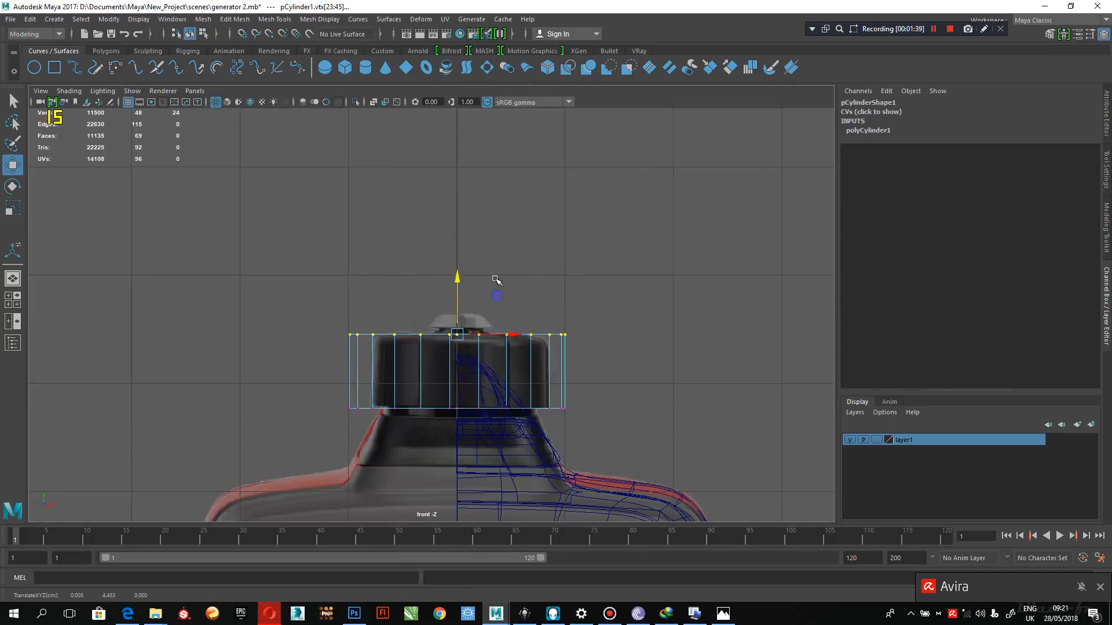
Center the cylinder's pivot and scale the whole object uniformly to 0.815 to match the reference cap's width
alt+middle_drag(496, 280, 507, 247)
alt+right_drag(507, 247, 628, 391)
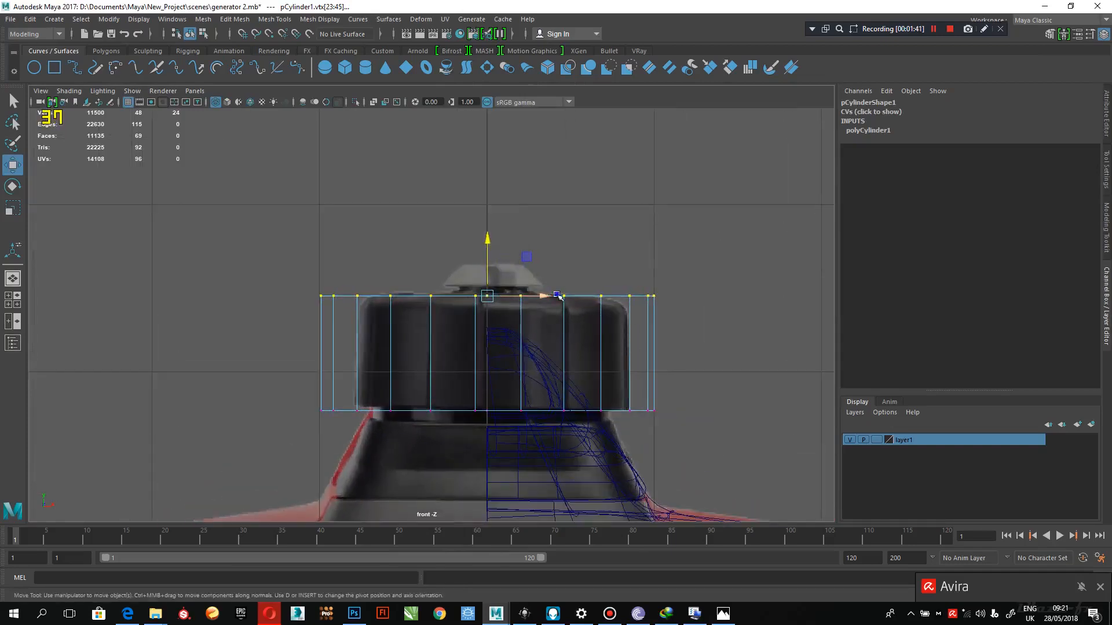
right_drag(559, 297, 600, 299)
key(r)
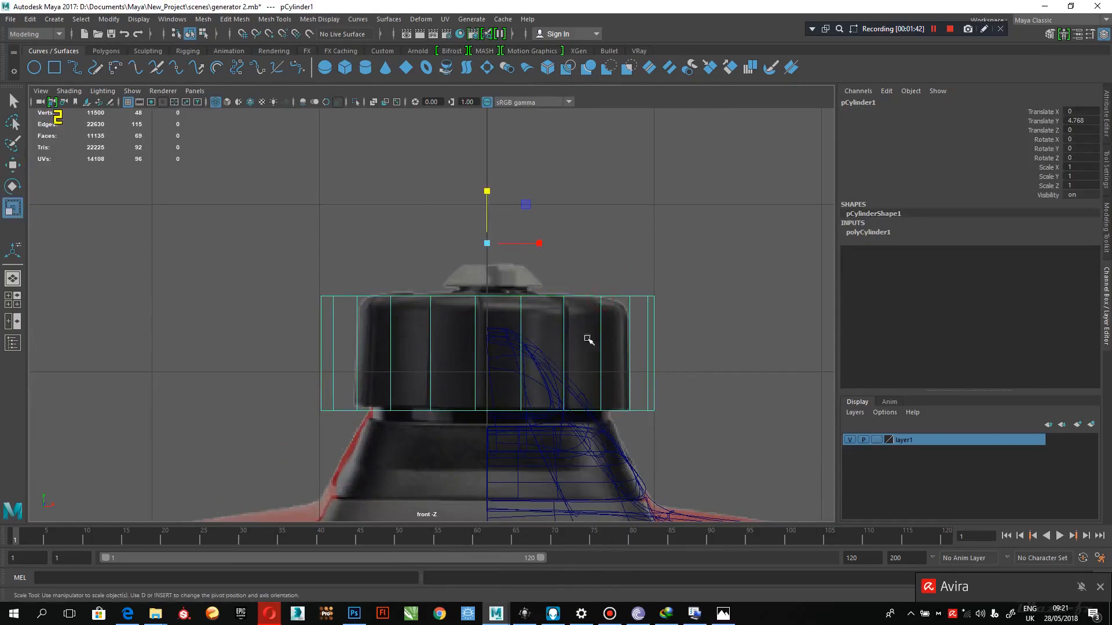
drag(491, 238, 226, 183)
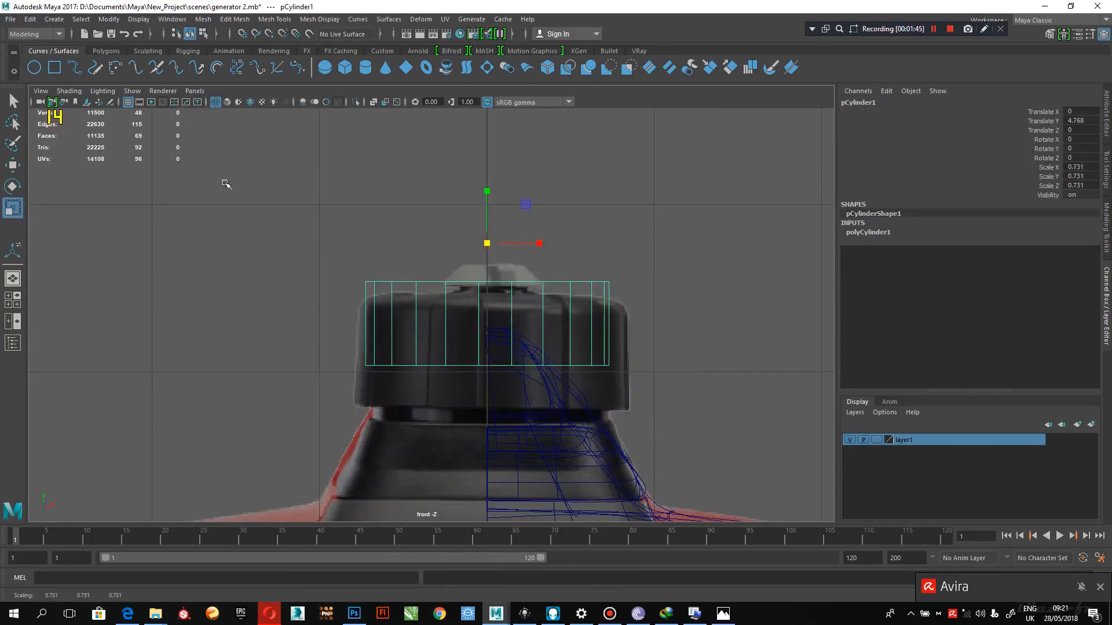
click(110, 21)
click(145, 104)
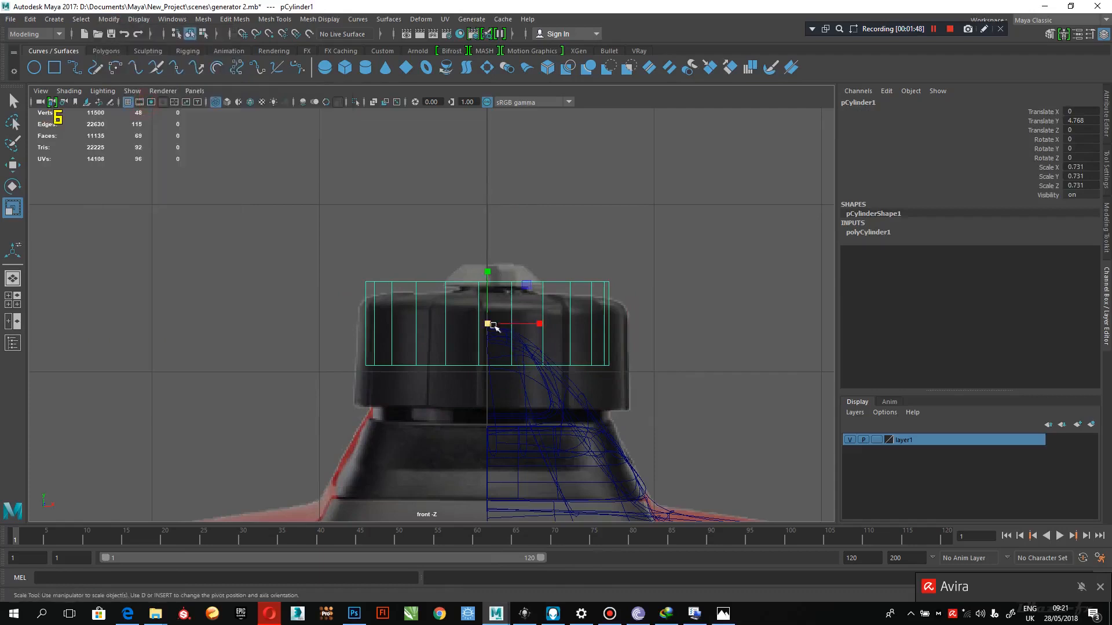
drag(492, 326, 509, 313)
Move the cylinder down to line up with the reference cap's base and sides, and select its top vertices
key(w)
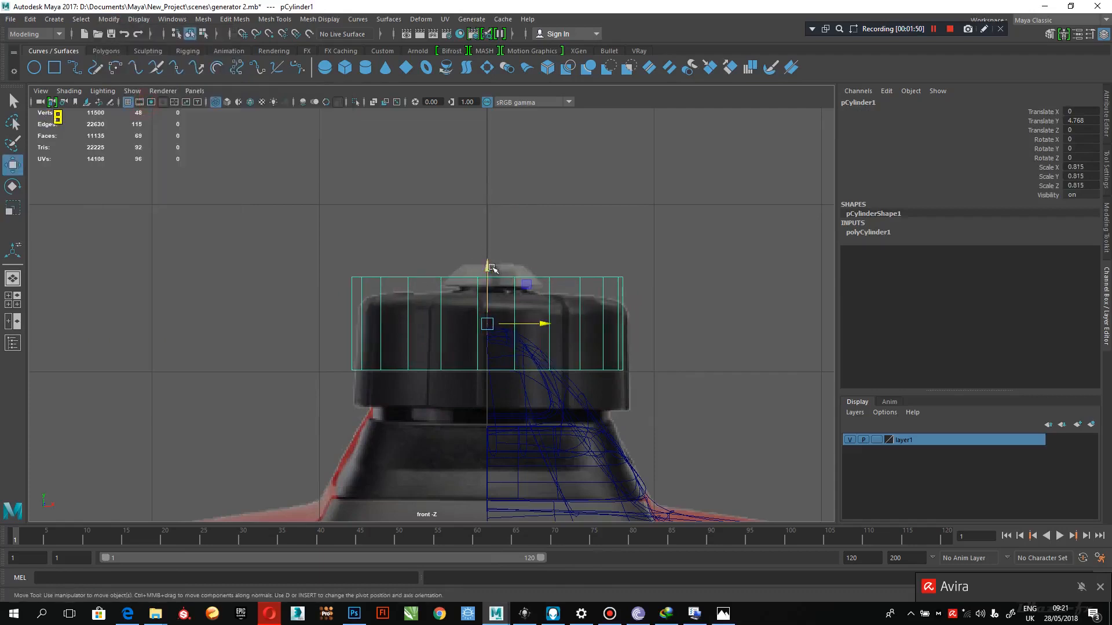
drag(490, 270, 496, 306)
drag(529, 360, 536, 356)
right_drag(510, 314, 453, 268)
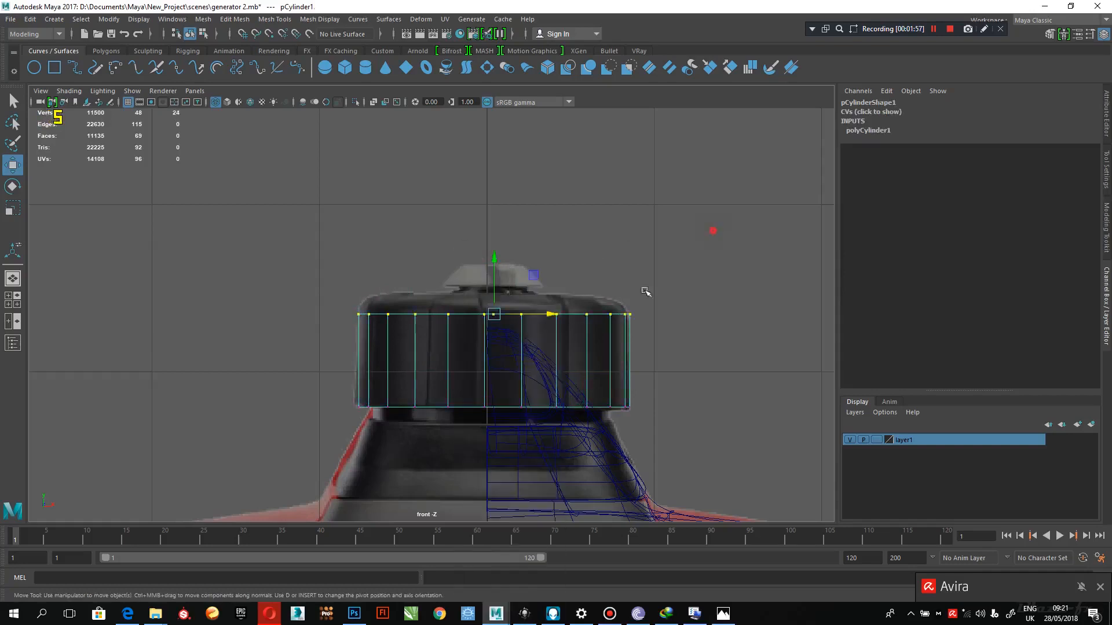
mouse_move(496, 275)
mouse_down()
mouse_move(504, 253)
mouse_move(516, 257)
mouse_move(493, 267)
mouse_up()
scroll(566, 345, up, 2)
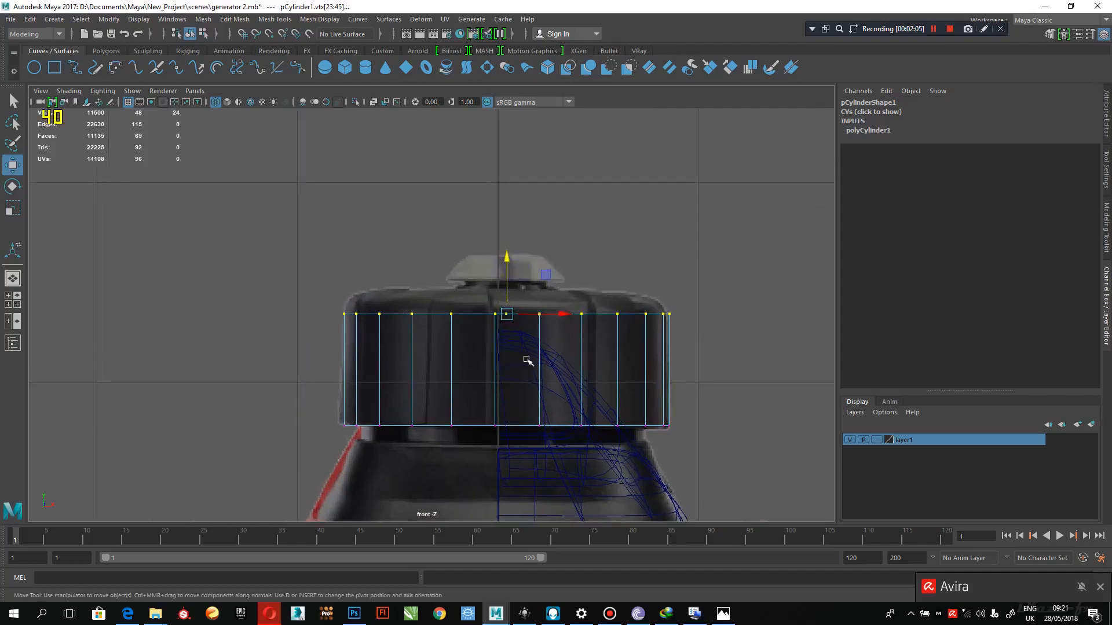
Select two pairs of adjacent side faces on the cylinder, leaving two unselected faces between the pairs
key(space)
key(space)
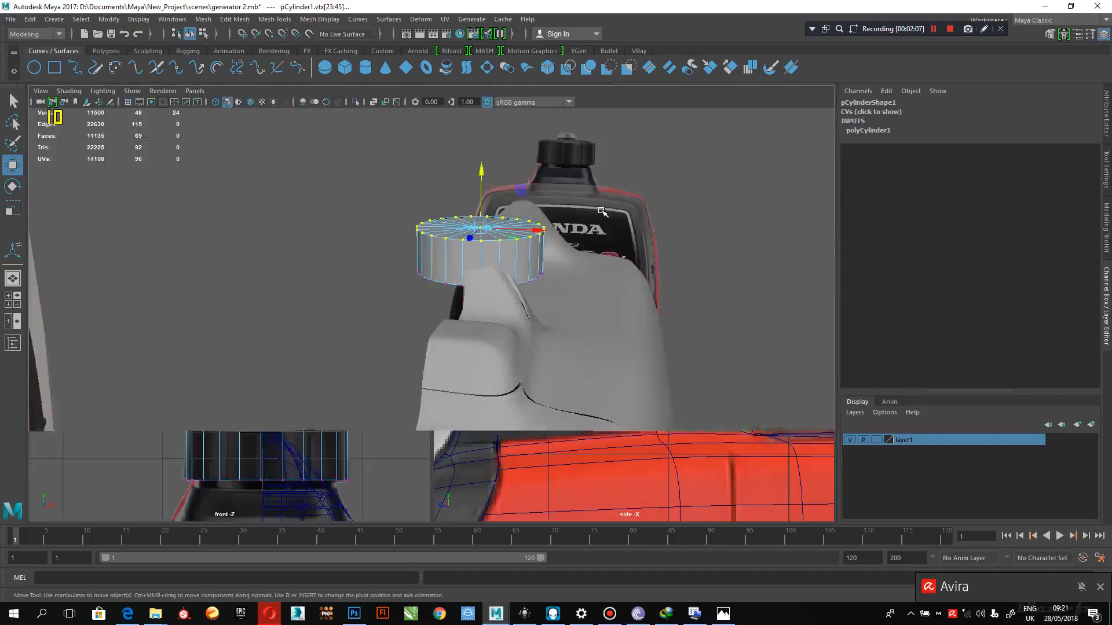
mouse_move(497, 296)
alt+mouse_down()
mouse_move(517, 296)
mouse_move(490, 295)
alt+mouse_up()
alt+right_drag(488, 279, 544, 320)
alt+drag(544, 320, 456, 248)
right_drag(455, 244, 457, 277)
click(476, 254)
shift+click(431, 269)
alt+drag(380, 279, 613, 360)
shift+click(614, 299)
shift+click(575, 295)
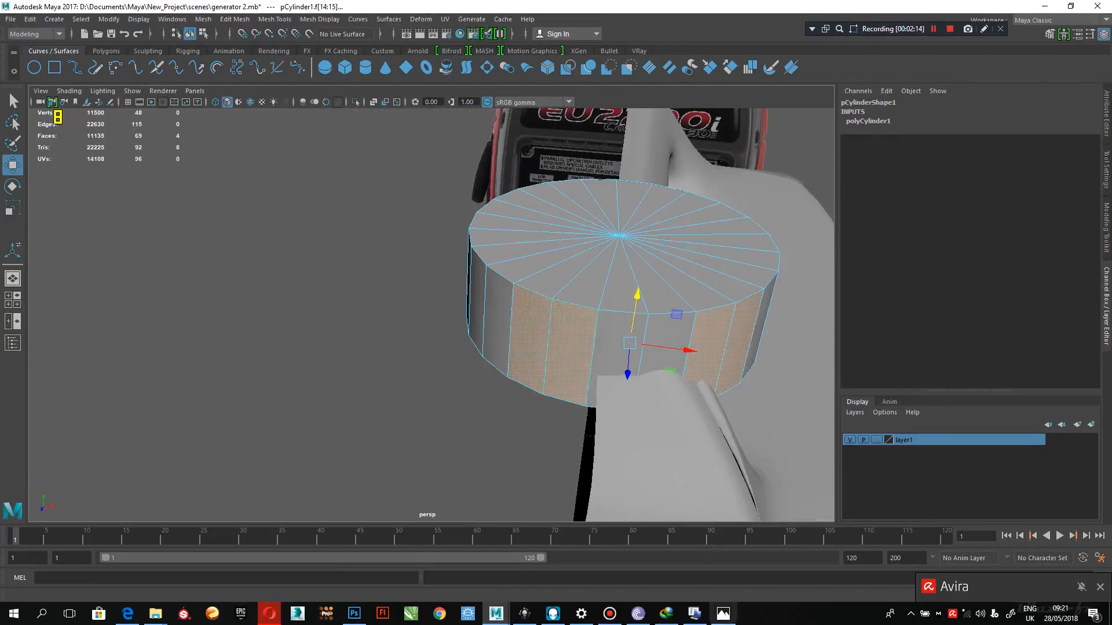
Switch to the Photos app and examine the filler cap's grip shape in the EU2200i reference photo
click(722, 613)
scroll(637, 185, up, 4)
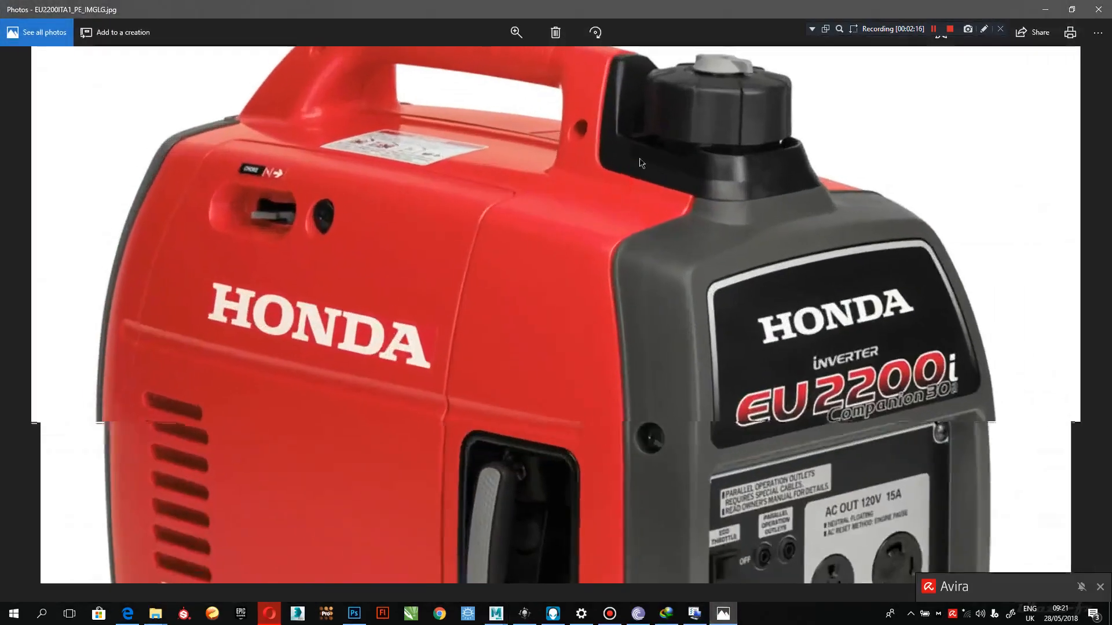
drag(637, 102, 631, 210)
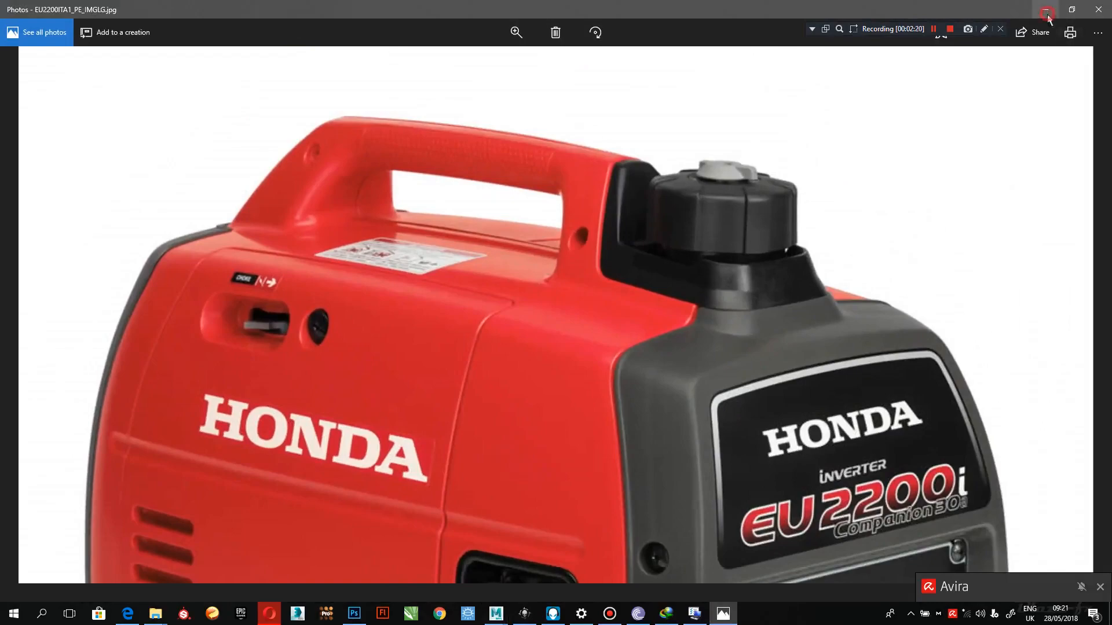
Switch back to Maya and add further pairs of adjacent side faces around the cylinder to the selection, leaving gaps between the pairs
click(1045, 13)
alt+drag(521, 325, 430, 327)
click(462, 322)
shift+click(427, 323)
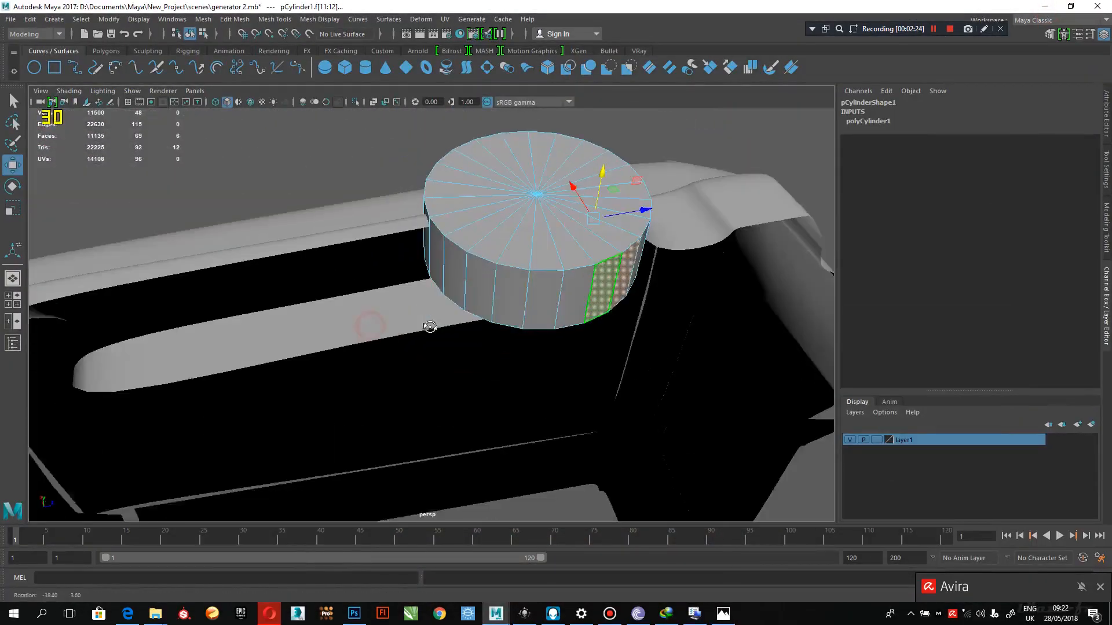
shift+click(550, 293)
shift+click(509, 293)
alt+drag(509, 293, 541, 257)
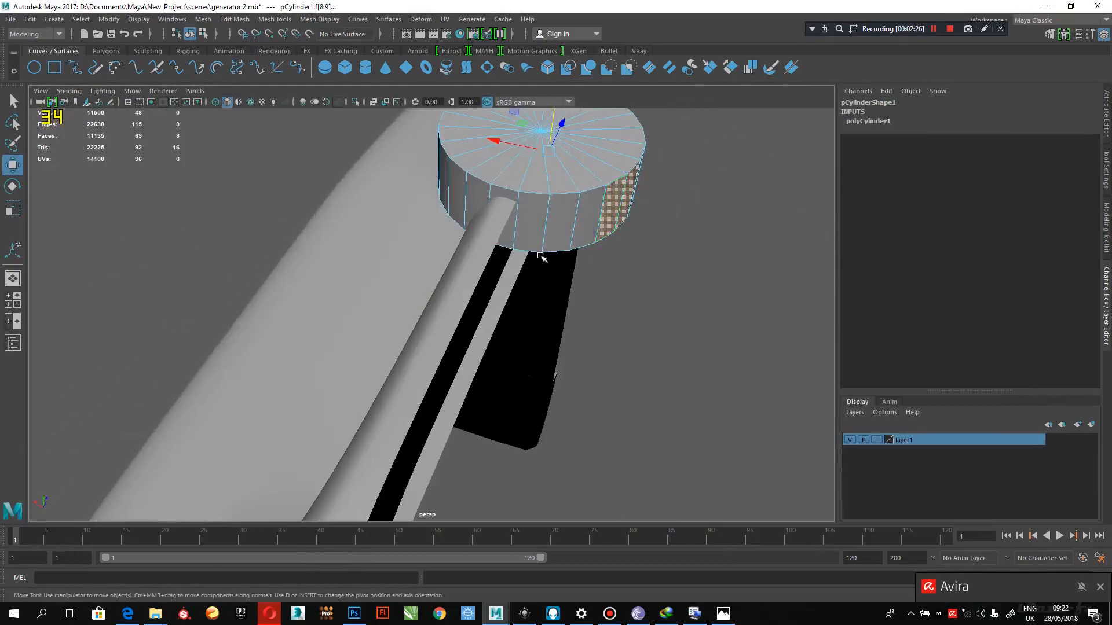
shift+click(558, 227)
shift+click(532, 225)
alt+drag(425, 226, 508, 210)
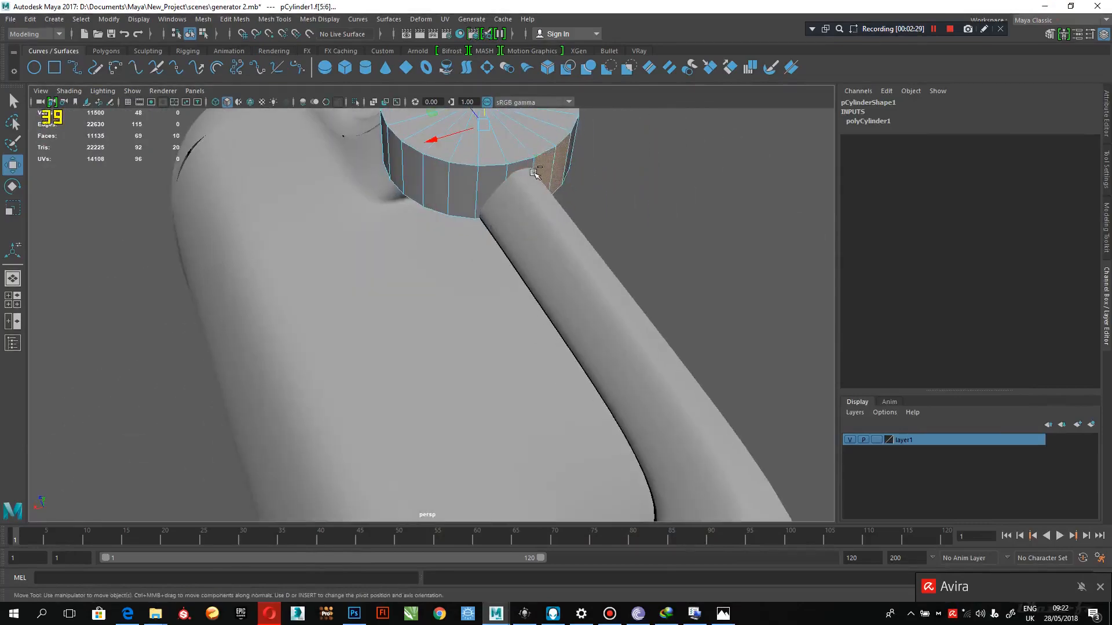
shift+click(494, 180)
shift+click(463, 185)
alt+drag(406, 206, 464, 233)
shift+click(467, 224)
shift+click(443, 226)
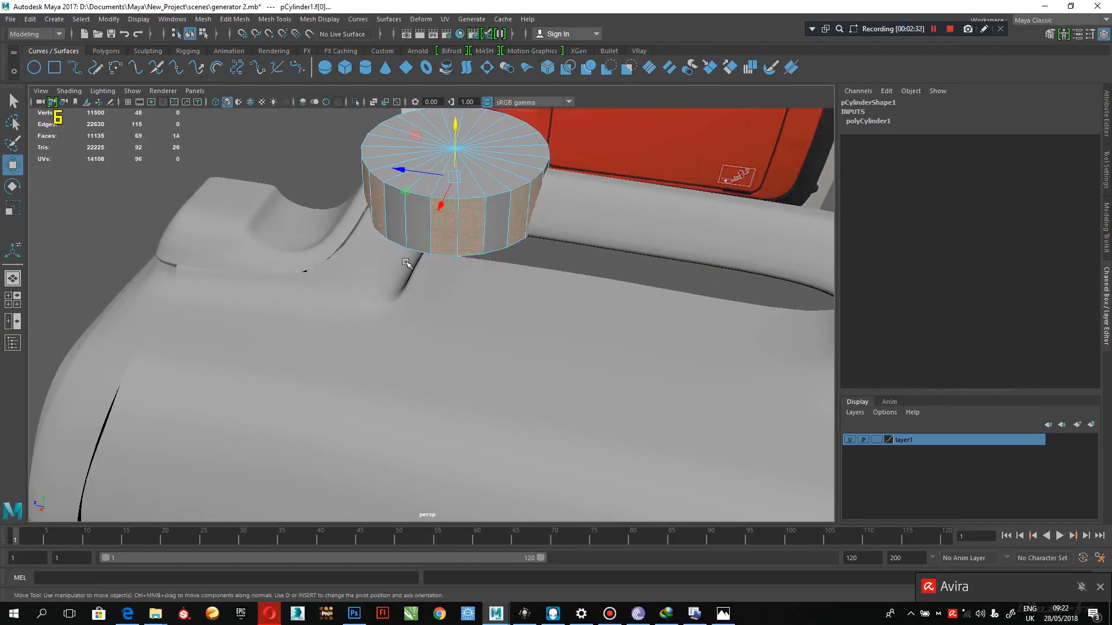
alt+drag(406, 263, 470, 349)
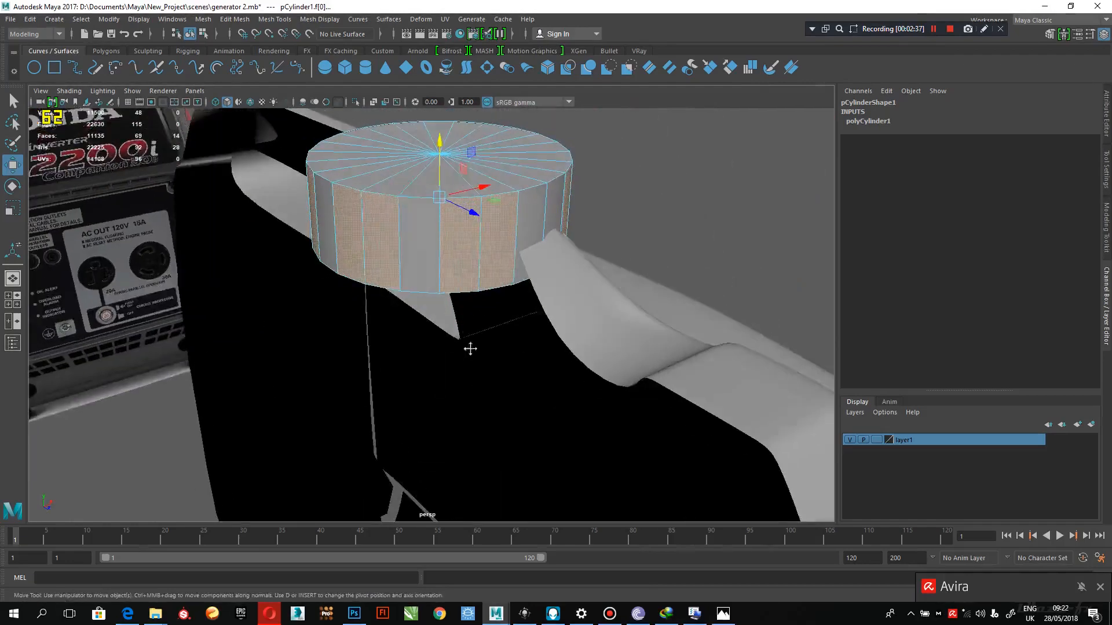
Try to extrude the selected side faces outward with local translate Z 0.024 and local scale Y 0.895
alt+middle_drag(470, 348, 470, 375)
alt+right_drag(470, 376, 454, 303)
shift+right_drag(521, 237, 514, 266)
key(ctrl+z)
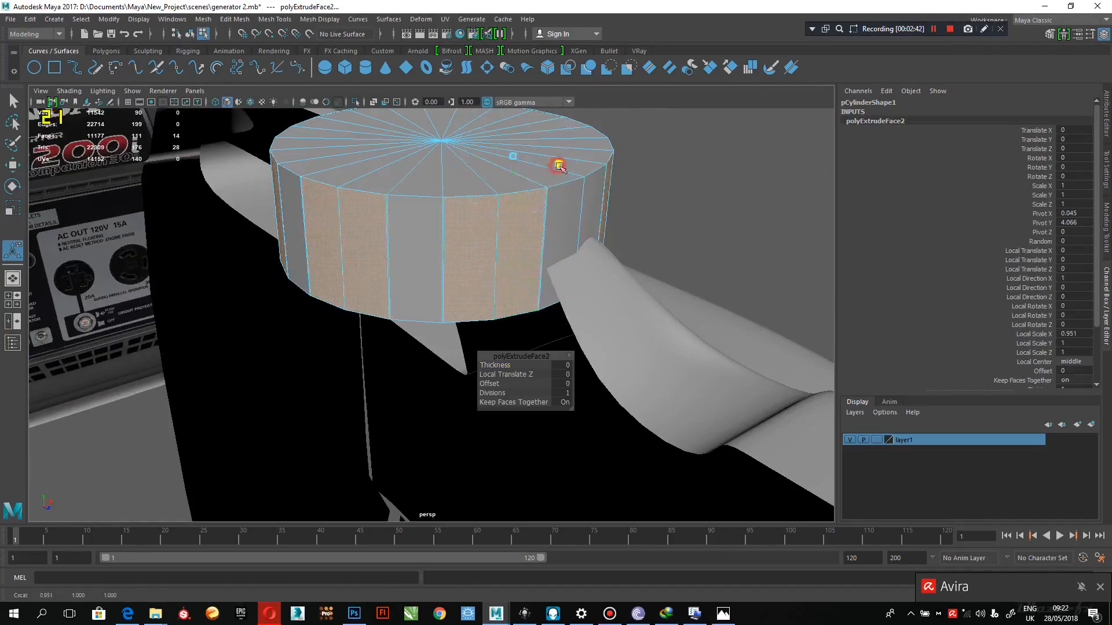
alt+drag(515, 191, 600, 158)
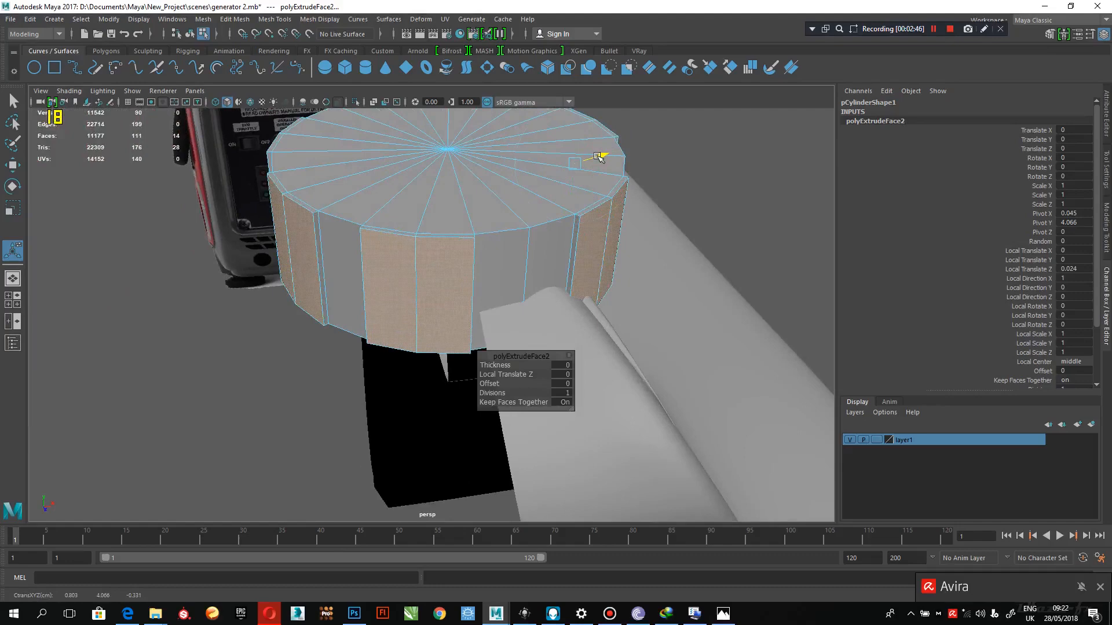
click(592, 194)
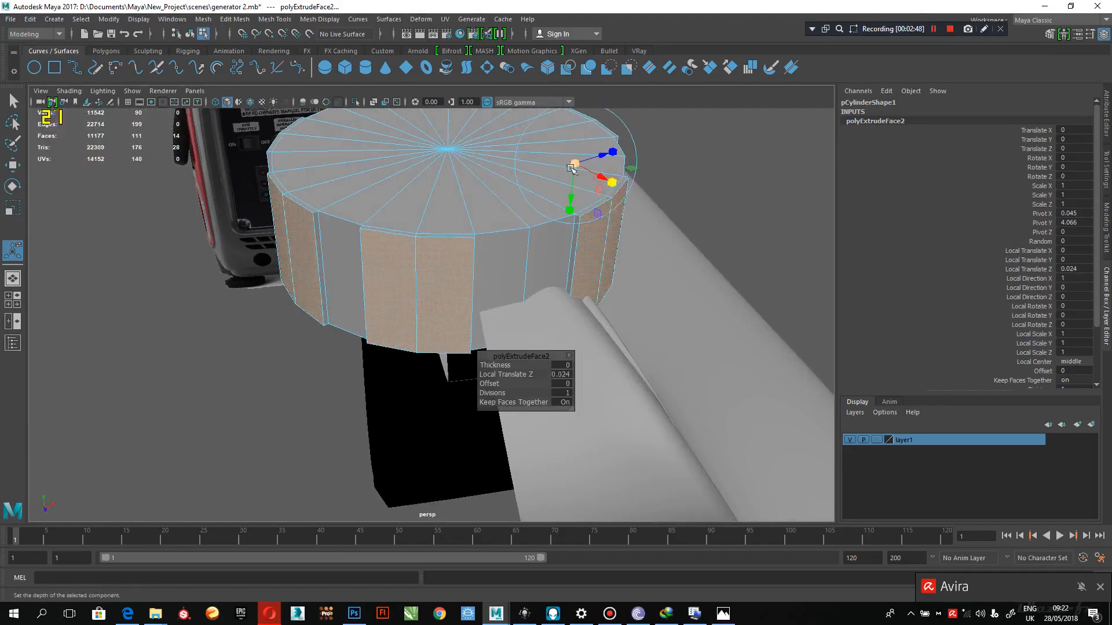
drag(572, 212, 572, 208)
alt+drag(570, 222, 548, 209)
alt+middle_drag(453, 224, 447, 276)
alt+drag(446, 276, 443, 269)
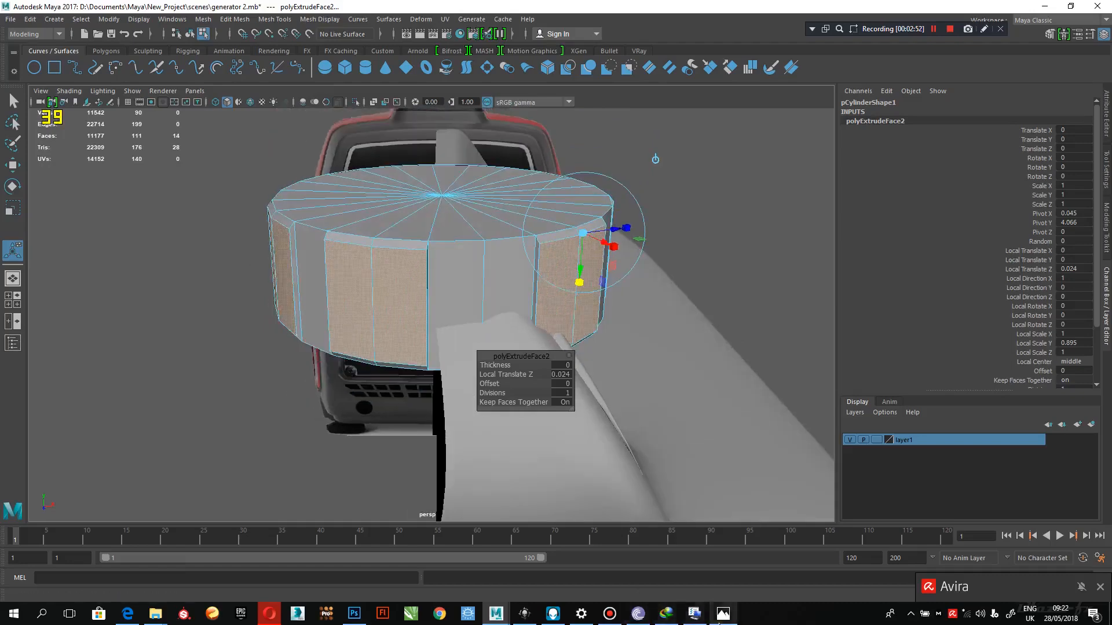
Switch to the Photos app, examine the filler cap in the reference photo, and return to Maya
click(721, 615)
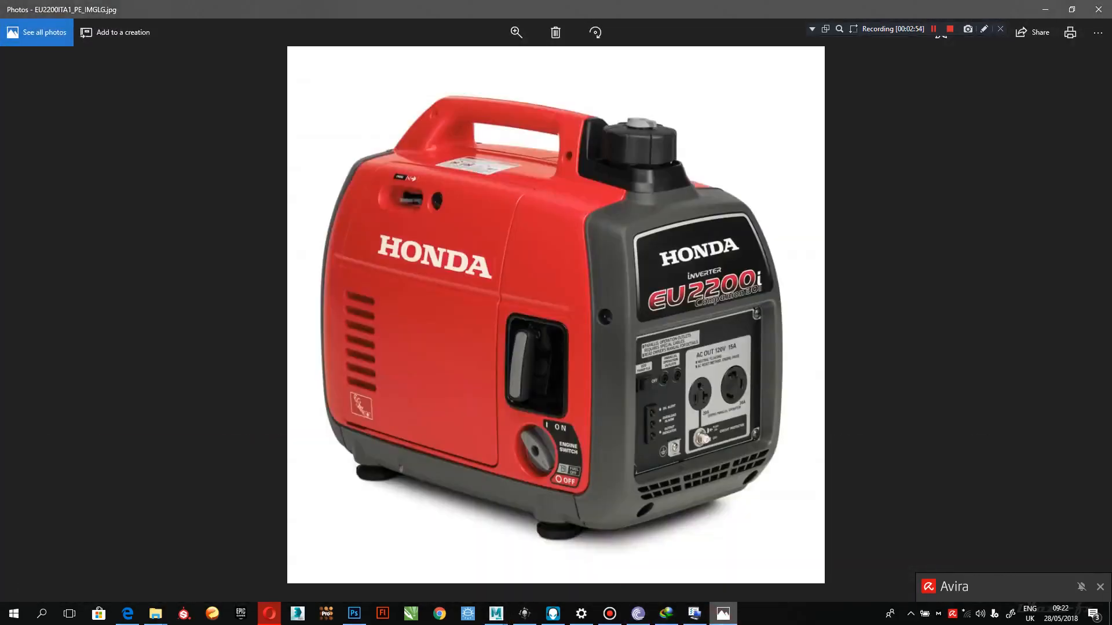
scroll(641, 198, up, 2)
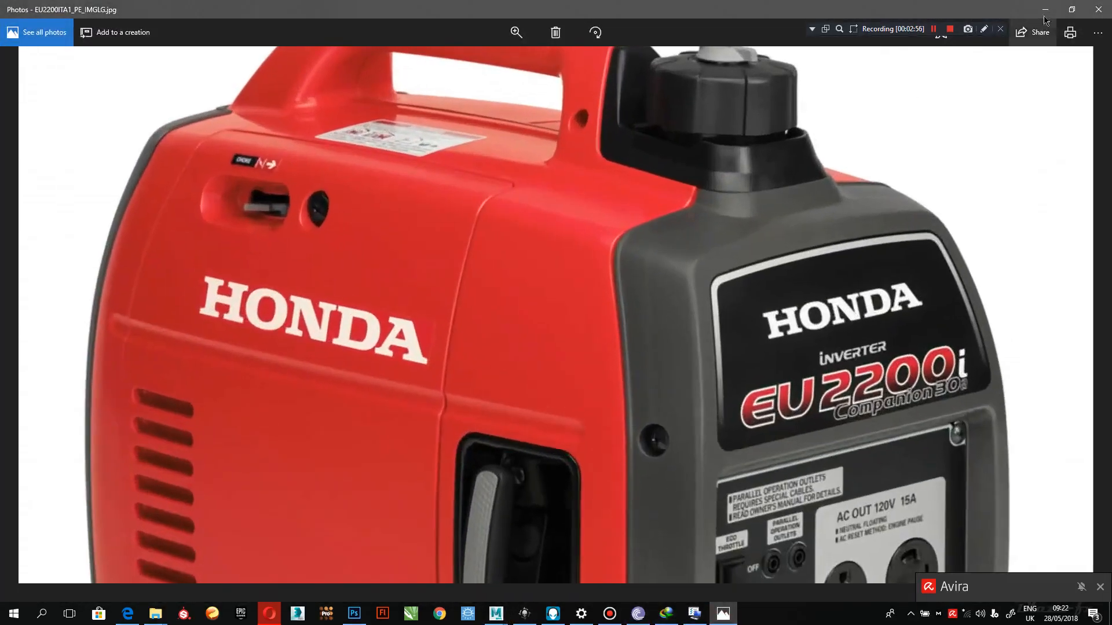
click(1046, 11)
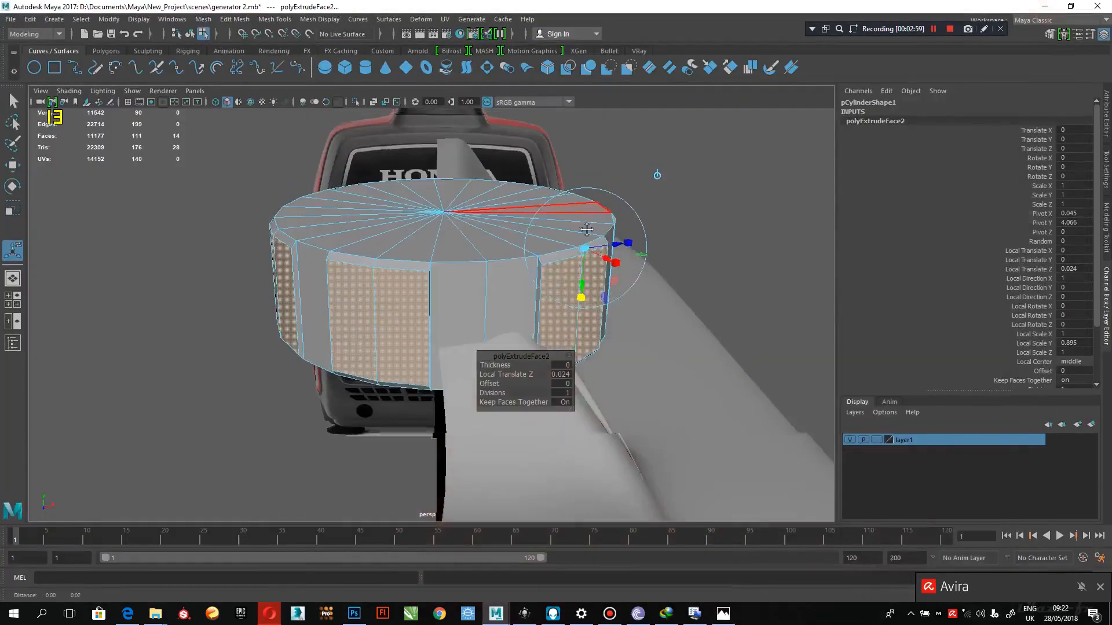
Undo the side face extrusion and the last face selections on the cylinder
alt+drag(450, 324, 406, 330)
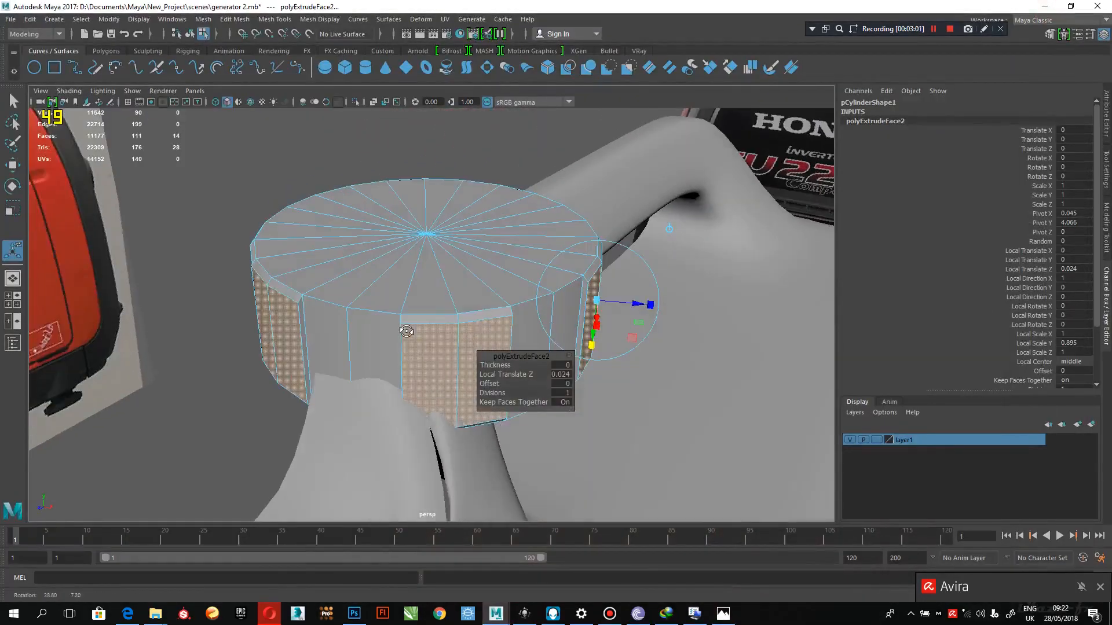
key(ctrl+z)
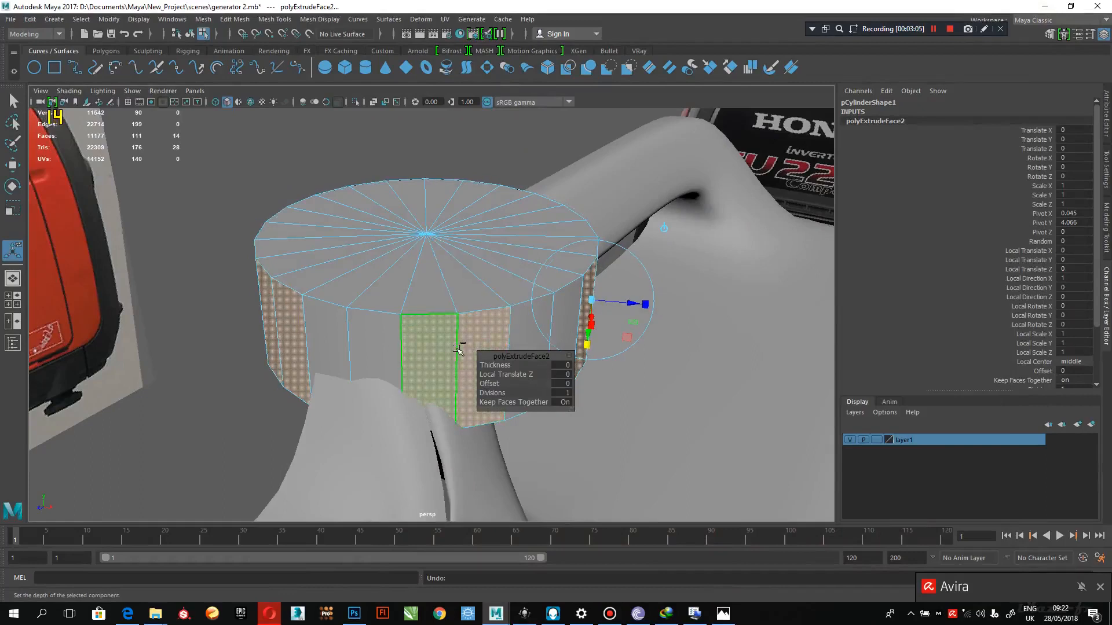
key(ctrl+z)
key(ctrl+z)
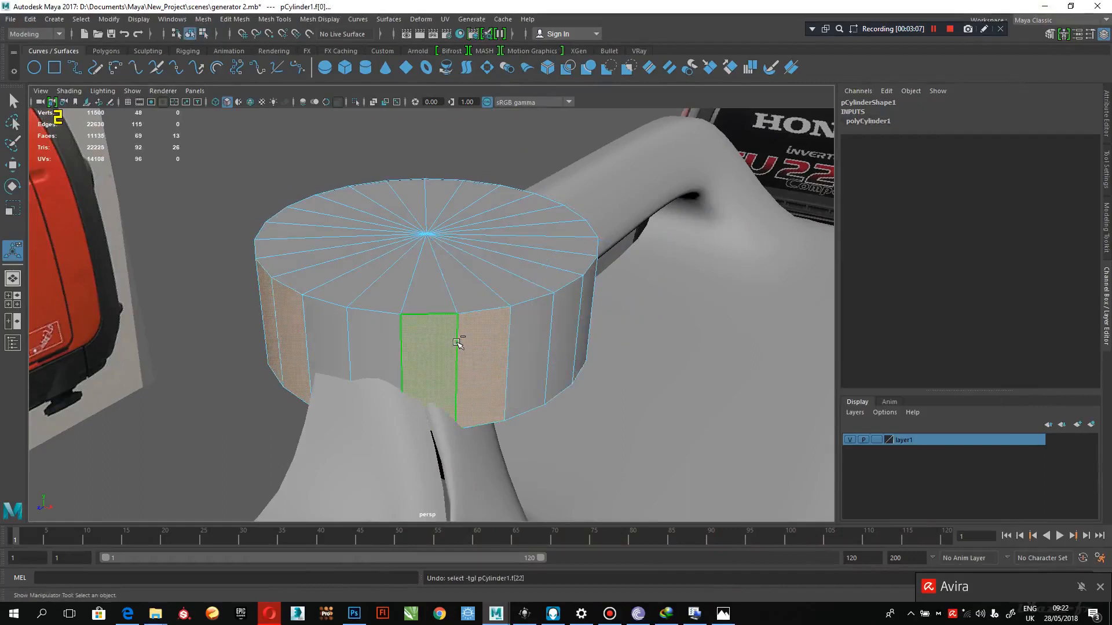
key(ctrl+z)
Select the cylinder's top rim edge loop in the front view
key(space)
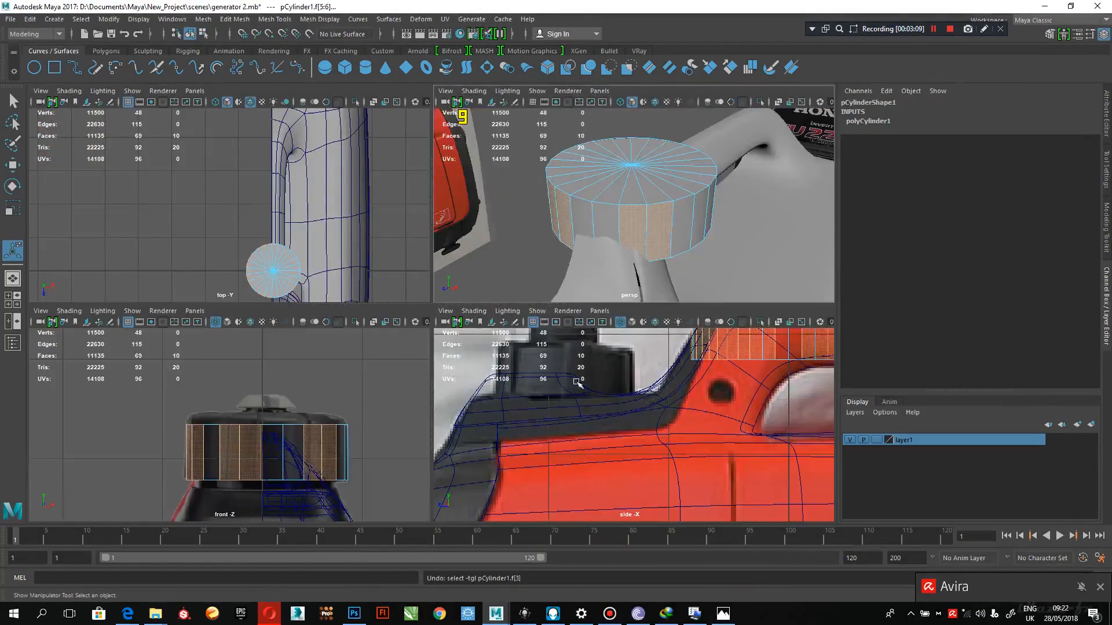
key(space)
key(space)
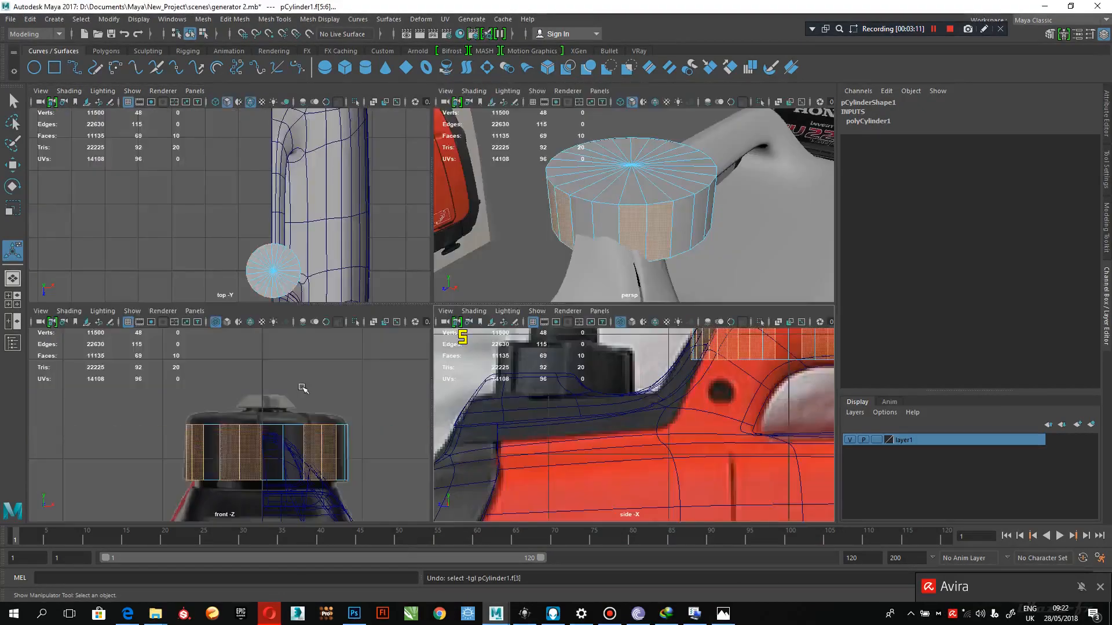
key(space)
right_drag(509, 319, 630, 229)
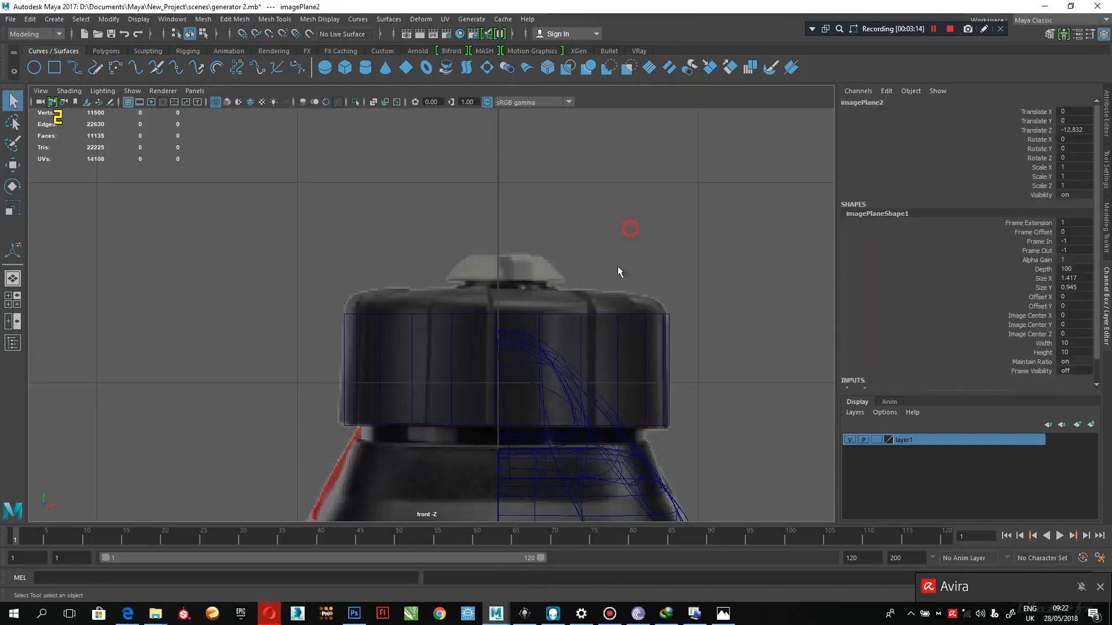
click(583, 324)
right_drag(580, 318, 581, 236)
double_click(629, 318)
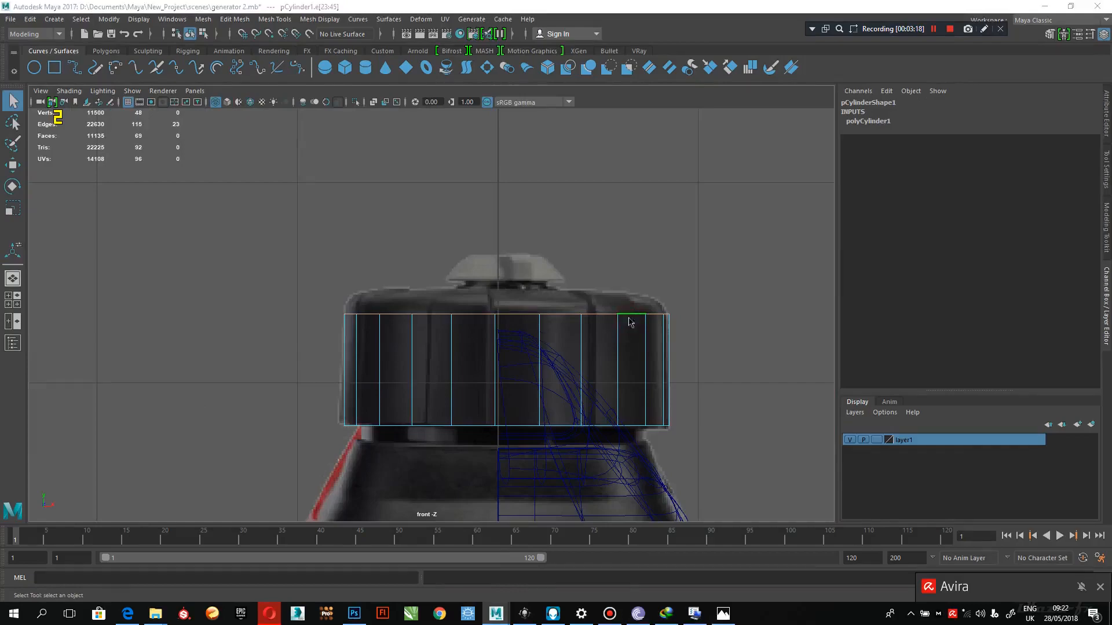
Bevel the cylinder's top rim with a fraction of 0.2 and 3 segments, checking the rounding against the reference photo
key(space)
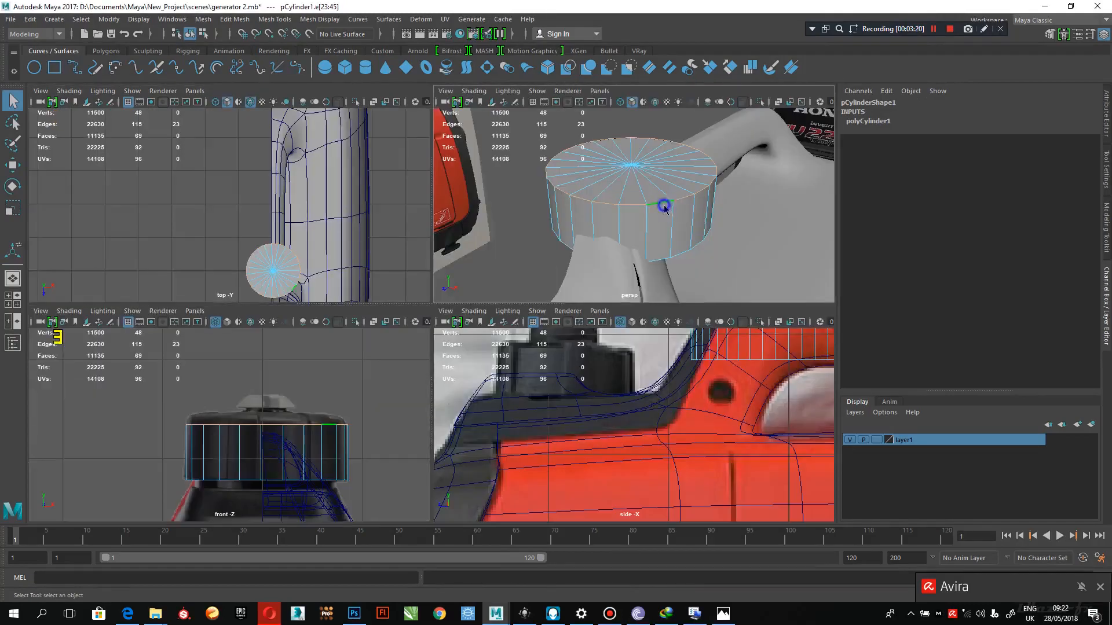
shift+right_drag(664, 210, 731, 219)
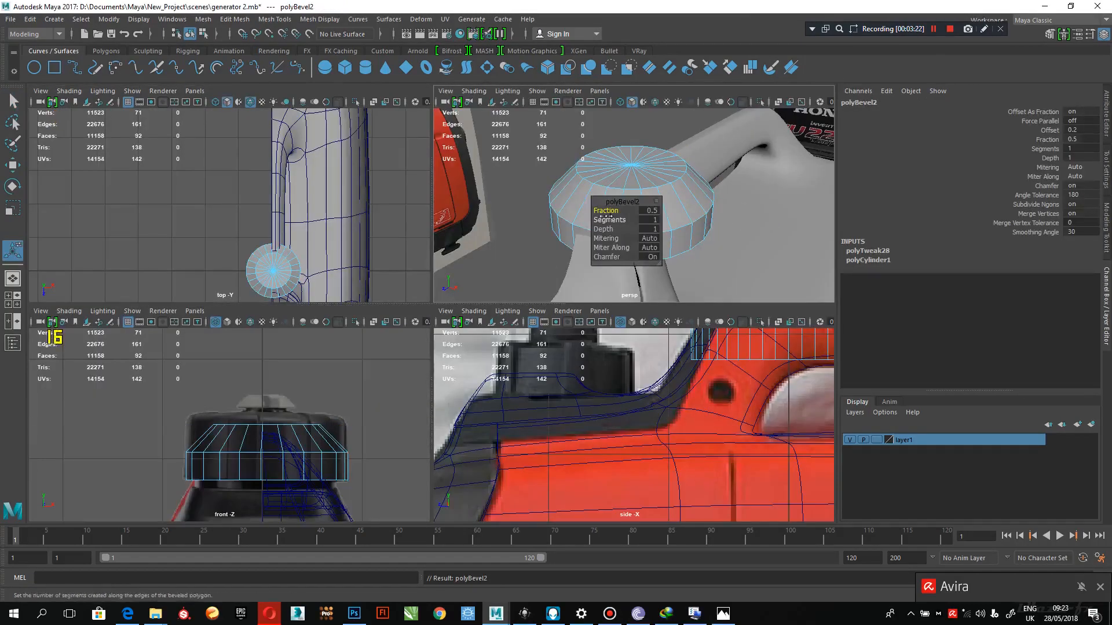
drag(606, 211, 605, 218)
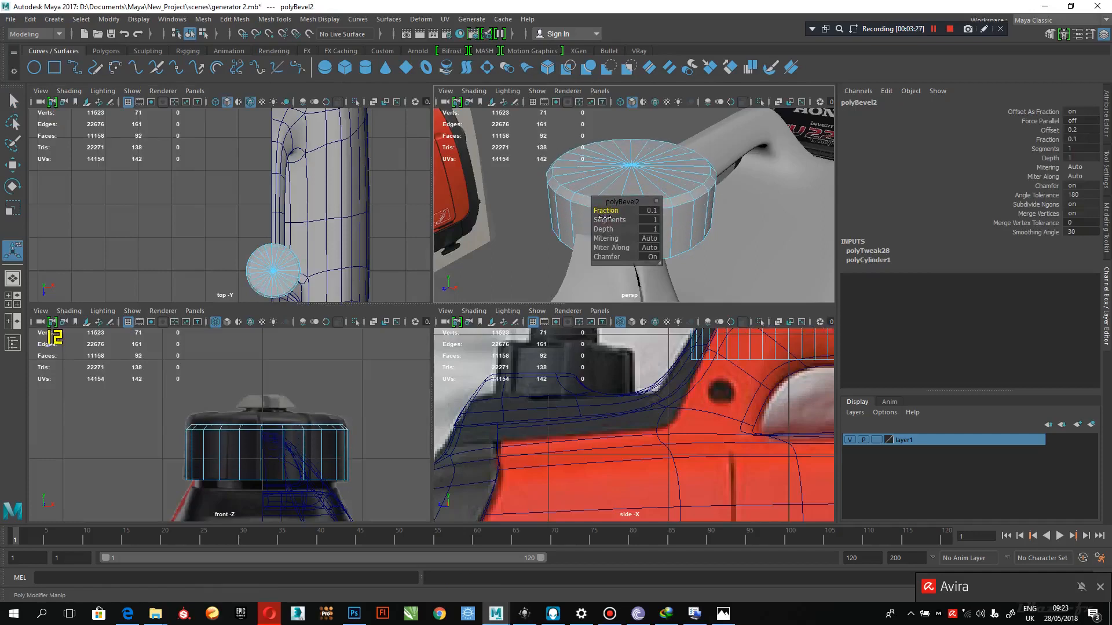
click(715, 618)
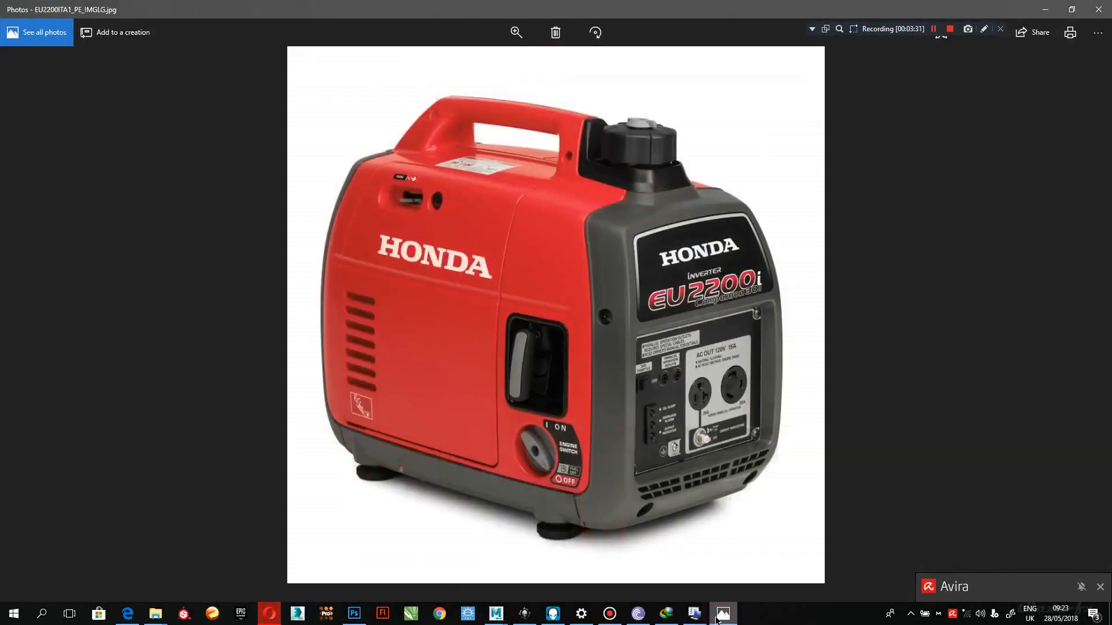
click(717, 618)
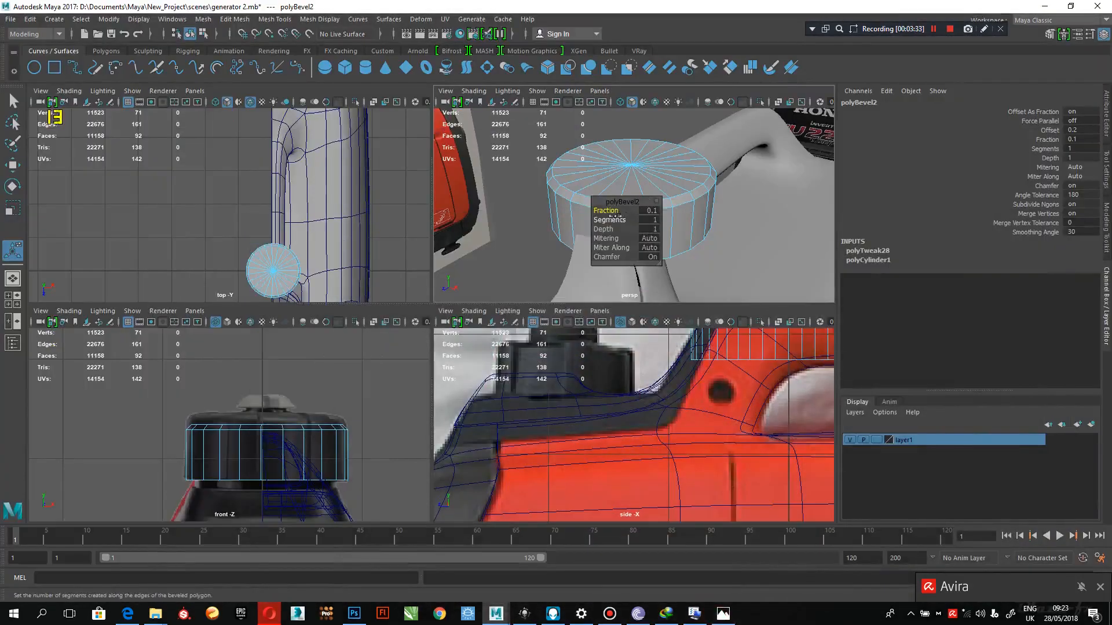
drag(606, 210, 626, 220)
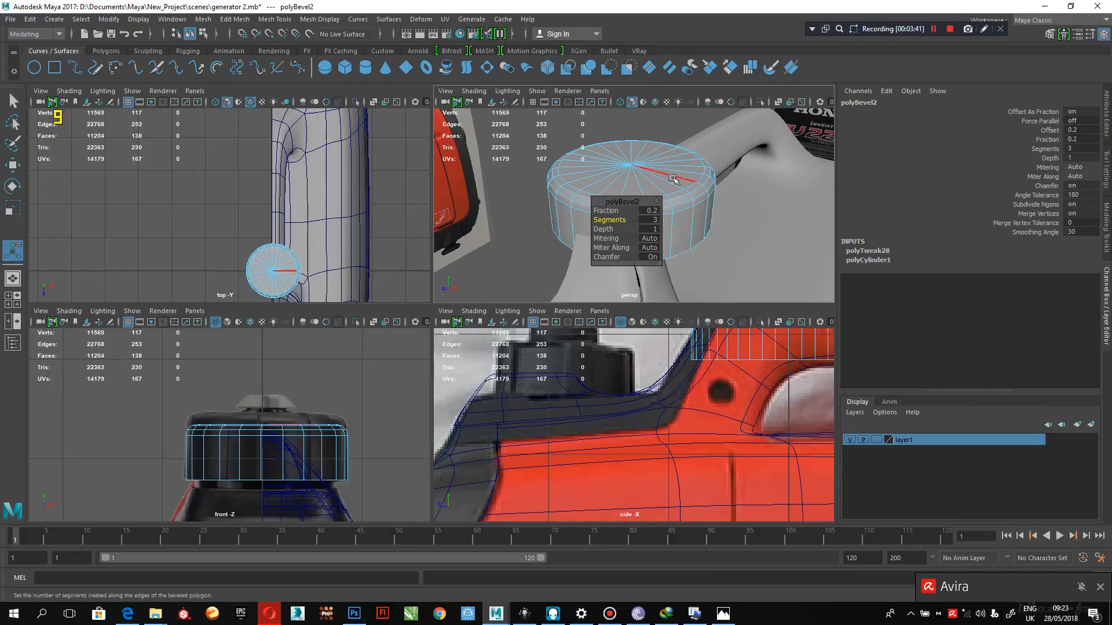
key(q)
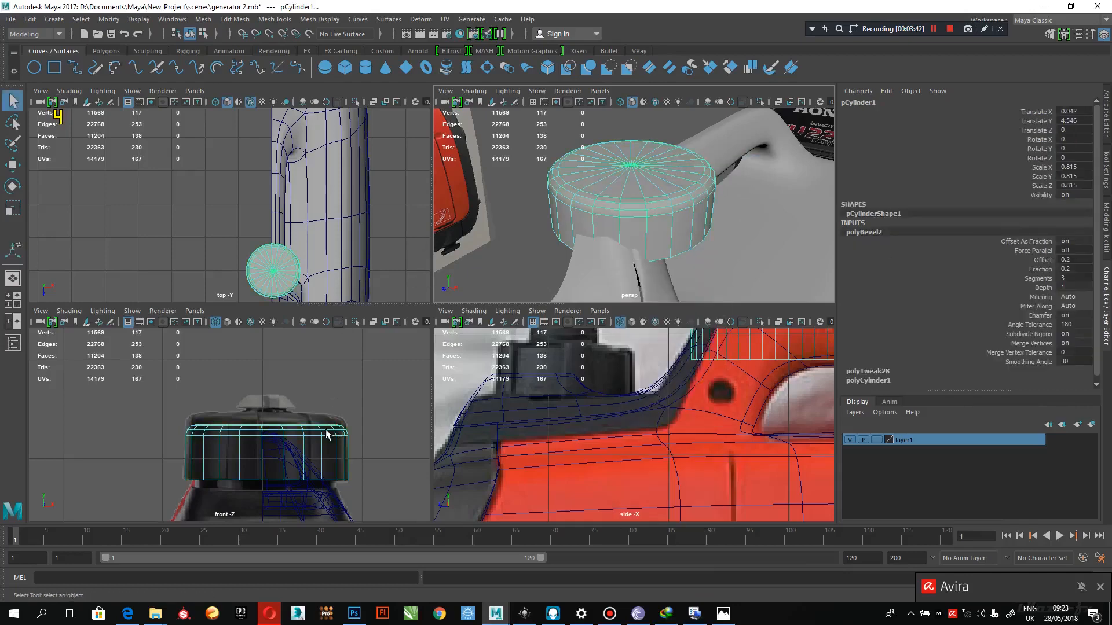
Select the cylinder's top and bevel vertices and move them up to match the height of the reference cap
right_drag(326, 431, 289, 399)
drag(364, 387, 152, 444)
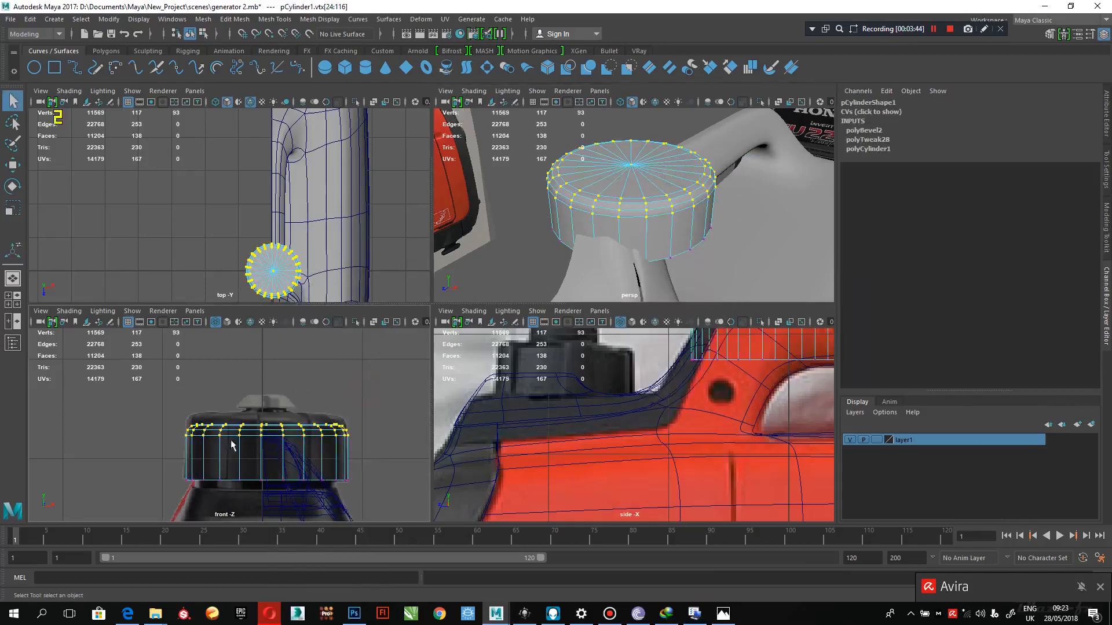
key(w)
drag(265, 388, 262, 378)
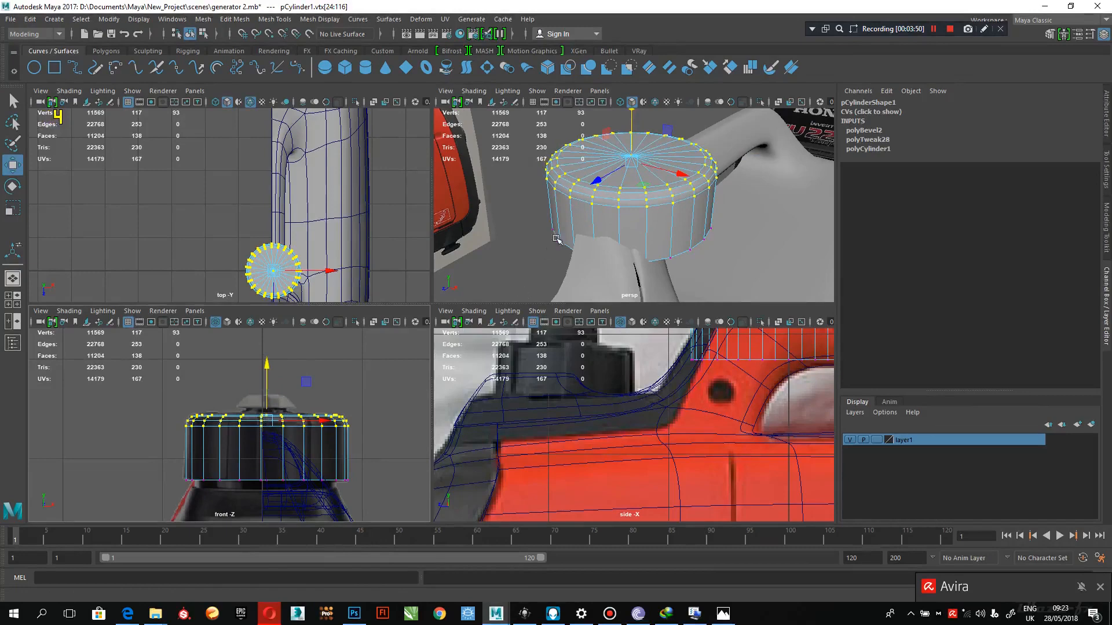
Select one side face of the cylinder and check the cap's grip shape in the reference photo
key(space)
alt+drag(509, 278, 493, 285)
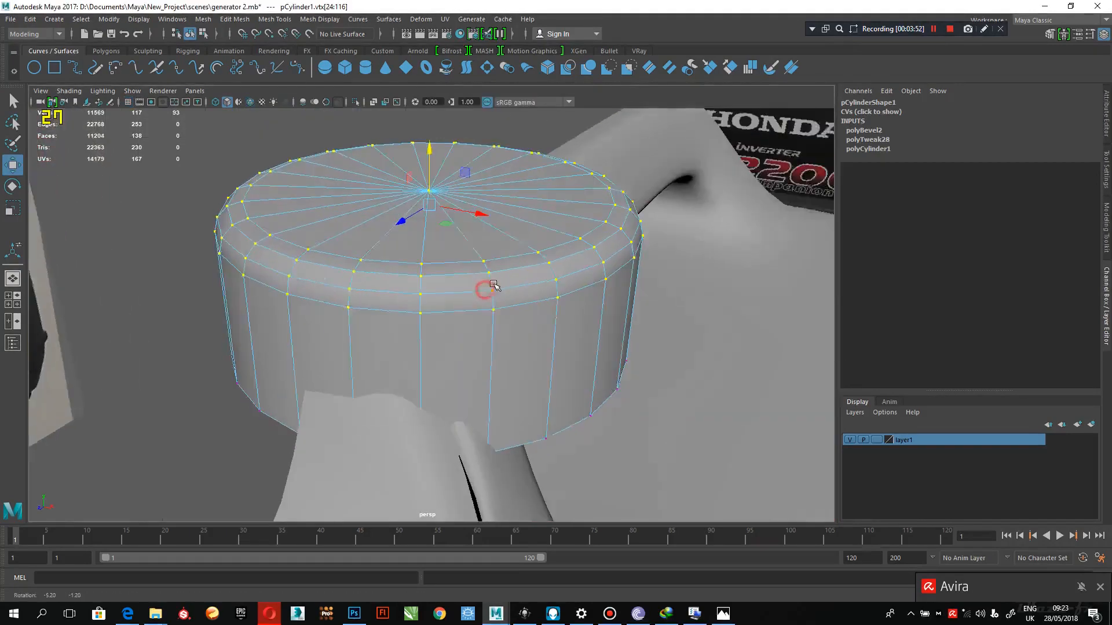
right_drag(493, 285, 492, 310)
click(509, 330)
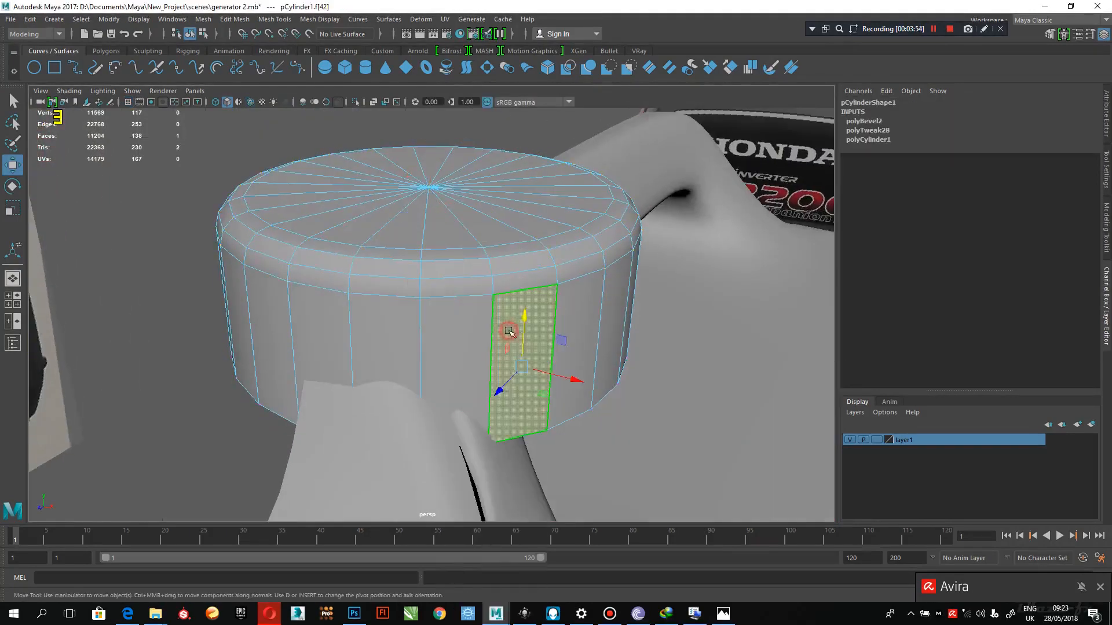
key(space)
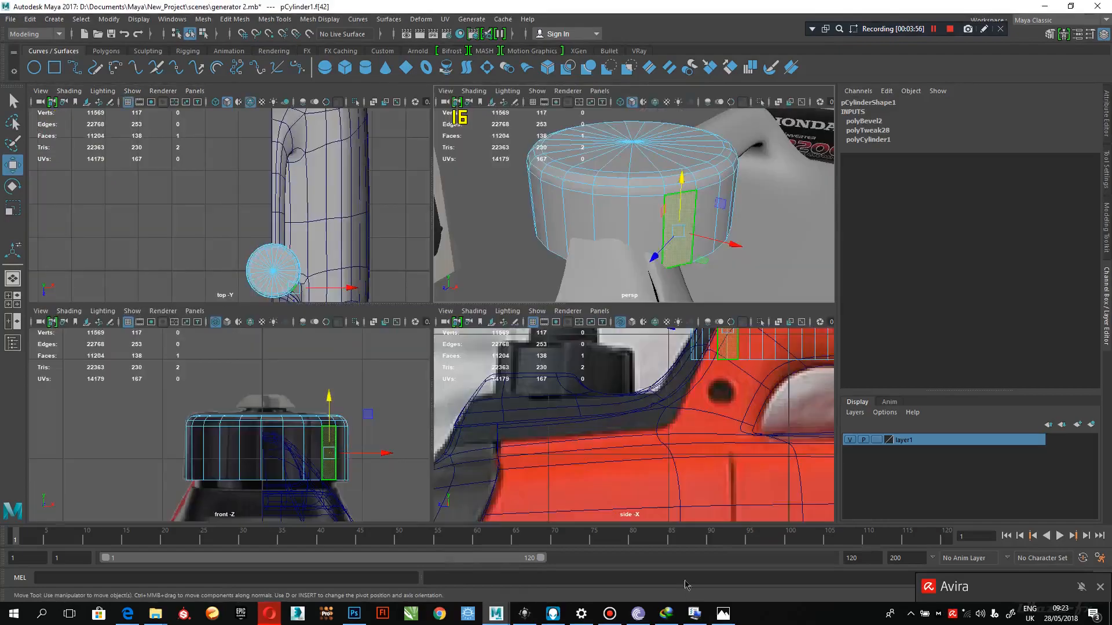
click(724, 615)
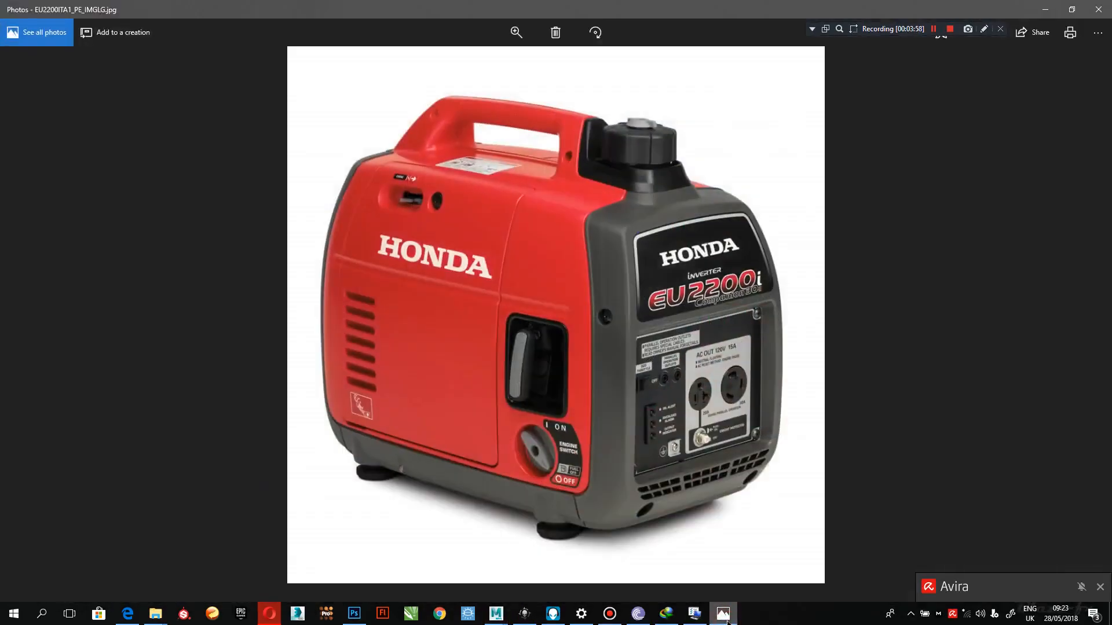
click(725, 617)
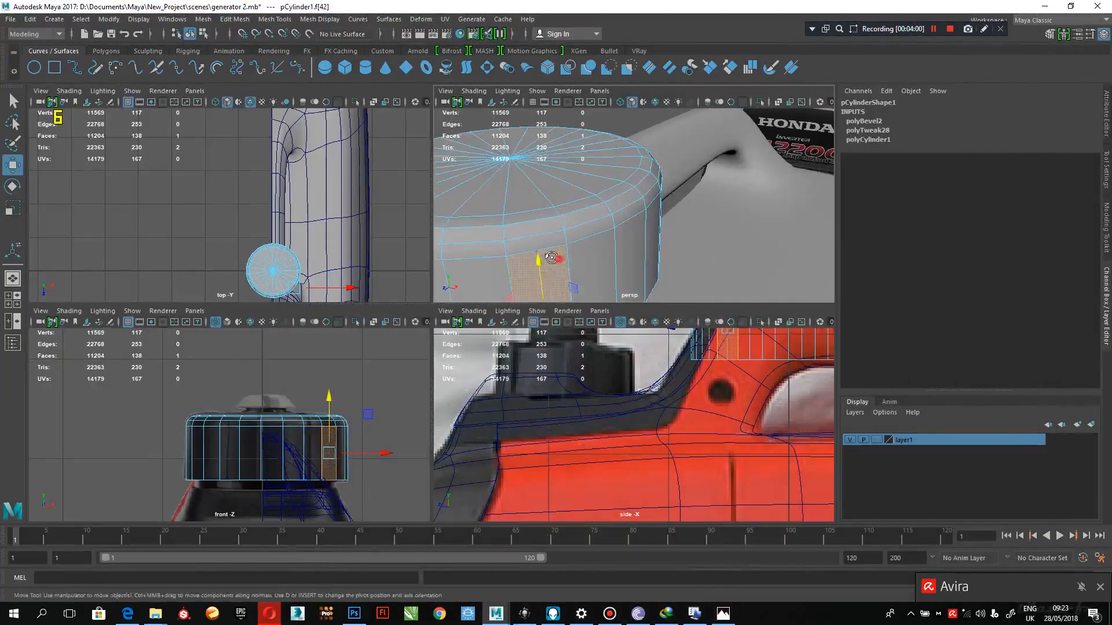
Extend the selection from the side face over the three bevel faces above it to the adjoining triangular top face
alt+drag(551, 258, 585, 244)
shift+click(555, 217)
shift+click(557, 202)
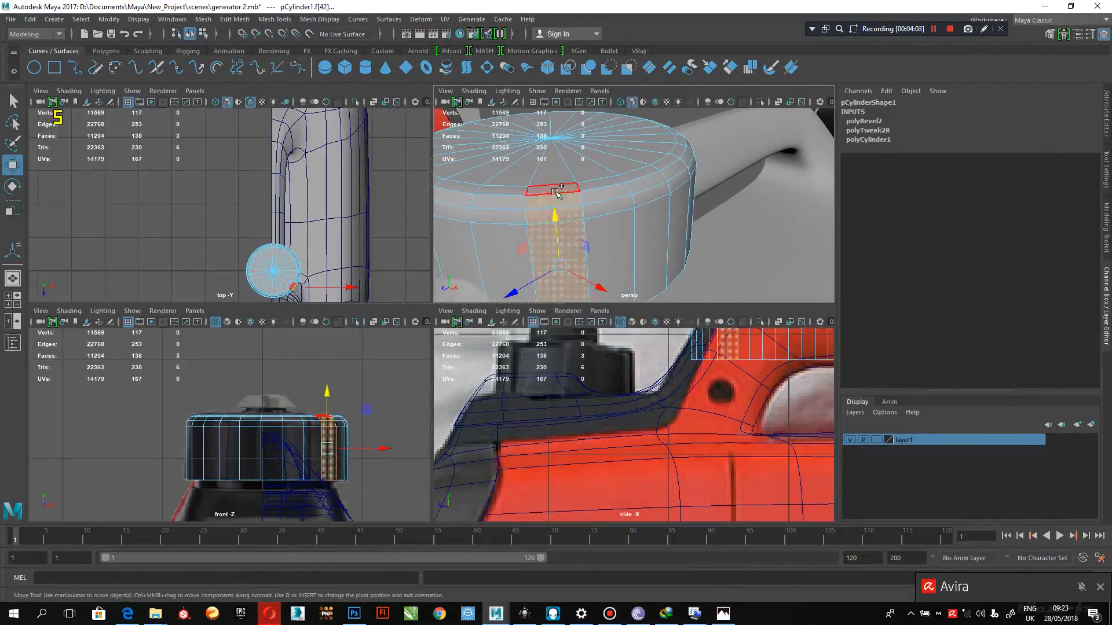
shift+click(555, 192)
shift+click(551, 177)
alt+drag(598, 207, 618, 228)
alt+middle_drag(599, 204, 620, 189)
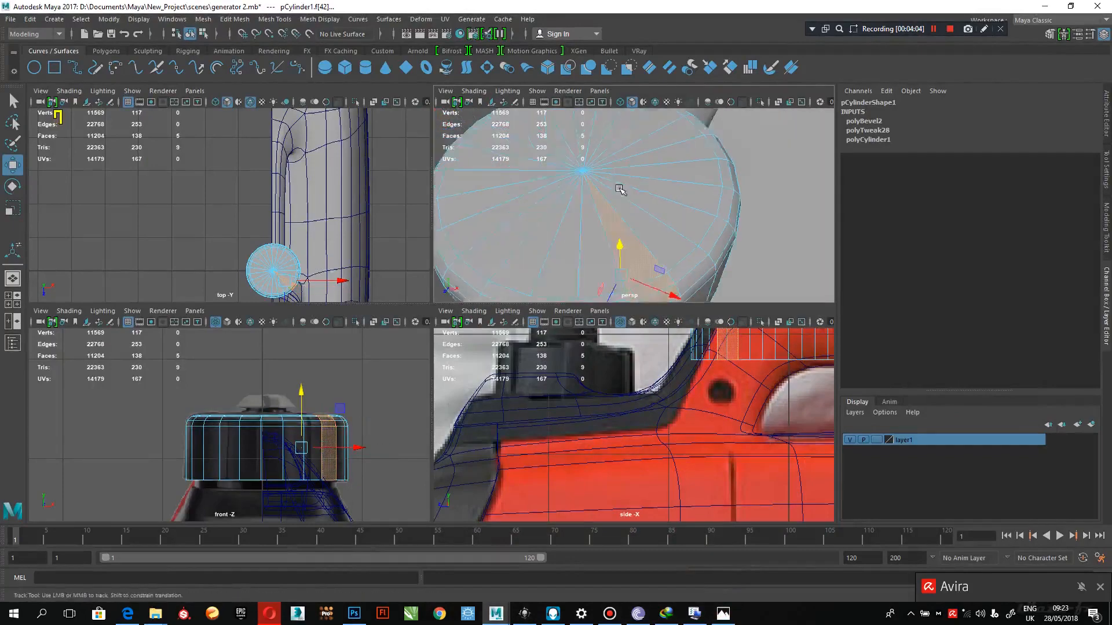
alt+drag(620, 190, 622, 174)
right_drag(599, 173, 594, 200)
click(608, 172)
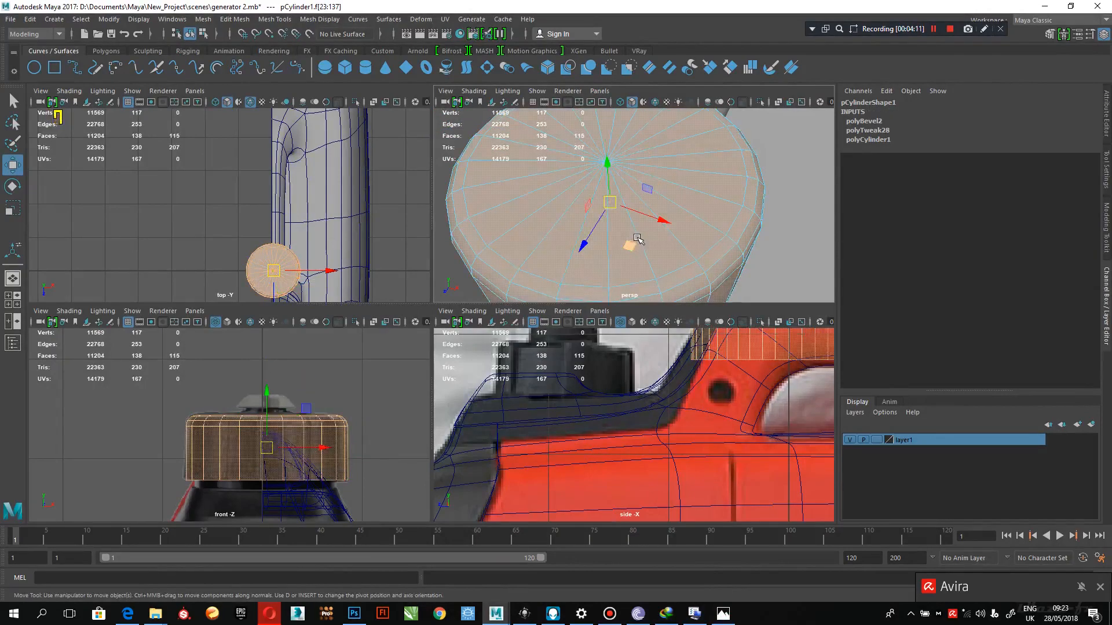
alt+middle_drag(653, 200, 663, 248)
scroll(665, 249, up, 3)
click(620, 203)
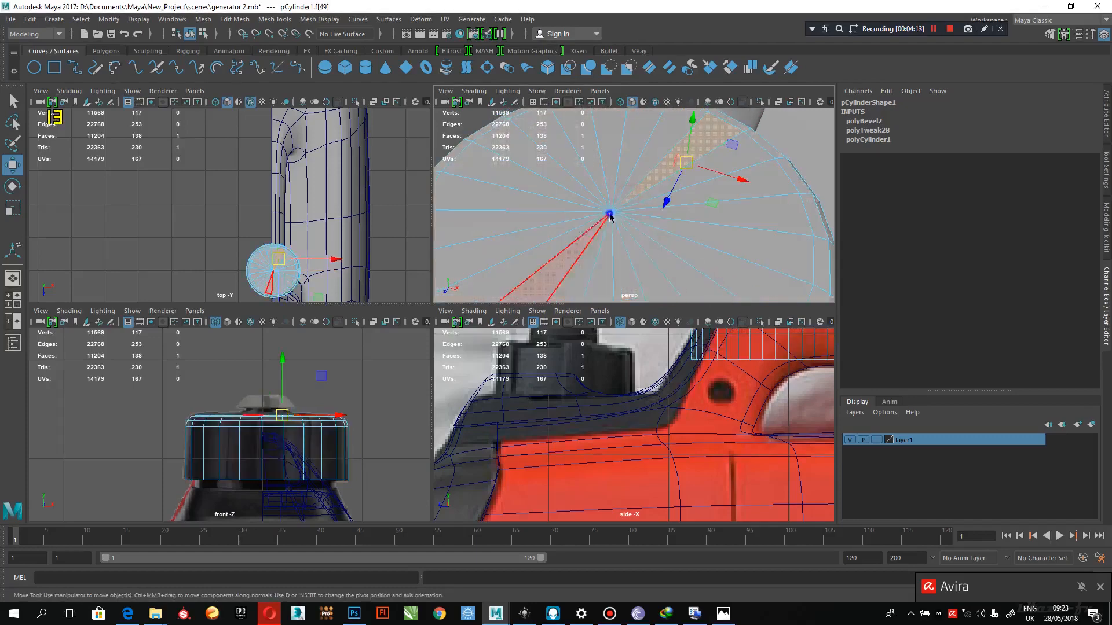
Select the centre vertex on top of the cap and convert the selection to the triangular faces around it
right_drag(609, 213, 561, 213)
key(f)
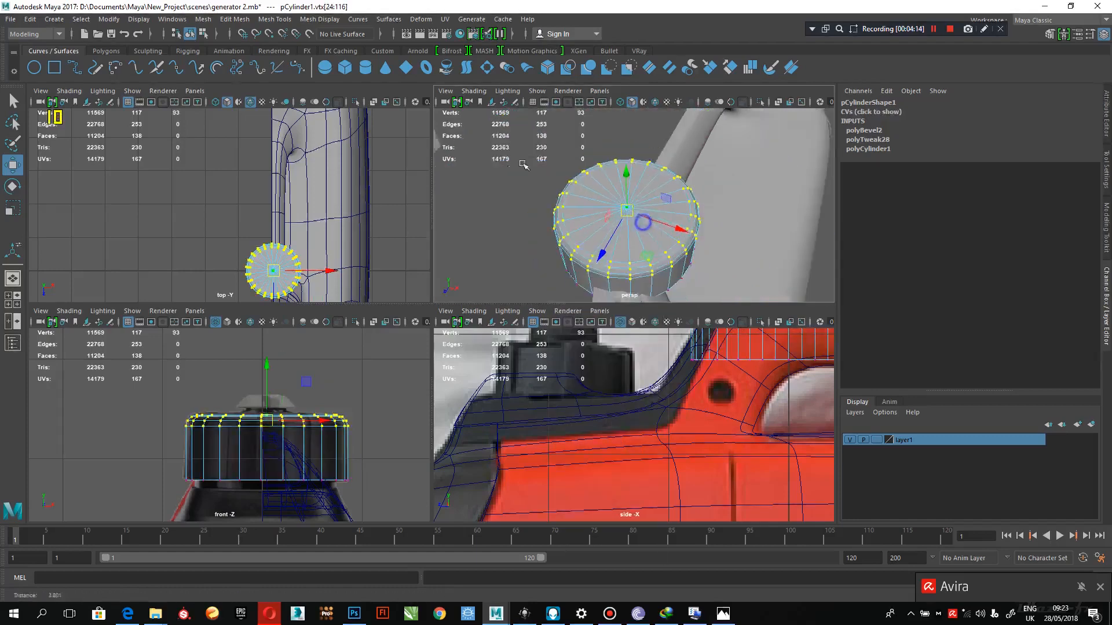
scroll(540, 159, up, 5)
click(614, 212)
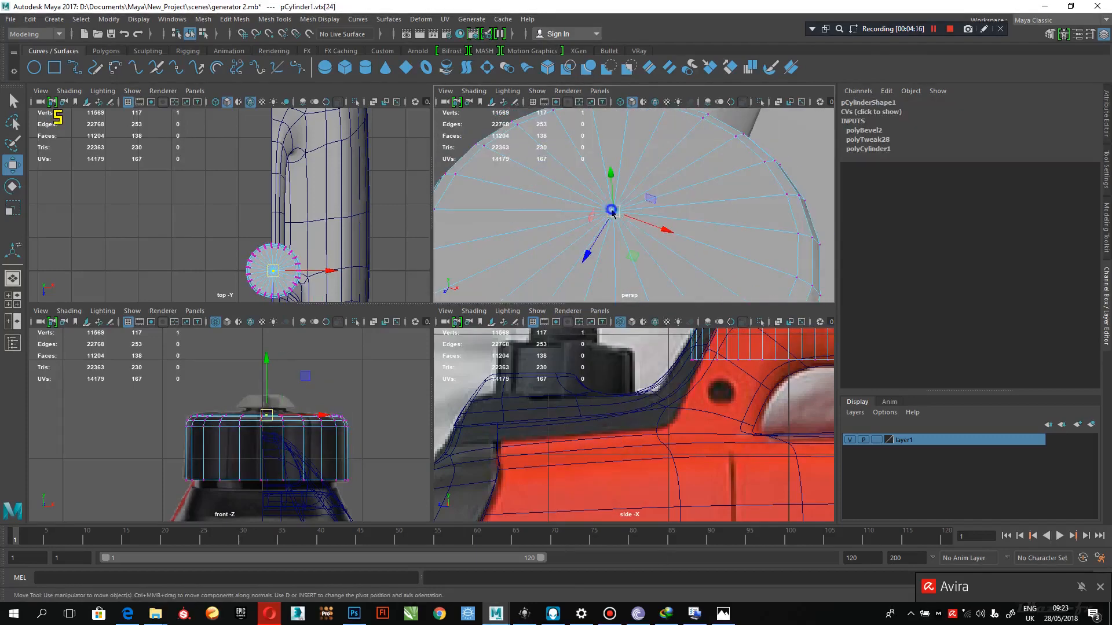
ctrl+right_drag(613, 213, 615, 243)
Extrude the cap's triangular top faces and scale them inward to form a concentric inner circle
scroll(681, 205, down, 2)
shift+right_drag(680, 205, 687, 236)
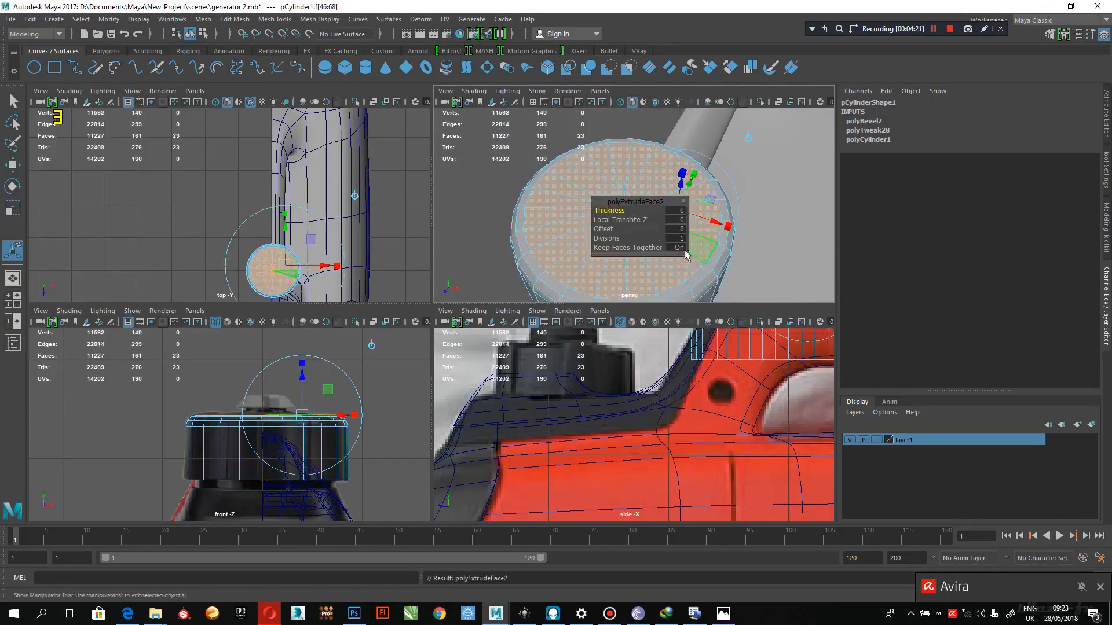
click(692, 176)
alt+right_drag(565, 200, 530, 209)
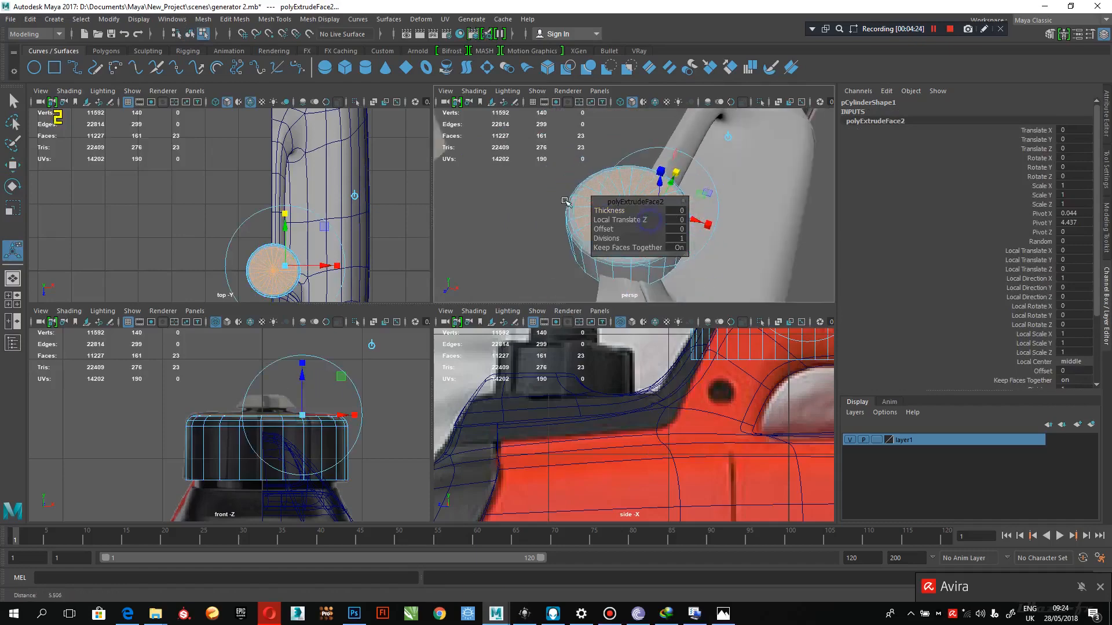
alt+drag(562, 220, 529, 231)
key(space)
alt+right_drag(529, 231, 468, 237)
drag(385, 320, 314, 326)
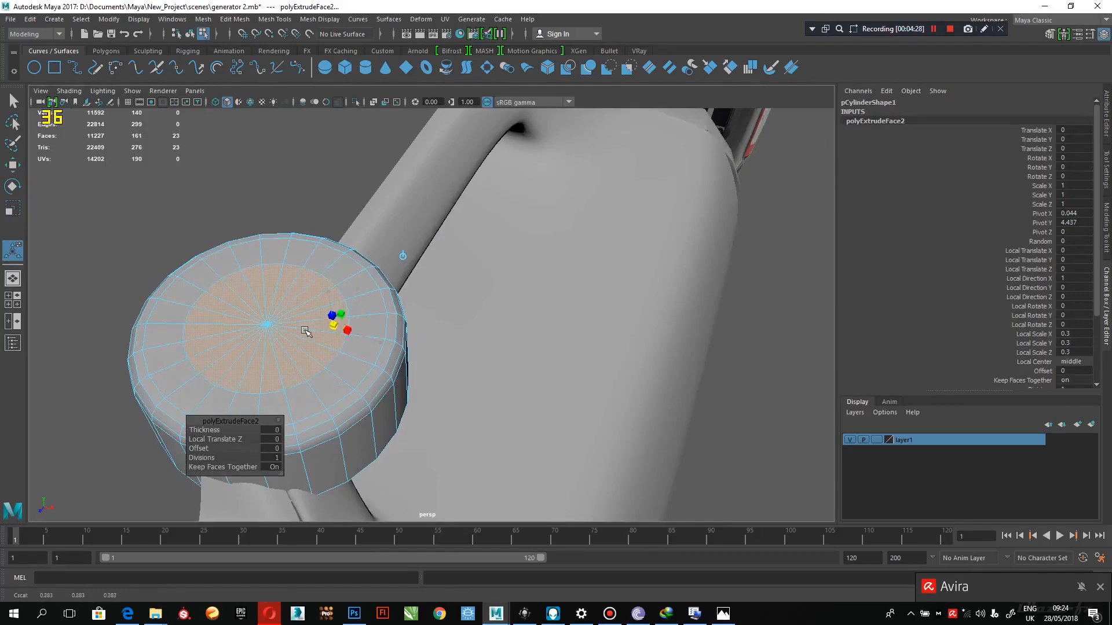
Examine the top and grip layout of the fuel cap in the reference photos, including the camouflage model and the top view
click(715, 616)
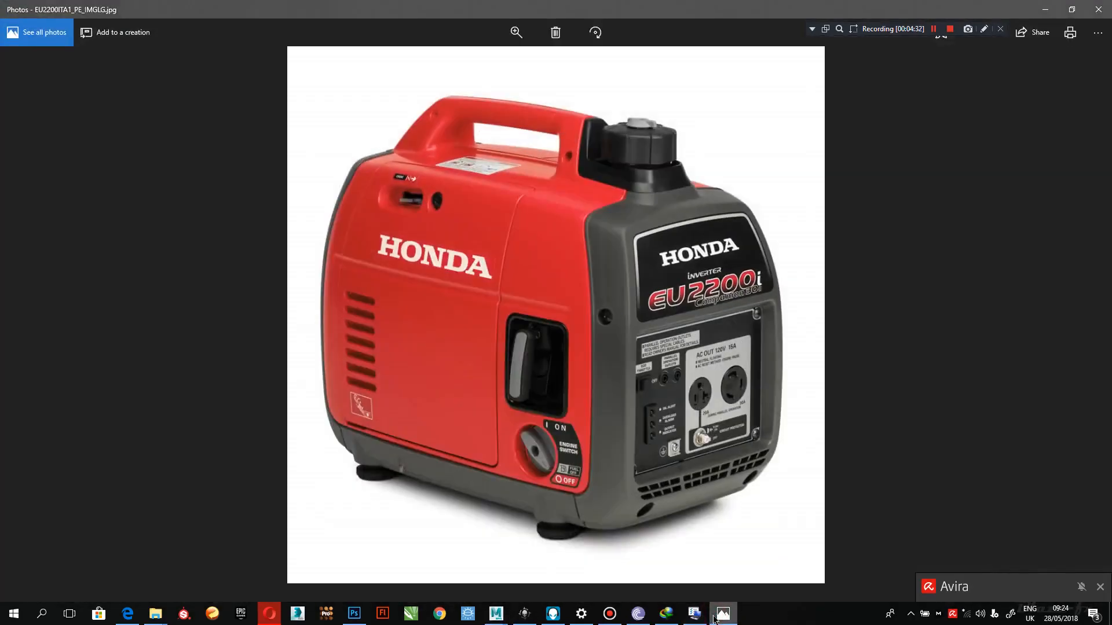
click(714, 618)
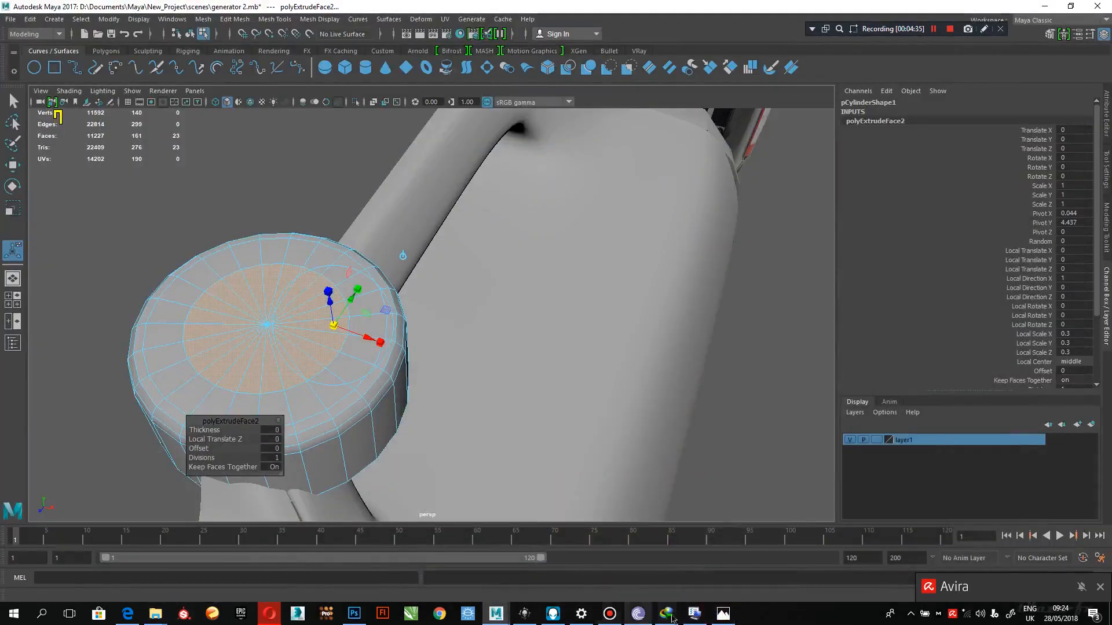
click(722, 614)
key(Right)
key(Right)
key(Right)
key(Right)
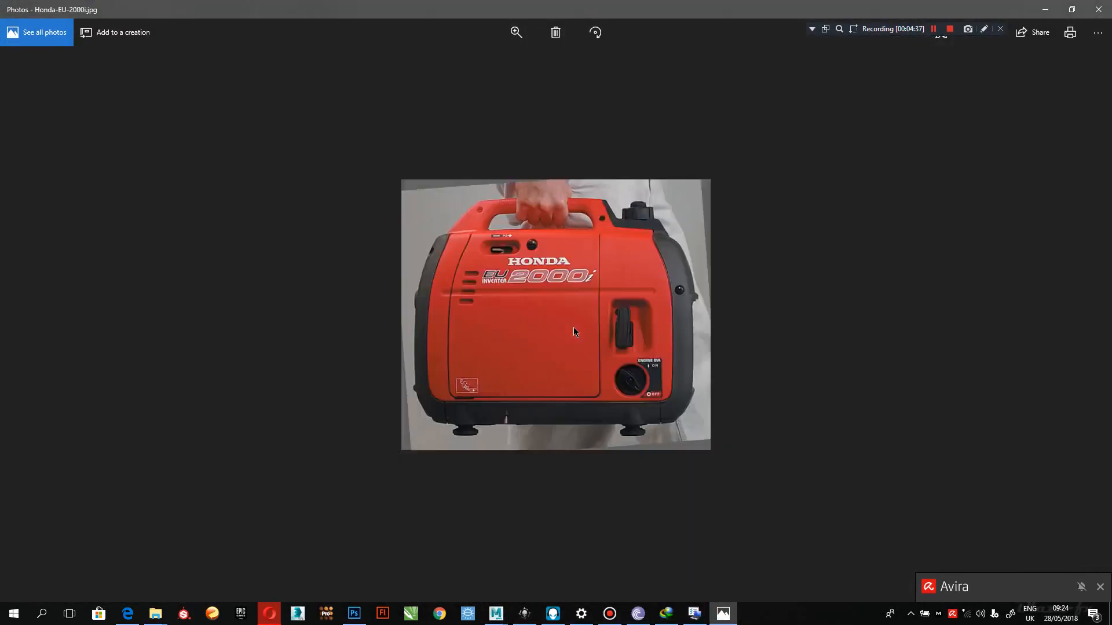
key(Right)
key(Right)
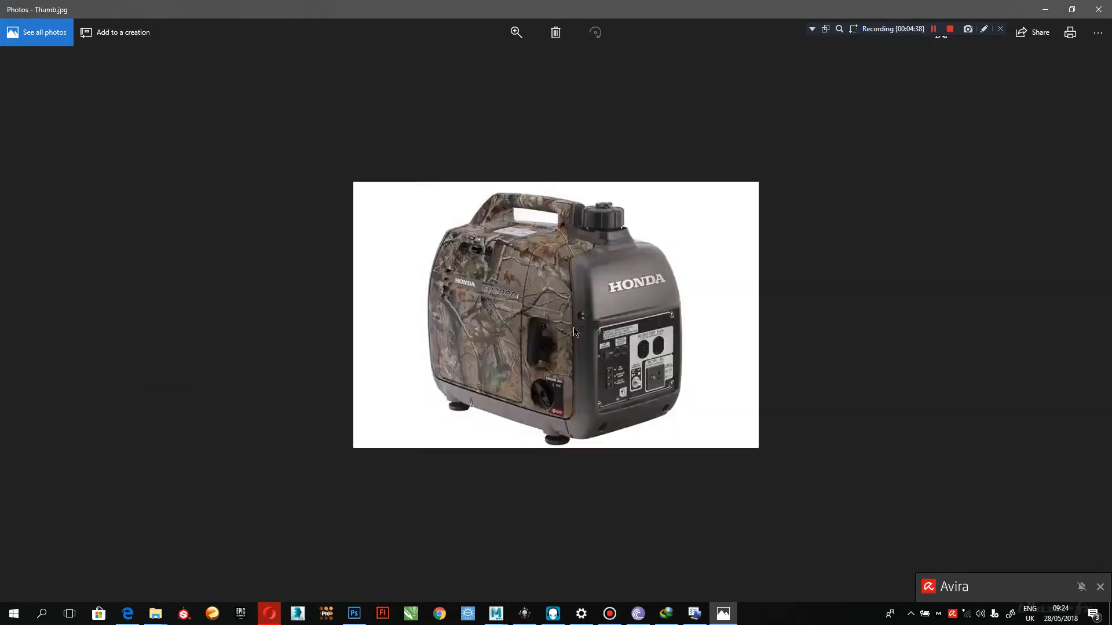
double_click(658, 280)
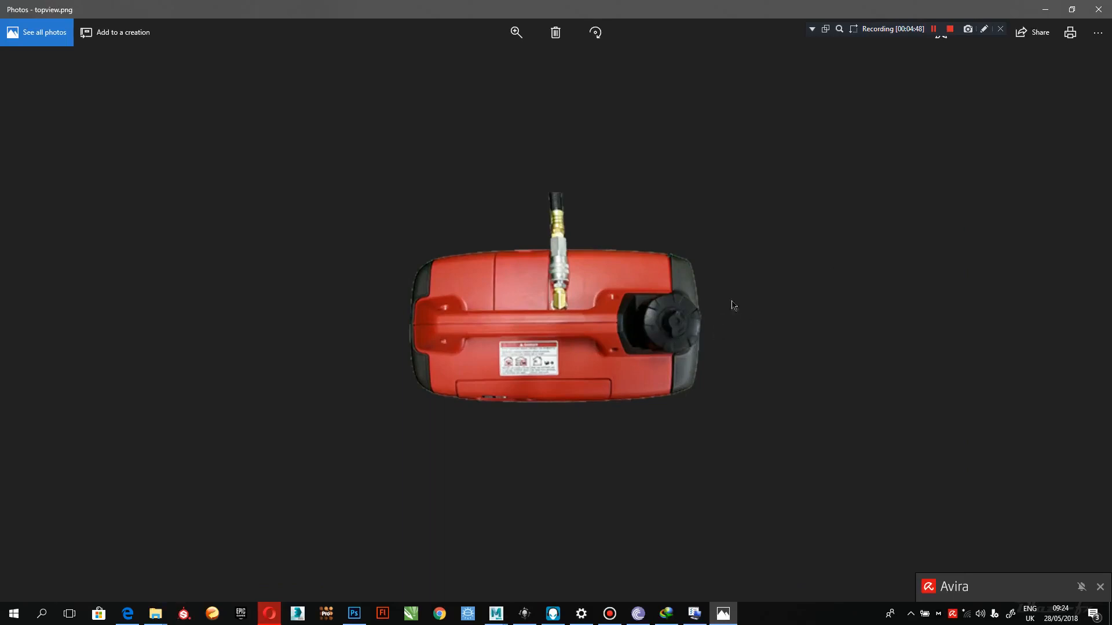
click(1045, 9)
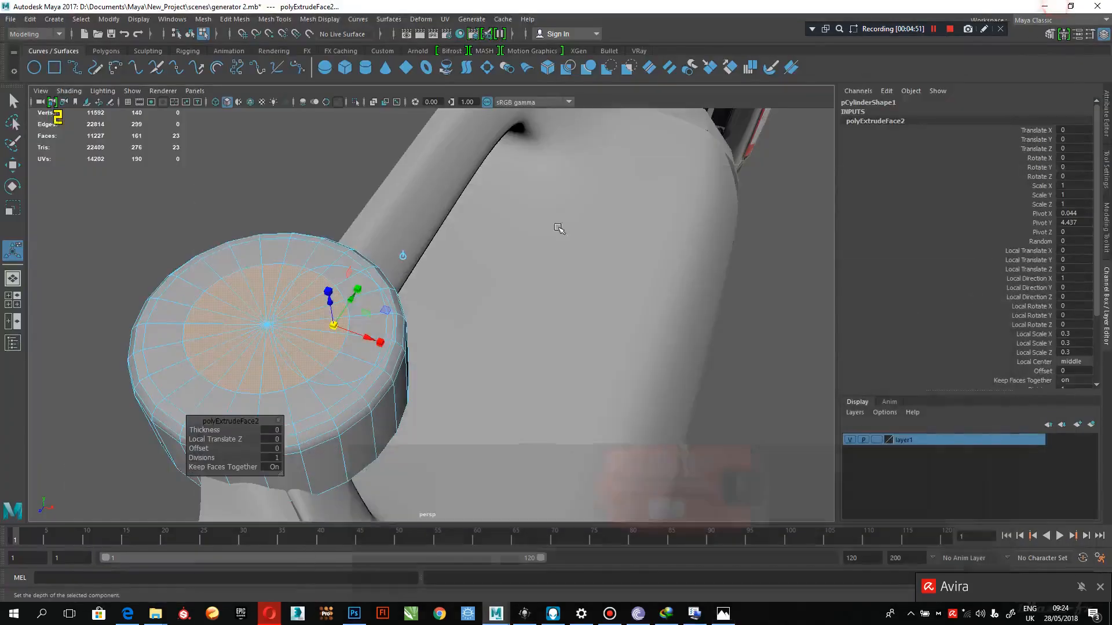
Scale the extruded inner circle on the cap's top slightly smaller and finish the extrusion
drag(325, 327, 348, 308)
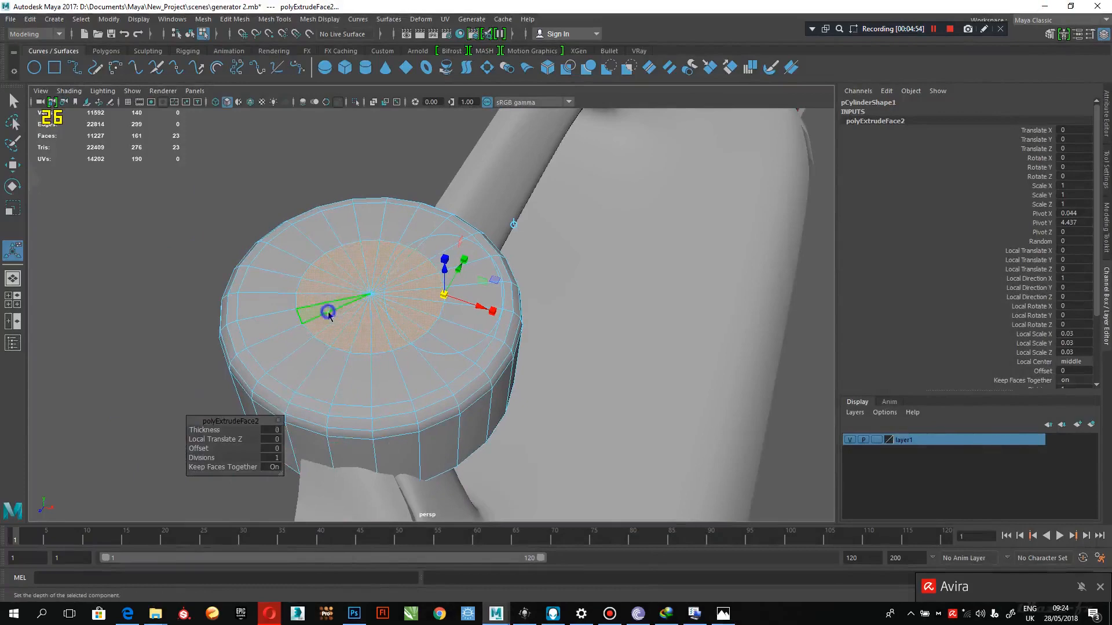
right_click(327, 311)
key(q)
Select two adjacent columns of faces, from the cap's side over the bevel to the outer top ring, as the first grip
alt+drag(385, 426, 377, 340)
click(378, 339)
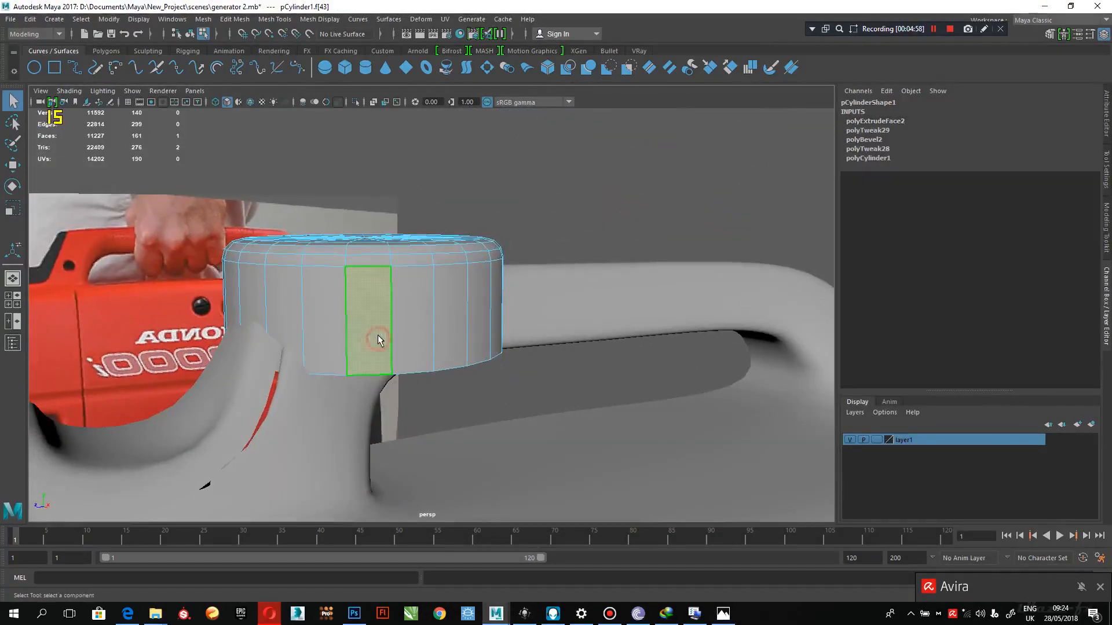
alt+drag(316, 324, 333, 360)
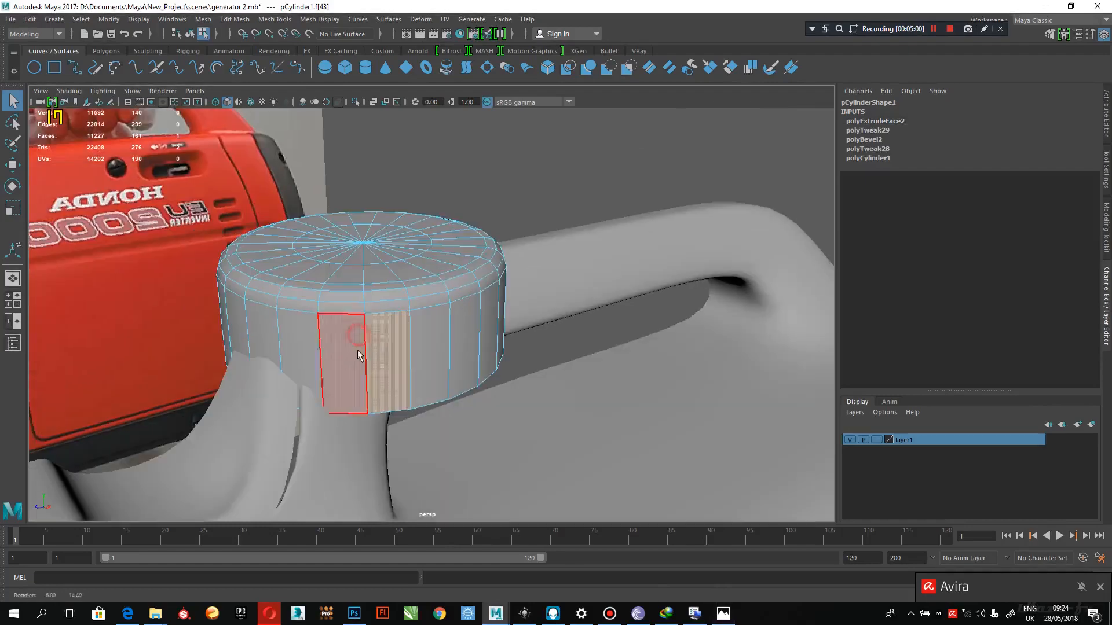
shift+click(336, 362)
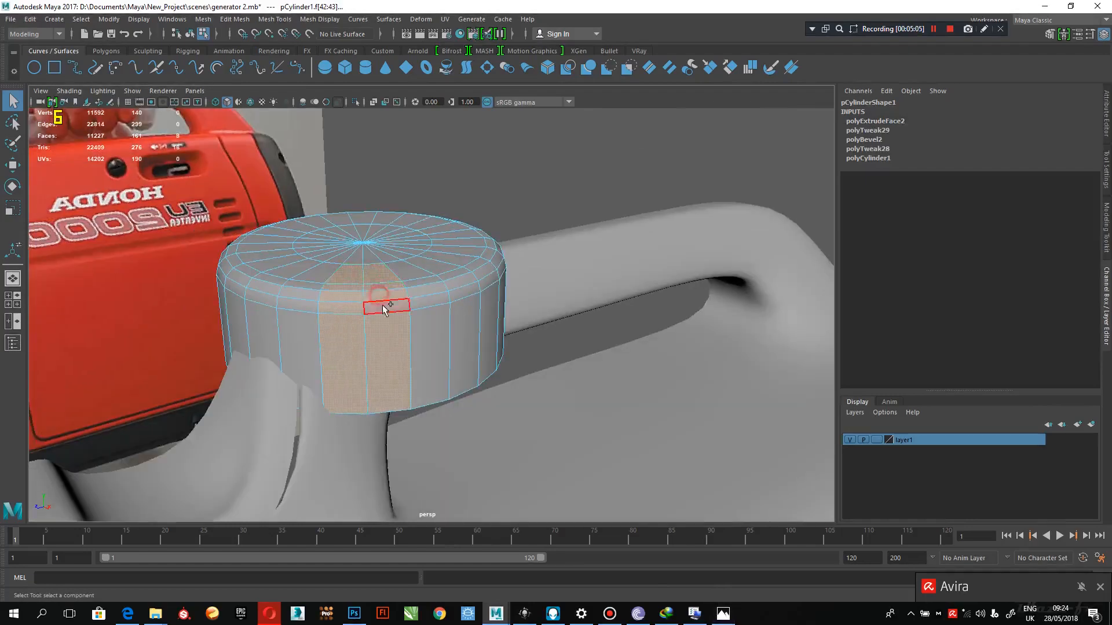
mouse_move(392, 348)
alt+mouse_down()
mouse_move(377, 363)
mouse_move(397, 366)
alt+mouse_up()
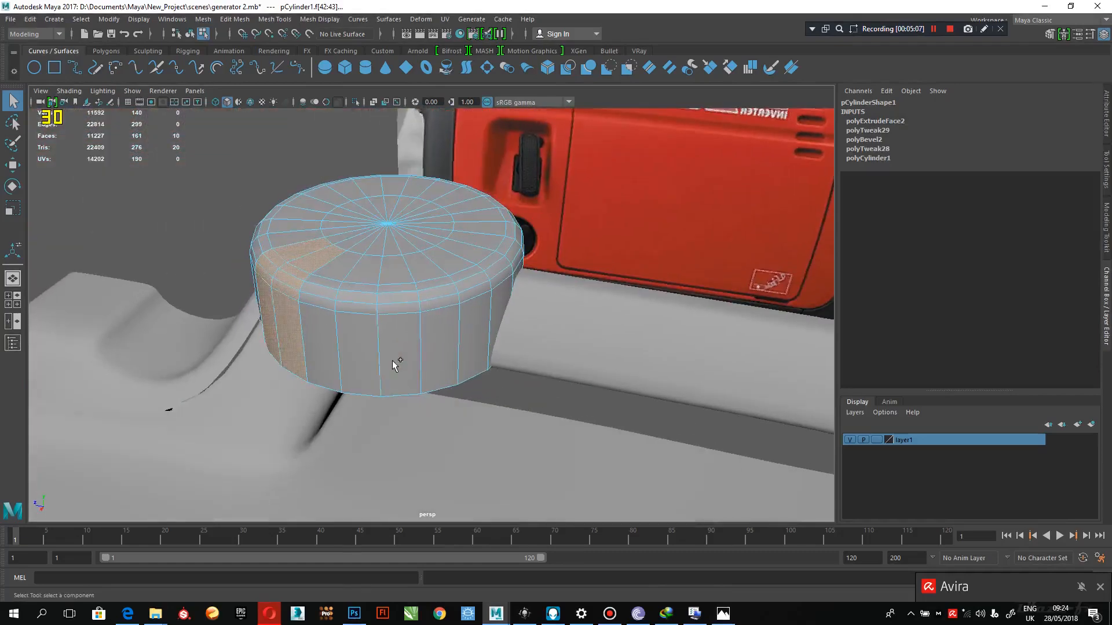
Add the second and third grips to the selection, each two face columns wide from the side to the outer top ring
shift+click(397, 362)
shift+click(428, 266)
shift+double_click(445, 332)
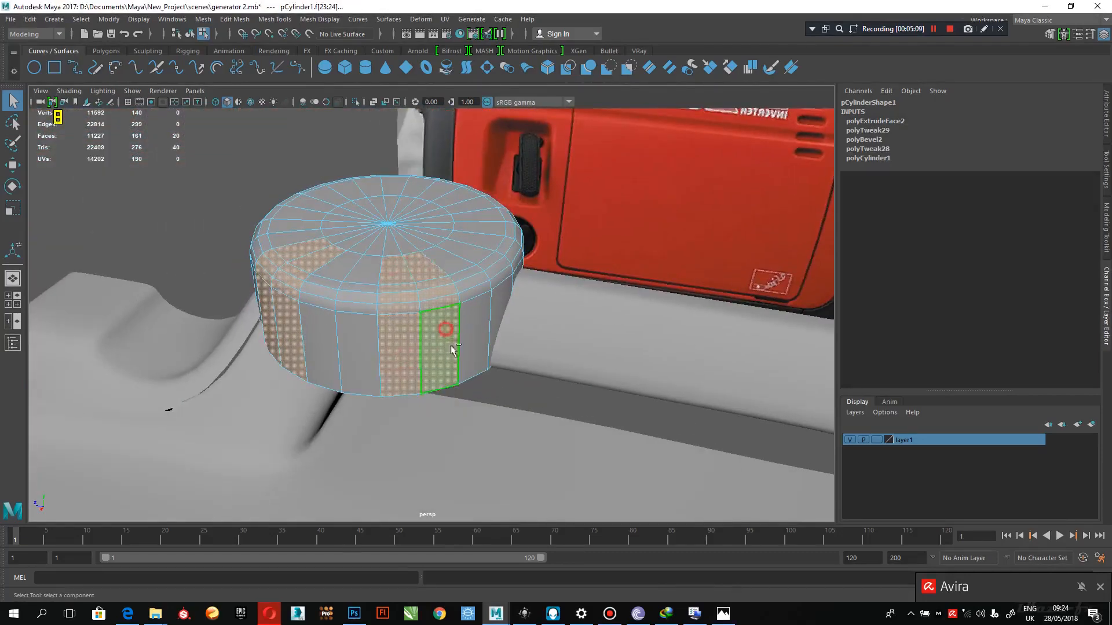
alt+drag(530, 346, 418, 356)
shift+click(466, 335)
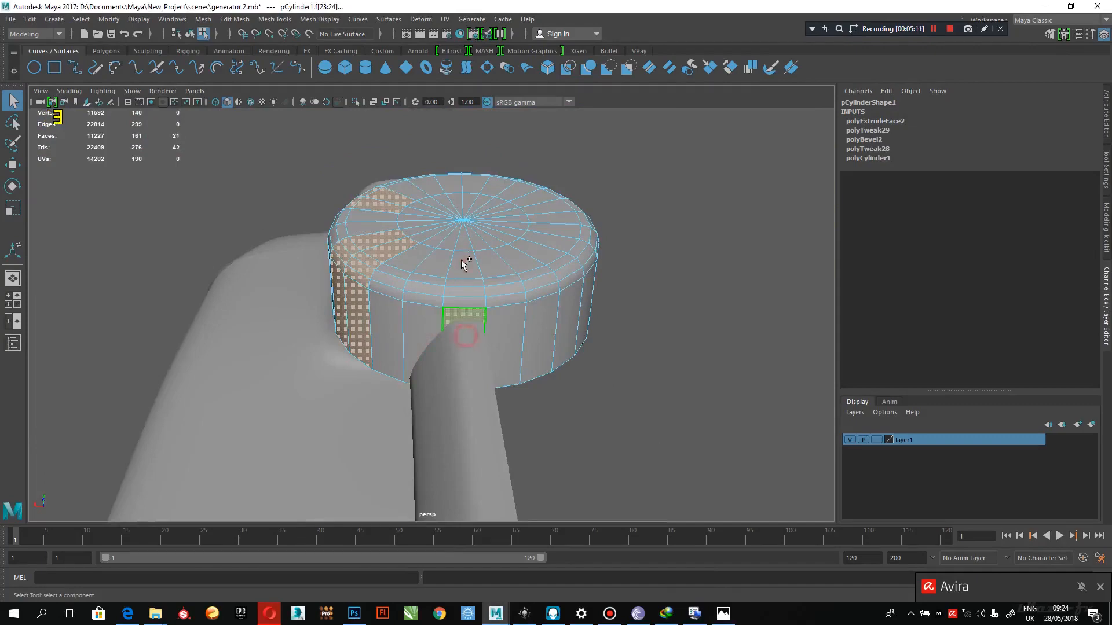
shift+double_click(511, 312)
Add the fourth and fifth two-column grips around the cap to the face selection
alt+drag(528, 318, 488, 404)
shift+click(522, 404)
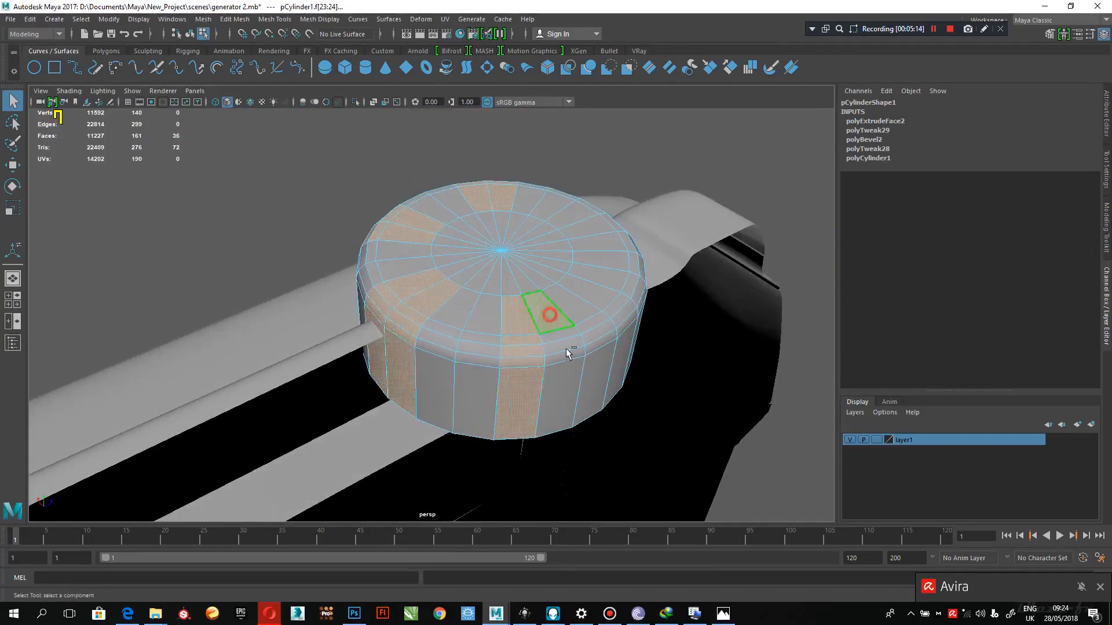
shift+double_click(572, 387)
alt+drag(616, 372, 496, 350)
shift+click(482, 323)
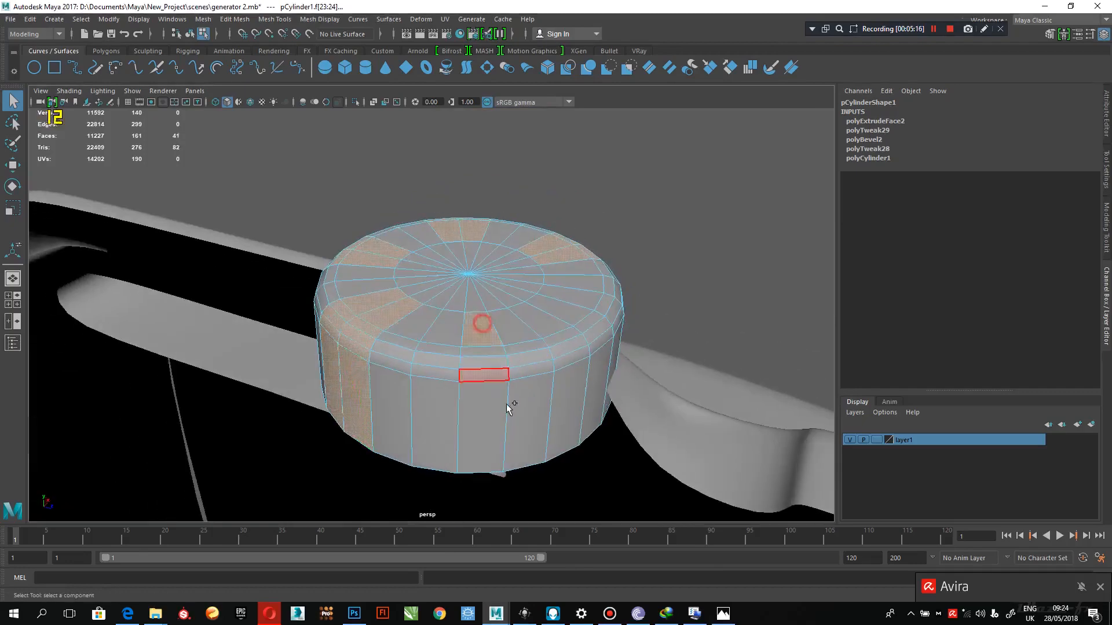
shift+double_click(507, 405)
shift+click(511, 405)
shift+double_click(508, 341)
alt+drag(569, 367, 502, 365)
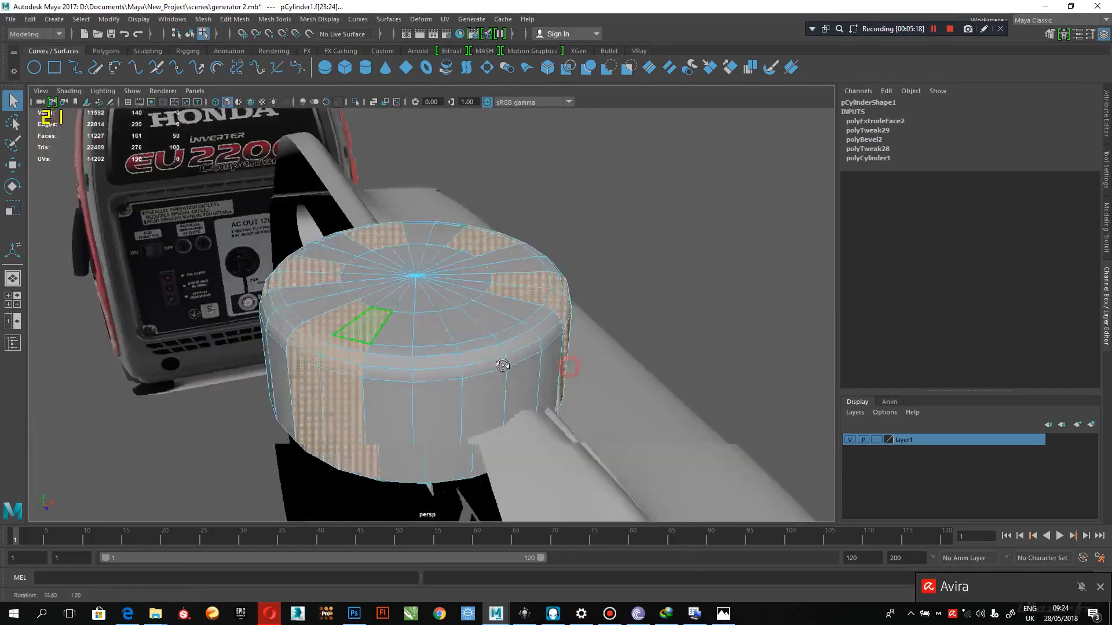
shift+double_click(419, 411)
shift+click(407, 327)
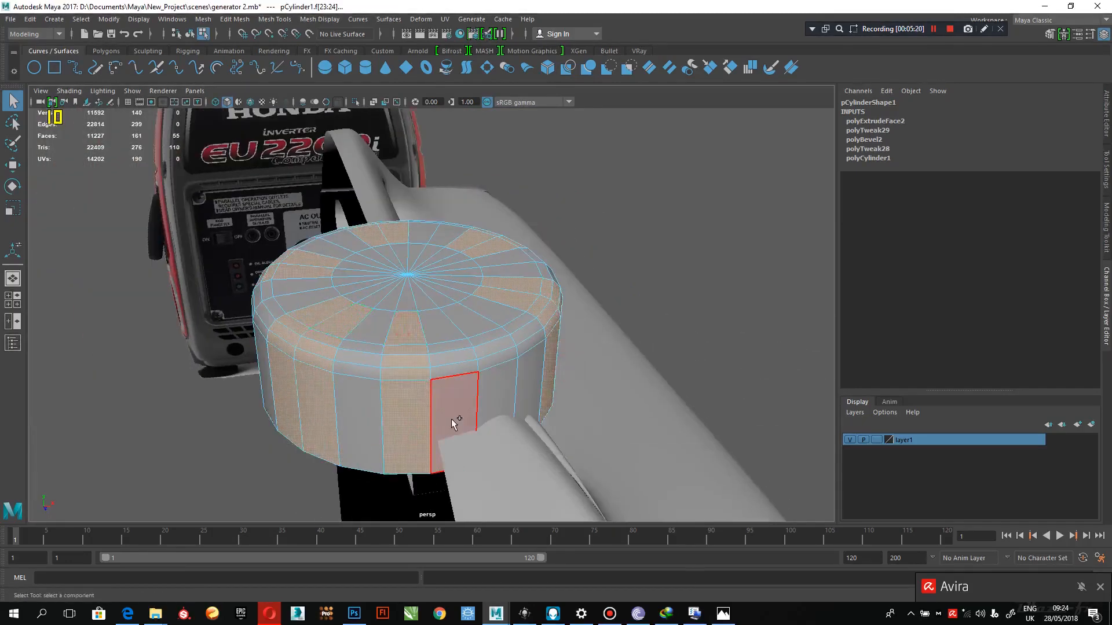
key(ctrl+z)
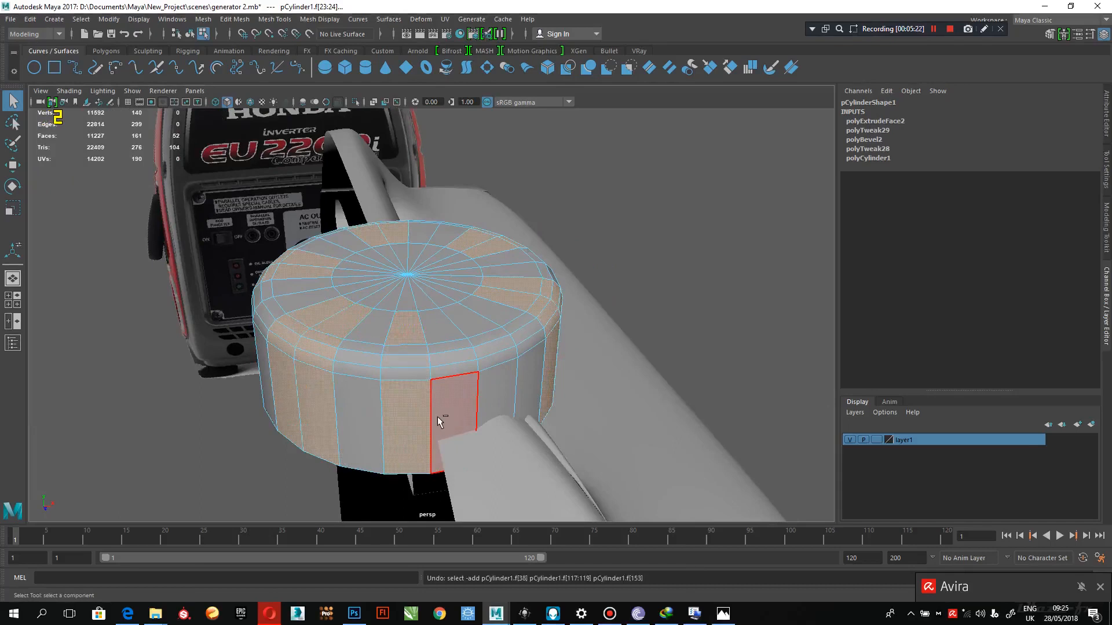
key(ctrl+z)
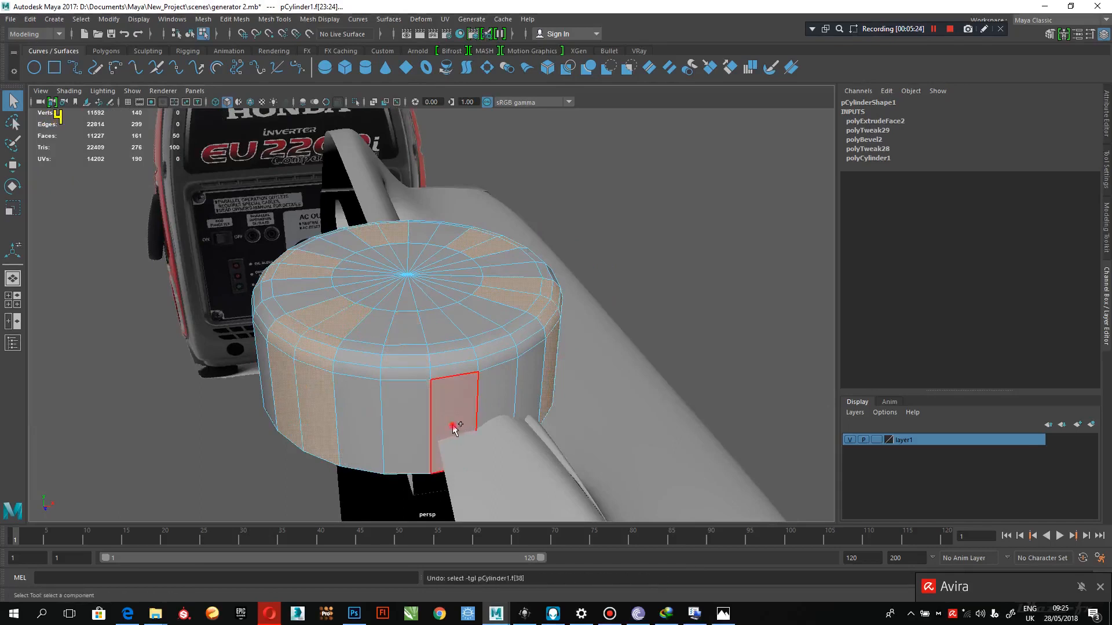
Add the sixth grip's two face columns, beside the generator's handle, to the selection
shift+double_click(457, 422)
shift+click(440, 324)
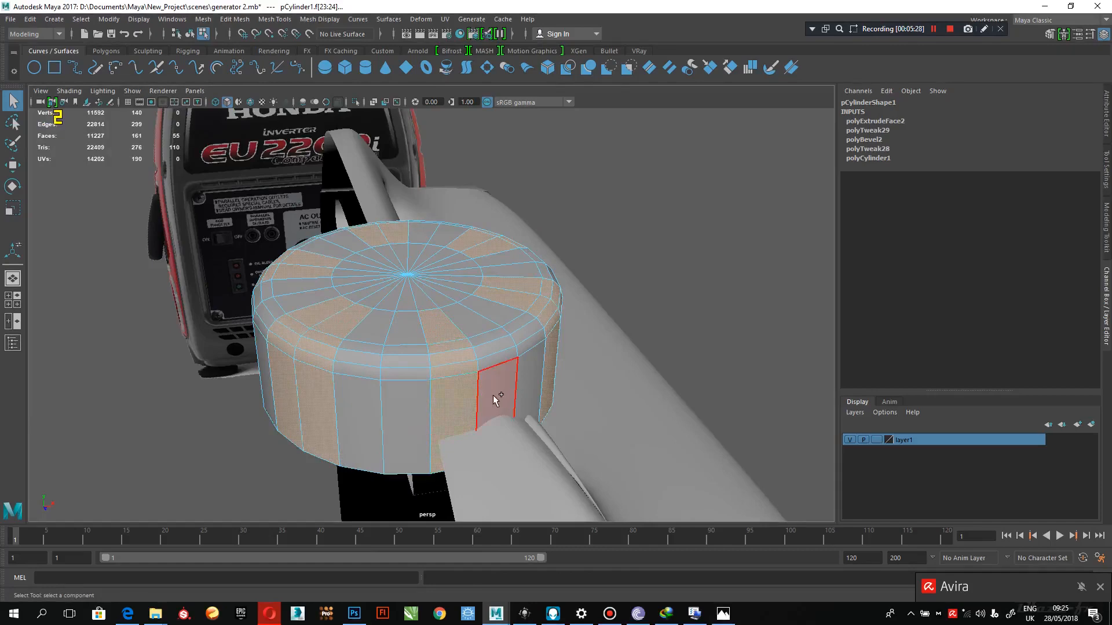
shift+double_click(409, 427)
shift+click(408, 326)
Extrude the six selected grip sections outward with a Local Translate Z of 0.034
alt+drag(410, 330, 483, 217)
alt+drag(494, 384, 509, 326)
shift+right_drag(510, 318, 504, 349)
alt+drag(512, 354, 561, 377)
drag(320, 349, 407, 338)
Check the grip shape in the reference photos and narrow the extruded grip faces along local X to taper their sides
click(724, 615)
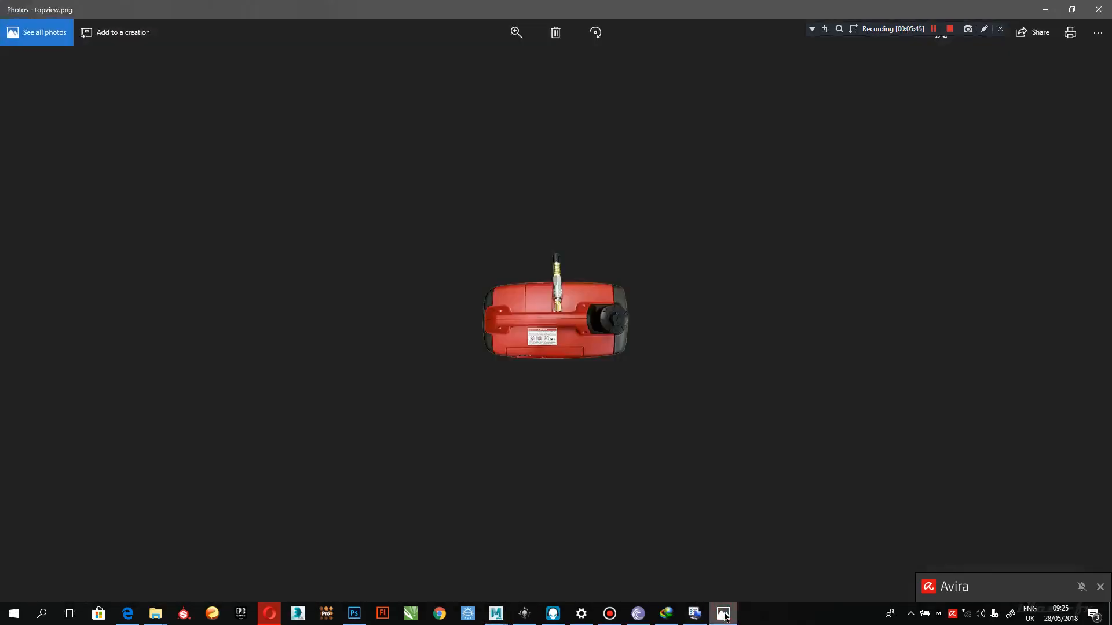
click(725, 618)
click(725, 617)
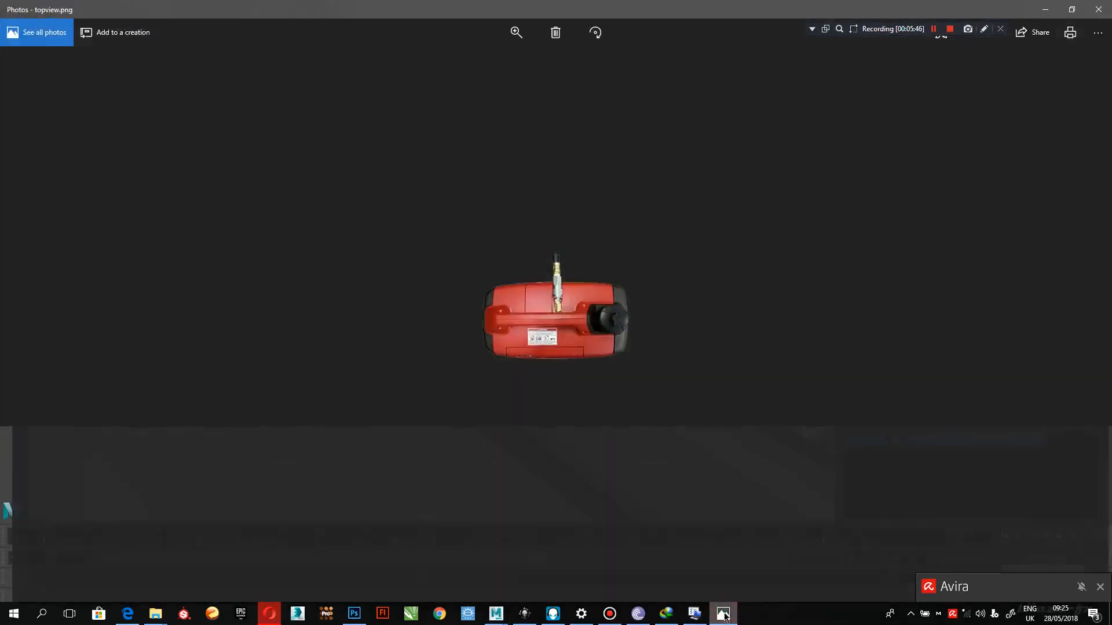
scroll(615, 383, up, 1)
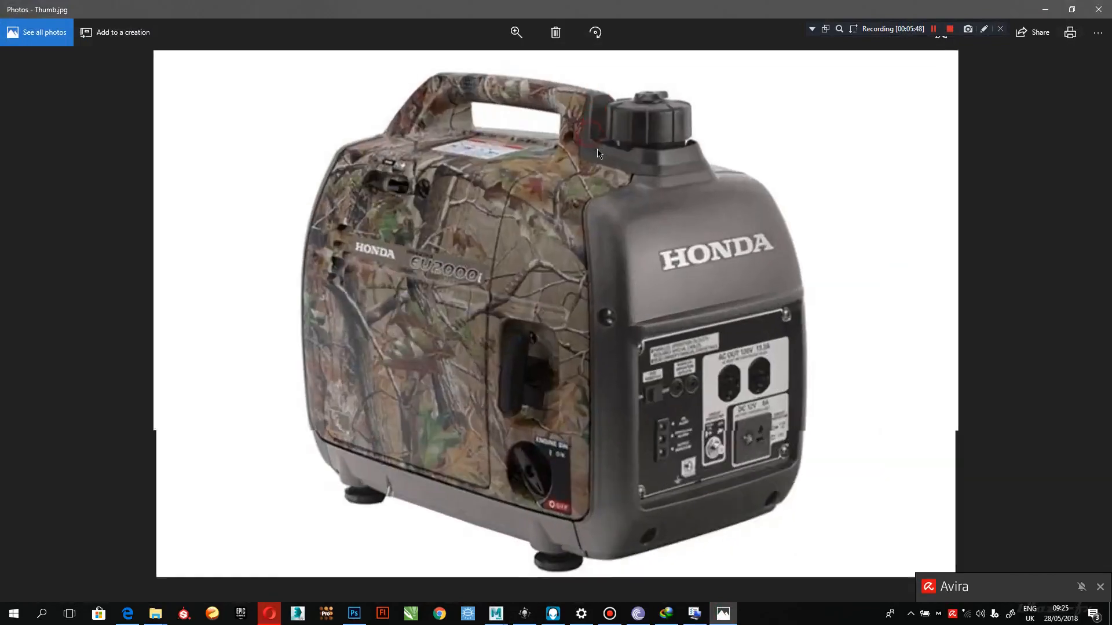
click(1045, 9)
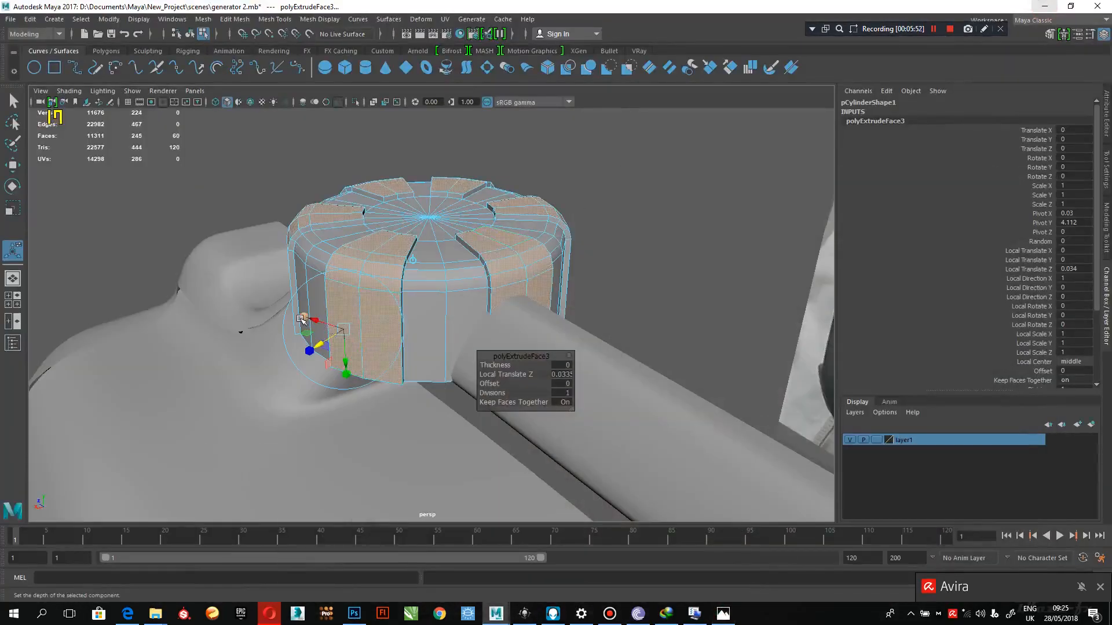
drag(301, 319, 316, 320)
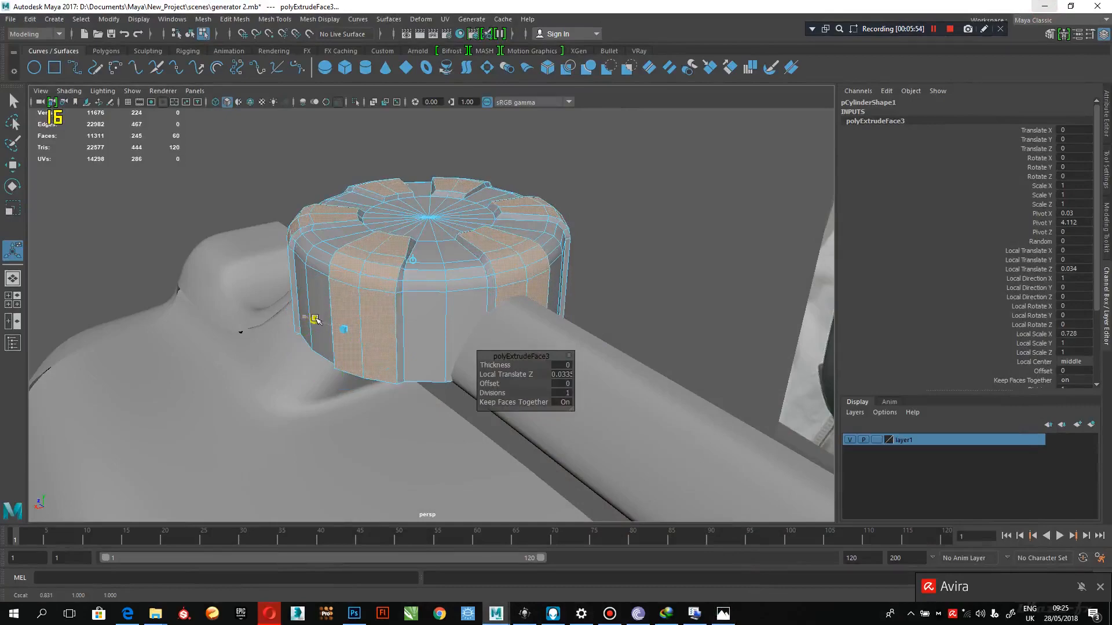
Return to object mode, select the cap, and inspect it in smooth preview before restoring the unsmoothed display
alt+drag(338, 276, 377, 265)
right_drag(450, 211, 492, 185)
click(487, 139)
click(429, 228)
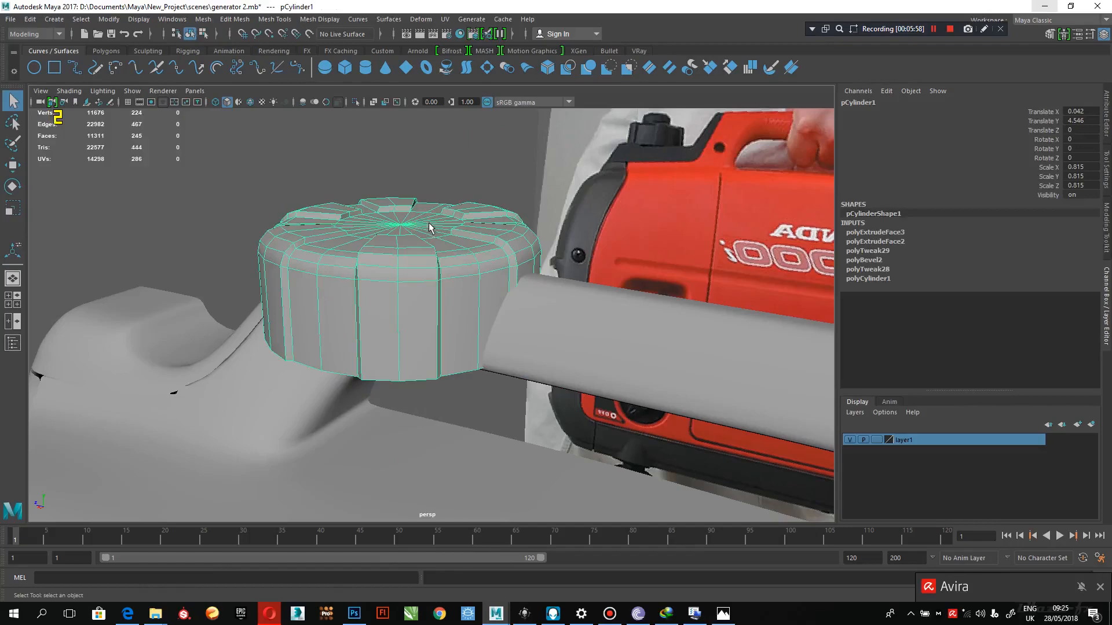
key(3)
alt+drag(436, 163, 437, 290)
key(1)
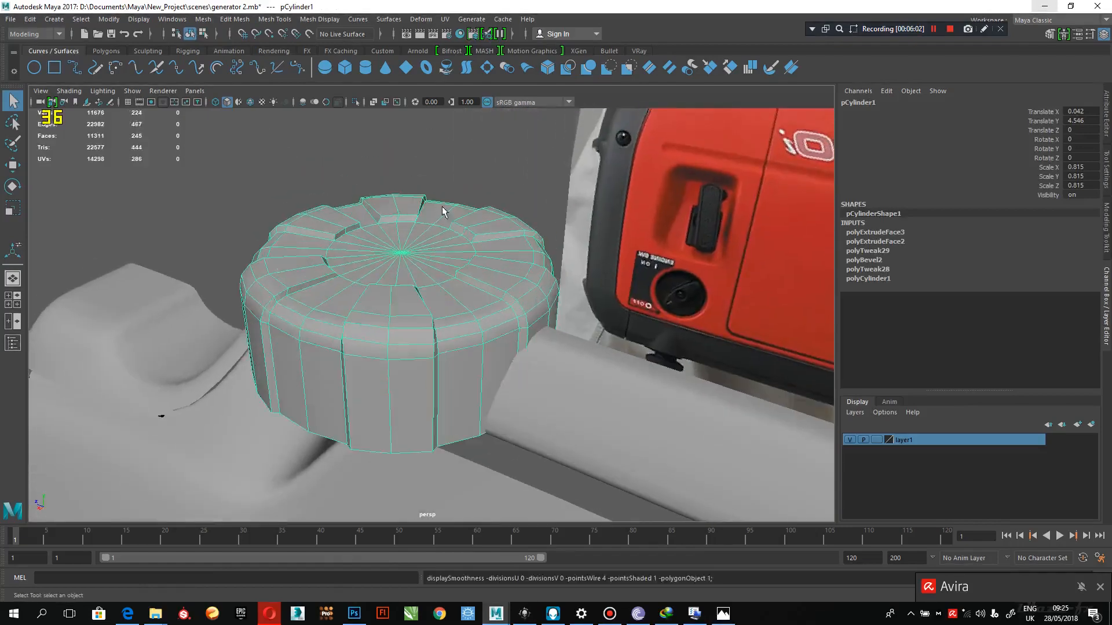
Extrude the circle of faces at the centre of the cap's top and scale it inward to a local scale of 0.883
click(453, 185)
alt+drag(426, 238, 453, 313)
alt+right_drag(452, 313, 424, 255)
click(365, 209)
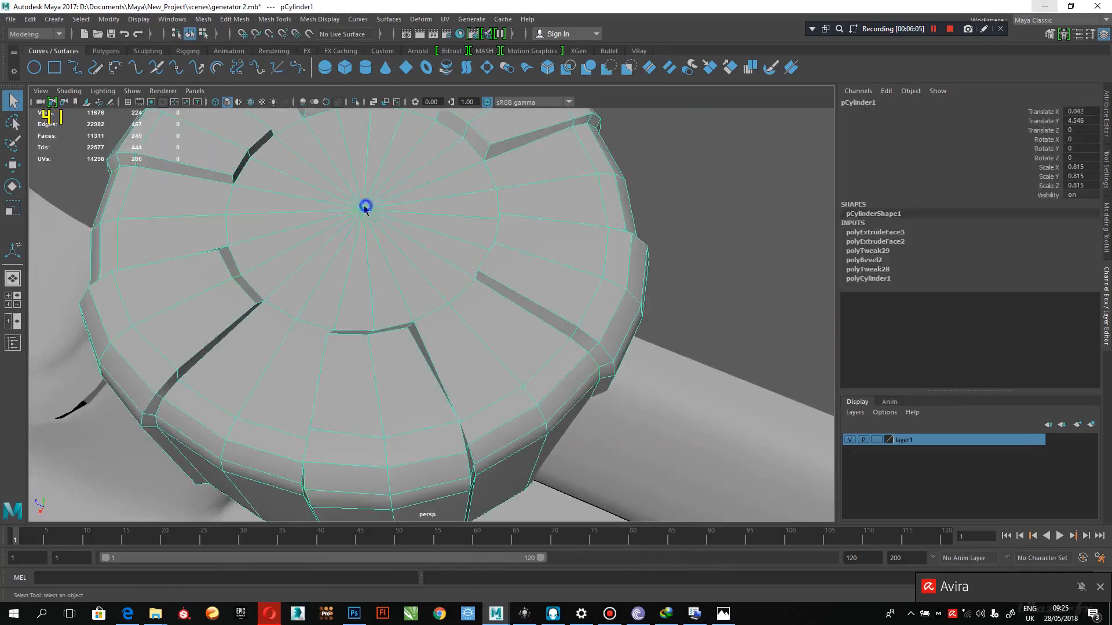
right_drag(365, 206, 369, 283)
click(360, 207)
shift+right_drag(379, 219, 374, 250)
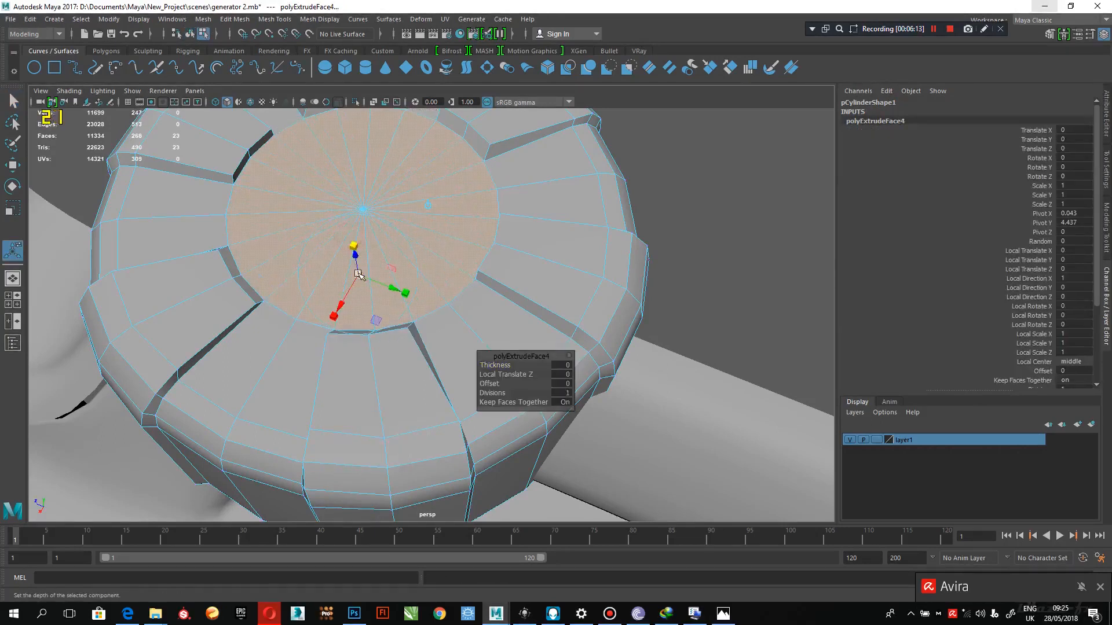
drag(359, 274, 354, 281)
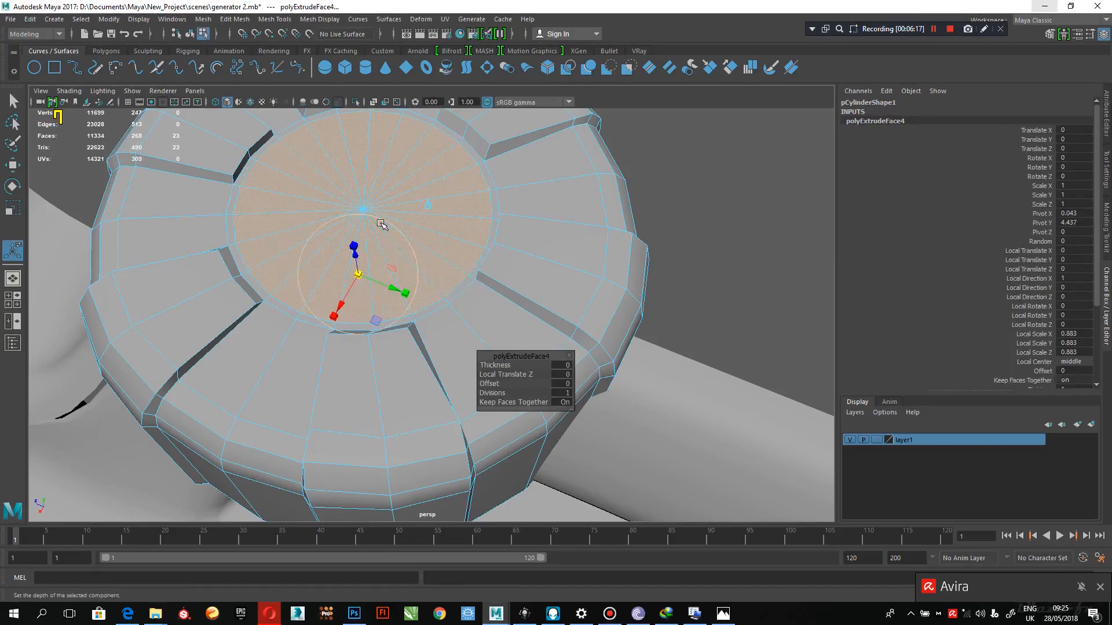
Extrude the cap's inner top circle slightly downward, and extrude it again scaled inward to add an inset ring
key(ctrl+e)
key(w)
drag(358, 179, 362, 185)
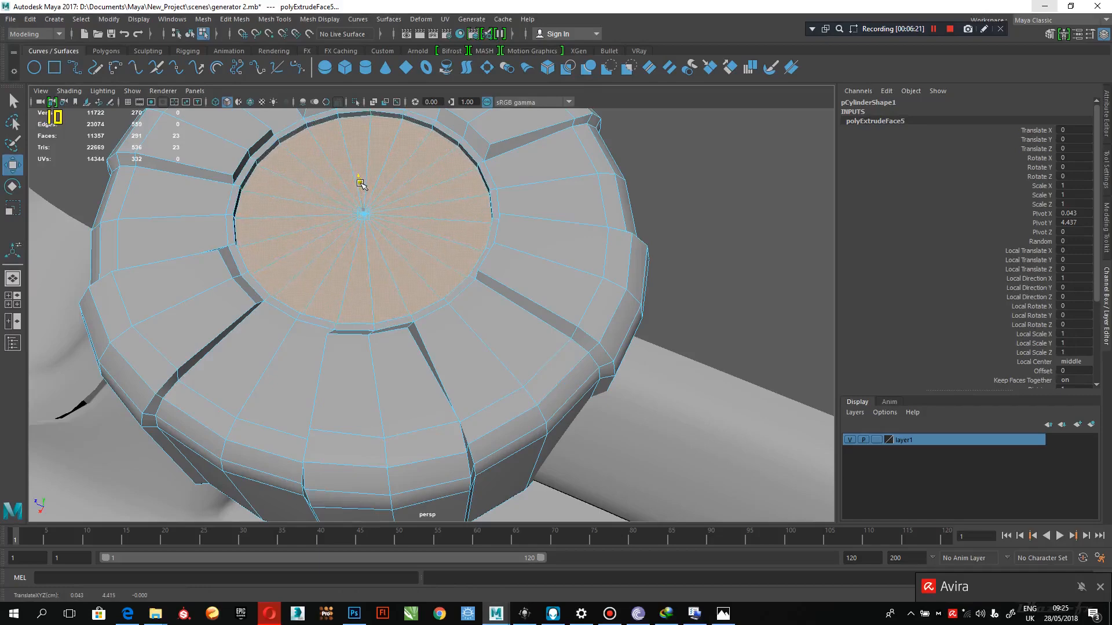
key(ctrl+e)
key(r)
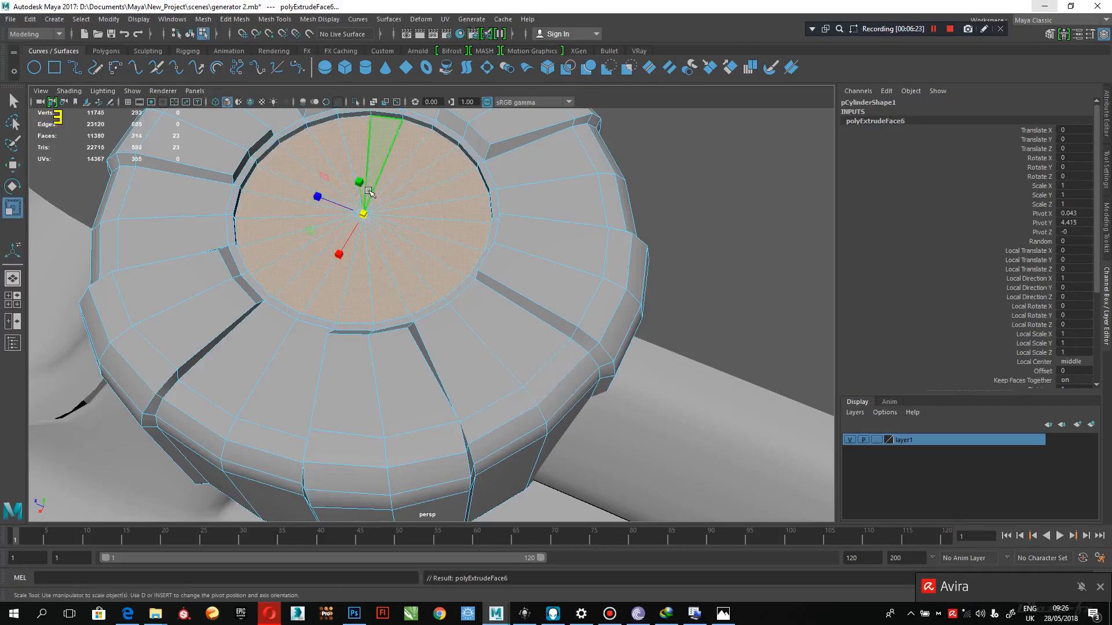
drag(361, 209, 309, 239)
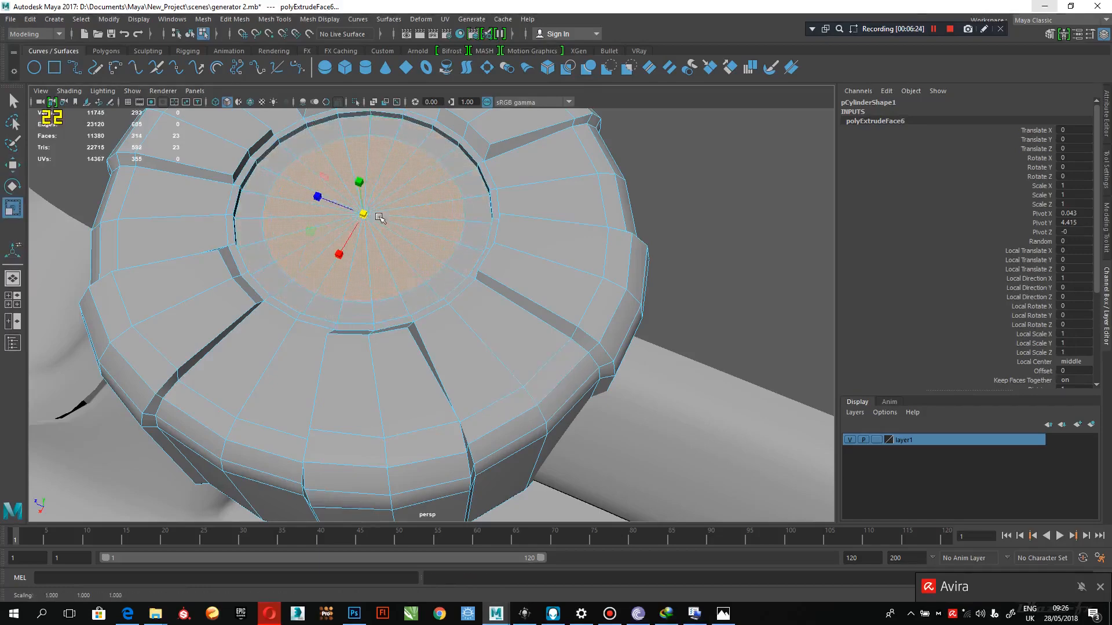
Return to object mode and isolate the cap with its underside in view
right_drag(409, 184, 450, 159)
click(562, 203)
scroll(579, 214, down, 3)
alt+drag(491, 226, 457, 273)
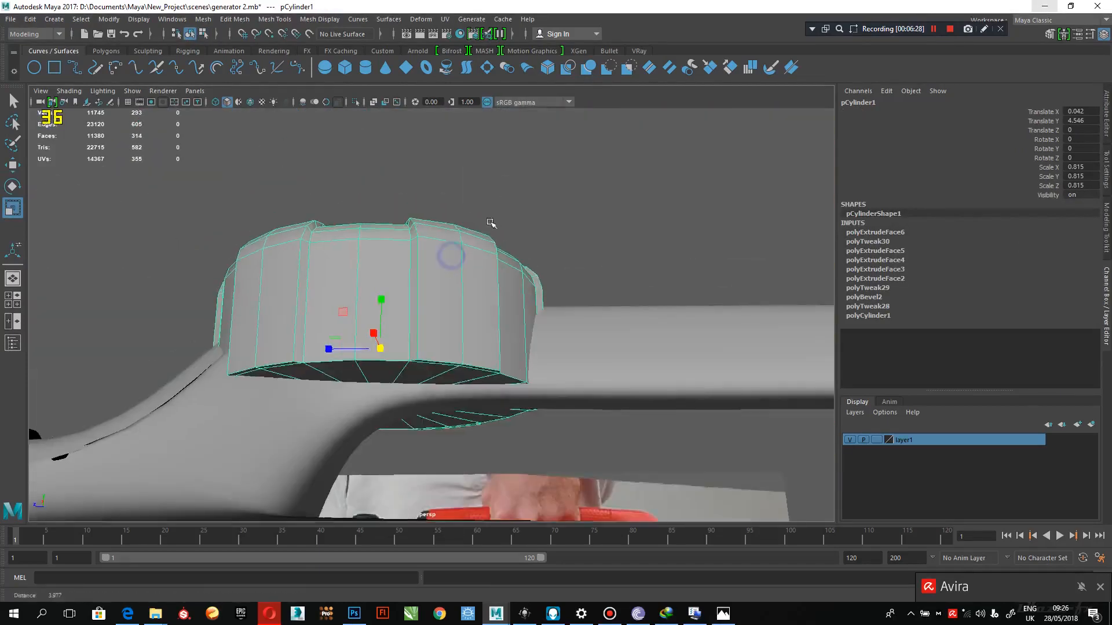
click(538, 185)
click(469, 243)
key(ctrl+1)
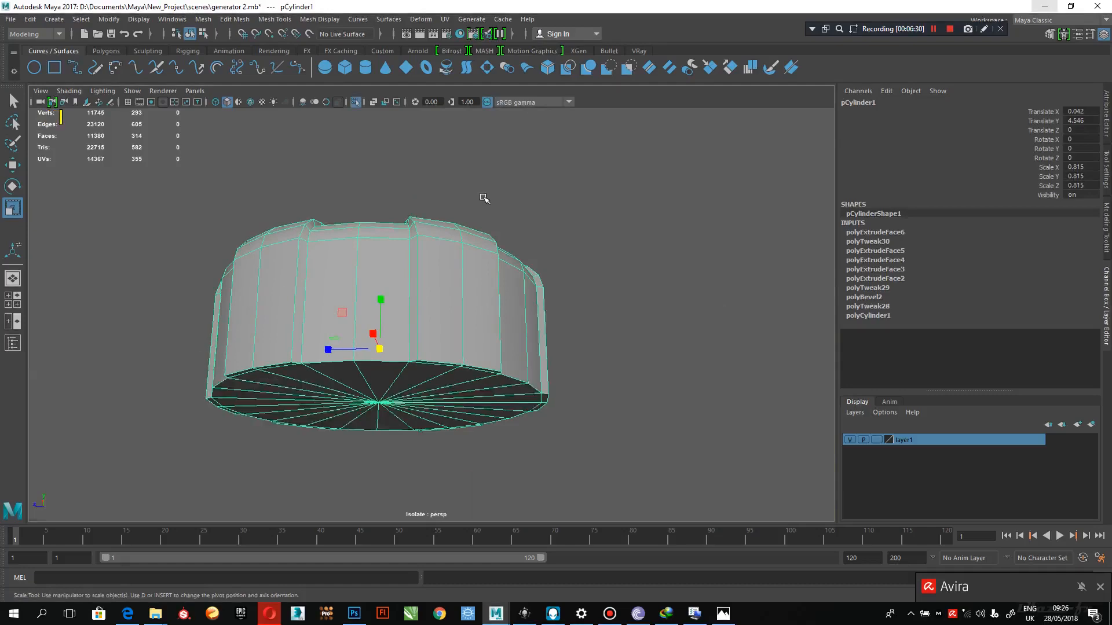
alt+middle_drag(349, 293, 359, 224)
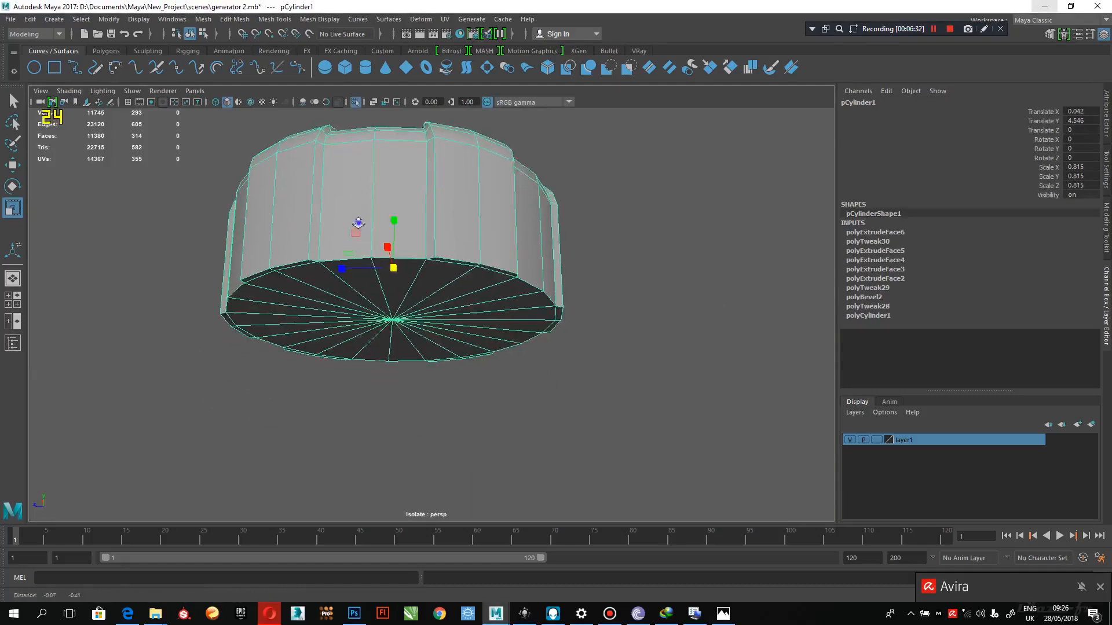
Select the fan of faces around the centre vertex of the cap's underside and delete it
alt+right_drag(359, 223, 407, 264)
alt+drag(407, 264, 427, 189)
right_drag(428, 190, 377, 199)
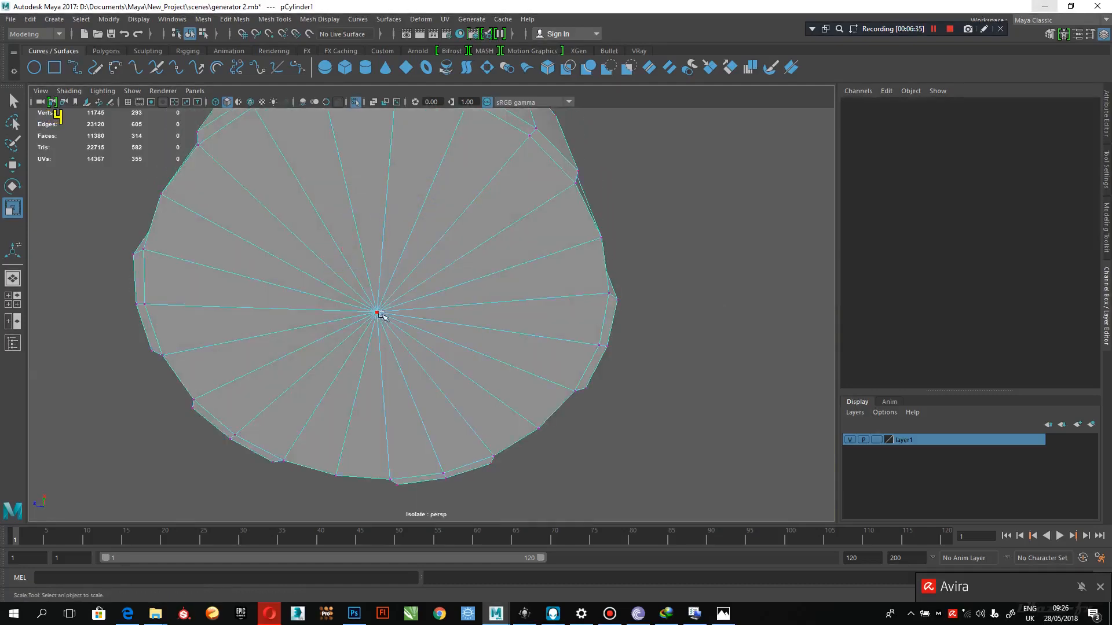
click(380, 305)
ctrl+right_drag(382, 303, 380, 373)
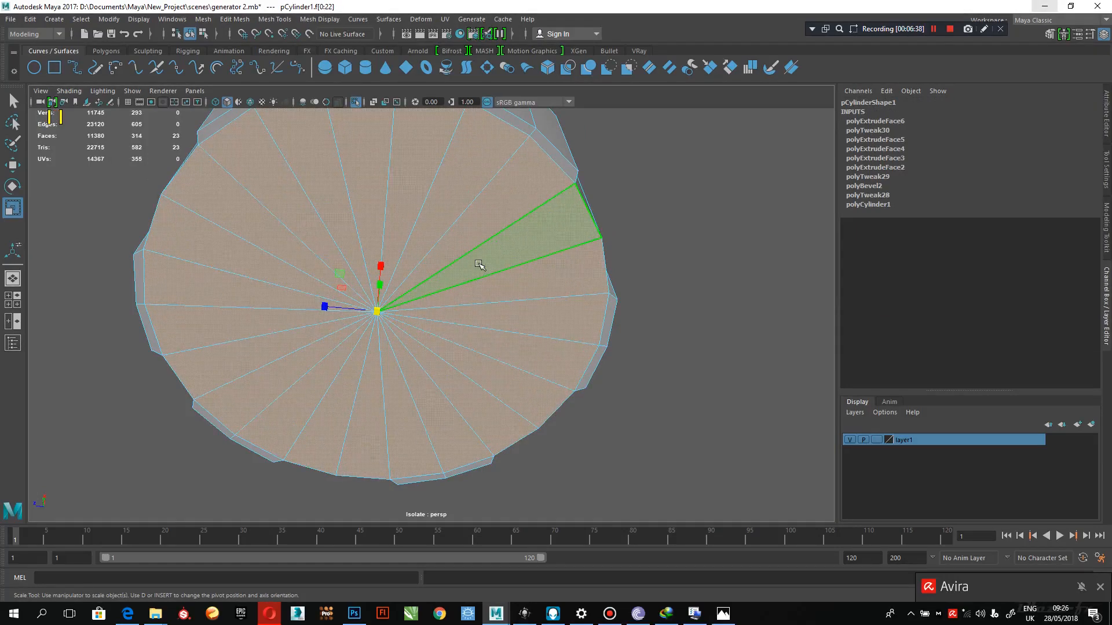
key(Delete)
Select the two narrow underside faces beneath each of the six grips and delete them all
alt+drag(526, 339, 405, 191)
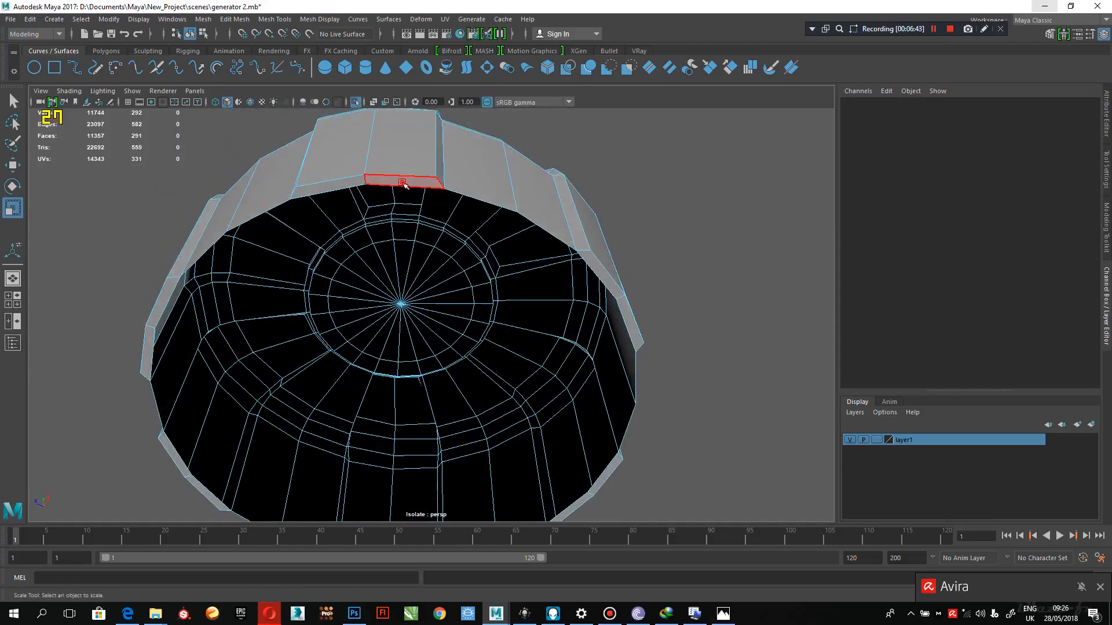
click(403, 184)
shift+click(336, 186)
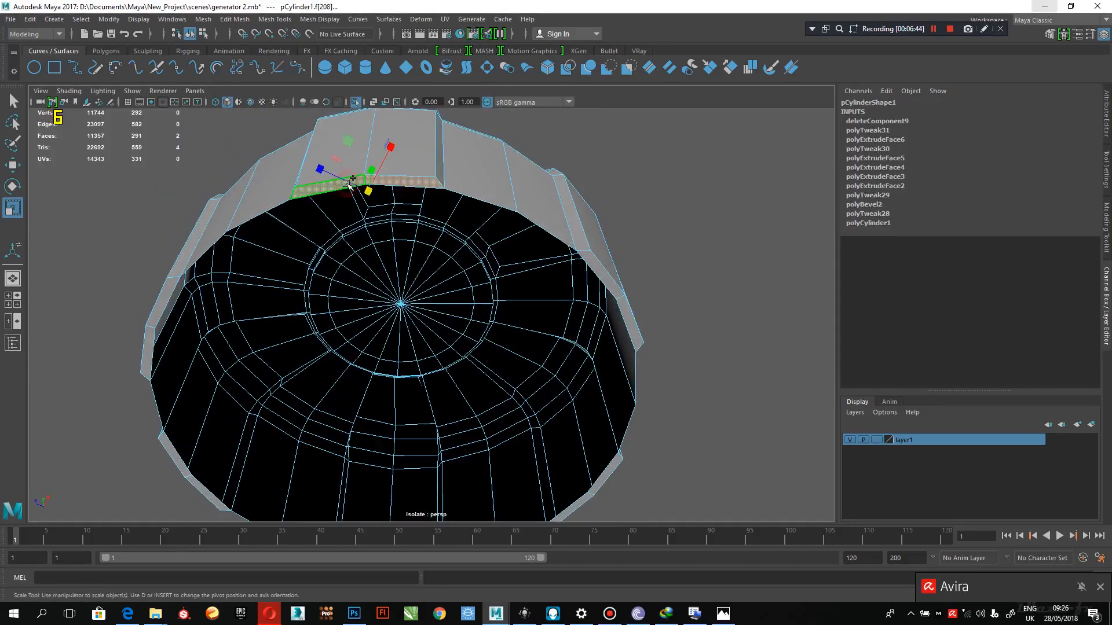
shift+click(156, 301)
shift+click(149, 350)
alt+drag(178, 355, 326, 284)
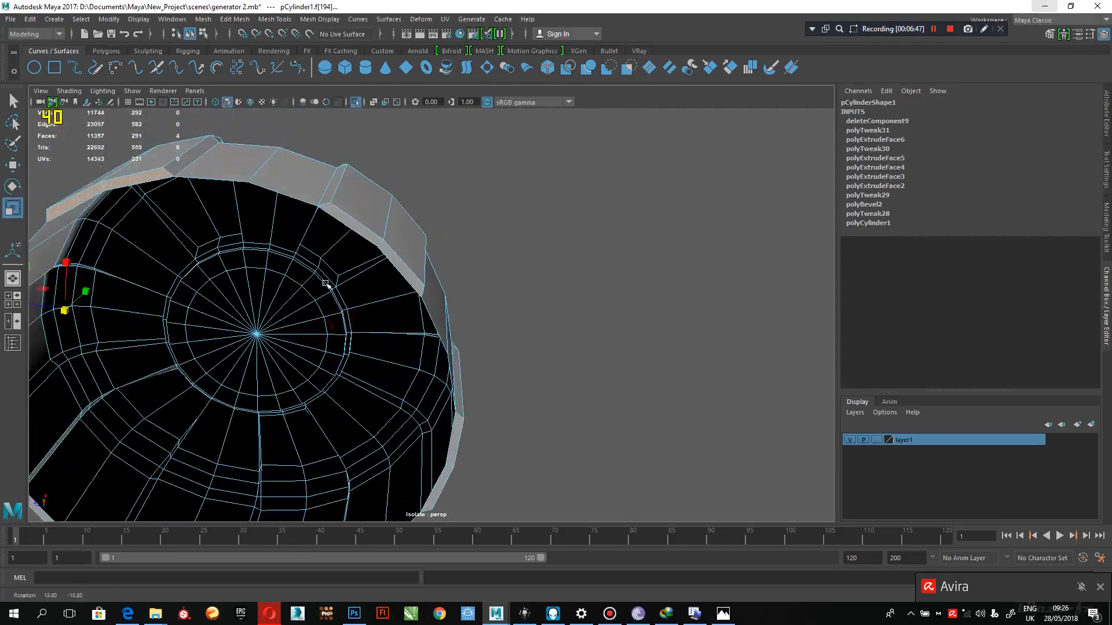
shift+click(352, 223)
shift+click(392, 255)
alt+middle_drag(450, 336, 479, 255)
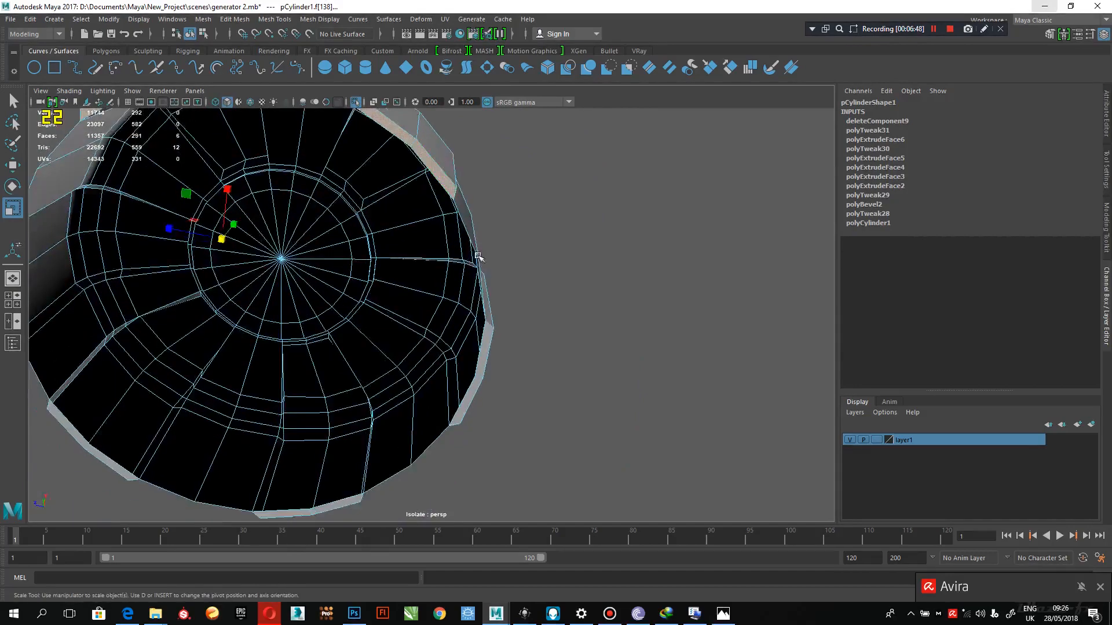
alt+drag(478, 255, 372, 256)
alt+middle_drag(372, 255, 401, 276)
shift+click(471, 282)
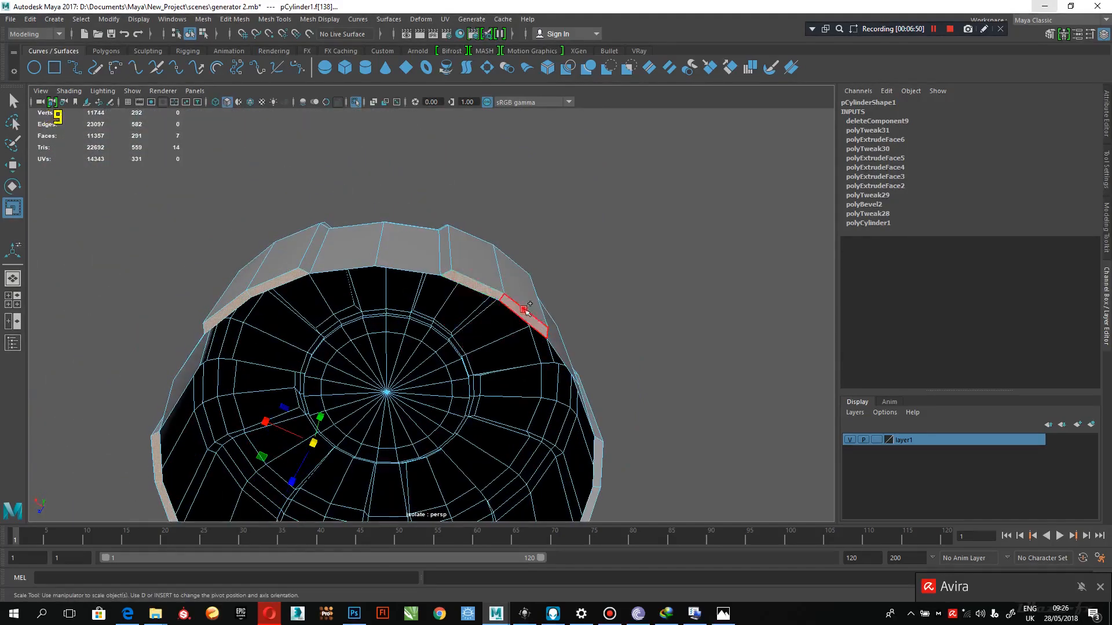
alt+drag(580, 266, 561, 241)
shift+click(550, 223)
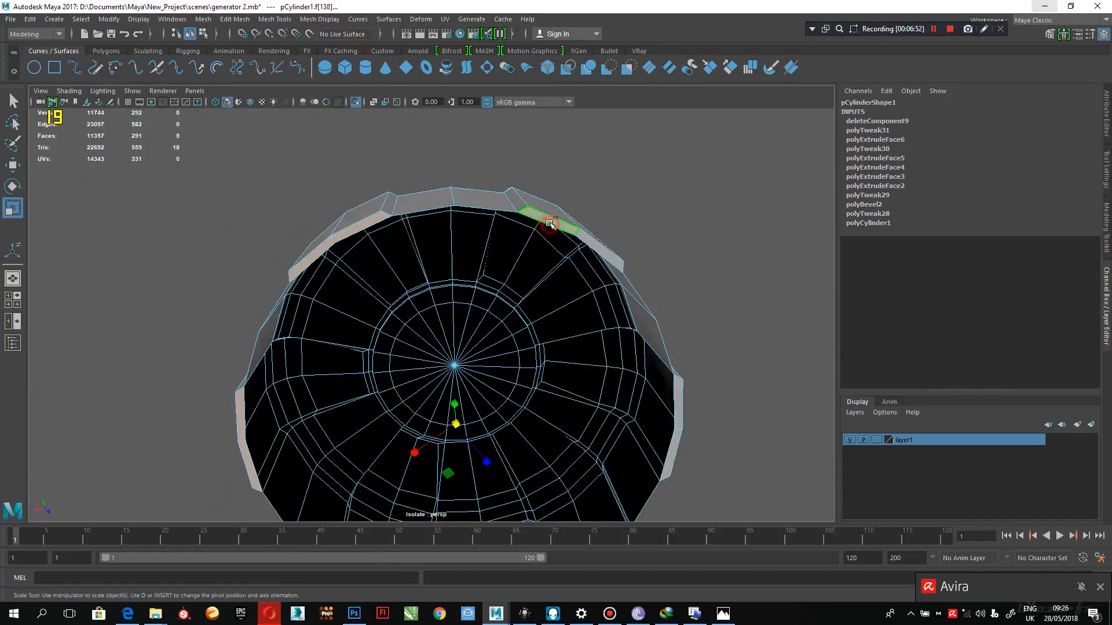
shift+click(666, 330)
alt+drag(682, 348, 490, 317)
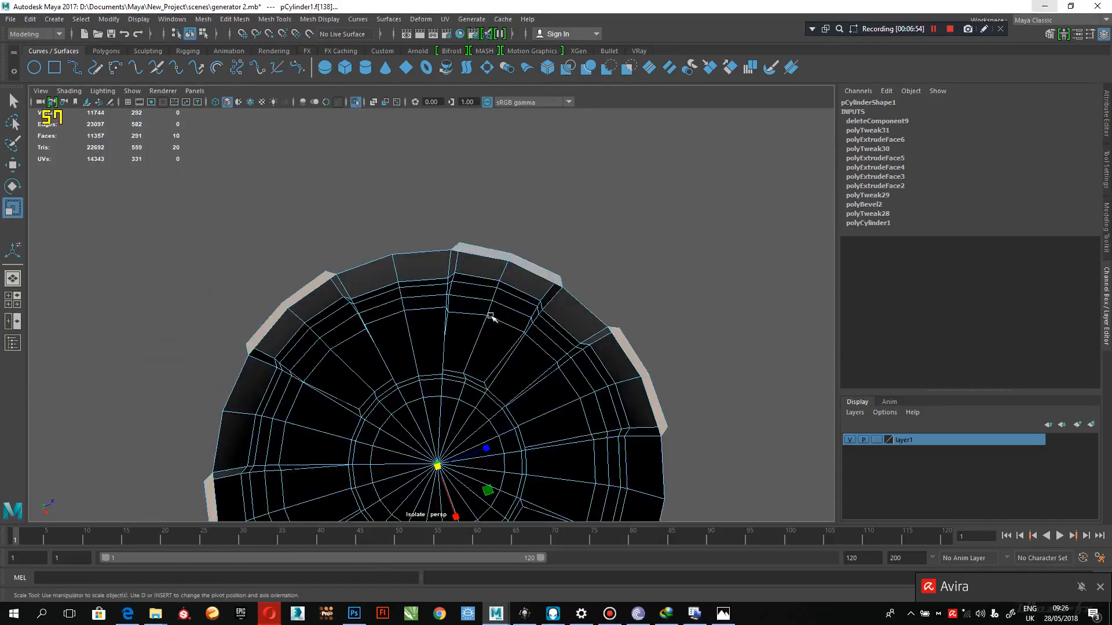
alt+drag(564, 293, 541, 321)
key(Delete)
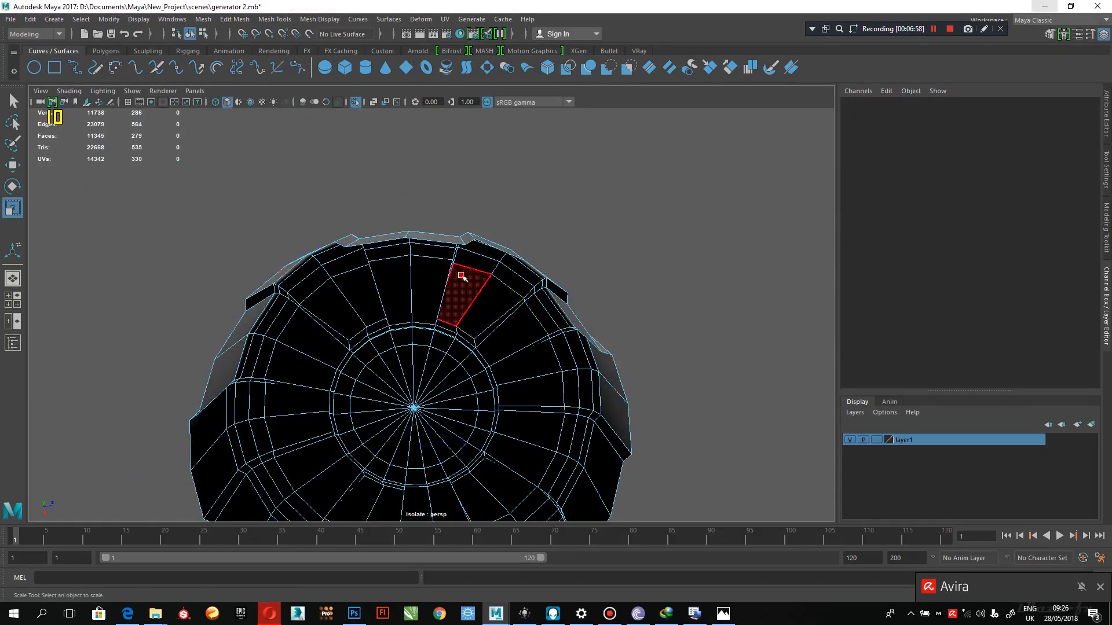
Extrude the cap's open bottom border edges and scale them inward to about 0.81 in X and Z as a rim
alt+drag(467, 269, 452, 251)
right_drag(429, 223, 428, 179)
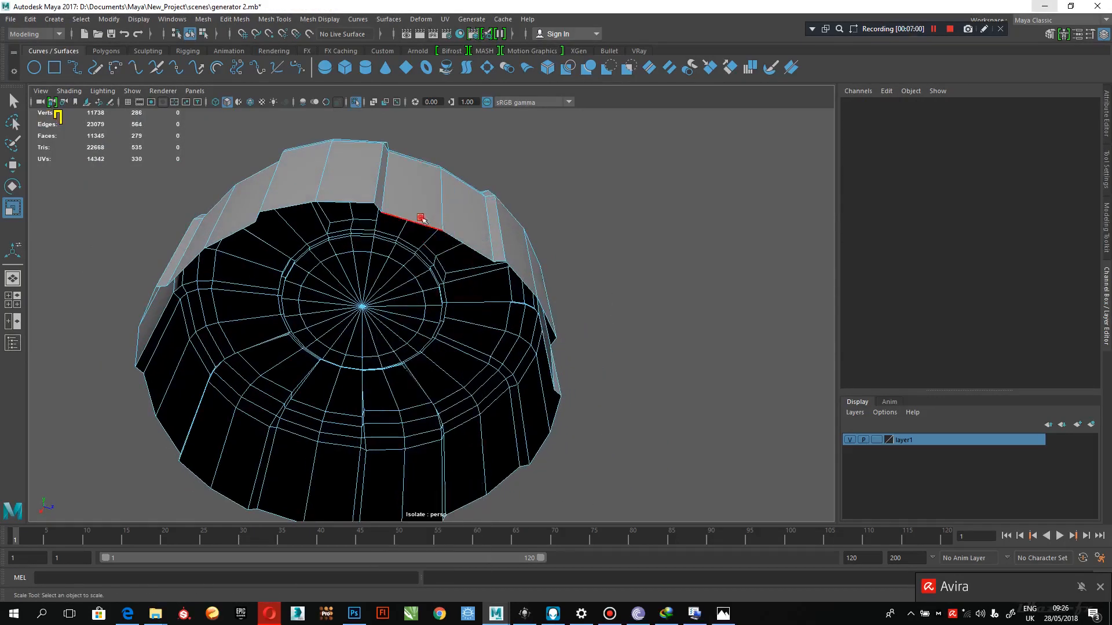
double_click(421, 218)
right_drag(421, 218, 423, 227)
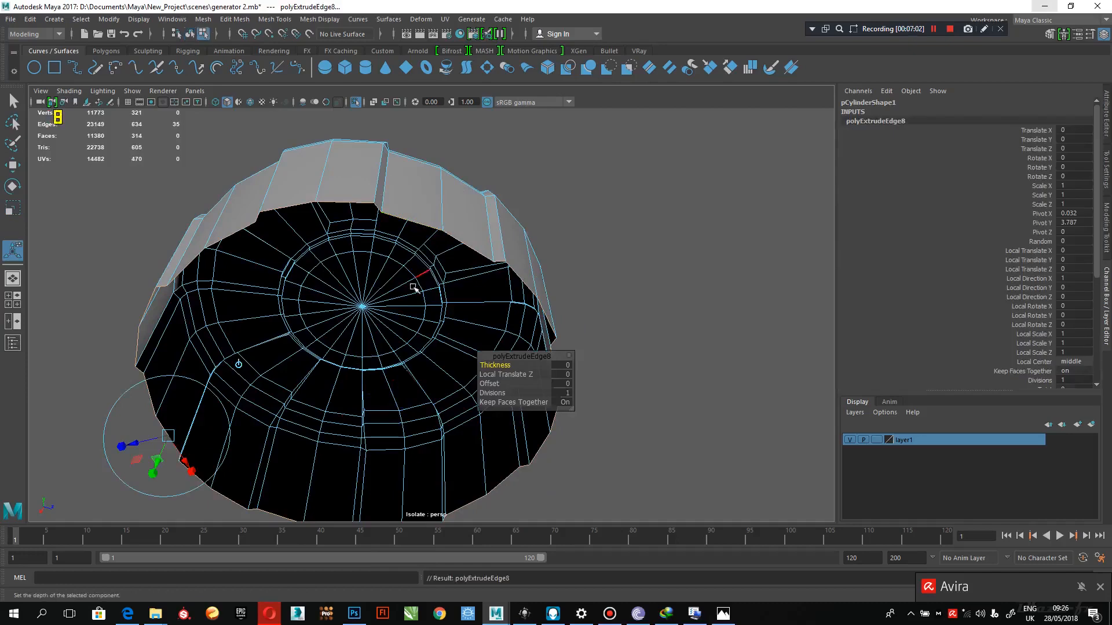
alt+drag(417, 290, 415, 299)
key(r)
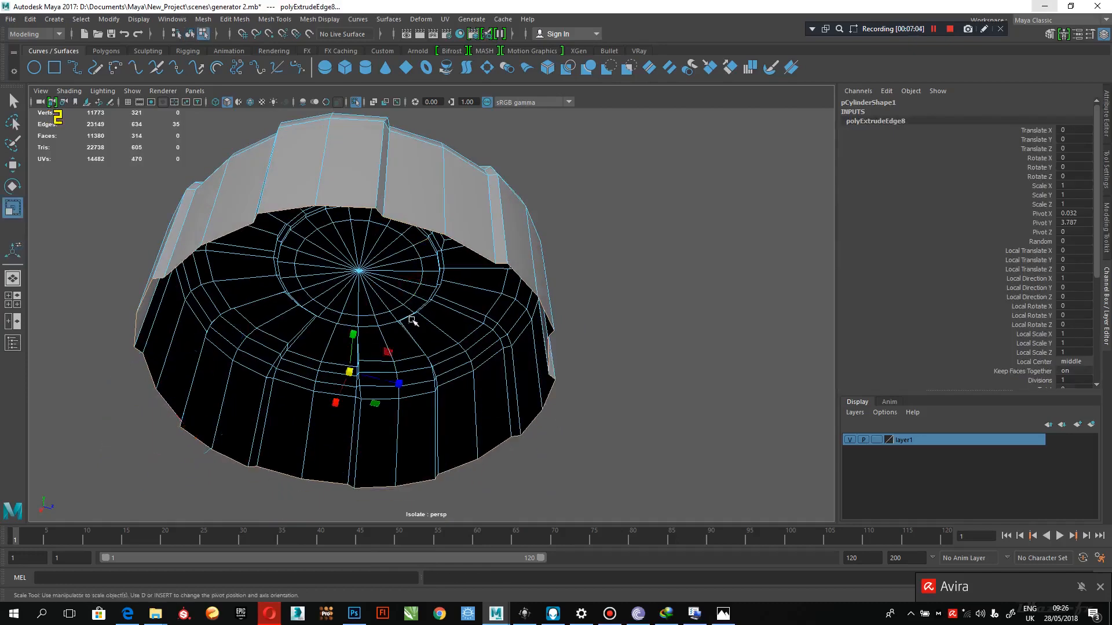
drag(354, 372, 322, 354)
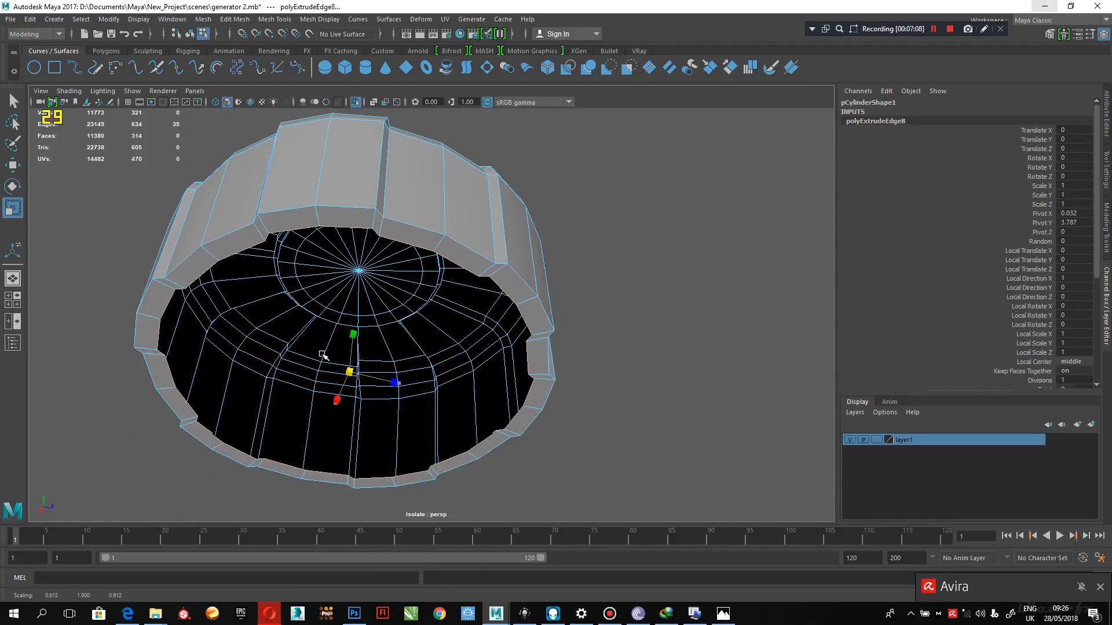
Extrude the rim's inner border edges and move them straight down to form a narrower neck beneath the cap
alt+drag(407, 342, 385, 345)
key(ctrl+e)
key(w)
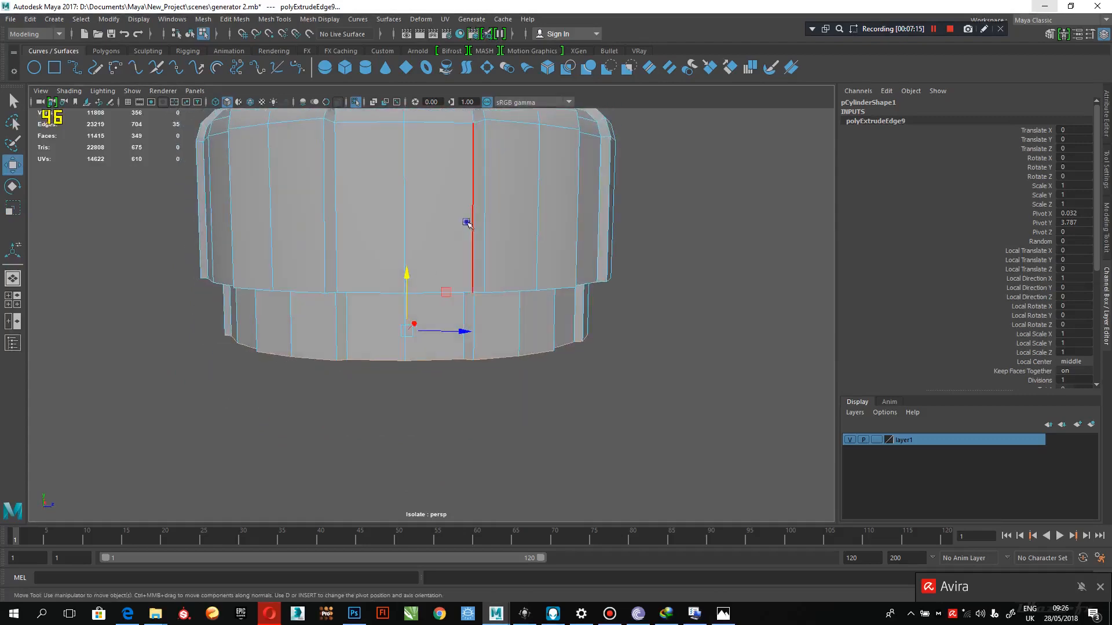
Bevel the edge loop around the cap's lower outer rim with a fraction of 0.4 and 3 segments
right_drag(468, 223, 621, 199)
alt+drag(404, 295, 424, 216)
right_drag(425, 216, 459, 223)
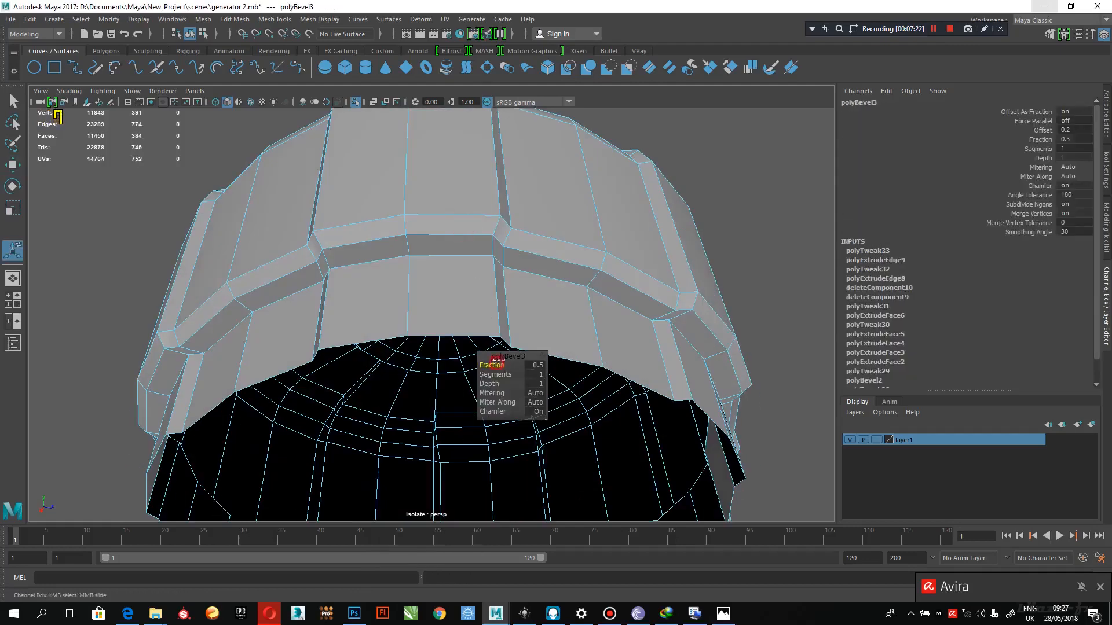
drag(496, 361, 500, 374)
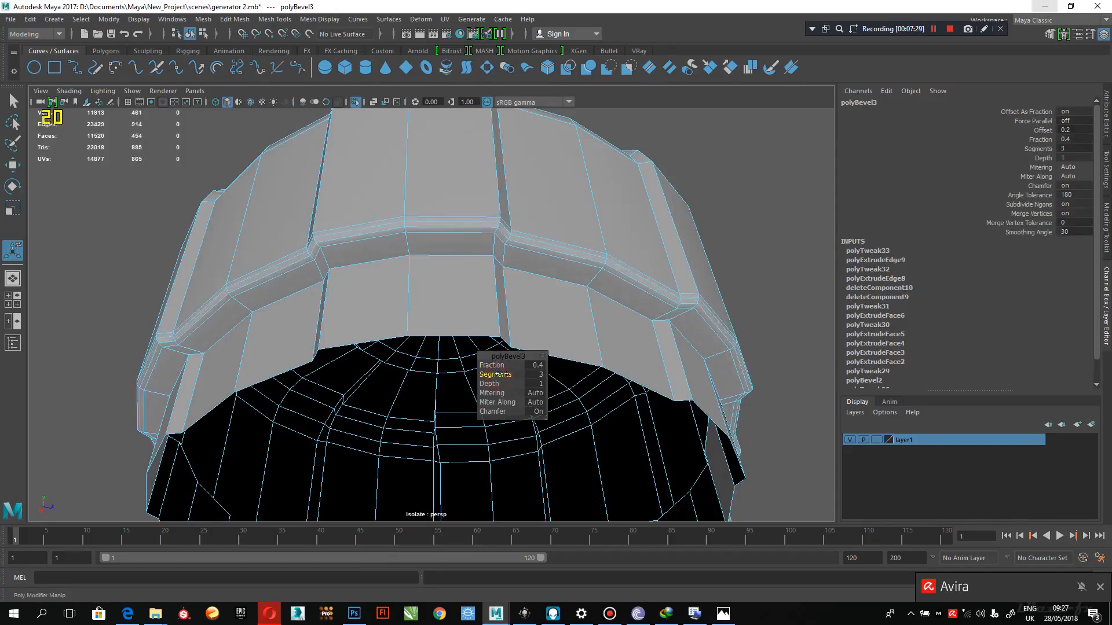
Return to object mode and inspect the isolated cap from the side in smooth preview
alt+drag(446, 268, 498, 276)
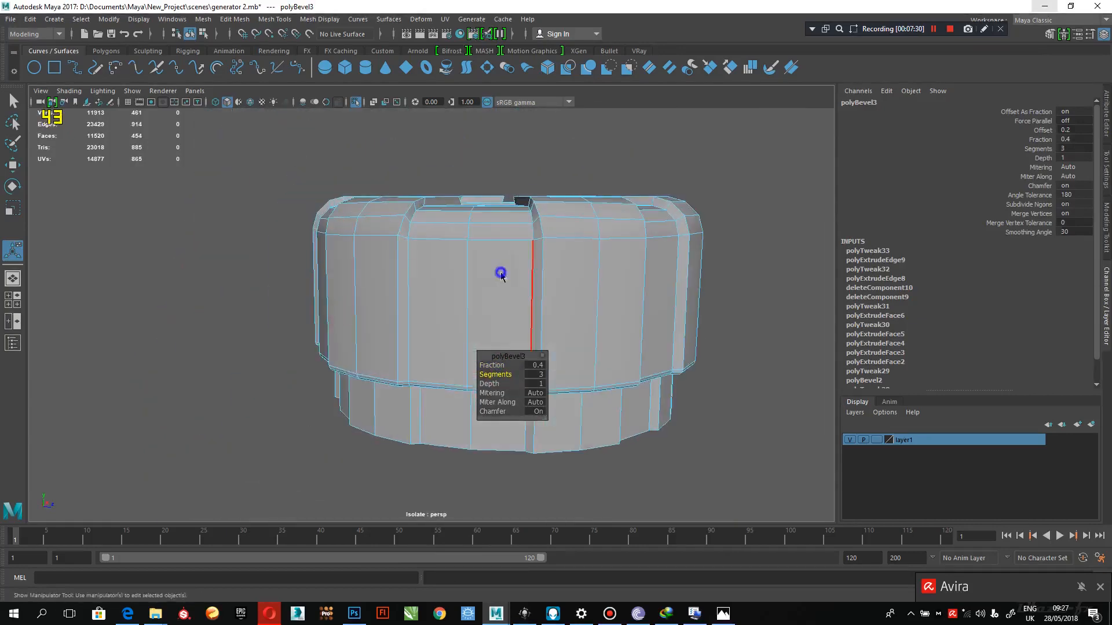
key(F8)
key(q)
click(602, 164)
click(565, 246)
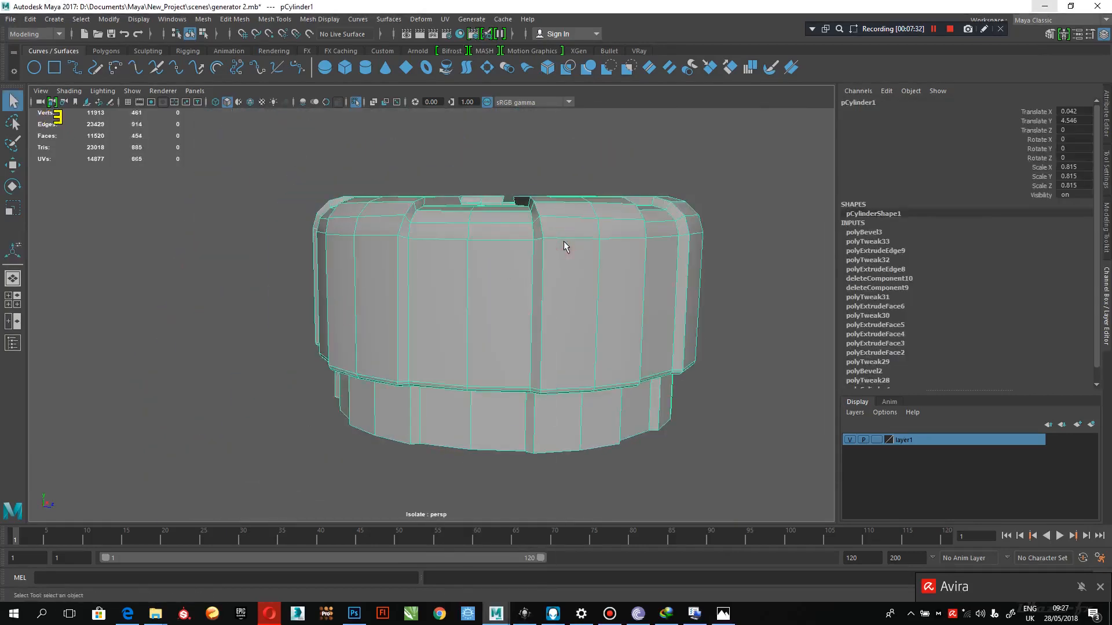
key(3)
click(749, 191)
alt+drag(747, 214, 684, 518)
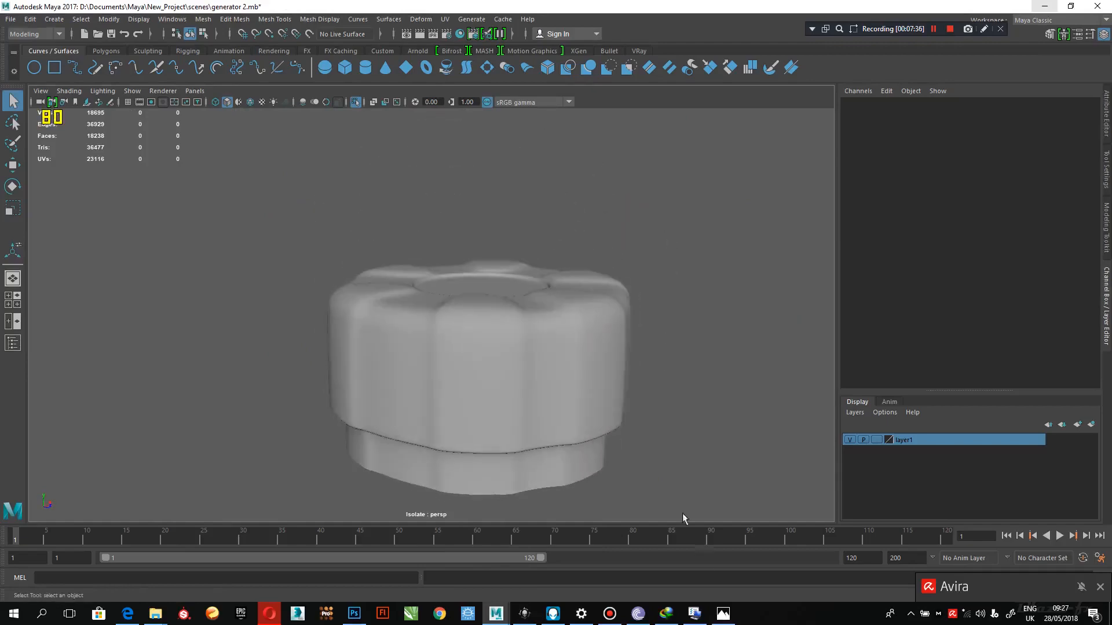
Switch to the Photos app, examine the fuel cap's shape in the generator reference pictures, and return to Maya
click(727, 619)
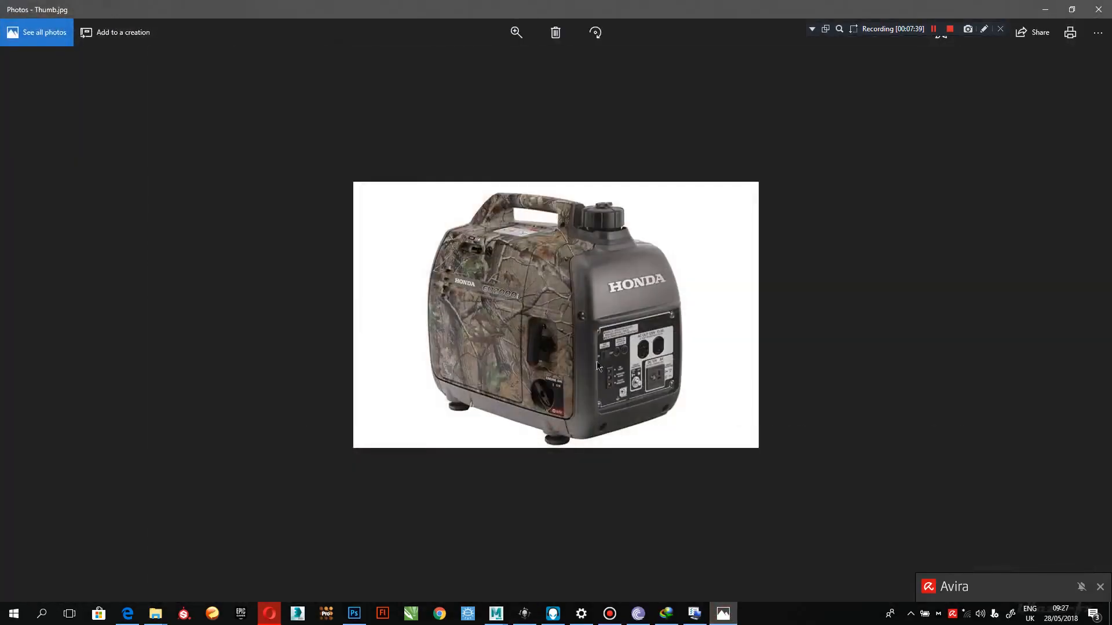
key(Right)
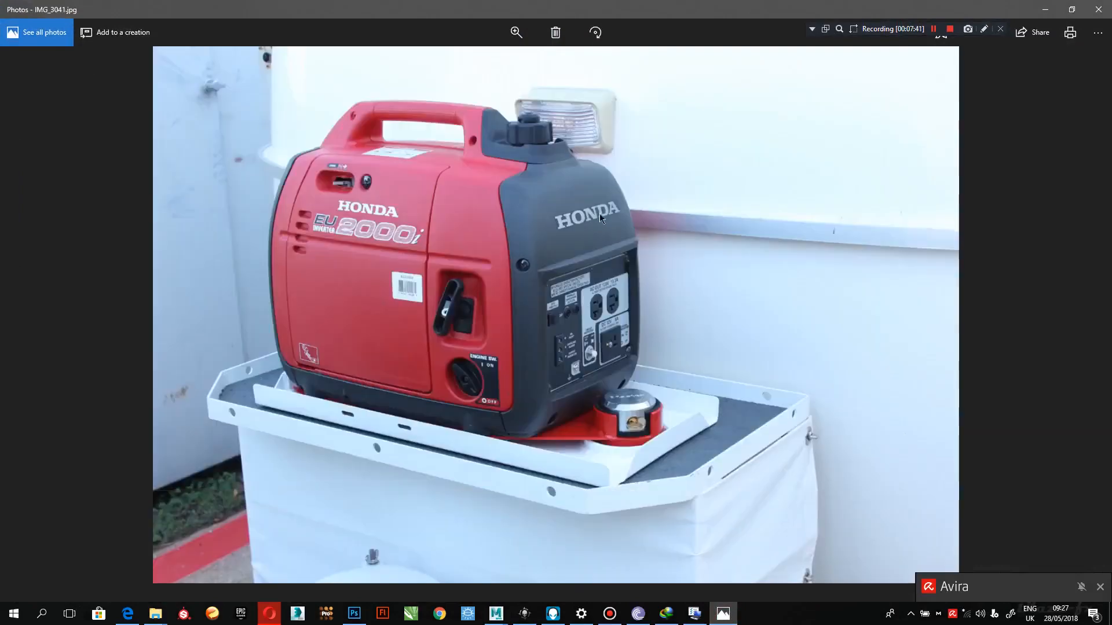
key(Left)
key(Left)
key(Right)
double_click(576, 147)
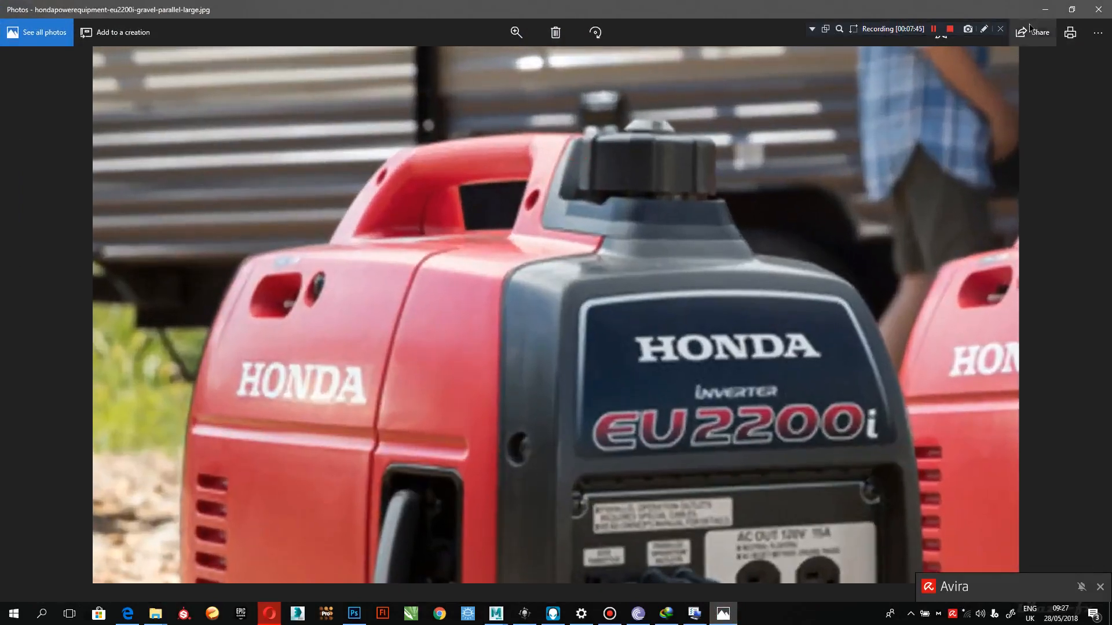
click(1045, 9)
Turn off the cap's smooth preview and insert a vertical supporting edge loop along one of its grip step walls
click(517, 343)
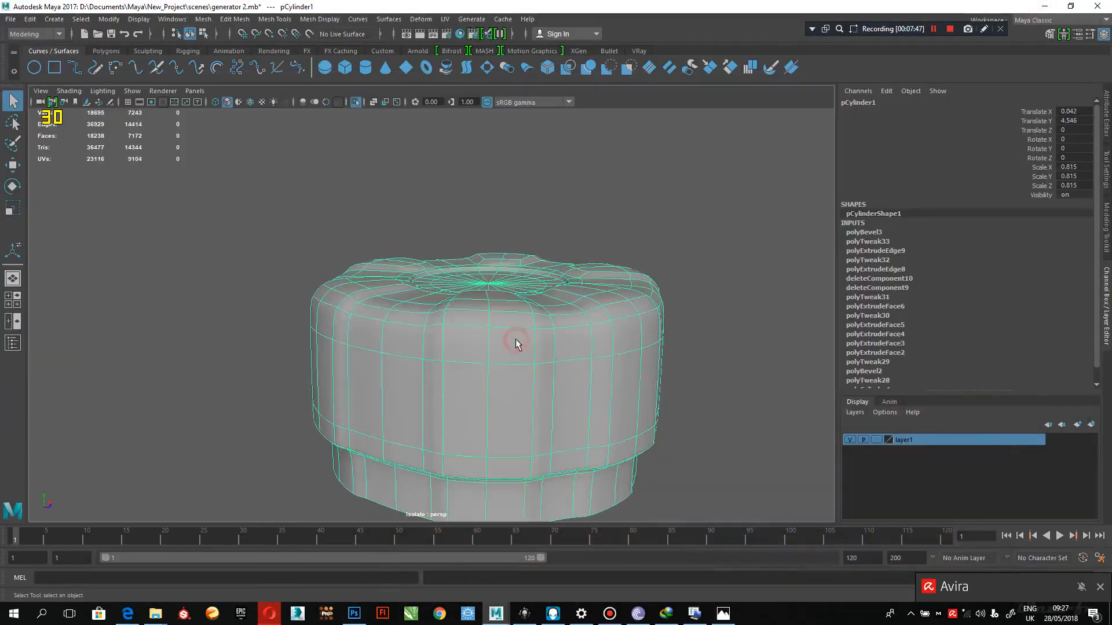
key(1)
alt+drag(516, 346, 576, 303)
right_drag(578, 268, 584, 245)
alt+right_drag(640, 320, 634, 299)
click(609, 162)
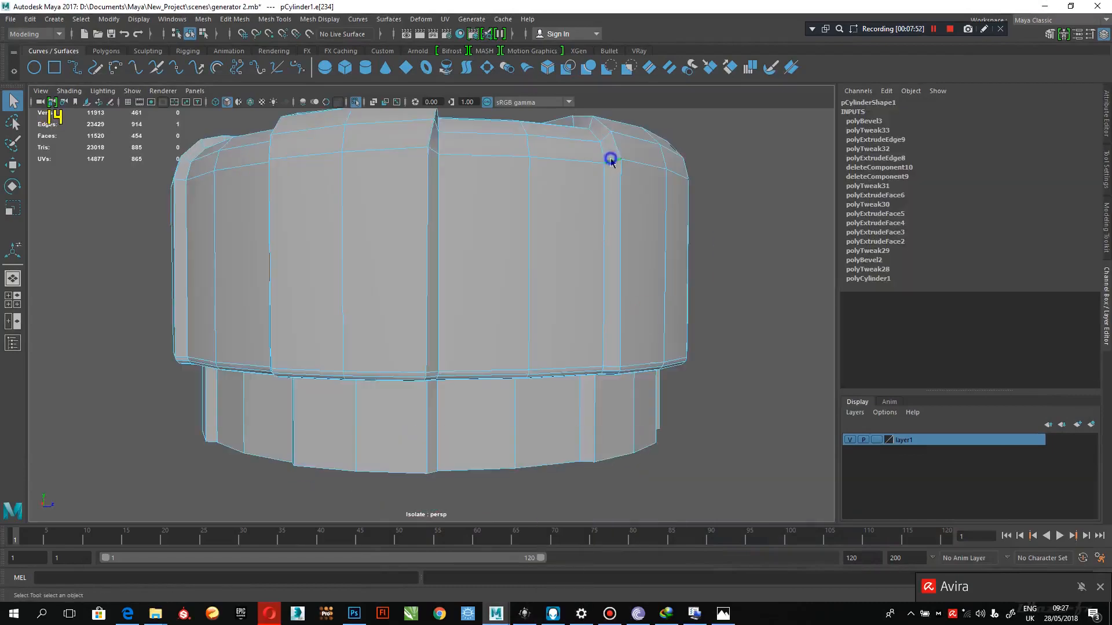
shift+right_drag(610, 162, 616, 227)
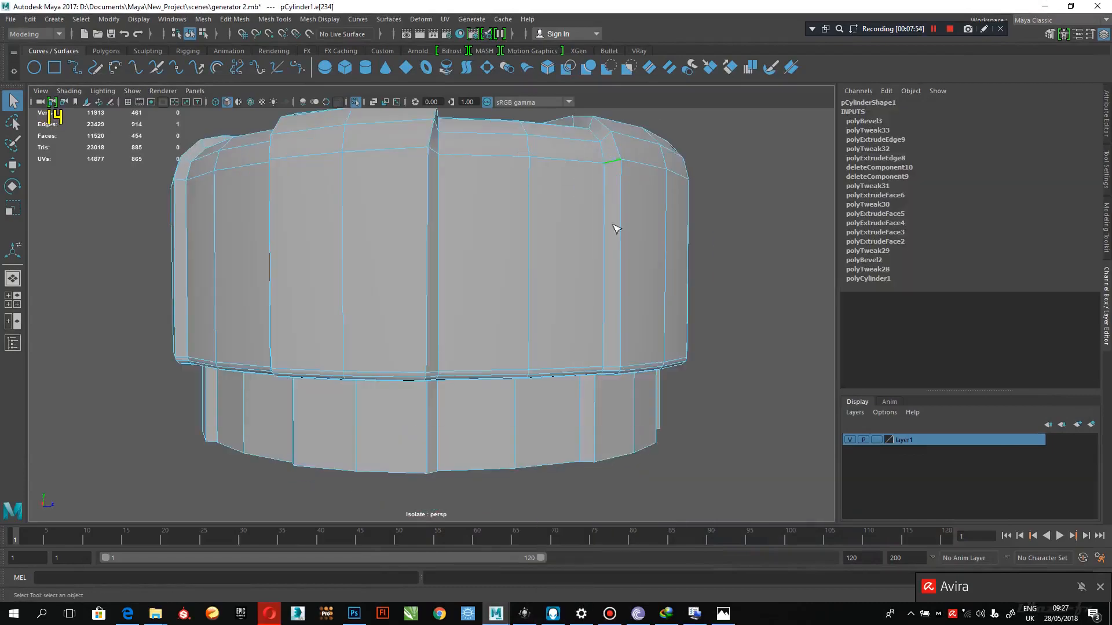
click(611, 166)
Insert vertical supporting edge loops along two more grip step walls of the cap, undoing a stray horizontal loop
alt+drag(516, 330, 299, 245)
click(313, 233)
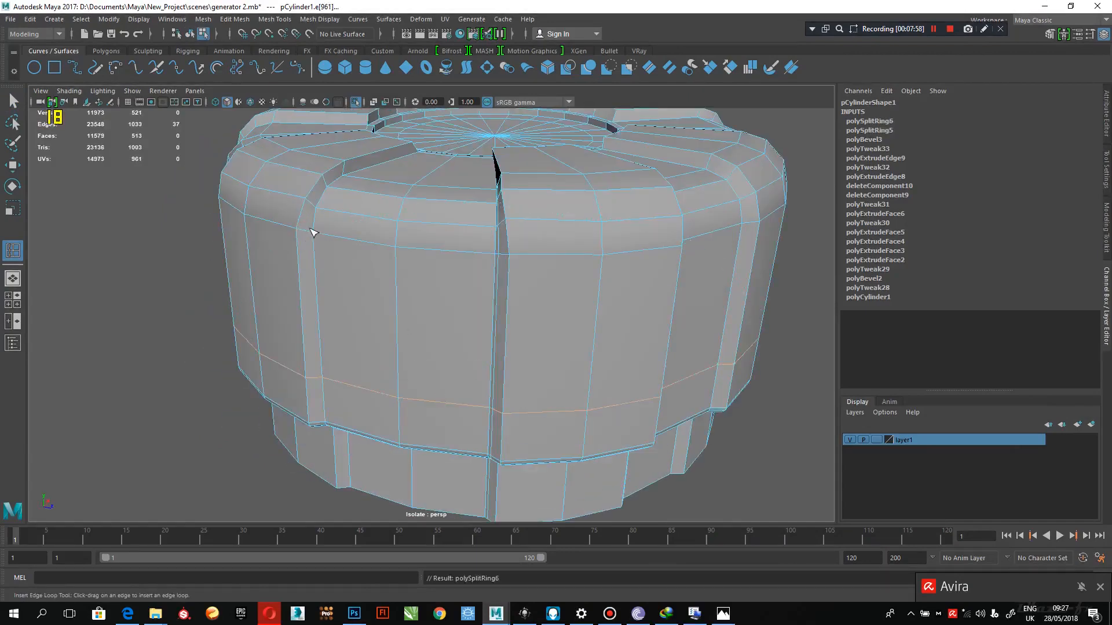
key(ctrl+z)
click(313, 235)
alt+drag(313, 240, 324, 200)
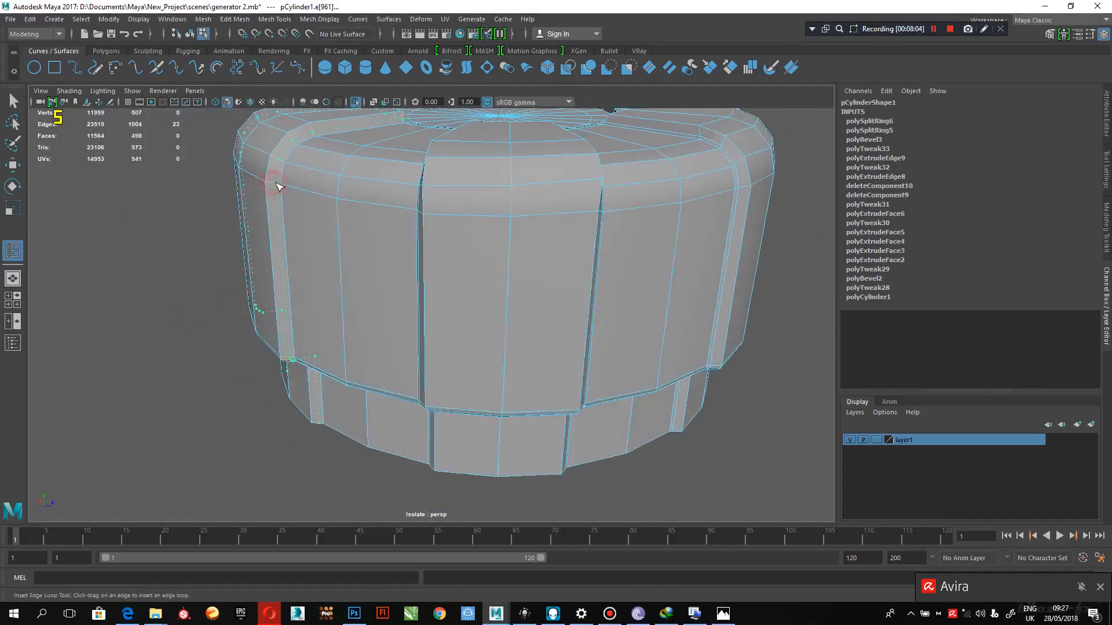
click(282, 187)
Insert three further vertical supporting edge loops along the grip step walls around the cap
scroll(304, 191, up, 3)
alt+drag(304, 191, 279, 288)
click(229, 294)
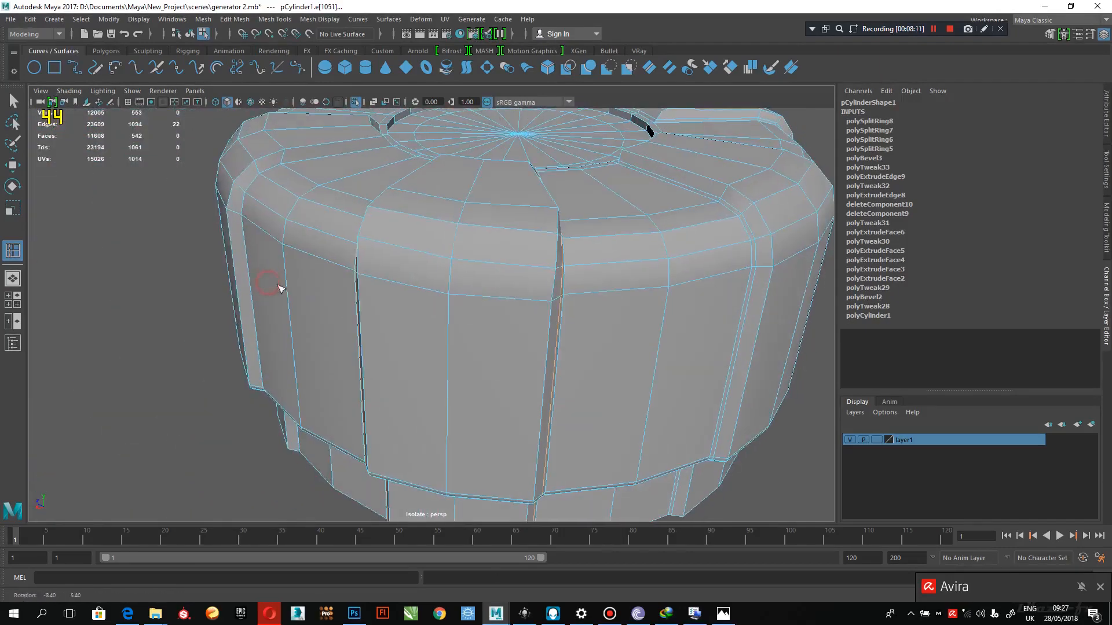
click(239, 217)
alt+drag(239, 217, 300, 233)
click(146, 221)
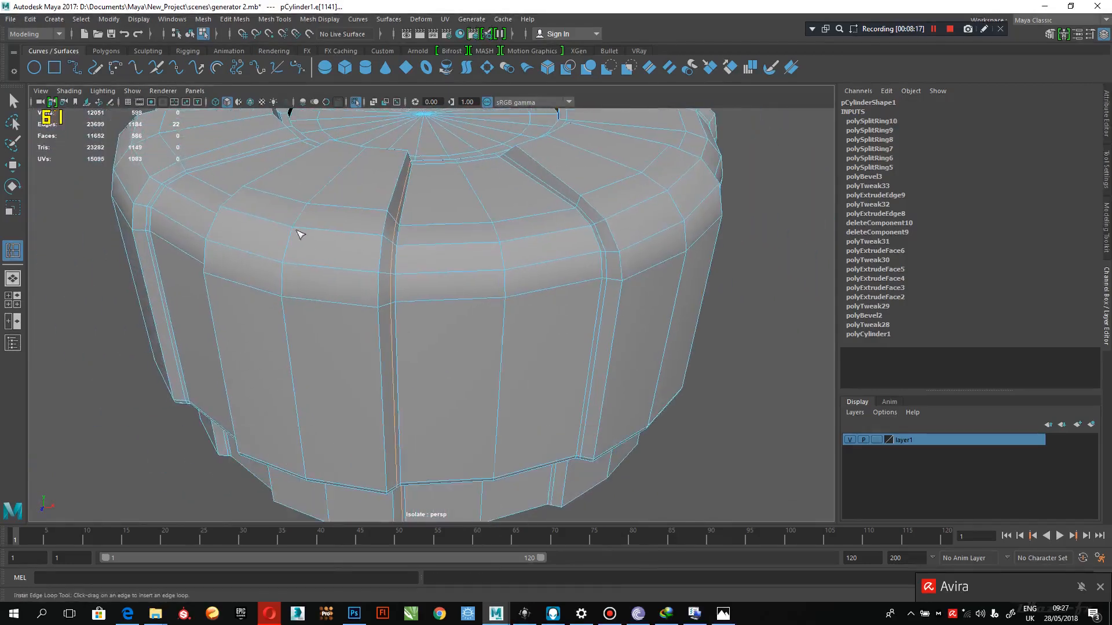
alt+drag(237, 269, 251, 269)
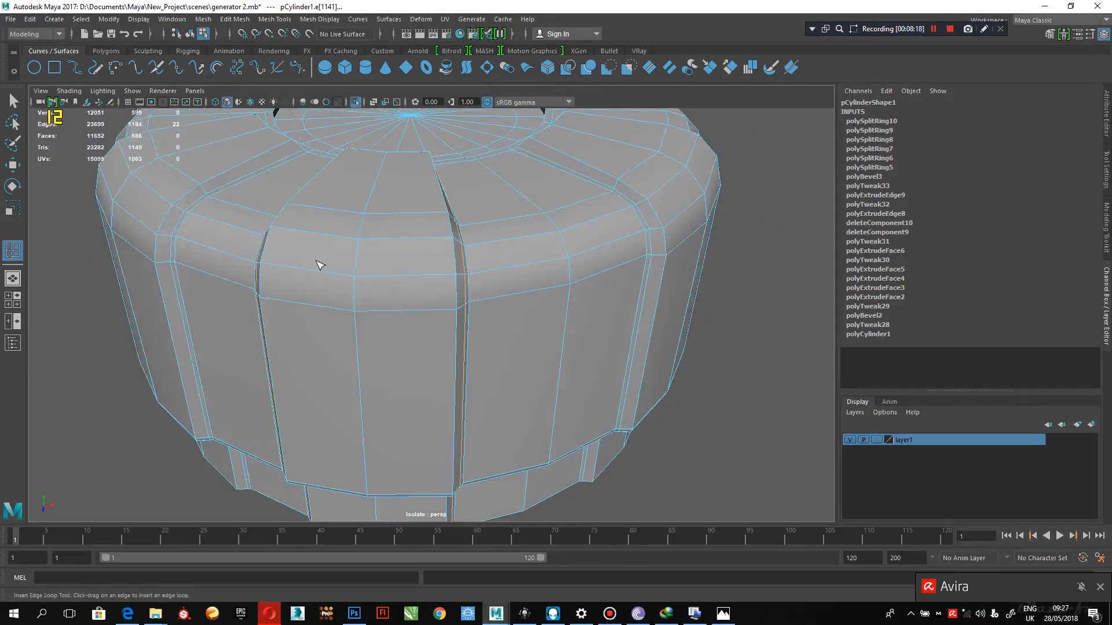
Return the cap to object mode with smooth preview, examine its grip steps, and compare its outline with the front reference image
key(3)
right_drag(405, 252, 457, 239)
alt+right_drag(457, 238, 453, 290)
alt+drag(454, 290, 424, 300)
alt+right_drag(538, 320, 425, 301)
alt+drag(419, 255, 497, 331)
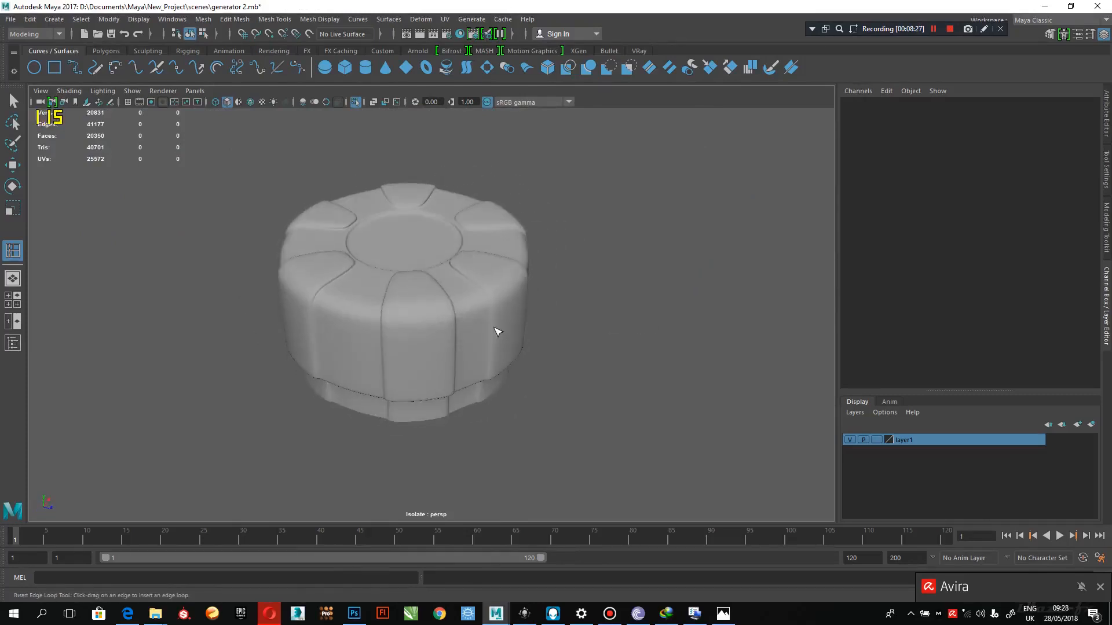
key(space)
key(space)
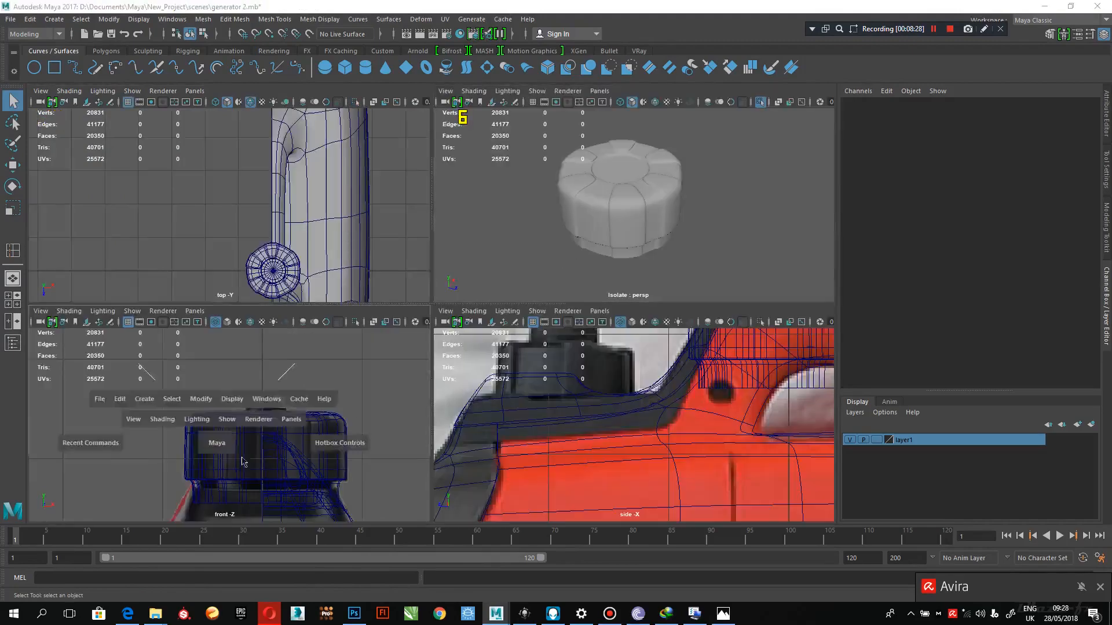
click(450, 345)
click(443, 334)
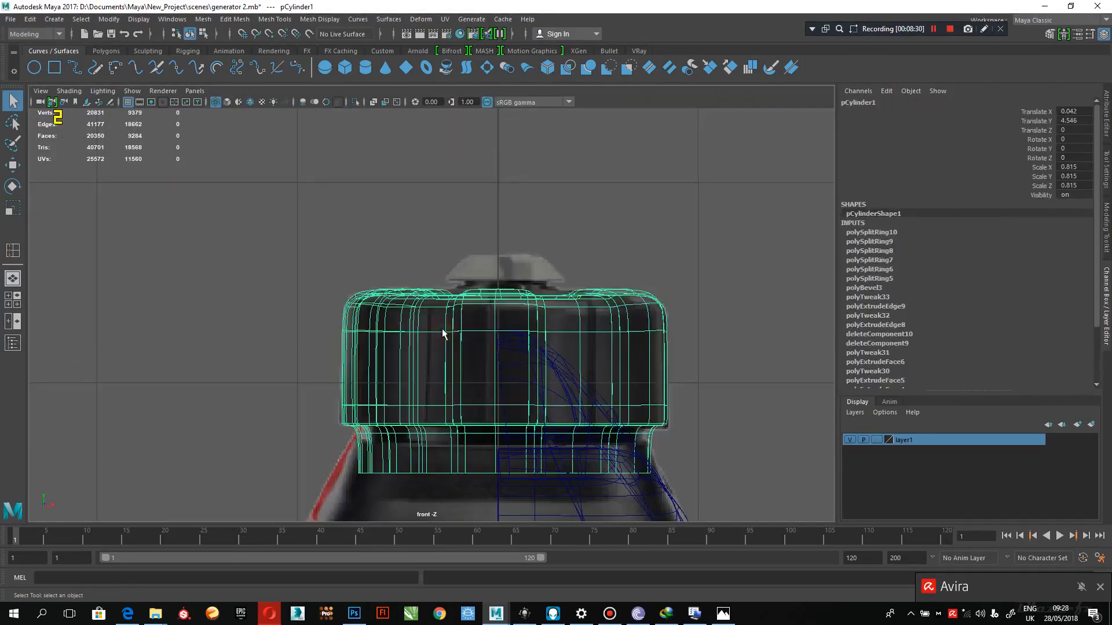
key(space)
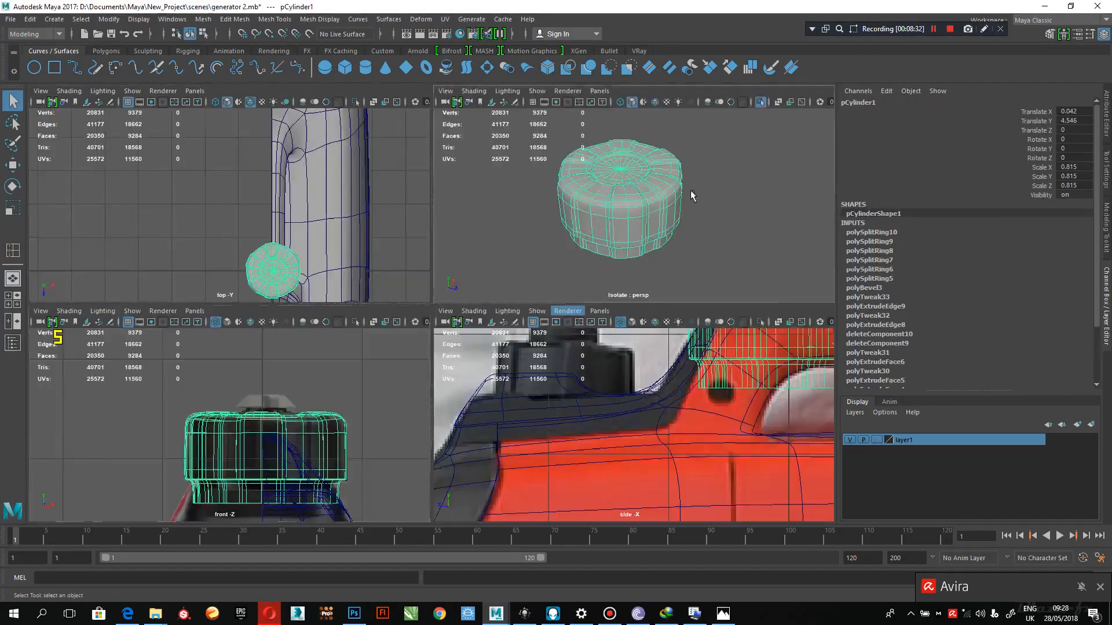
Insert two edge loops around the cap, one on each side of the corner where the neck meets the underside
key(space)
alt+drag(637, 296, 660, 214)
alt+right_drag(660, 256, 651, 372)
alt+drag(650, 372, 569, 308)
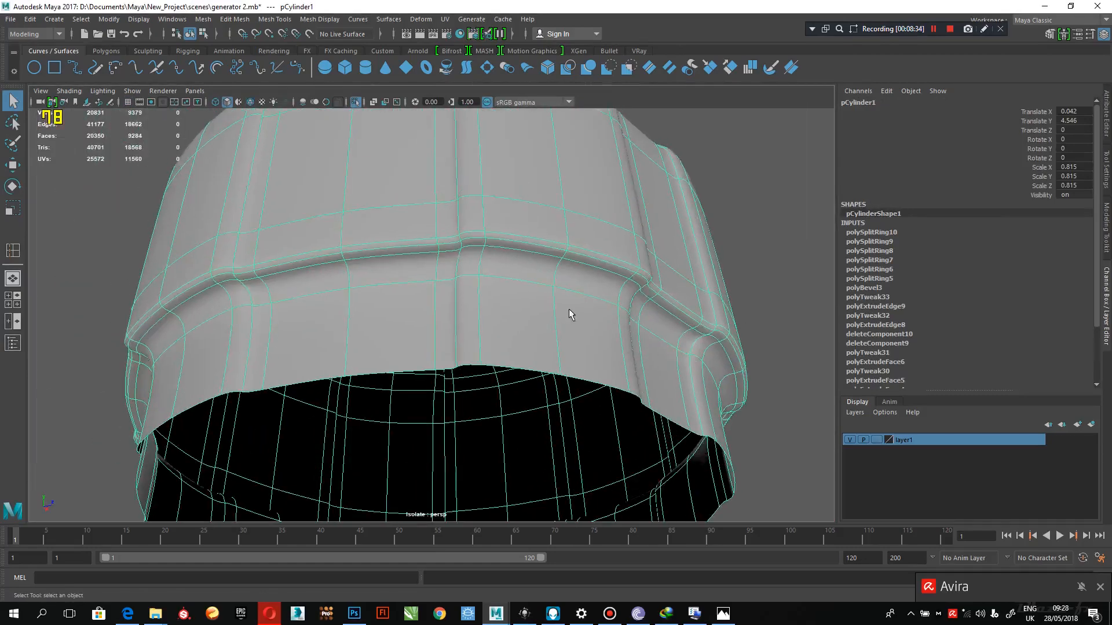
key(1)
right_drag(520, 270, 519, 235)
click(556, 292)
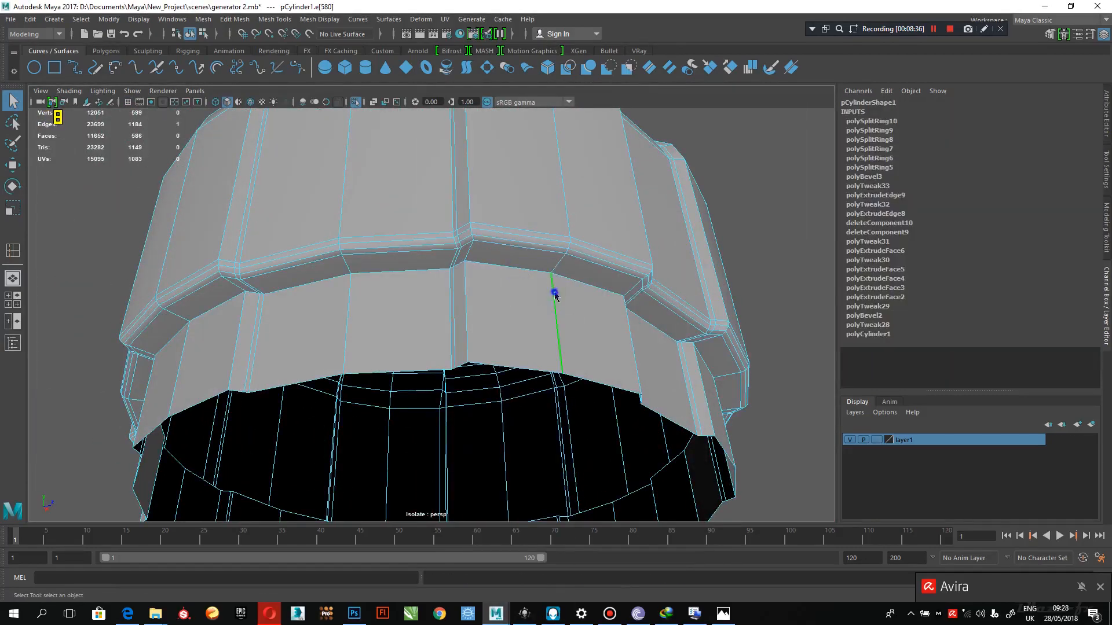
shift+right_drag(554, 292, 558, 373)
alt+right_drag(562, 371, 754, 244)
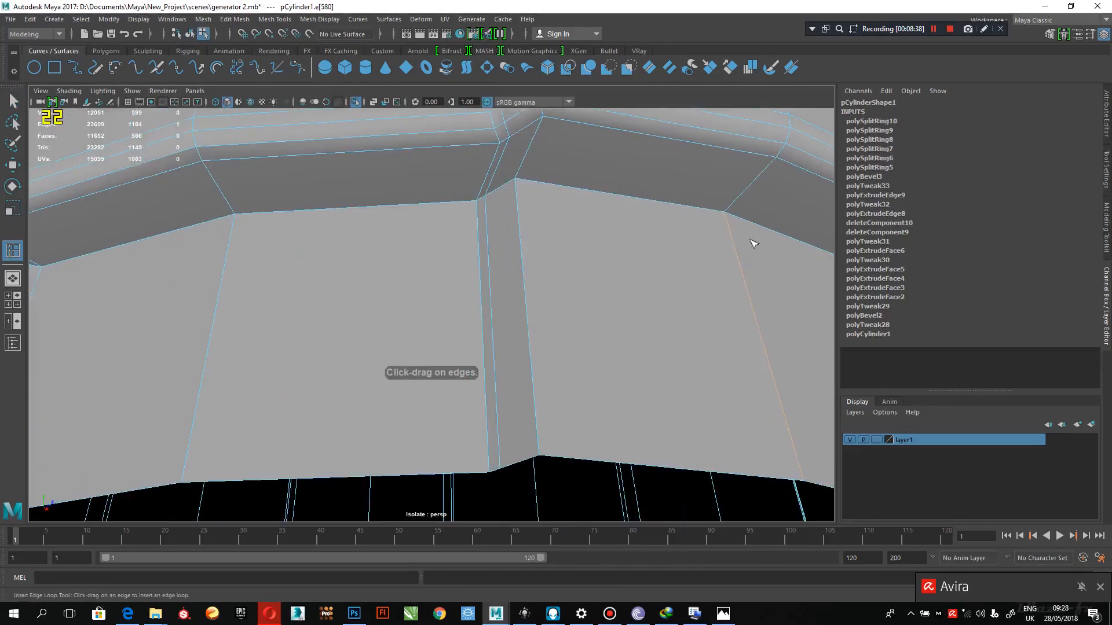
click(729, 218)
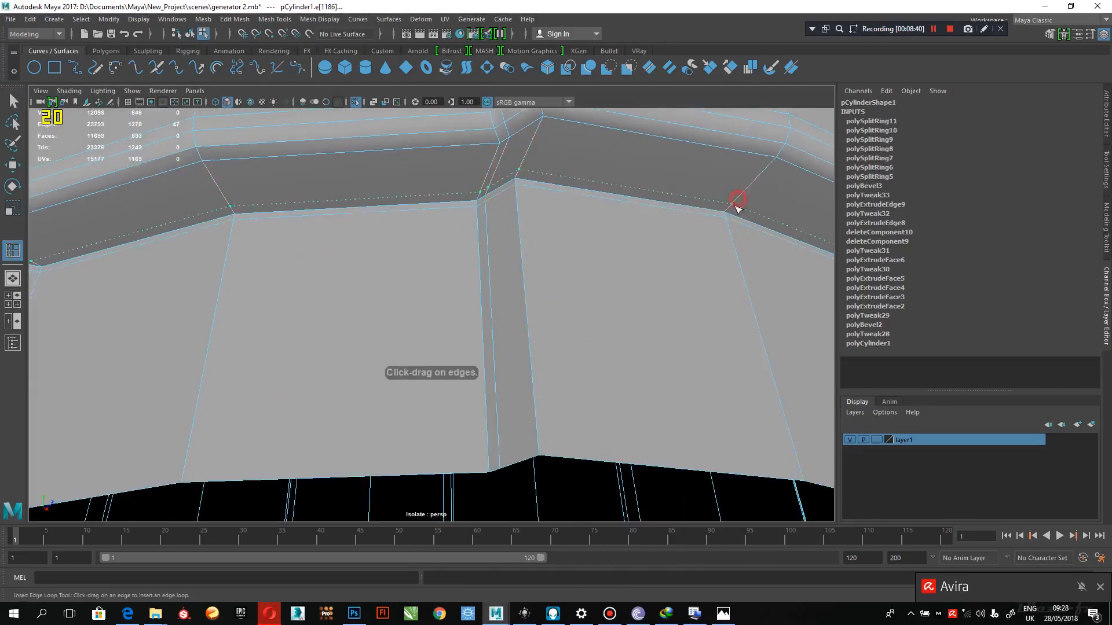
click(733, 213)
Restore smooth preview and object mode on the cap, and exit isolation to show the surrounding generator body
alt+right_drag(757, 226, 666, 232)
alt+drag(665, 238, 668, 249)
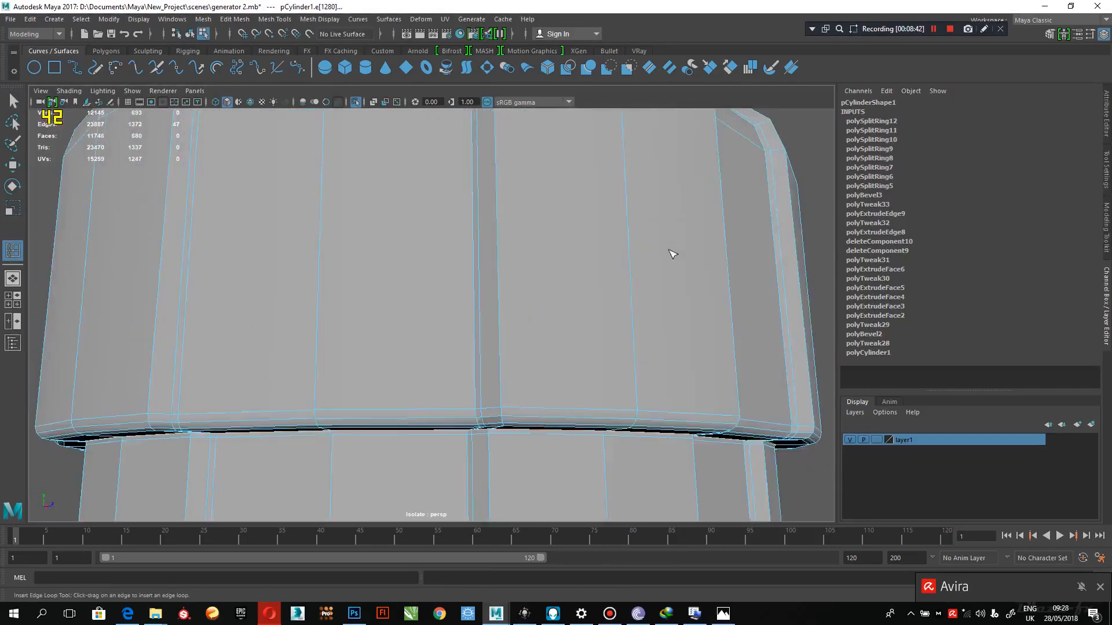
key(3)
right_drag(649, 223, 692, 209)
alt+right_drag(741, 255, 678, 285)
alt+drag(678, 285, 665, 292)
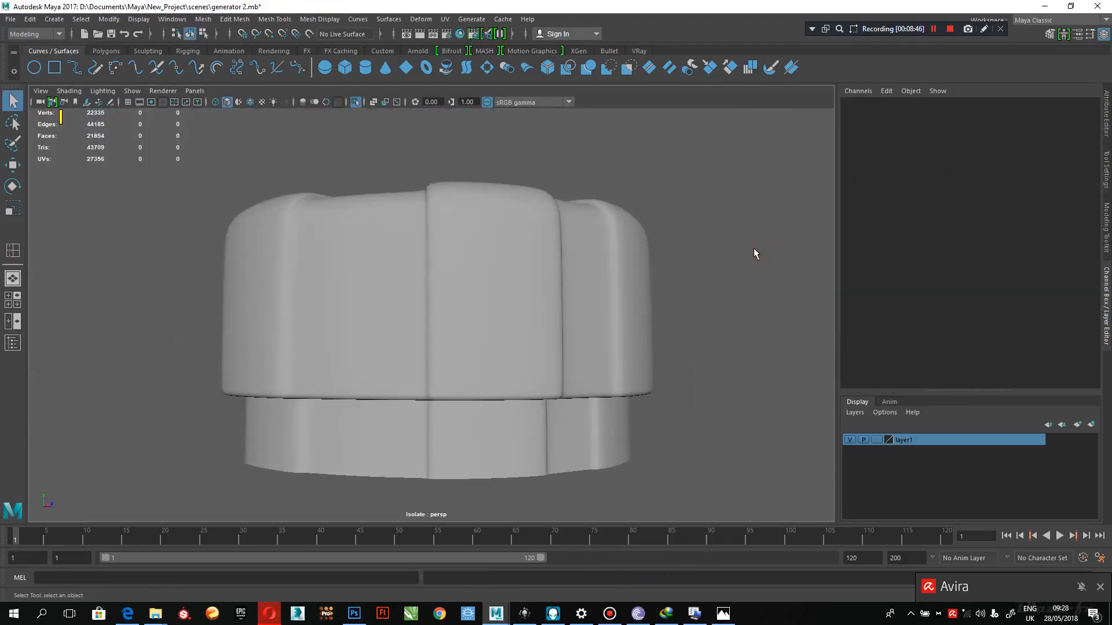
key(ctrl+1)
alt+drag(623, 332, 506, 356)
Move the cap along Z to 1.842, over the fuel filler in the side reference image, undoing a trial lowering
click(486, 308)
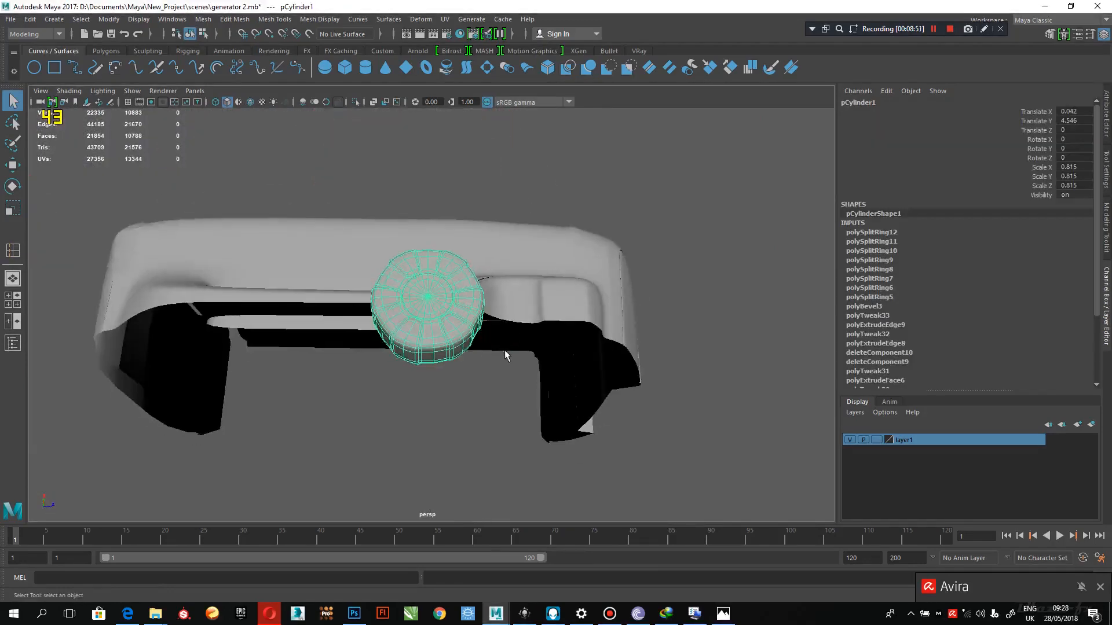
alt+drag(708, 384, 450, 370)
key(space)
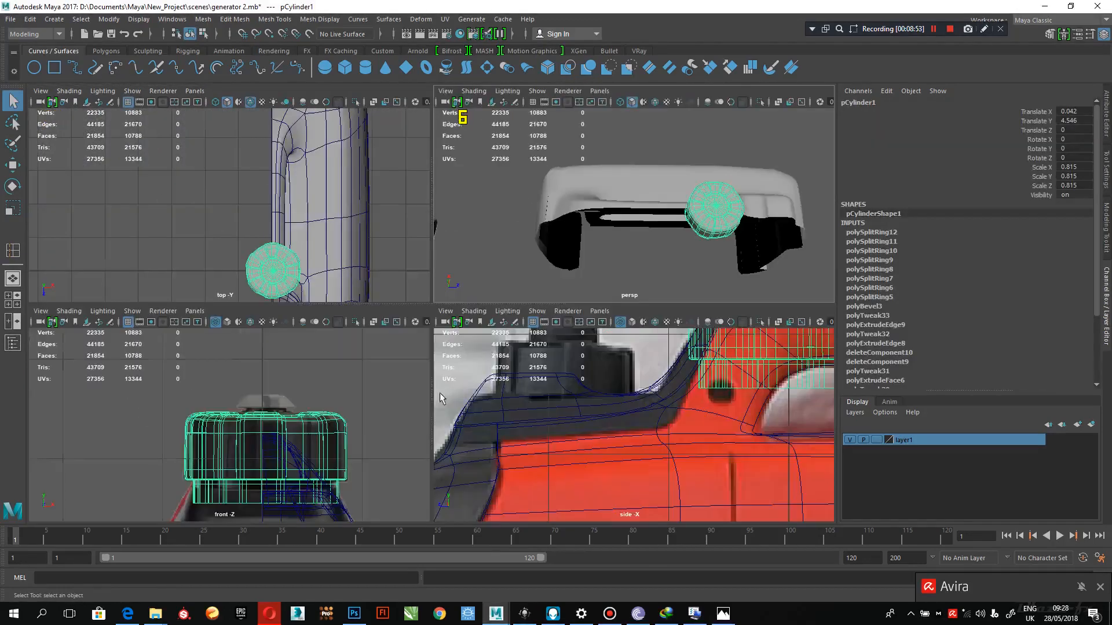
key(space)
scroll(591, 426, down, 3)
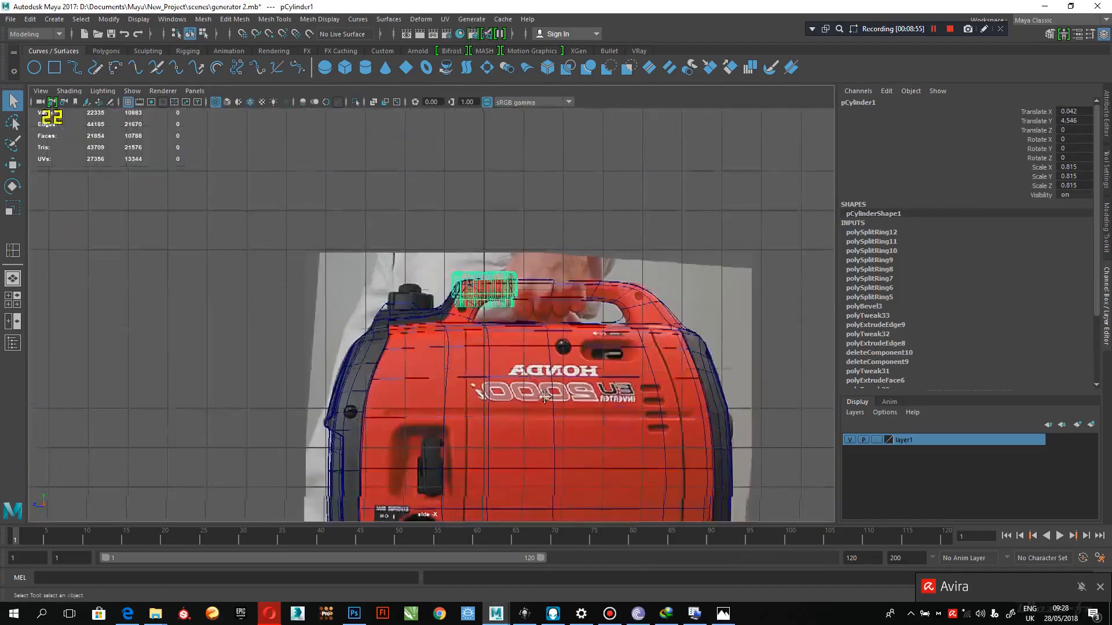
scroll(527, 353, up, 5)
scroll(527, 354, up, 2)
key(w)
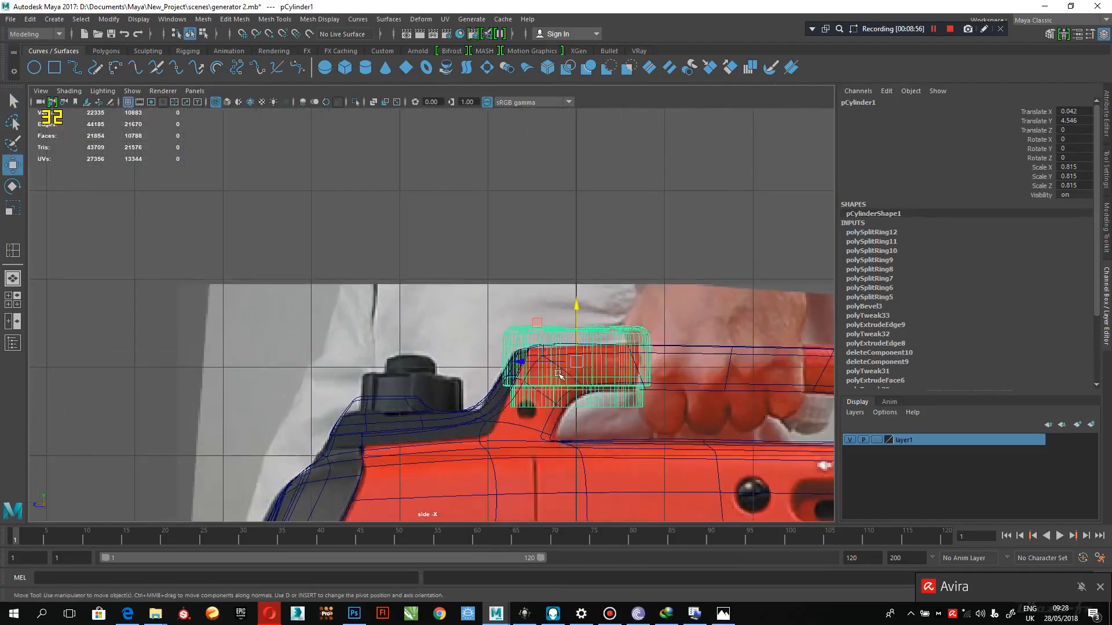
drag(536, 360, 380, 344)
scroll(379, 344, up, 2)
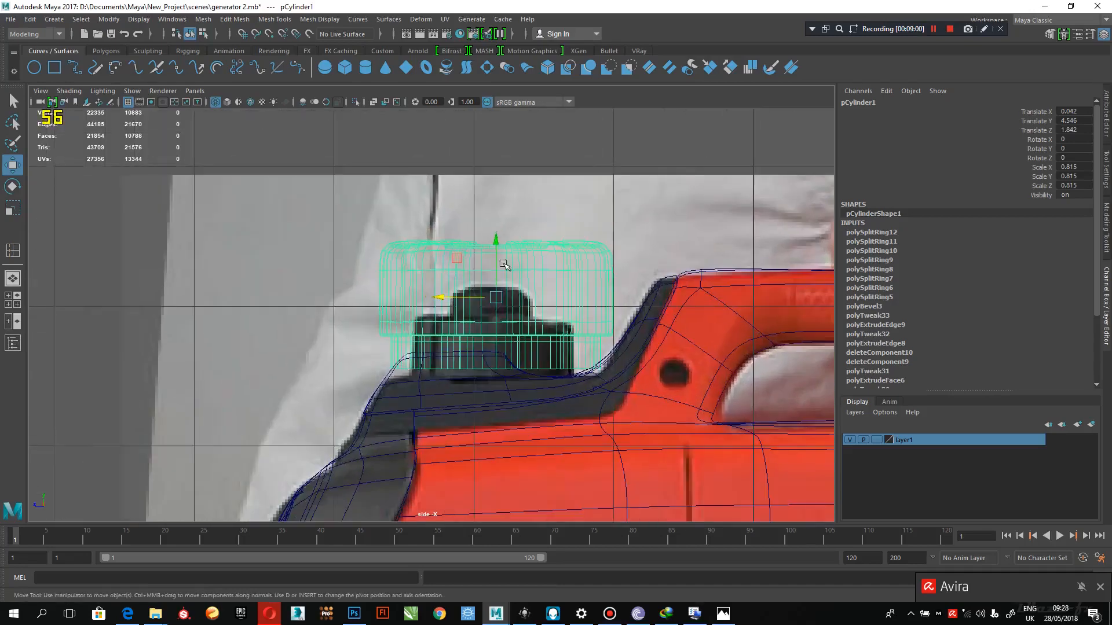
drag(497, 250, 498, 254)
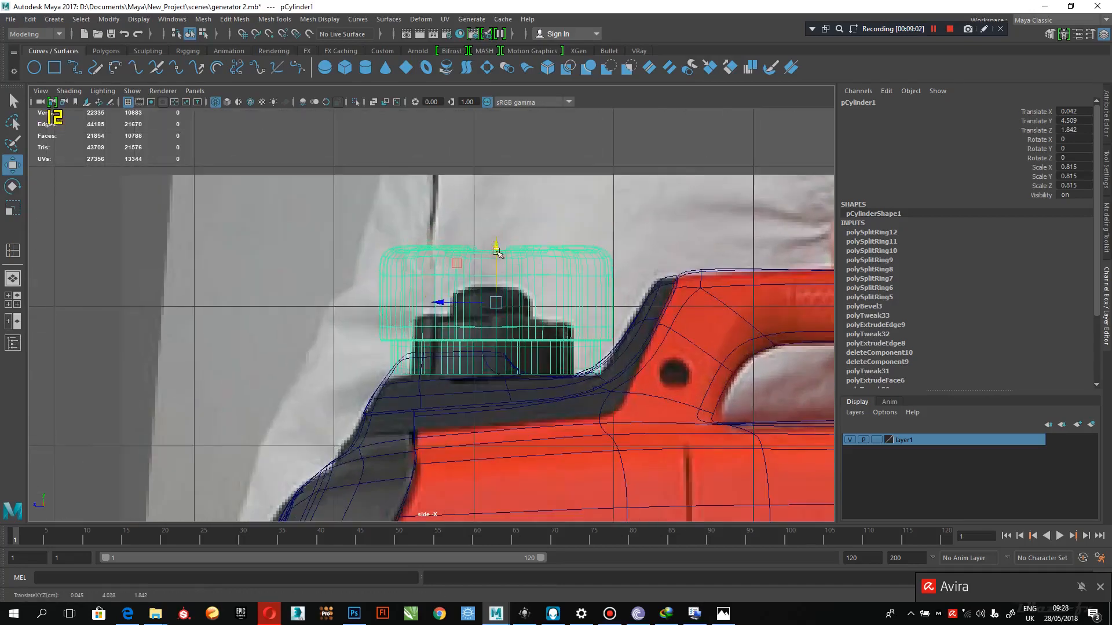
key(ctrl+z)
Compare the cap's size and alignment with the generator reference images in the front and side views
key(space)
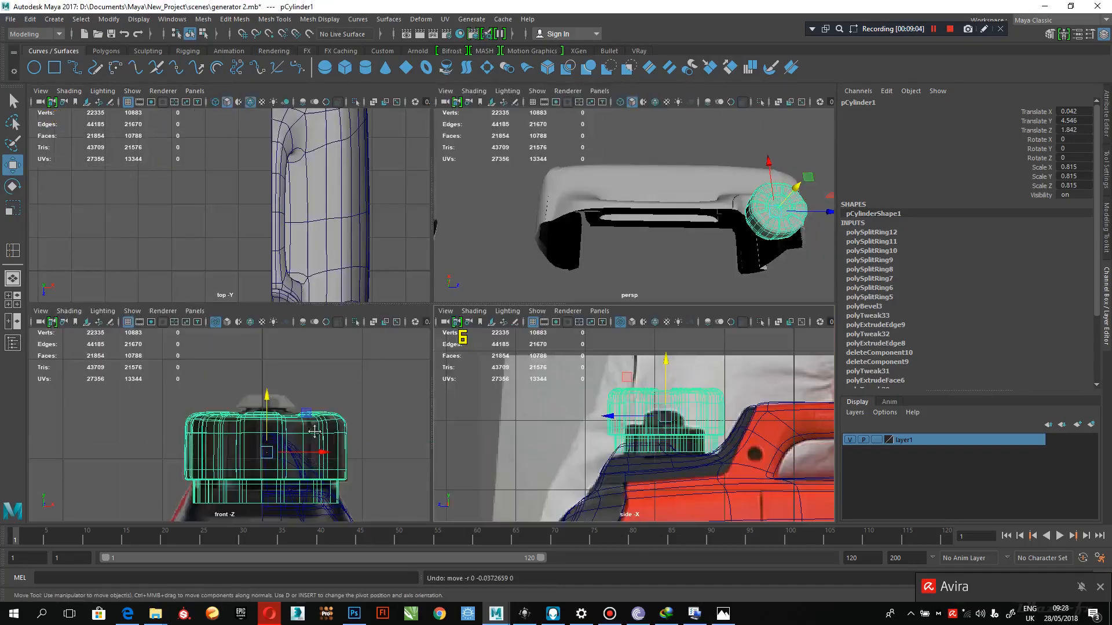
scroll(324, 431, up, 5)
scroll(336, 449, down, 2)
click(362, 369)
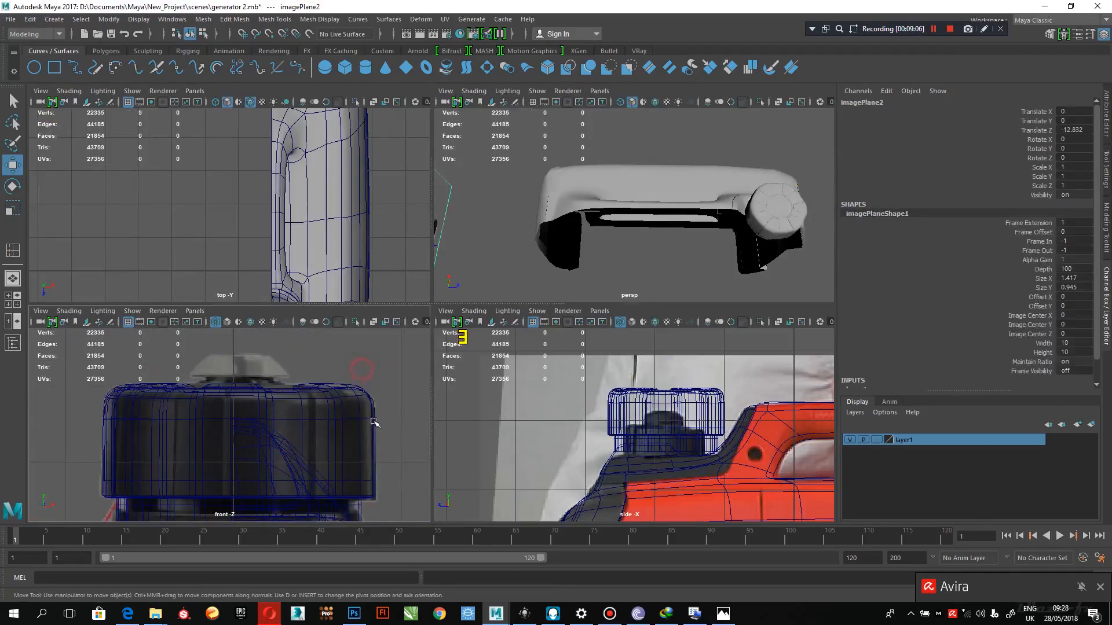
drag(374, 415, 373, 417)
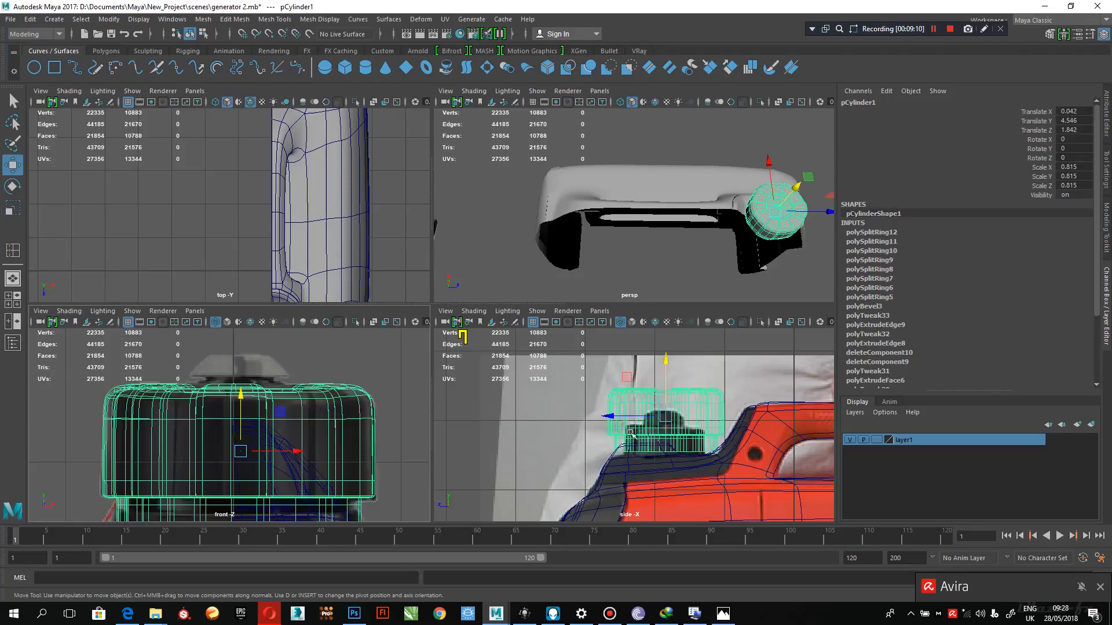
scroll(692, 500, down, 4)
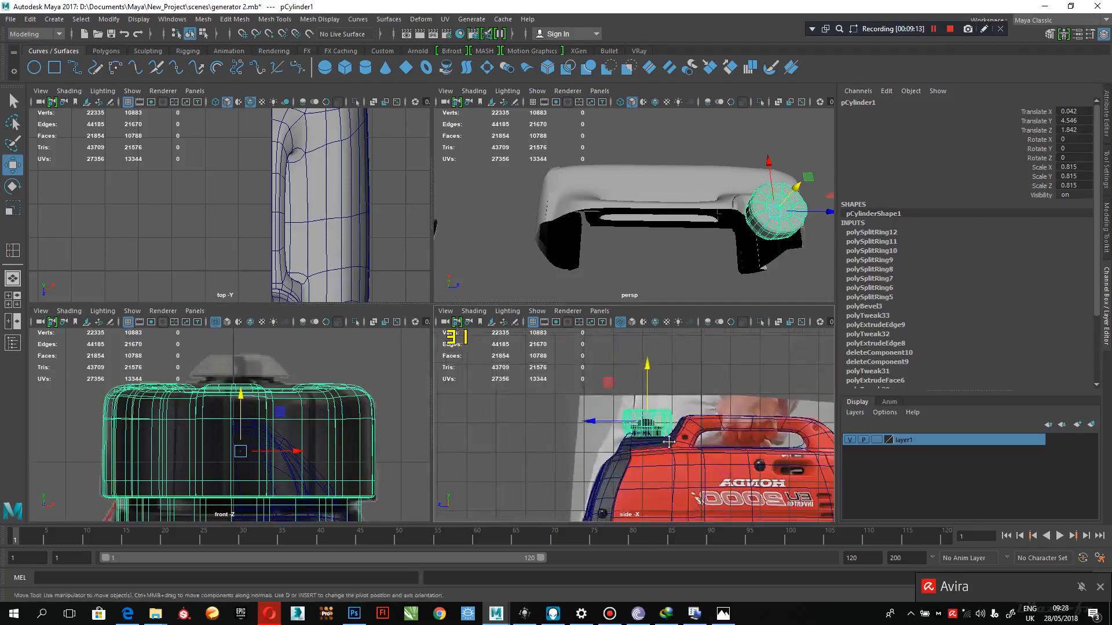
alt+middle_drag(689, 504, 671, 313)
scroll(733, 498, down, 1)
scroll(734, 497, up, 3)
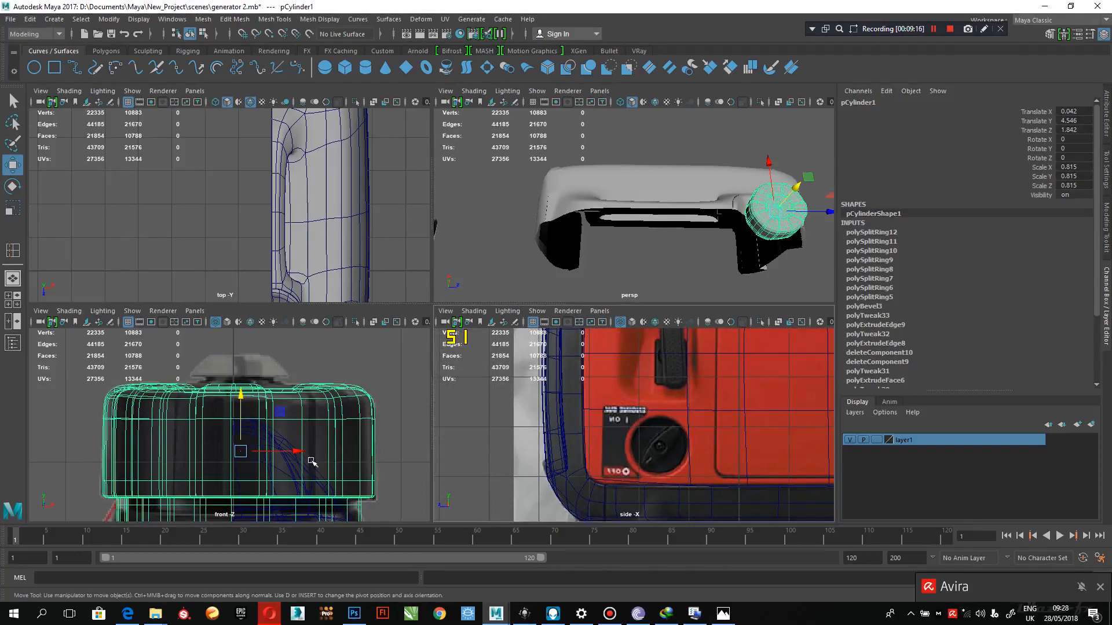
alt+middle_drag(292, 297, 292, 167)
Deselect the cap and inspect its fit on the generator body in perspective beside the reference images
key(space)
alt+drag(643, 250, 539, 191)
alt+right_drag(665, 297, 538, 266)
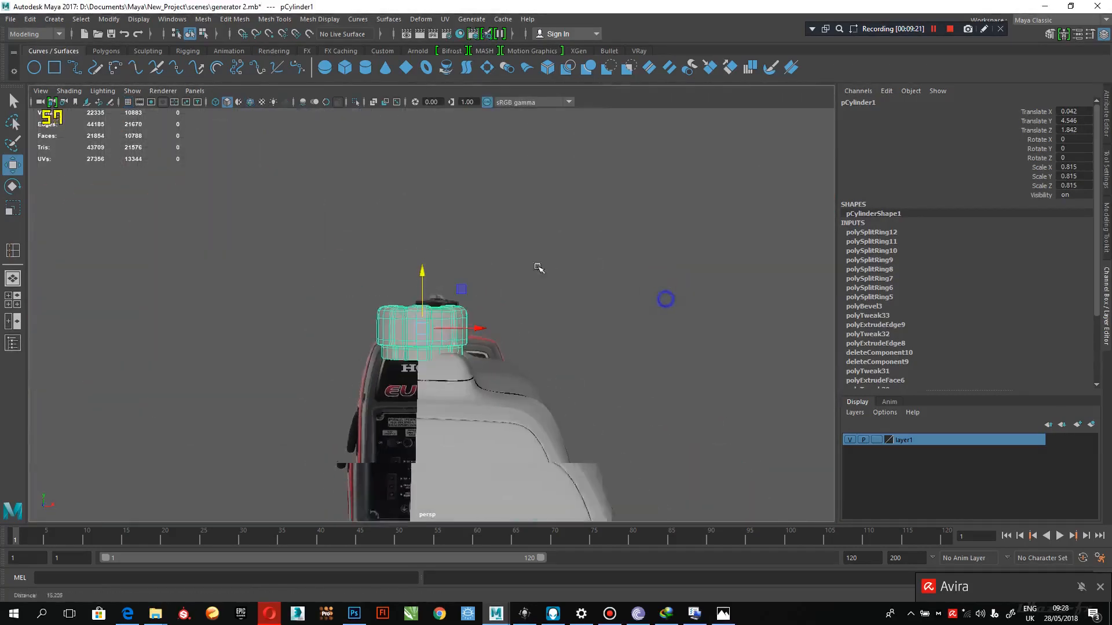
click(643, 234)
alt+right_drag(611, 315, 500, 256)
alt+drag(499, 256, 508, 226)
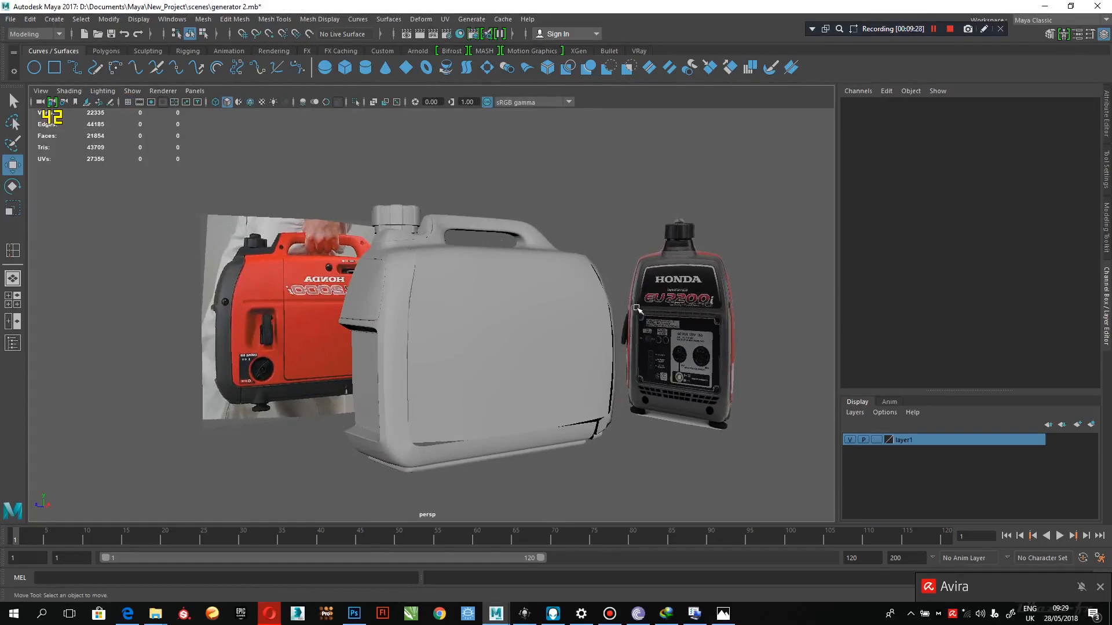
alt+right_drag(404, 207, 472, 328)
alt+middle_drag(472, 327, 498, 429)
alt+drag(355, 318, 375, 362)
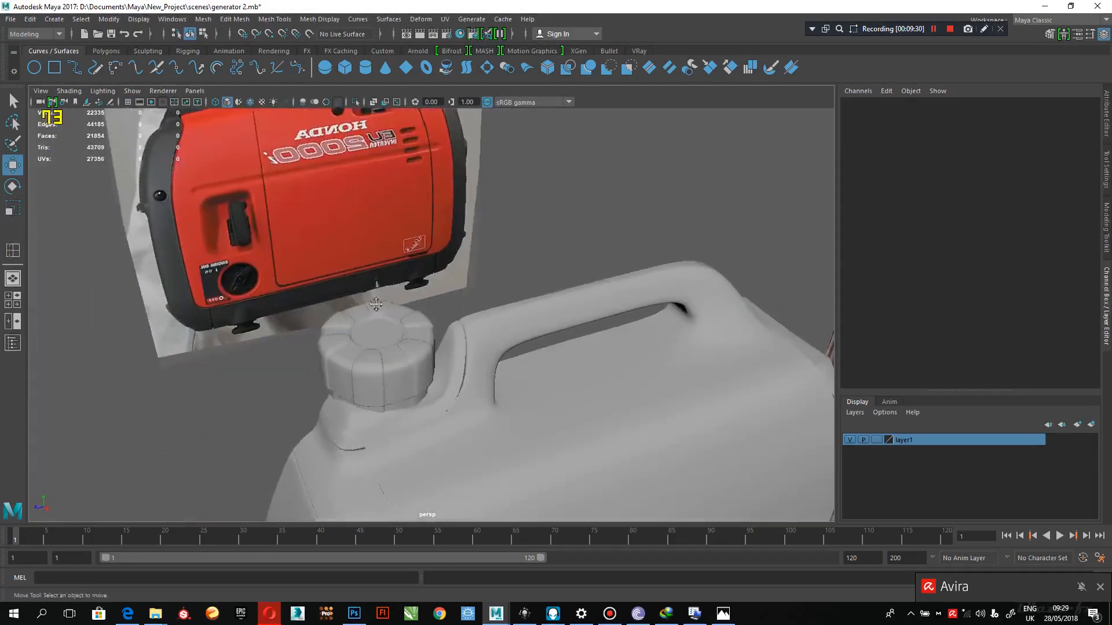
alt+right_drag(378, 277, 449, 365)
alt+drag(451, 365, 487, 381)
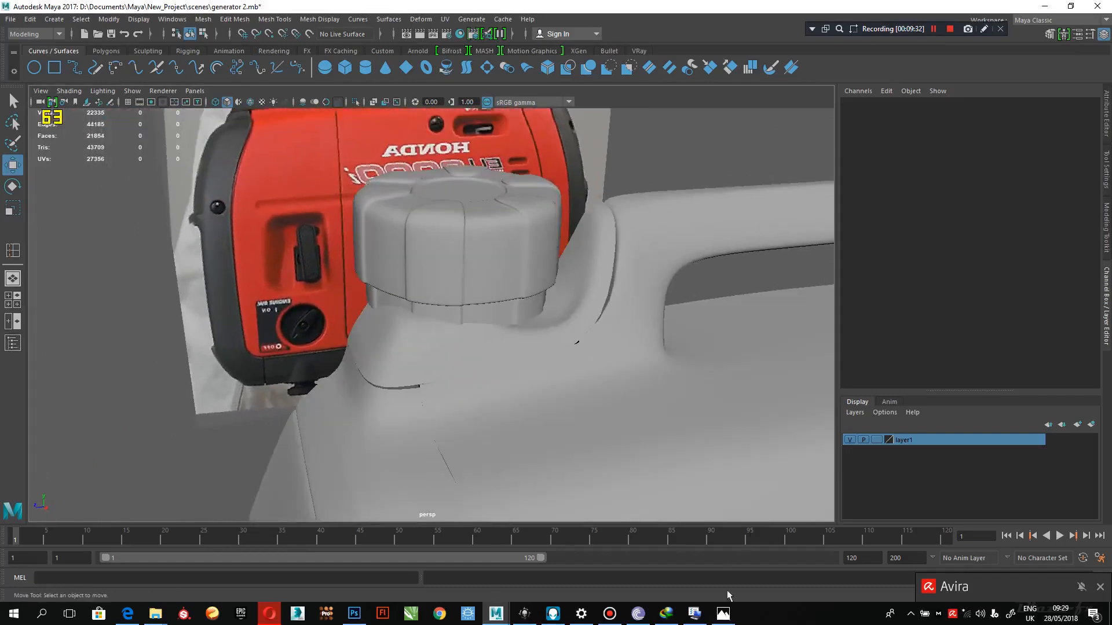
Switch to Photos, examine the filler cap and its black base in two generator reference photos, and return to Maya
click(723, 613)
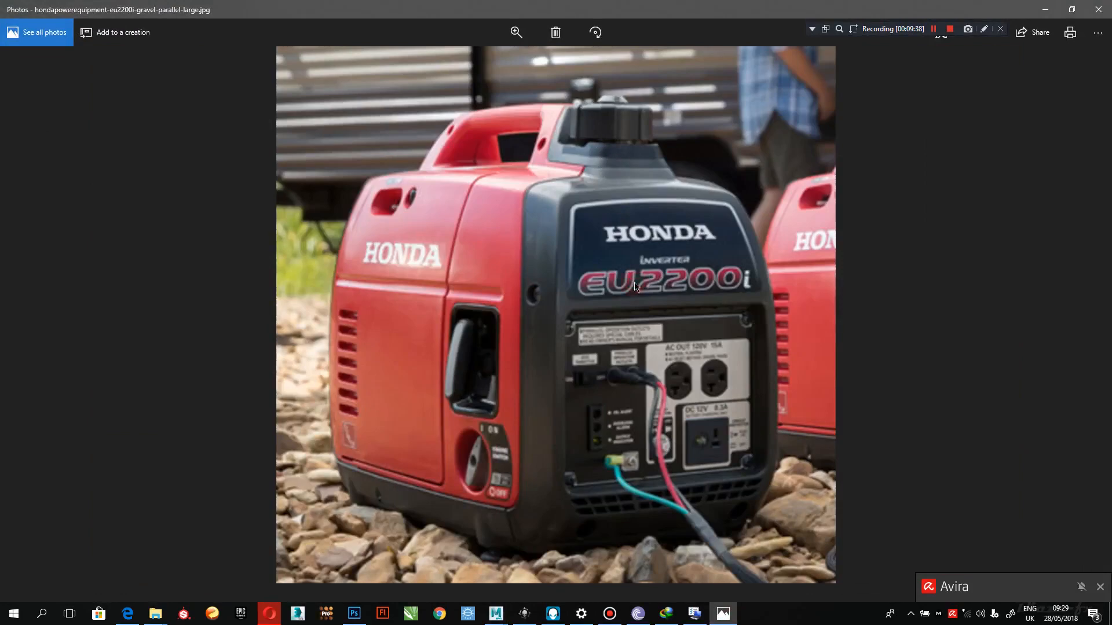
key(Left)
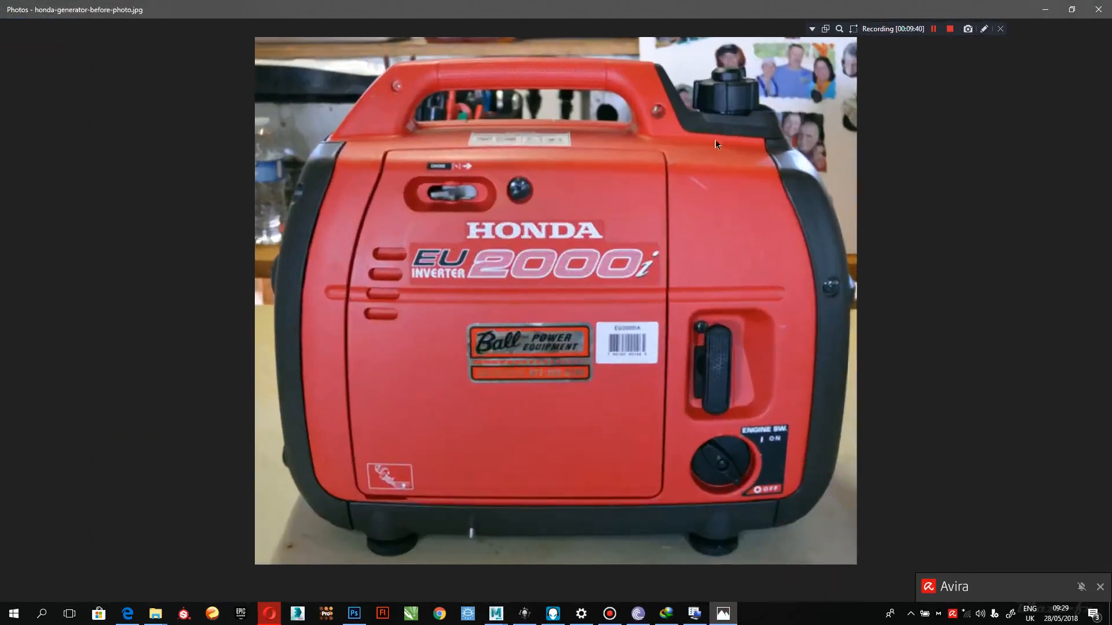
click(1044, 16)
alt+drag(509, 313, 533, 312)
Select the base piece beneath the cap and compare its outline with the side and front reference images
key(space)
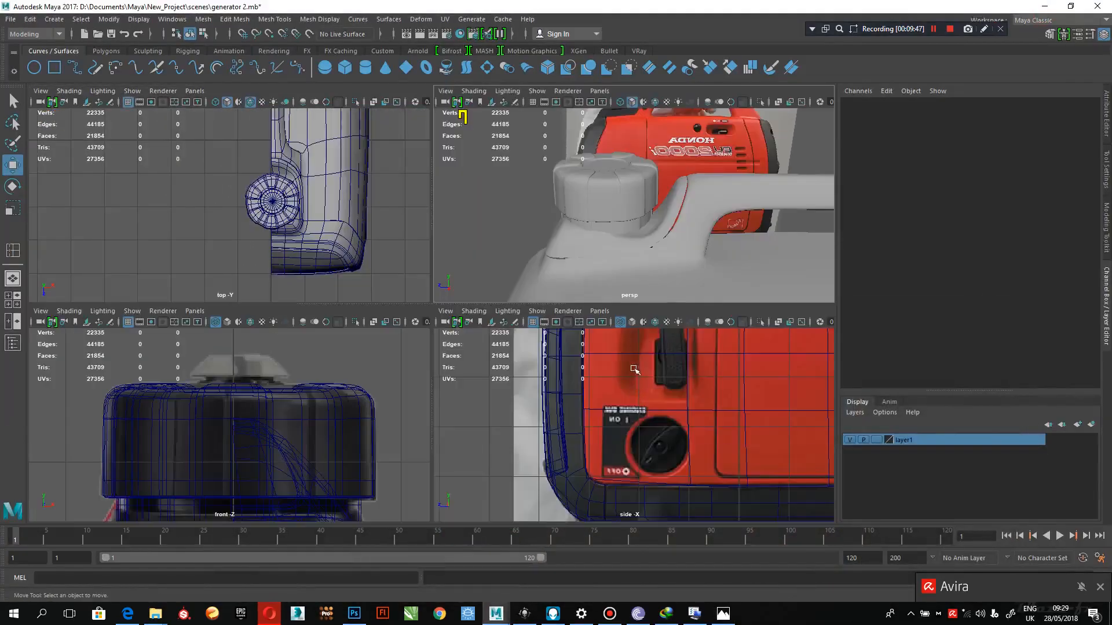
scroll(648, 404, up, 2)
scroll(632, 402, up, 2)
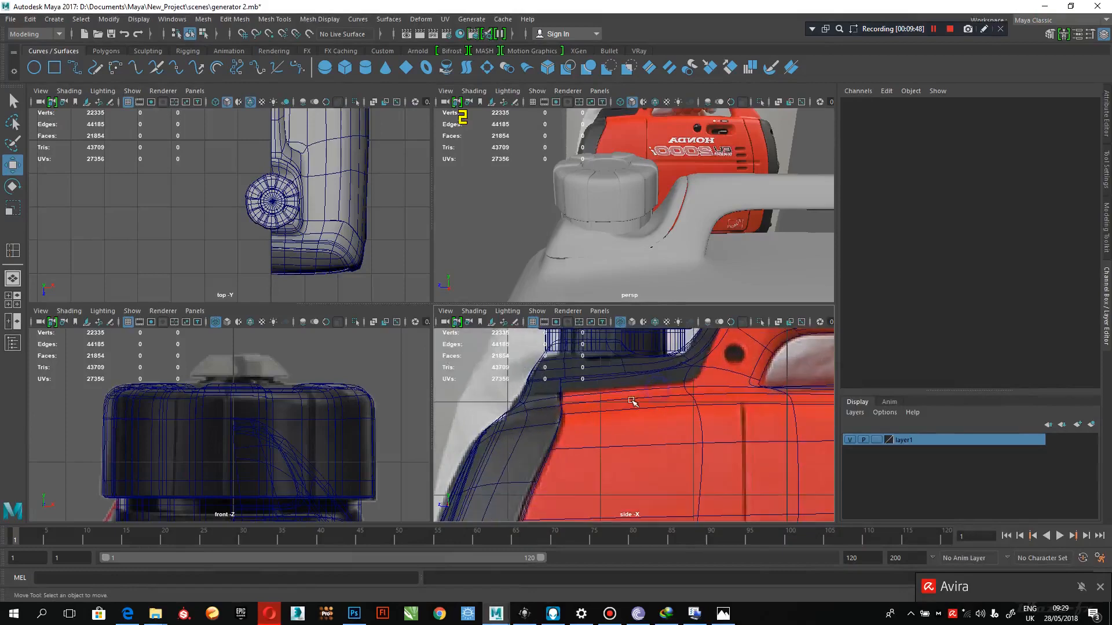
click(613, 369)
alt+middle_drag(642, 439, 663, 503)
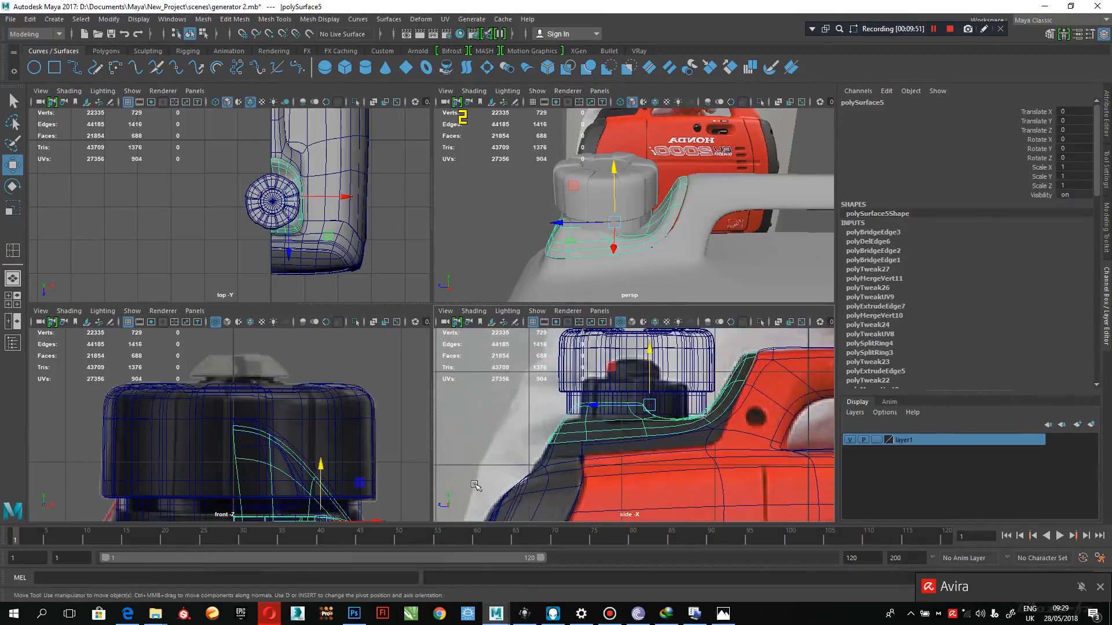
alt+middle_drag(331, 459, 332, 378)
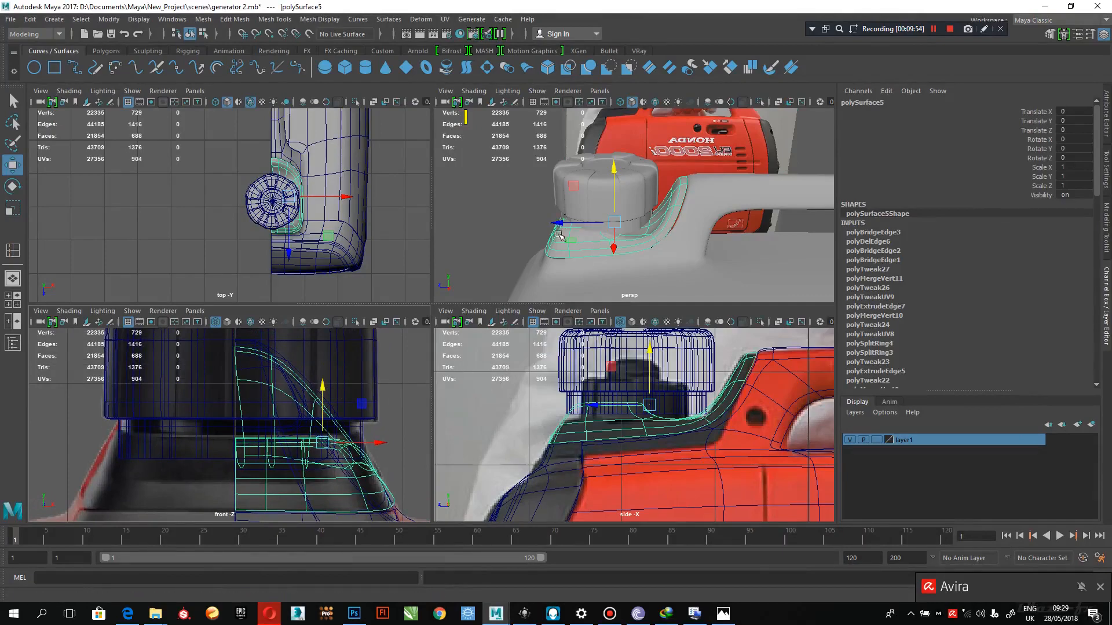
Inspect the fit between the cap and its base in perspective, checking it against the side photo of the generator
key(space)
alt+middle_drag(621, 241, 658, 247)
alt+right_drag(658, 247, 652, 295)
mouse_move(649, 283)
alt+mouse_down()
mouse_move(644, 299)
mouse_move(640, 291)
alt+mouse_up()
click(731, 618)
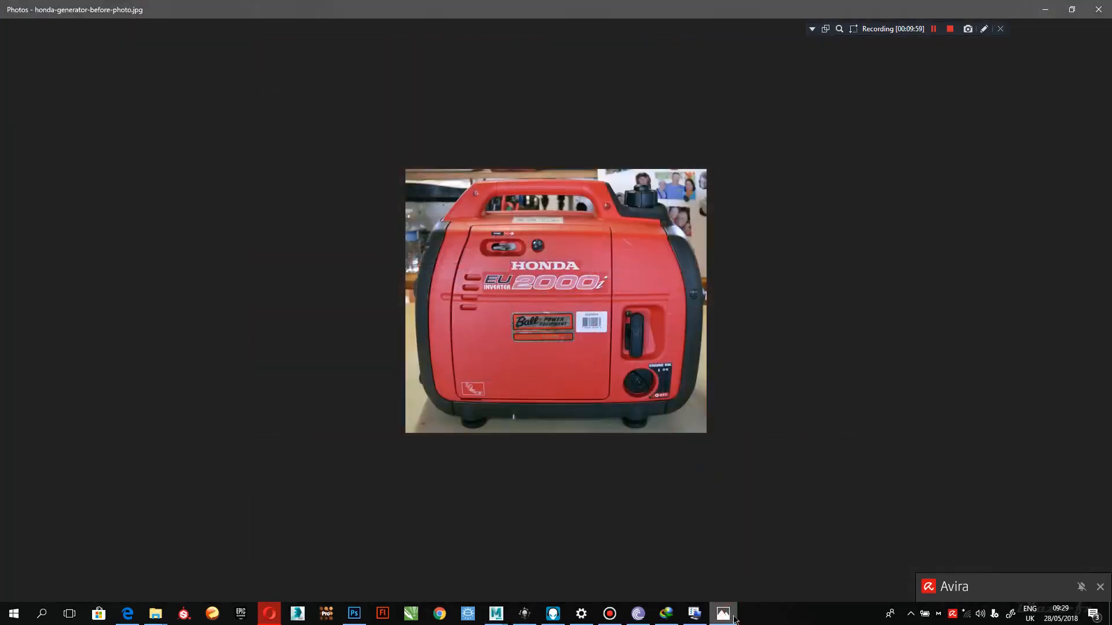
click(723, 615)
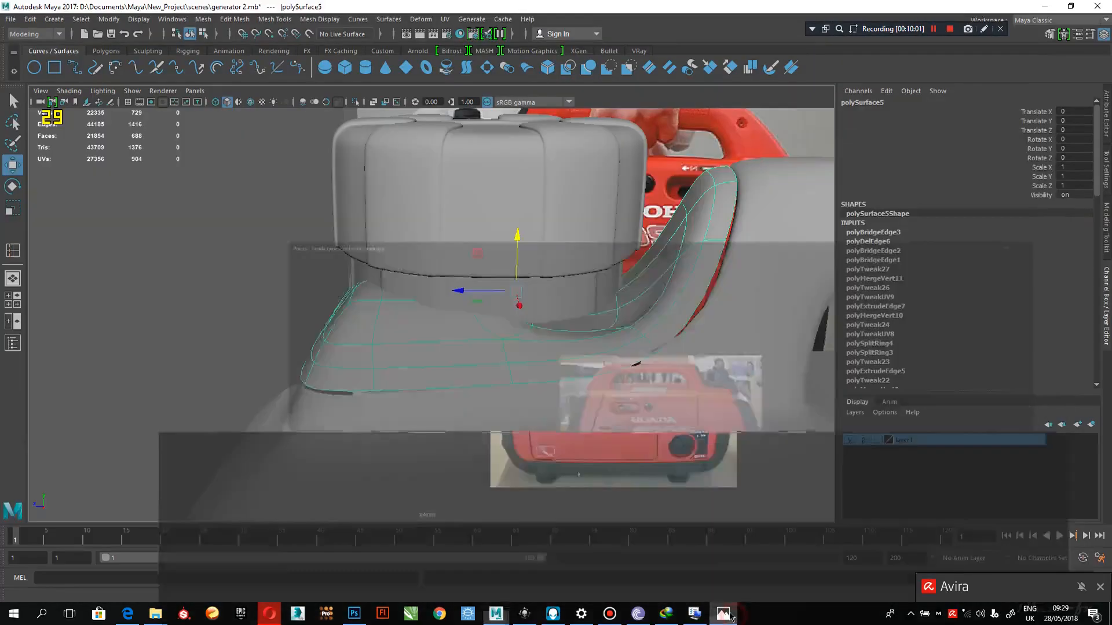
Isolate the base piece beneath the cap and turn off its smooth preview to expose the low-poly mesh
click(540, 240)
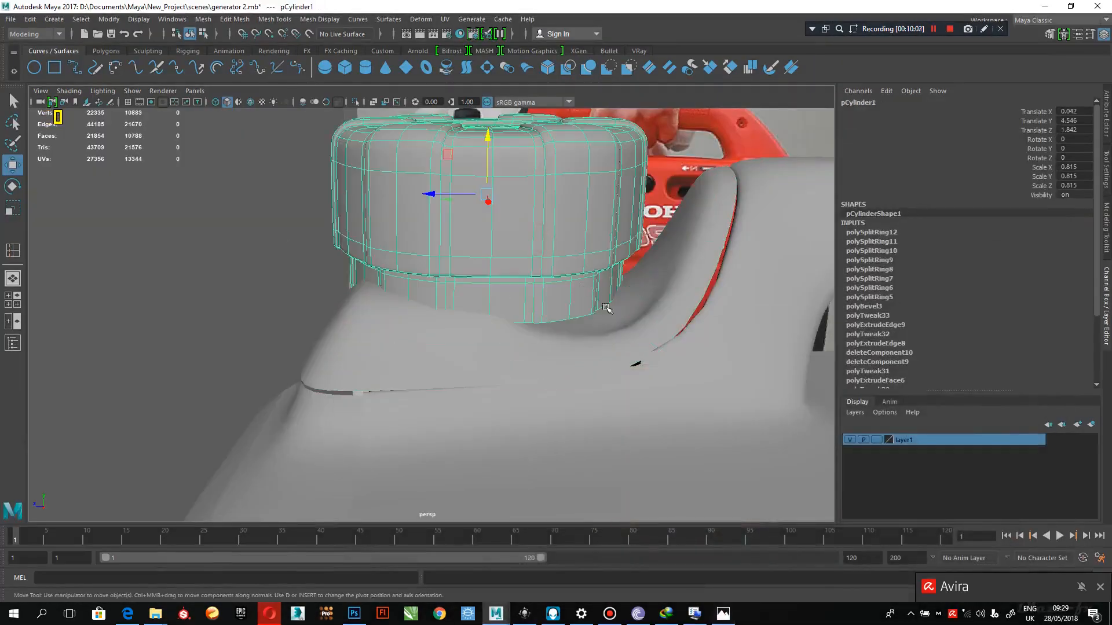
alt+drag(606, 308, 608, 381)
click(611, 380)
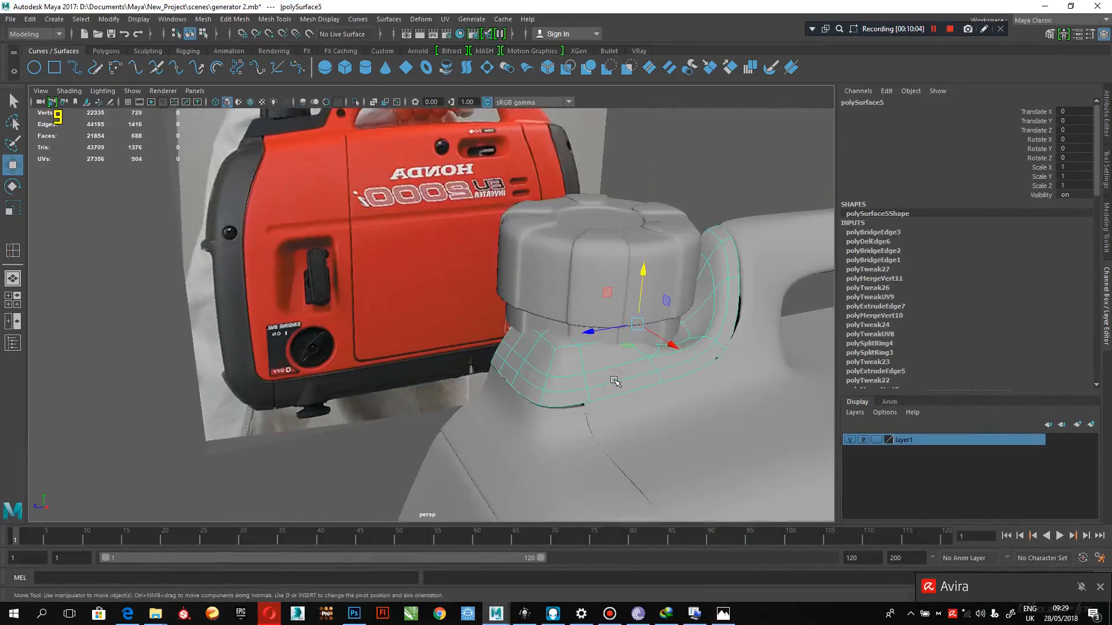
key(ctrl+1)
key(1)
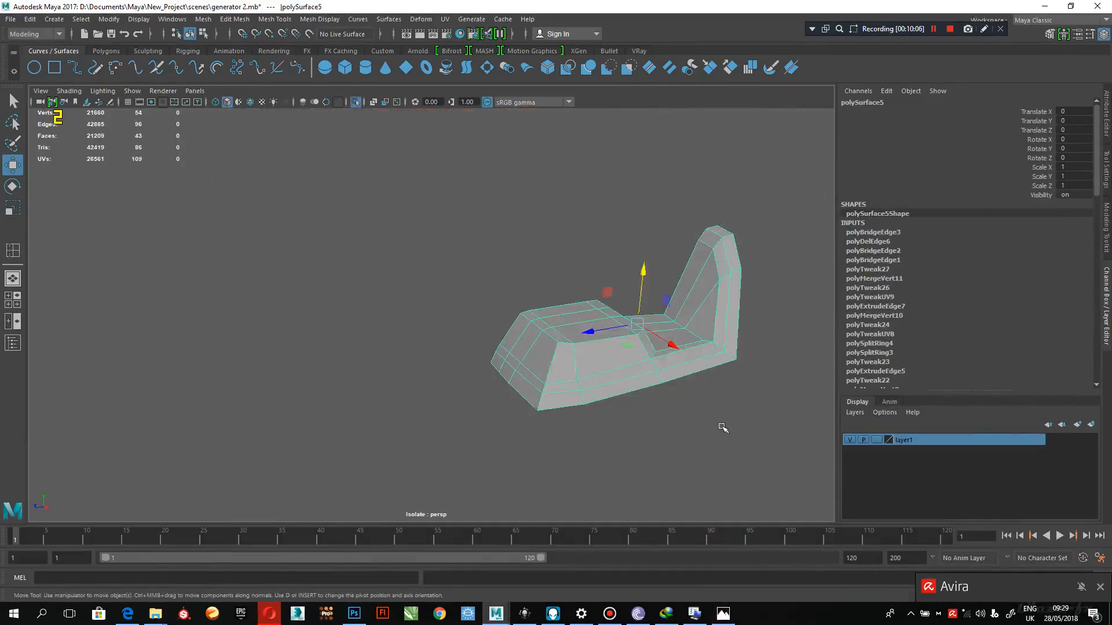
alt+right_drag(581, 413, 582, 389)
alt+middle_drag(582, 389, 429, 399)
alt+right_drag(429, 400, 458, 405)
alt+drag(457, 405, 445, 429)
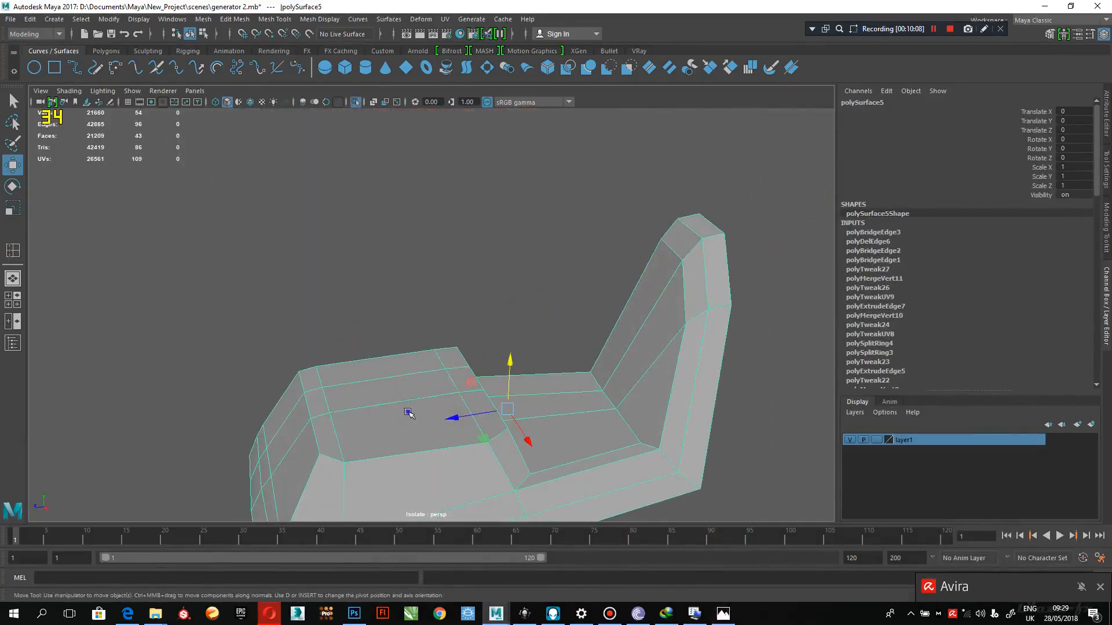
right_drag(408, 412, 407, 303)
click(382, 392)
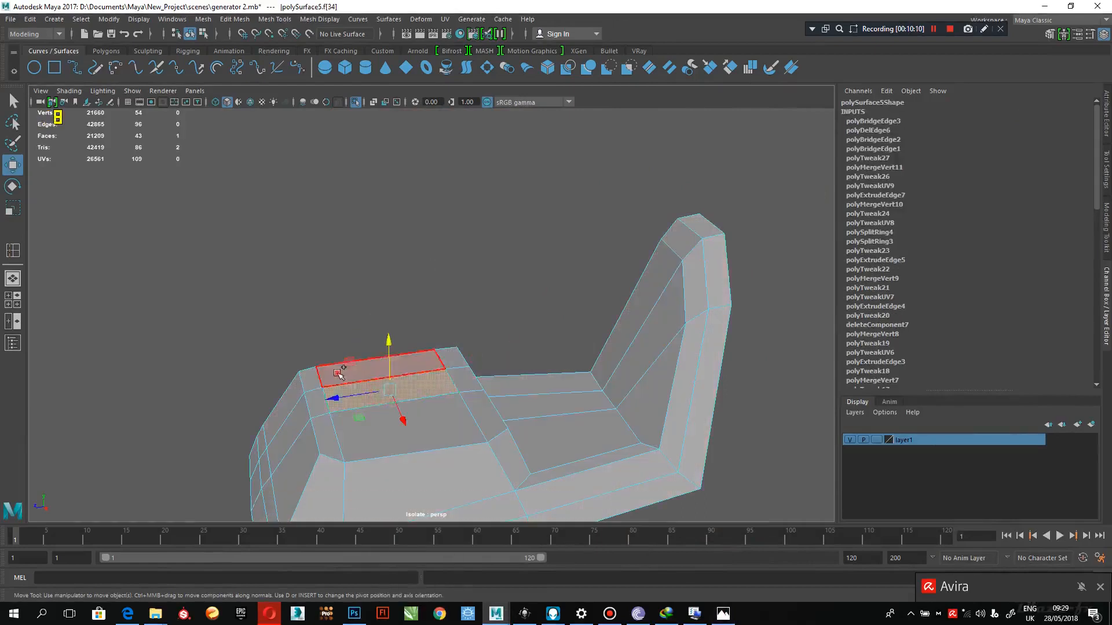
shift+click(338, 371)
shift+click(312, 377)
right_drag(315, 404, 300, 243)
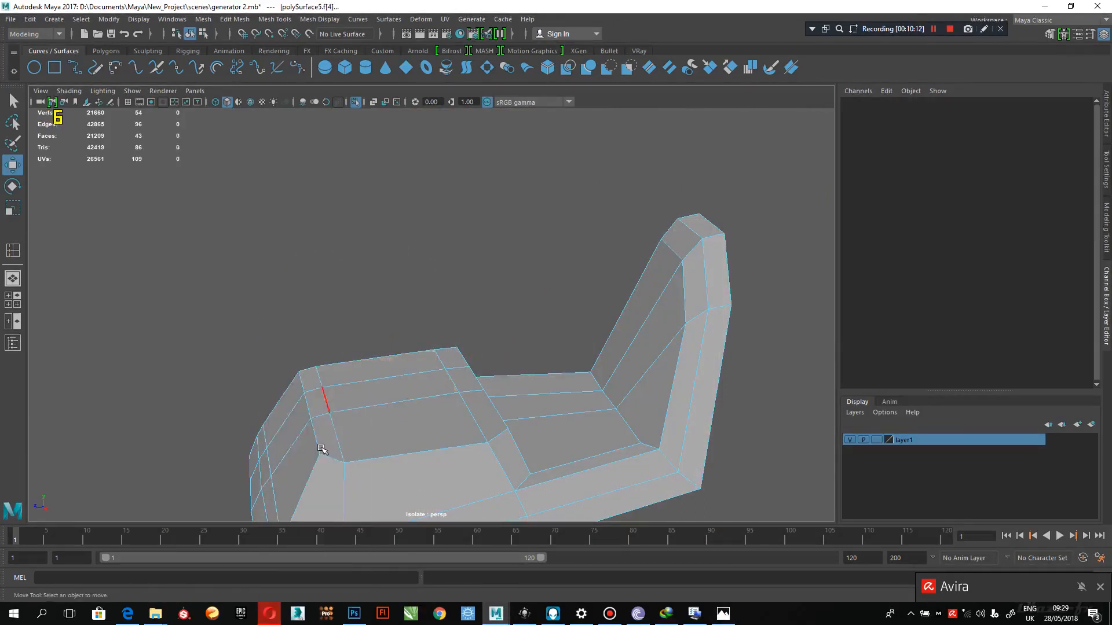
Try inserting an edge loop just below the top border of the base's raised block, and undo it
click(302, 435)
shift+right_drag(303, 435, 313, 466)
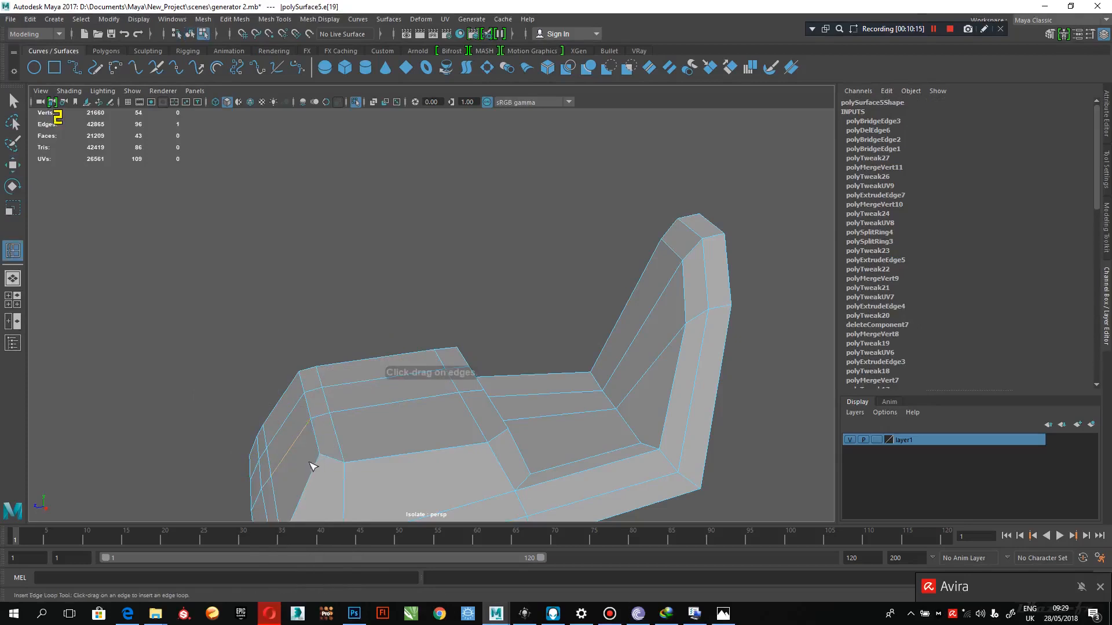
click(320, 460)
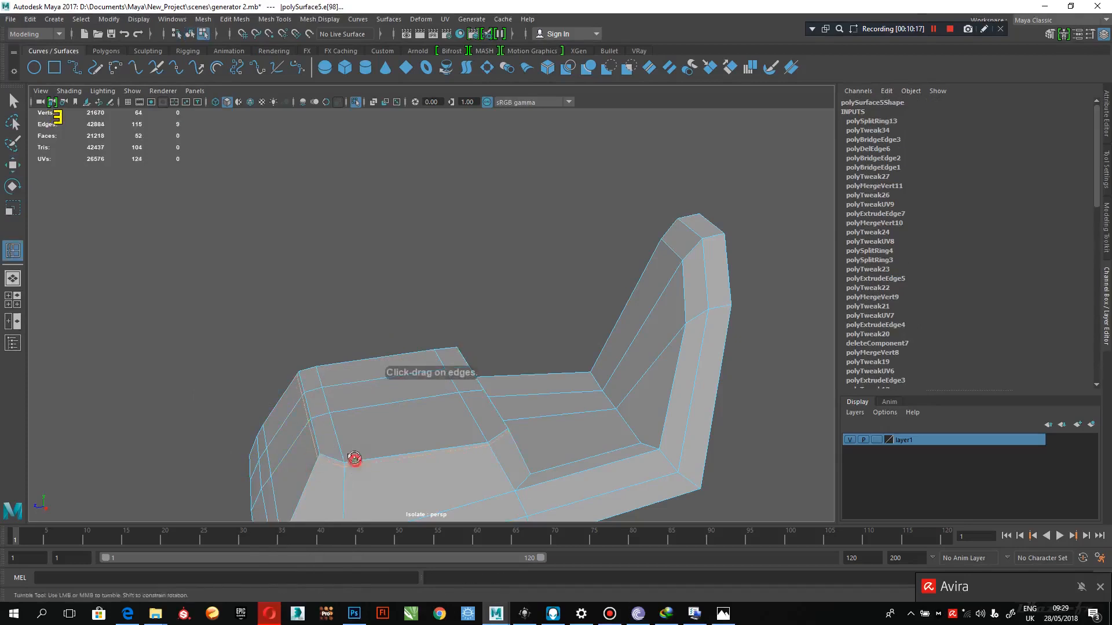
alt+drag(355, 459, 357, 462)
key(q)
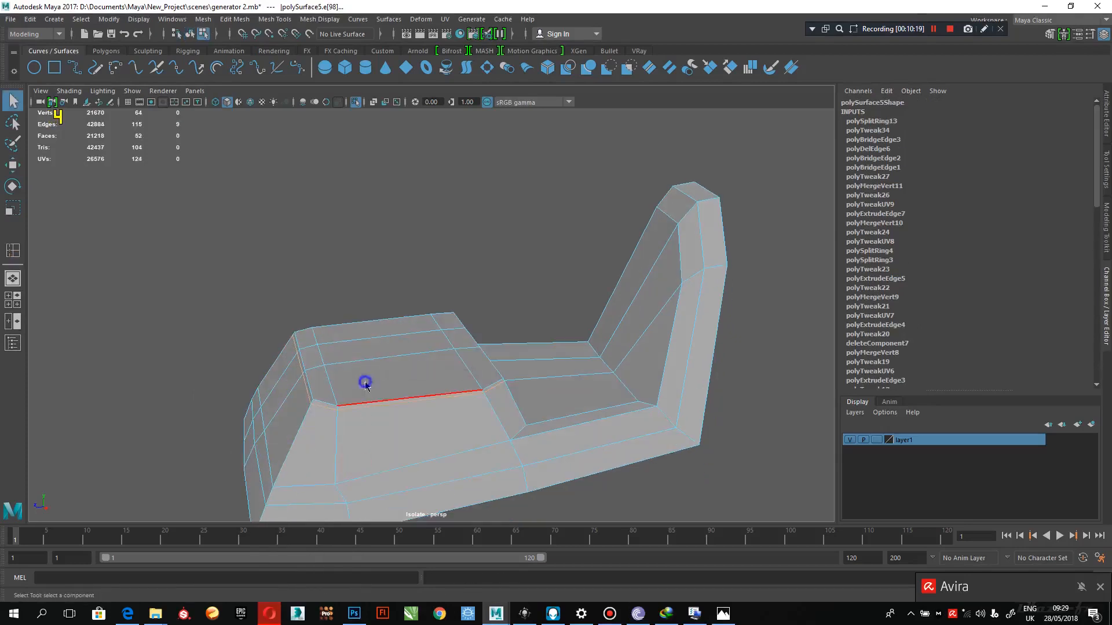
right_drag(365, 382, 374, 313)
click(373, 381)
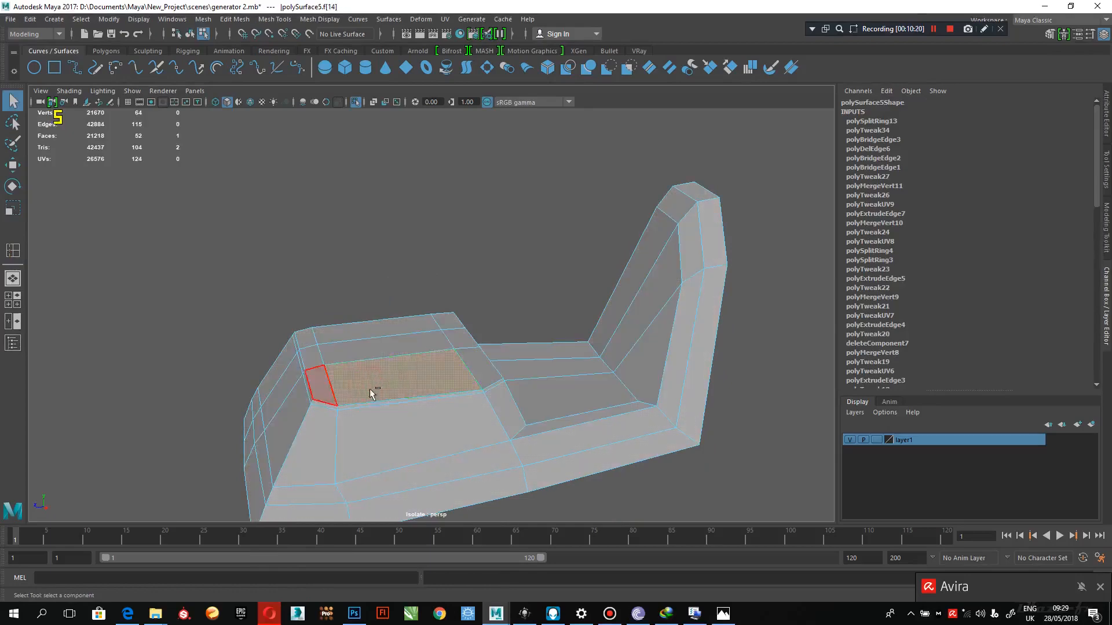
key(ctrl+z)
key(ctrl+z)
key(ctrl+z)
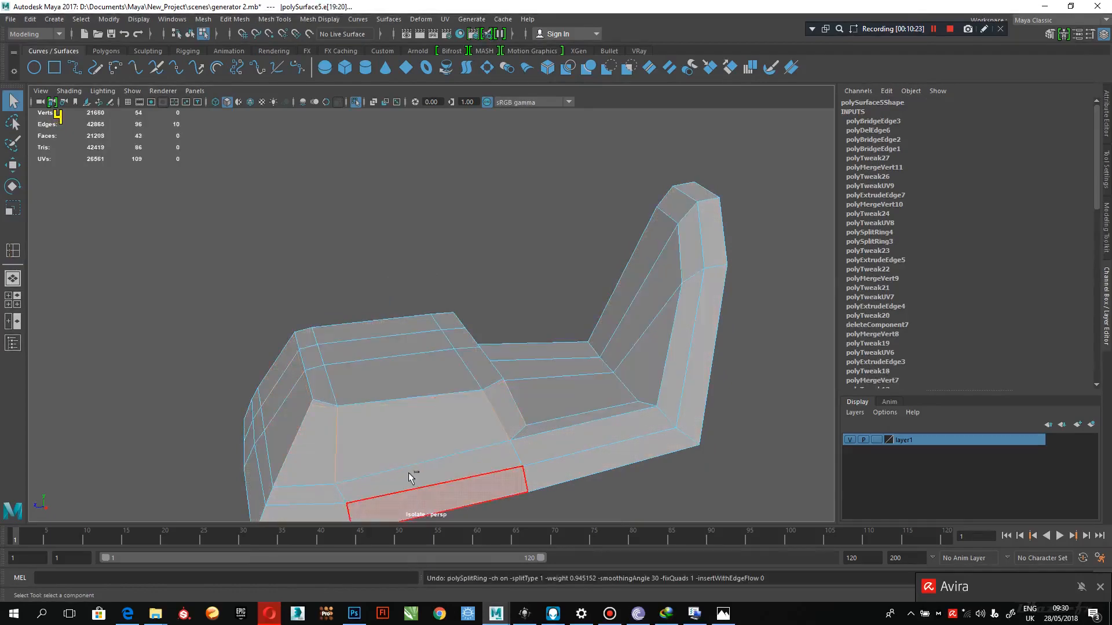
Bevel the border edges of the raised block's top face with a fraction of 0.1 and 2 segments
right_drag(393, 398, 393, 287)
click(395, 402)
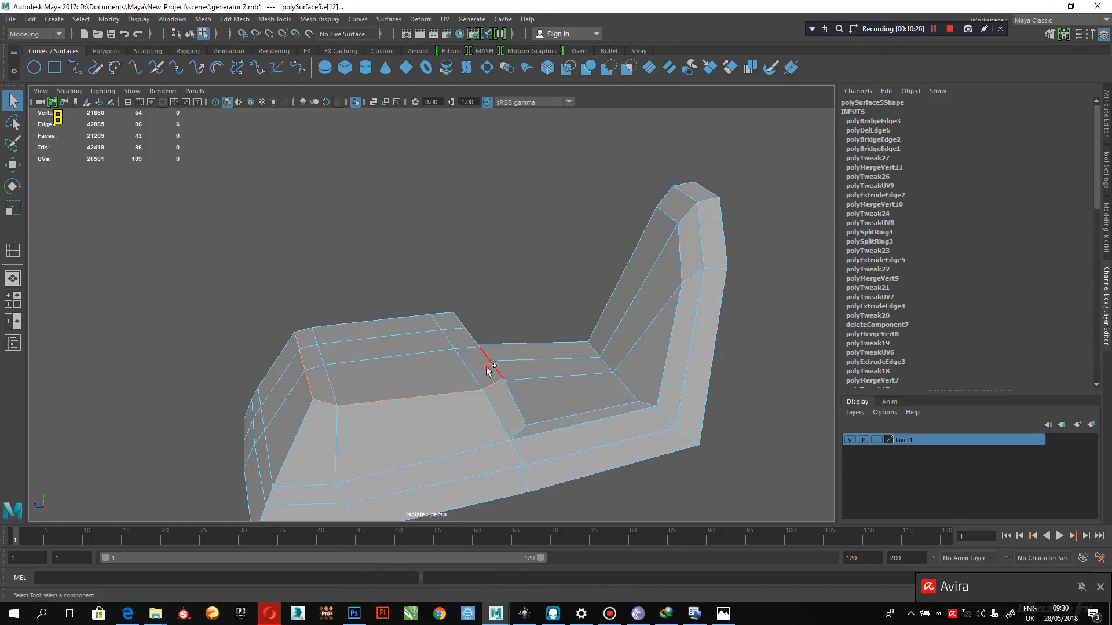
shift+right_drag(488, 371, 533, 377)
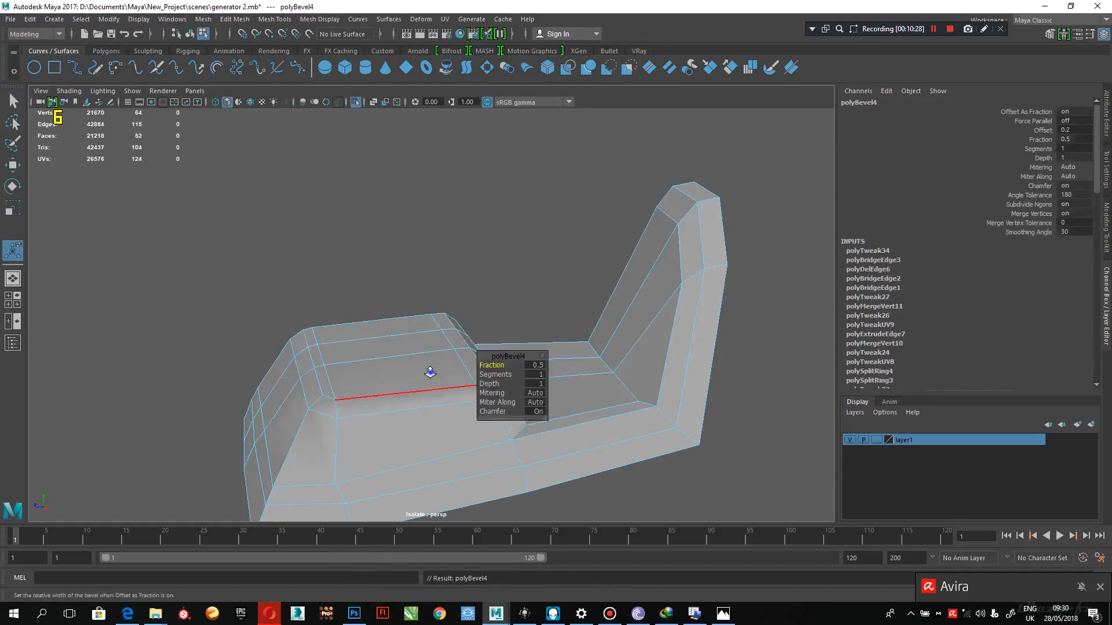
scroll(431, 372, up, 3)
drag(490, 366, 530, 376)
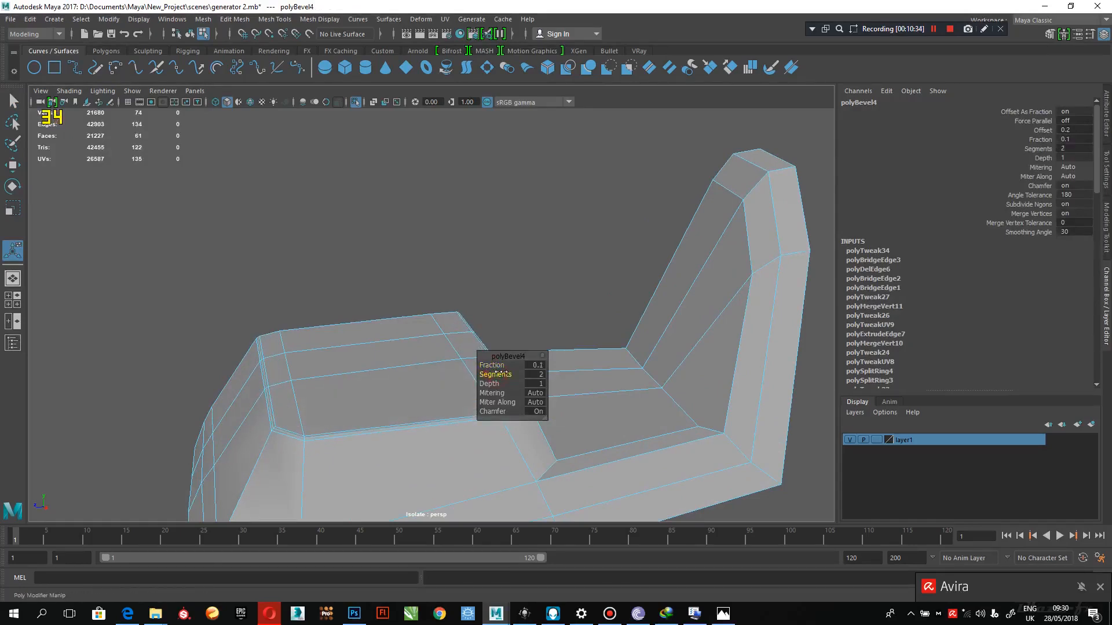
Return the base piece to object mode, turn on smooth preview and deselect it
right_drag(385, 368, 425, 246)
click(467, 379)
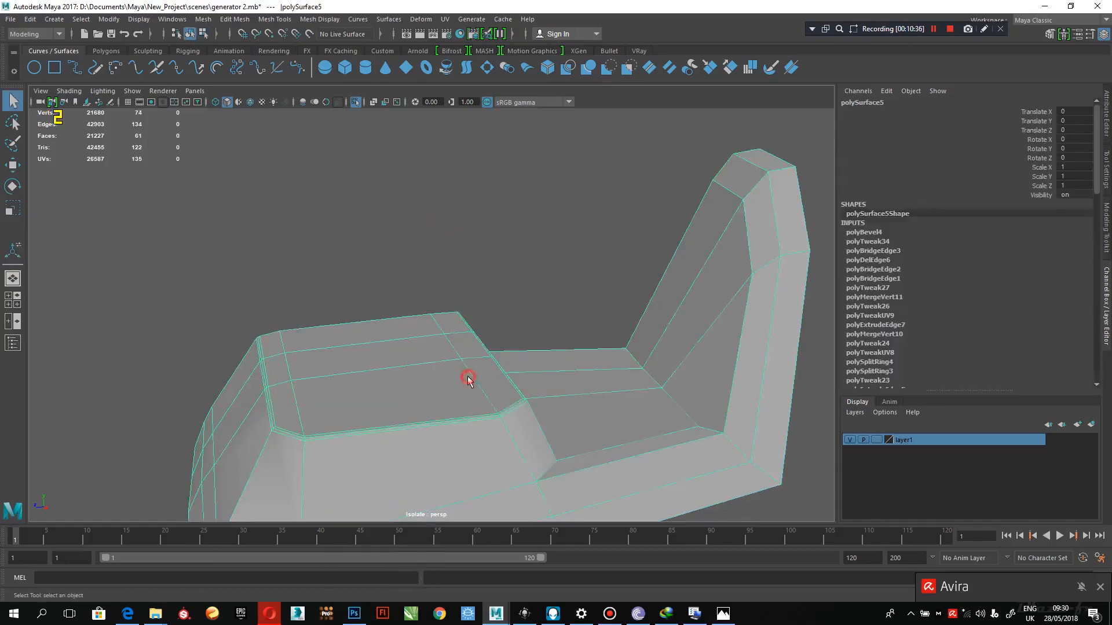
key(3)
click(527, 247)
Inspect the smoothed base's bevelled rim and curved recess from several angles, and compare the shape with the generator photo
alt+right_drag(593, 343, 484, 330)
alt+drag(483, 330, 524, 342)
alt+right_drag(524, 345, 579, 388)
alt+middle_drag(579, 388, 360, 366)
alt+drag(342, 371, 331, 371)
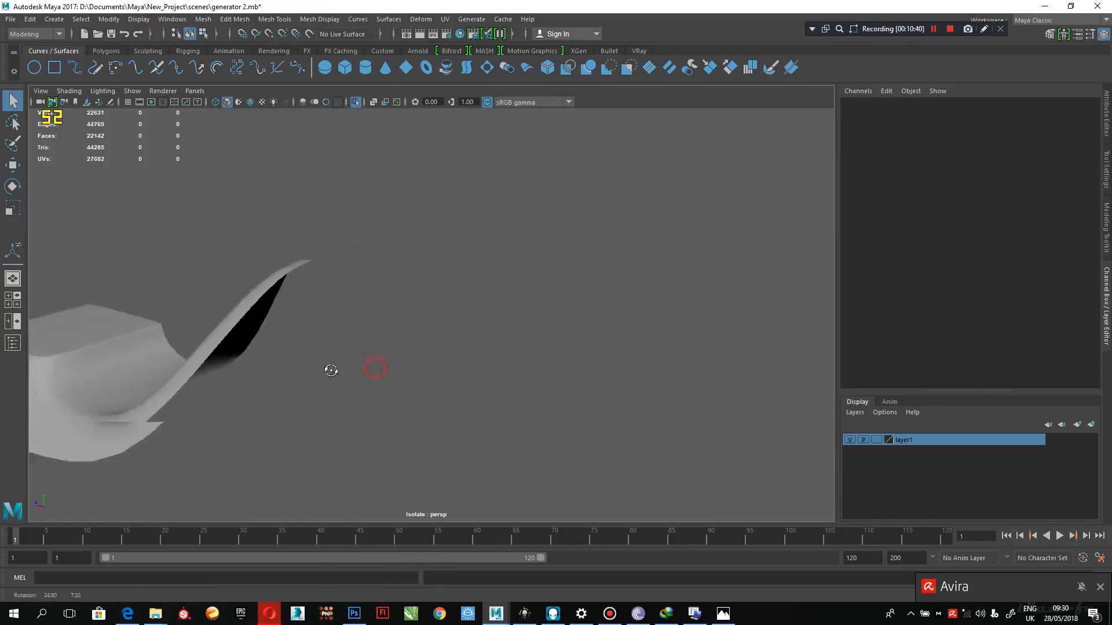
alt+middle_drag(331, 370, 463, 348)
alt+right_drag(463, 348, 456, 452)
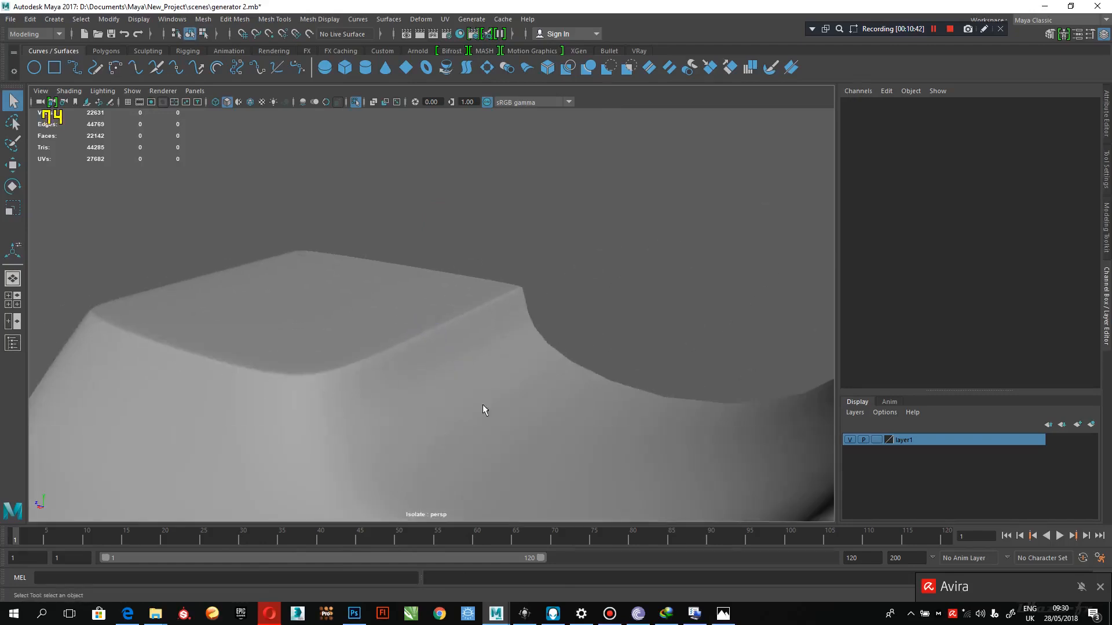
alt+right_drag(484, 408, 371, 360)
mouse_move(370, 360)
alt+mouse_down()
mouse_move(431, 356)
mouse_move(353, 368)
alt+mouse_up()
alt+right_drag(354, 369, 378, 450)
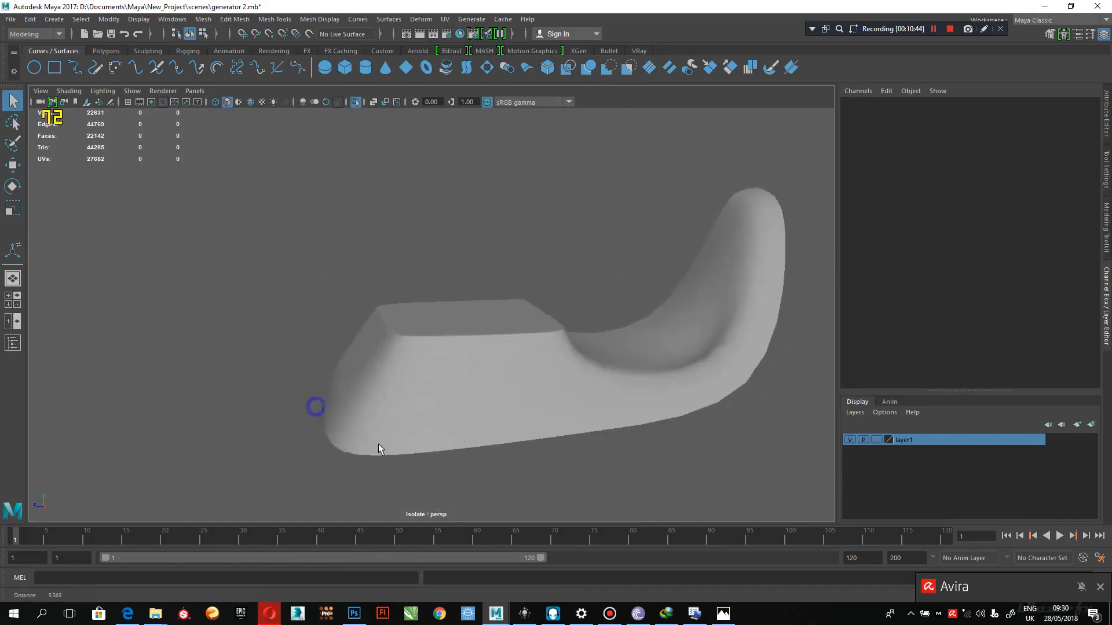
alt+drag(379, 449, 300, 294)
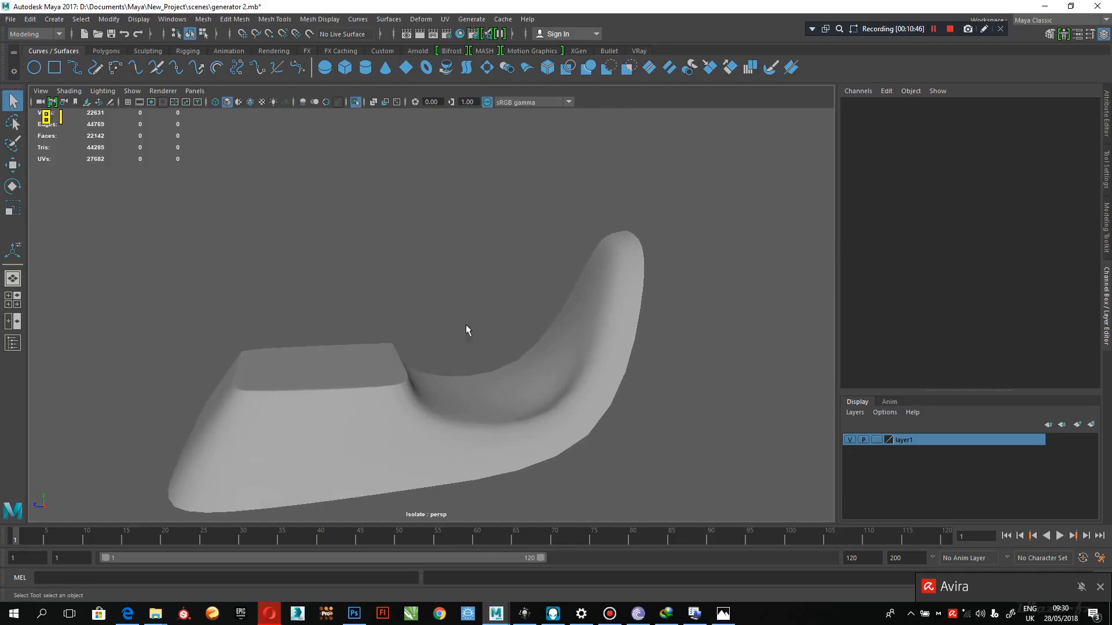
click(718, 617)
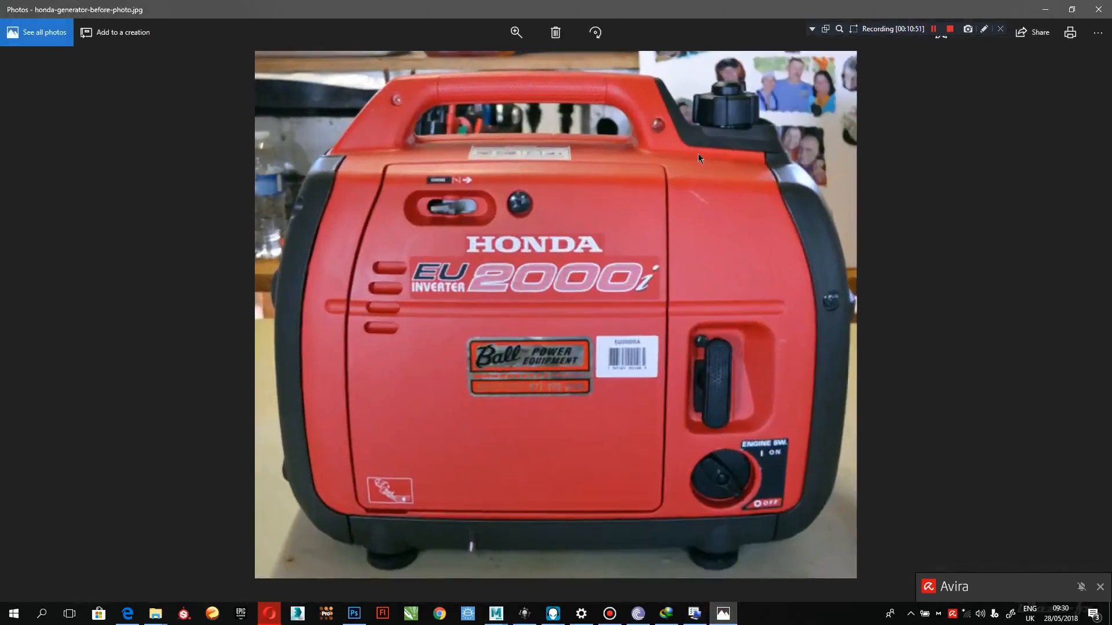
click(1052, 13)
Select the base, turn off its smooth preview and check its profile against the generator photo
alt+drag(633, 302, 504, 367)
click(504, 367)
key(1)
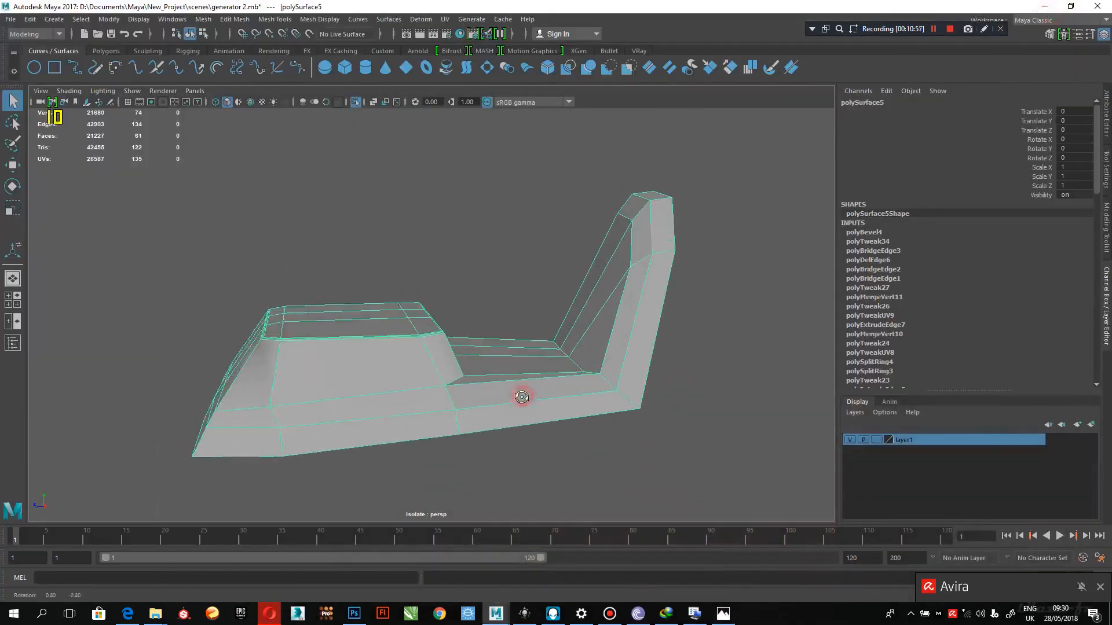
click(724, 617)
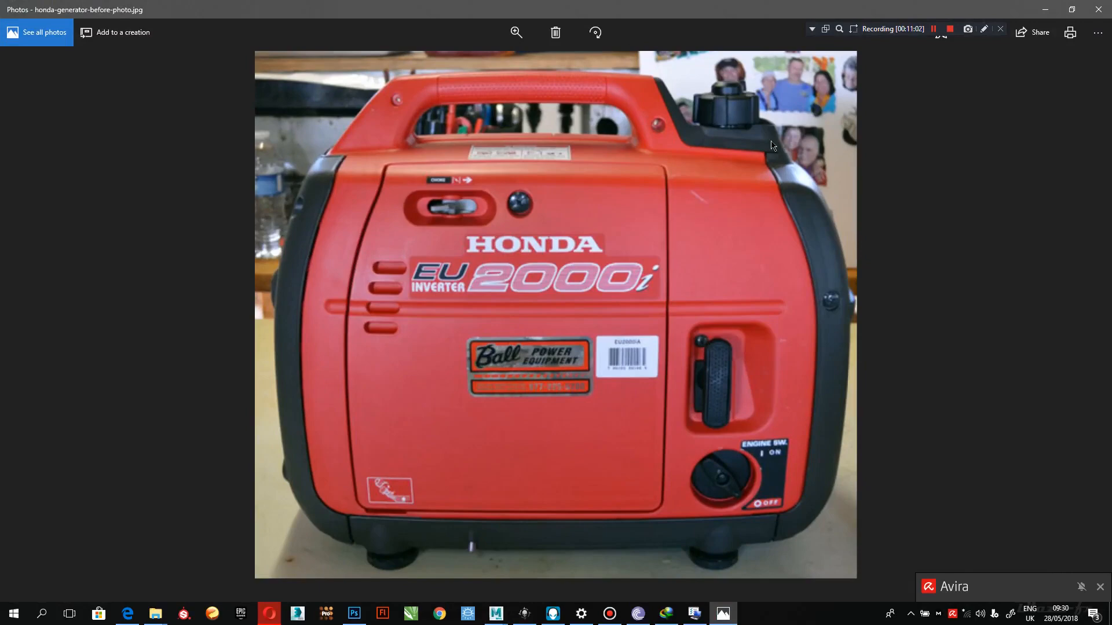
click(1047, 10)
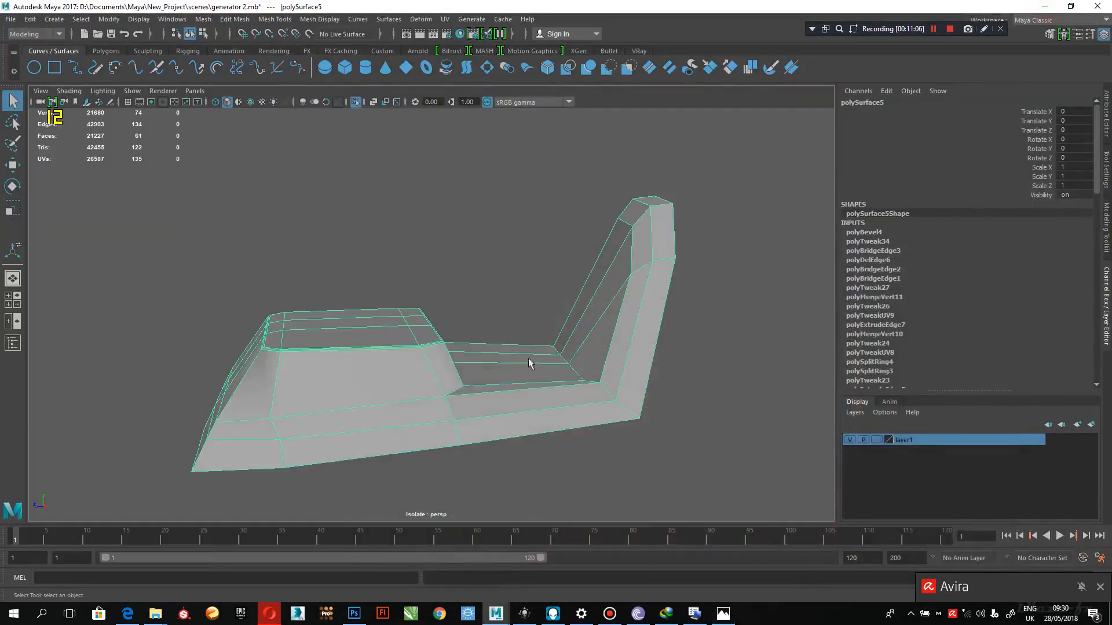
Insert an edge loop with Multi-Cut across the recess floor, about midway between the raised block and the upright
shift+right_drag(527, 390, 490, 350)
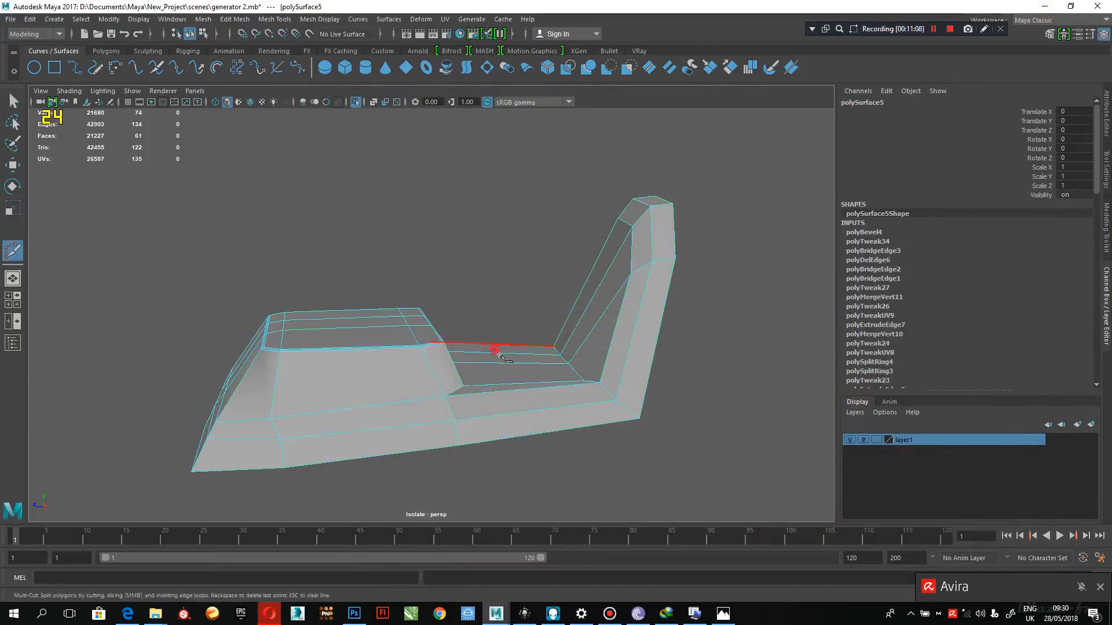
alt+drag(500, 353, 508, 346)
alt+middle_drag(507, 345, 534, 387)
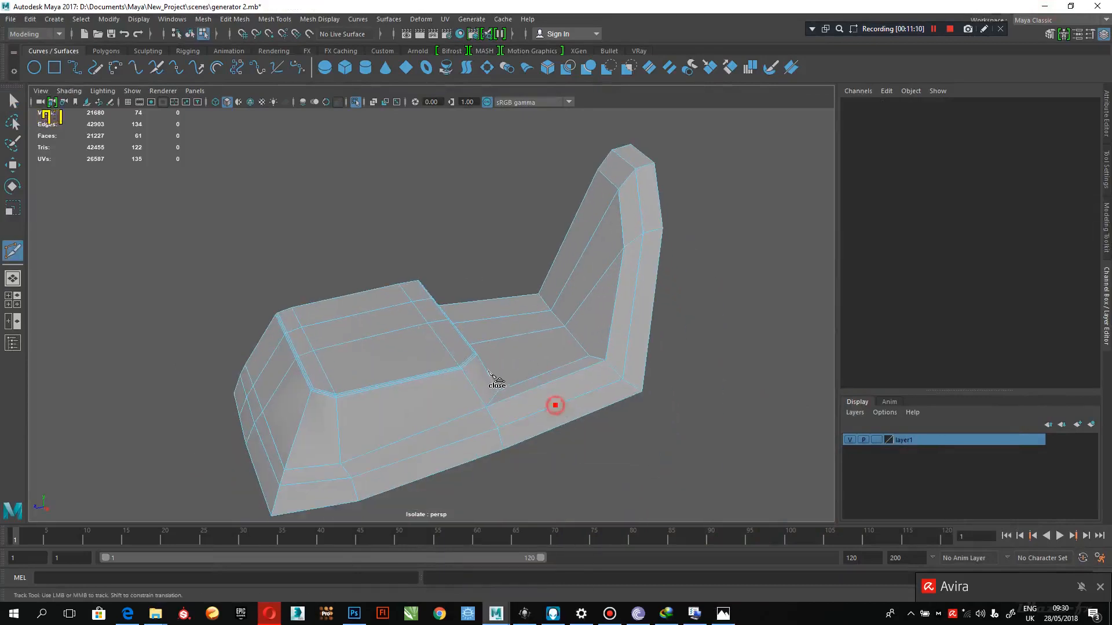
mouse_move(491, 376)
alt+mouse_down()
mouse_move(509, 397)
mouse_move(500, 381)
alt+mouse_up()
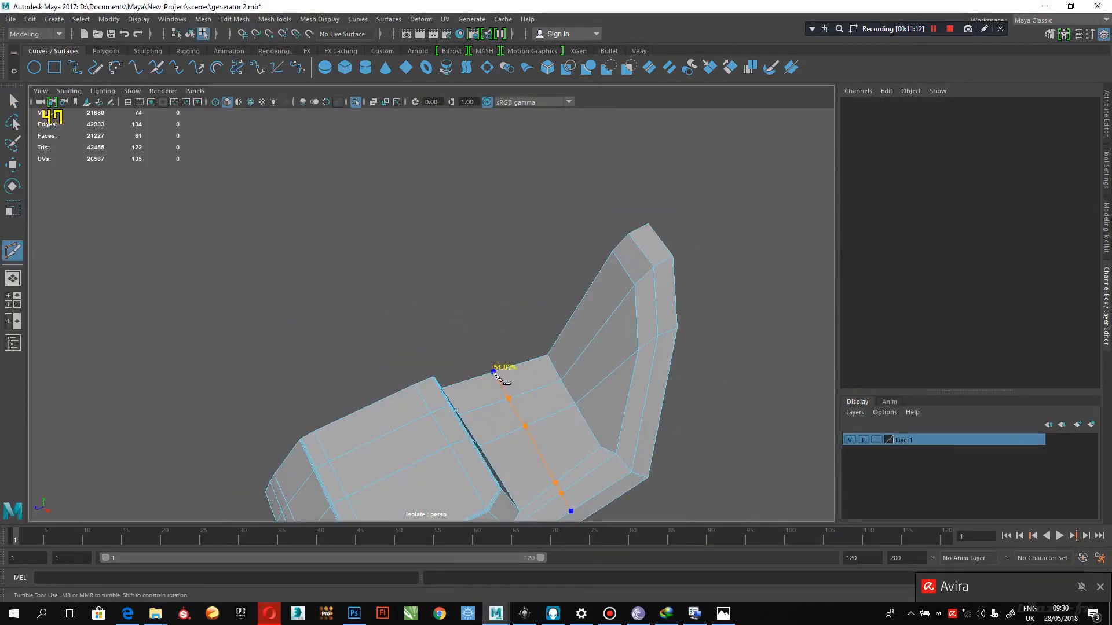
alt+drag(586, 411, 507, 354)
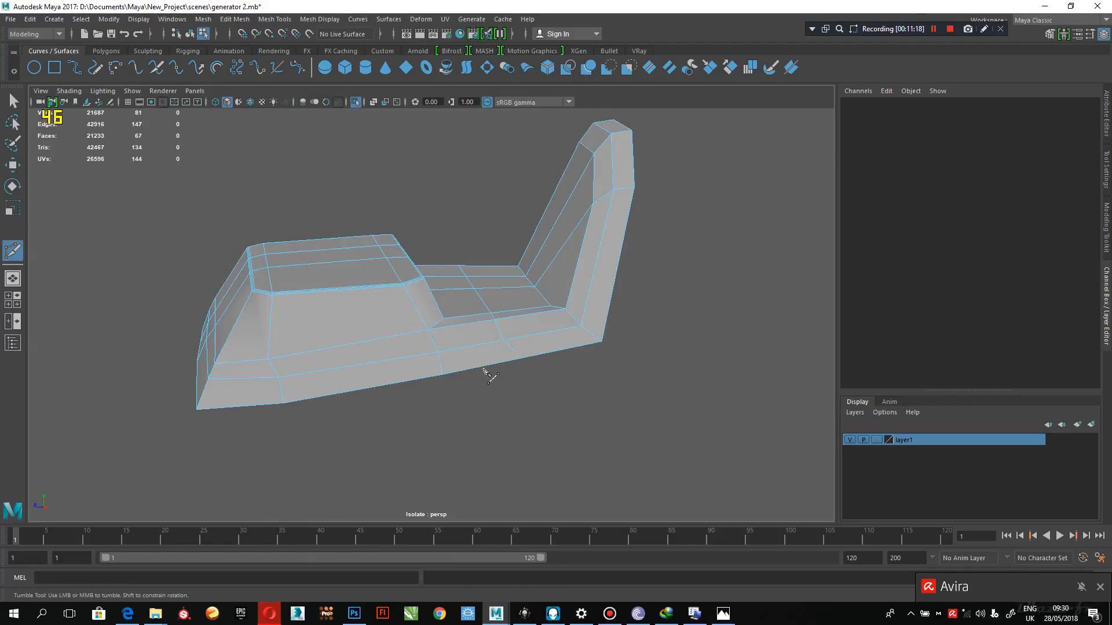
Bevel the lower side edge loop together with the recess-floor loop it meets, excluding the upright's edges, with a fraction of 0.1
key(q)
click(397, 358)
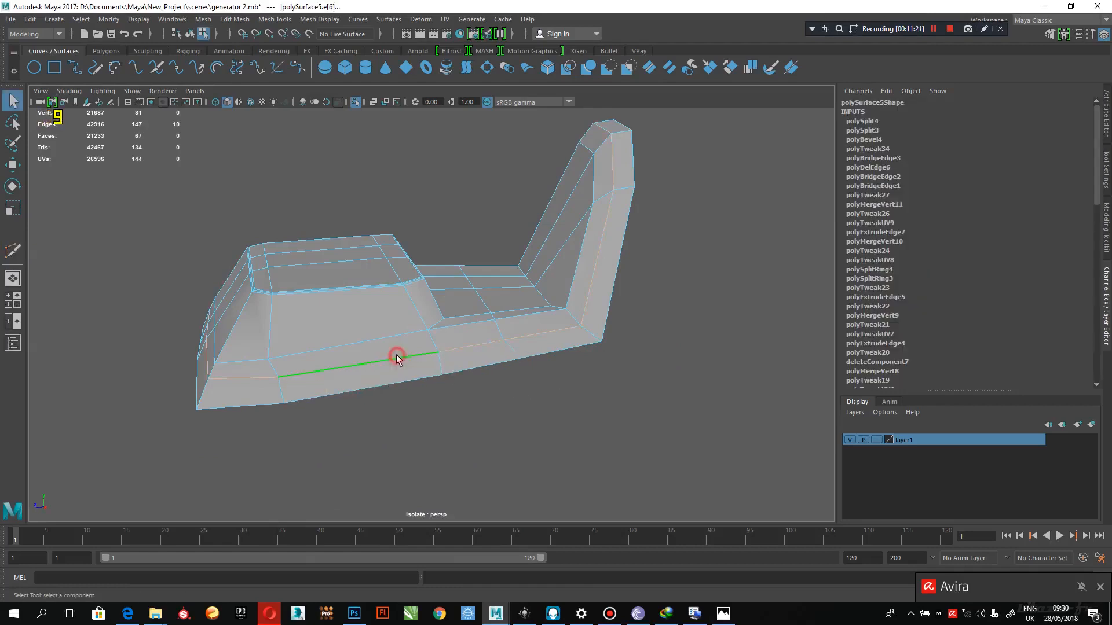
ctrl+drag(664, 270, 568, 84)
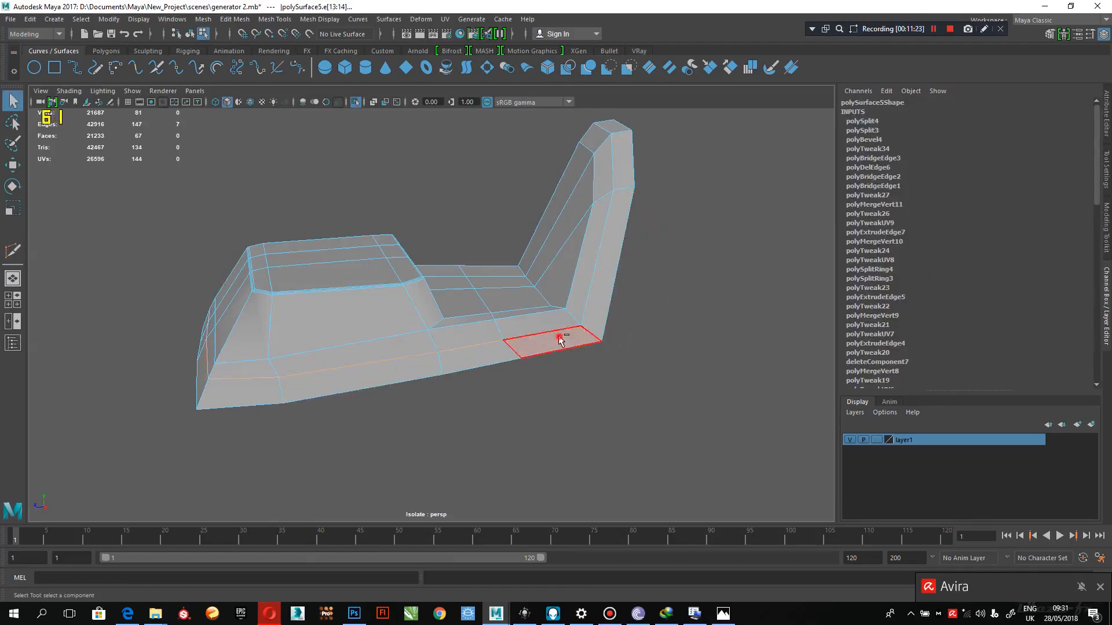
shift+double_click(498, 329)
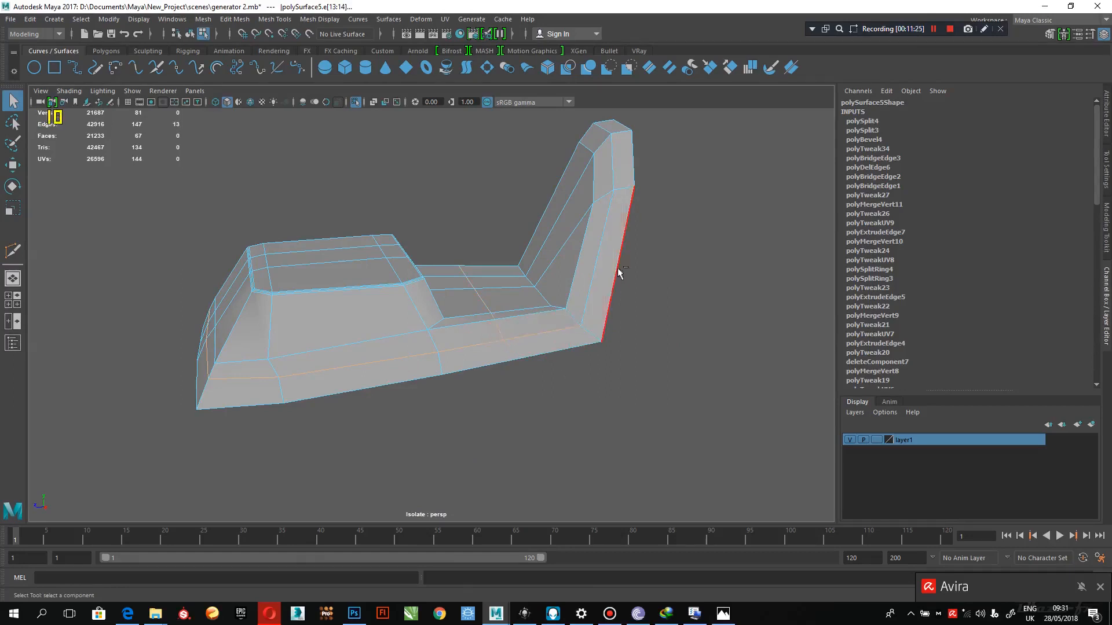
ctrl+drag(500, 346, 499, 344)
mouse_move(511, 360)
alt+mouse_down()
mouse_move(525, 362)
mouse_move(494, 357)
alt+mouse_up()
shift+right_drag(477, 313, 541, 325)
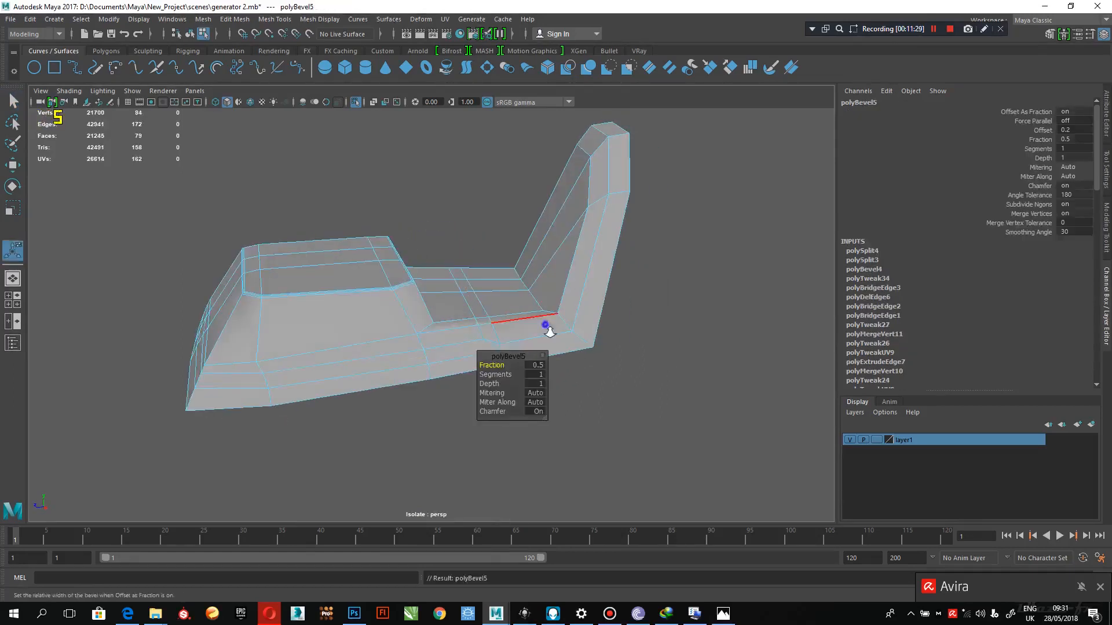
scroll(504, 348, up, 2)
mouse_move(494, 366)
mouse_down()
mouse_move(480, 366)
mouse_move(493, 366)
mouse_up()
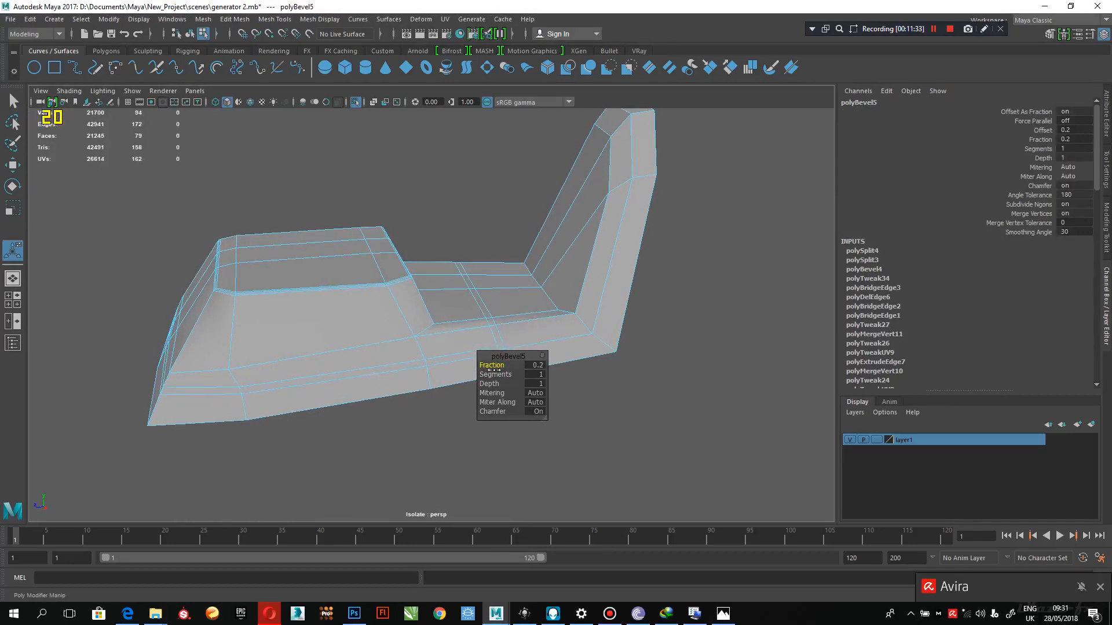
Try two segments on the new bevel, inspect the corner where its loops meet, and undo the segment change
drag(496, 375, 503, 375)
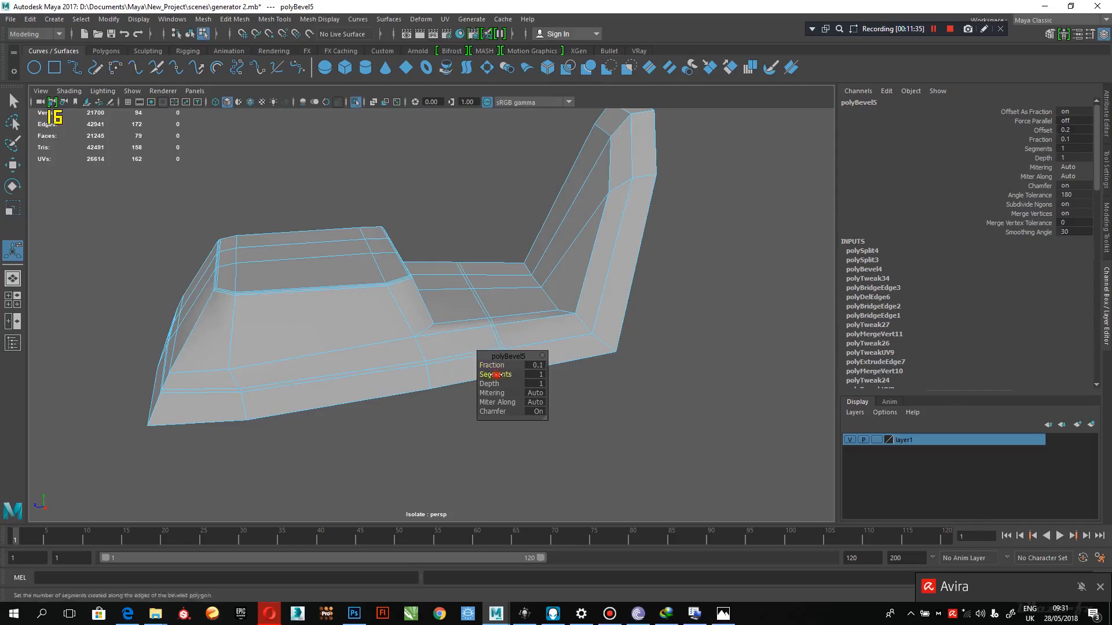
alt+middle_drag(364, 330, 380, 310)
alt+drag(381, 310, 387, 479)
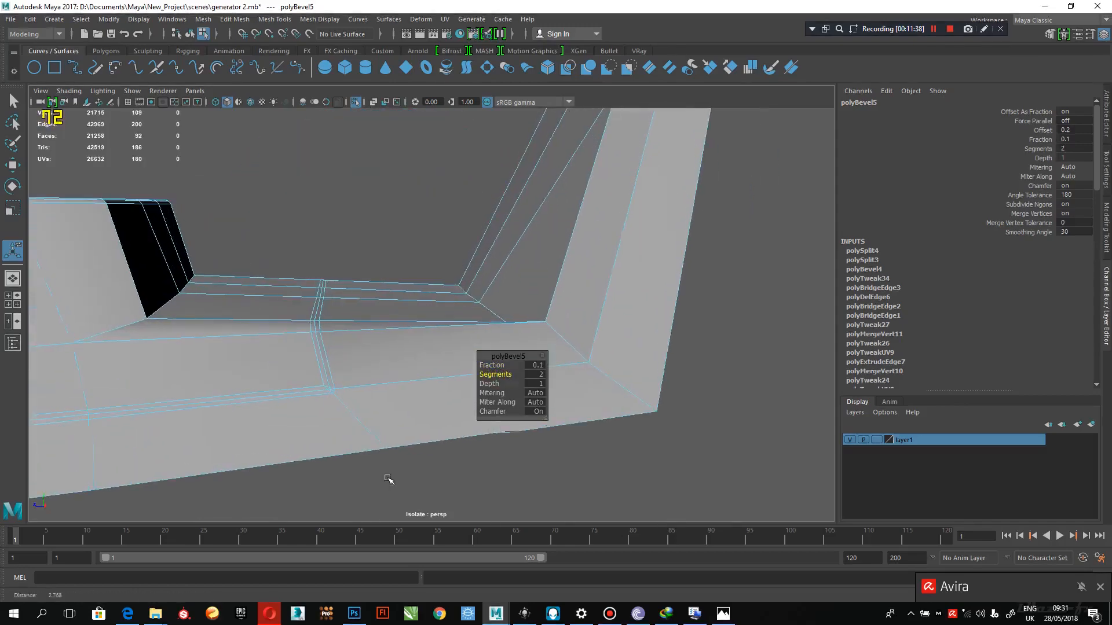
key(ctrl+z)
Use Target Weld to merge the two nearly coincident vertices at the bevel's corner below the recess floor
alt+drag(344, 398, 358, 337)
alt+right_drag(358, 337, 342, 272)
click(404, 346)
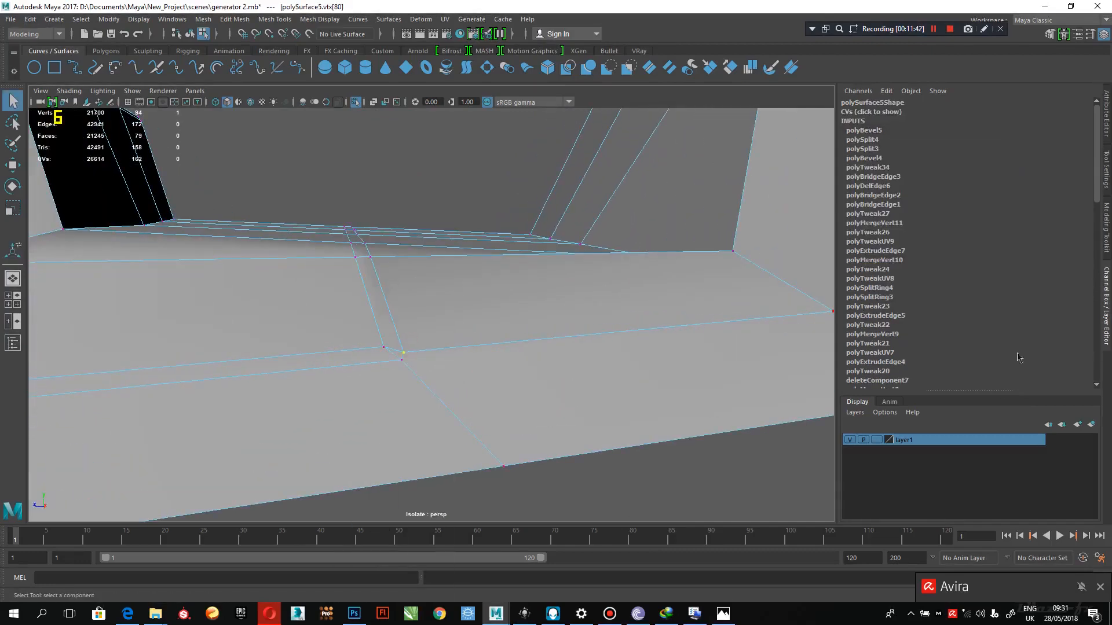
click(1103, 236)
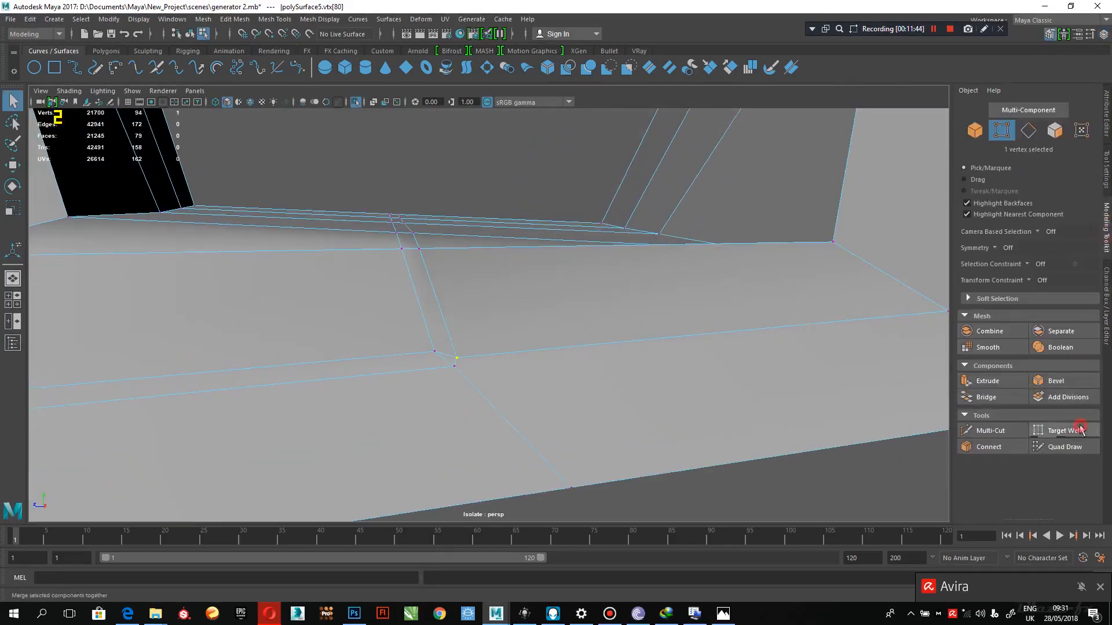
click(1059, 430)
drag(451, 375, 463, 354)
alt+drag(524, 447, 537, 412)
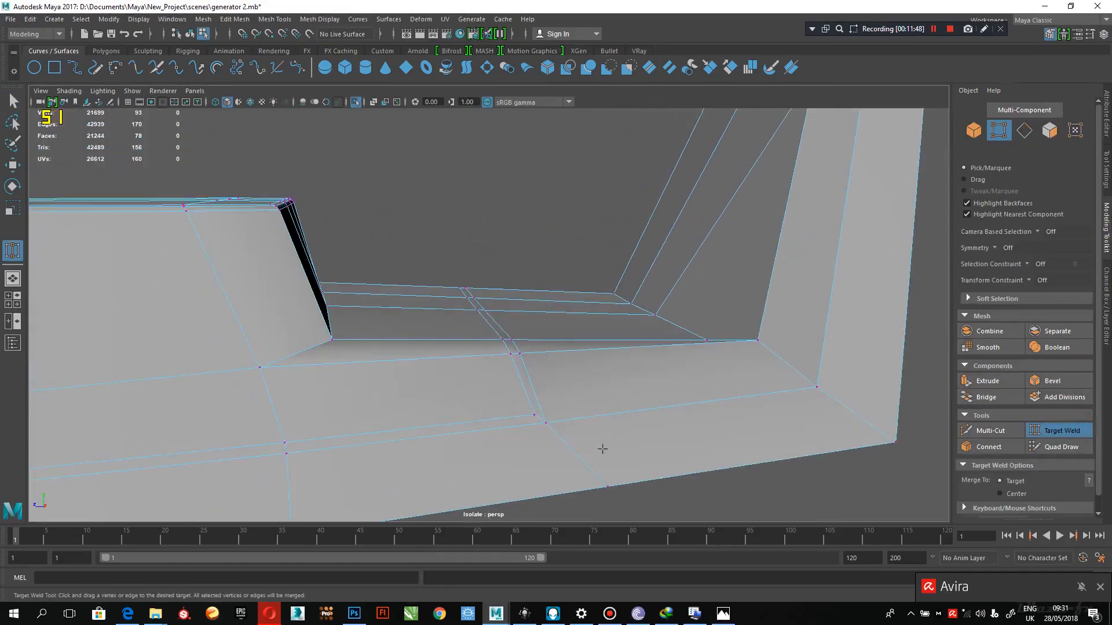
Insert an edge loop between the two bevelled loops along the base's side and across the recess floor
key(q)
right_drag(512, 268, 509, 240)
click(545, 430)
click(540, 419)
shift+right_drag(540, 410, 538, 490)
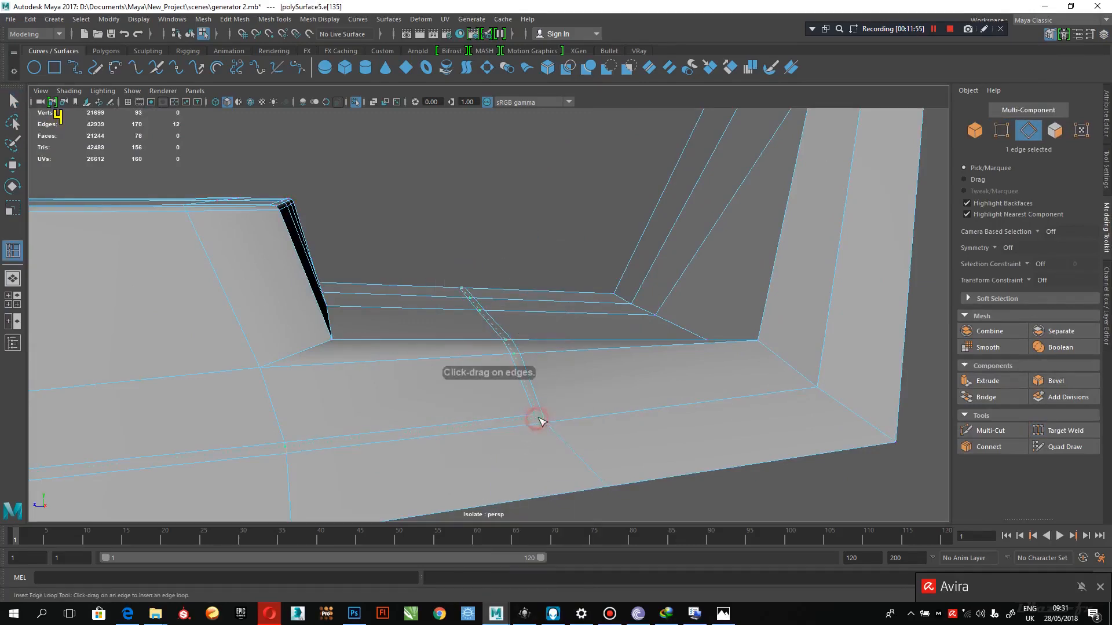
click(542, 418)
alt+drag(608, 446, 658, 439)
key(q)
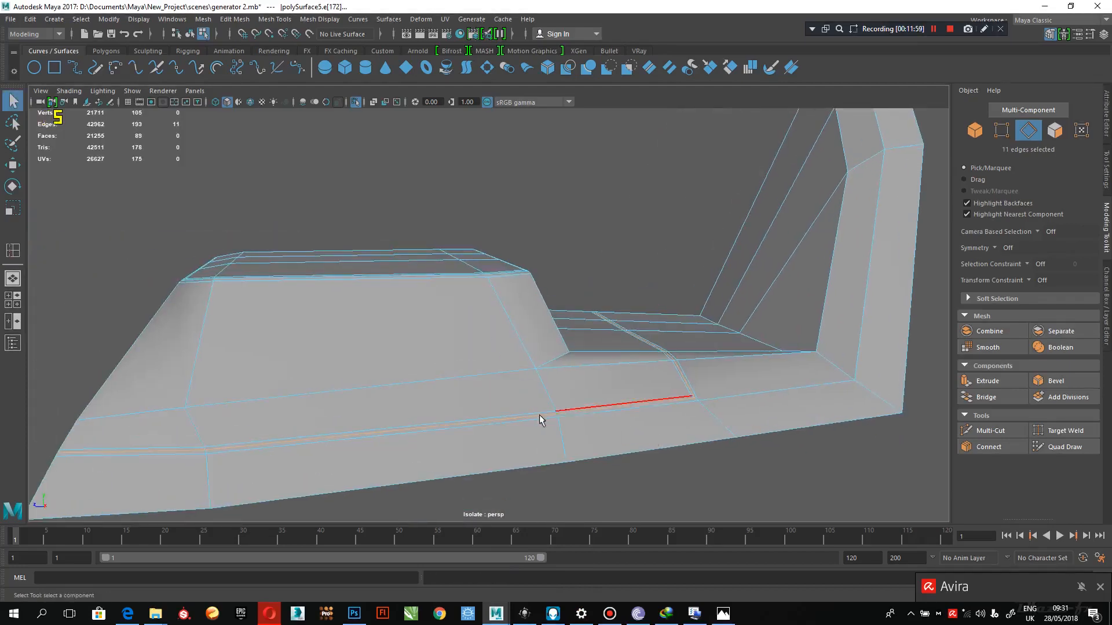
Turn on smooth preview, return the base to object mode and deselect it to check its side profile
key(3)
right_drag(557, 399, 643, 240)
click(648, 223)
scroll(666, 375, down, 5)
alt+drag(620, 375, 421, 425)
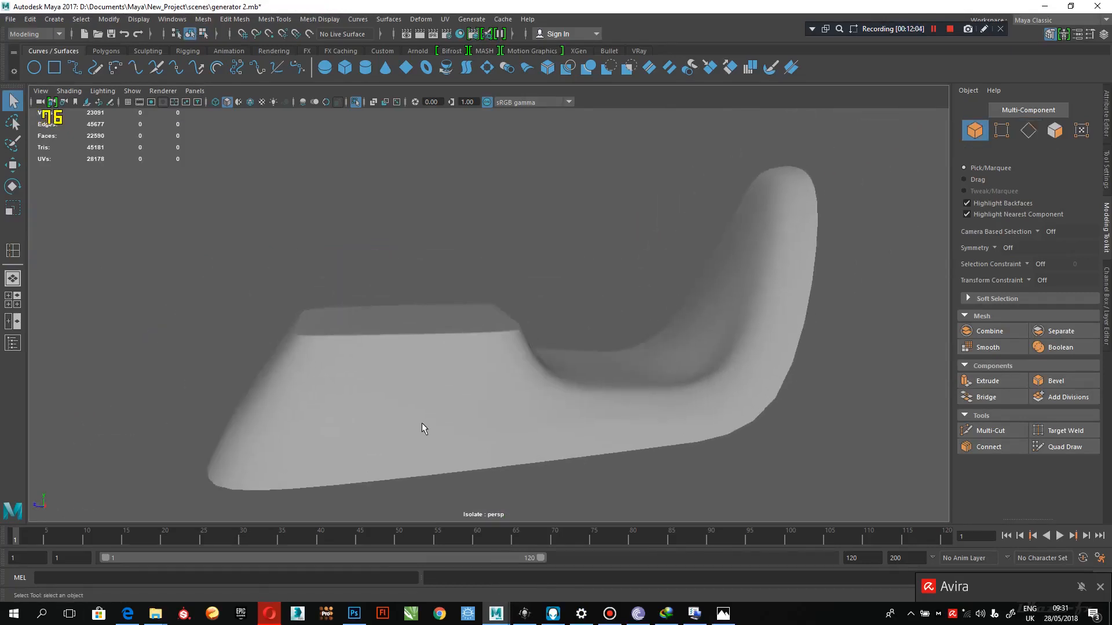
Turn off smooth preview, select the side-band vertices at the end opposite the upright and move them slightly outward to Z 2.76
click(421, 428)
key(1)
alt+middle_drag(472, 418, 631, 369)
right_drag(380, 387, 324, 268)
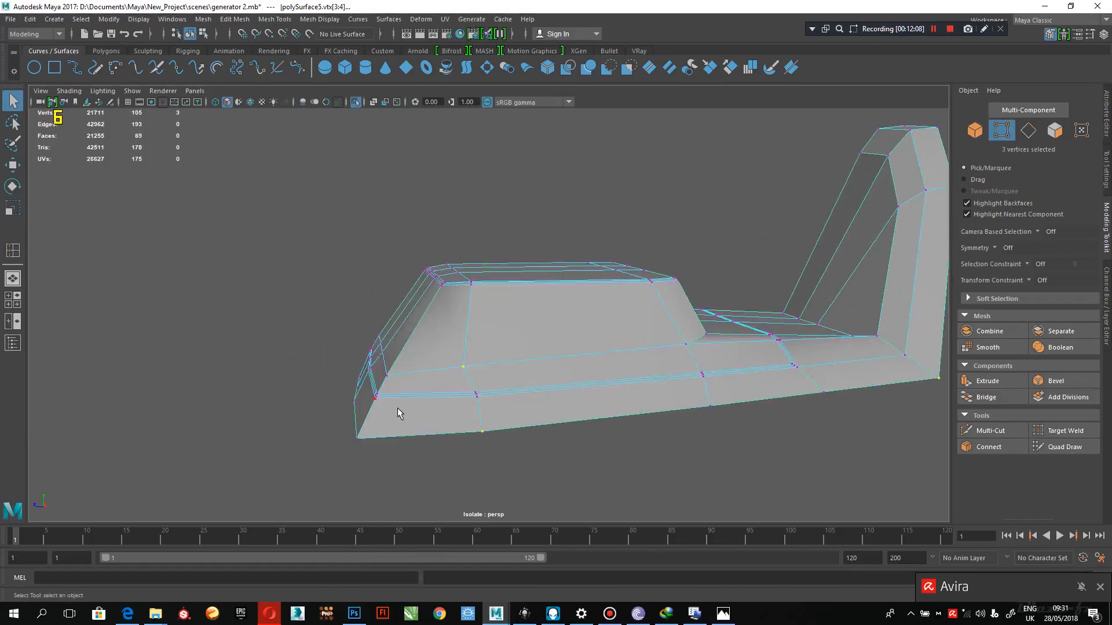
alt+drag(397, 408, 386, 362)
drag(375, 324, 374, 324)
alt+drag(376, 342, 429, 412)
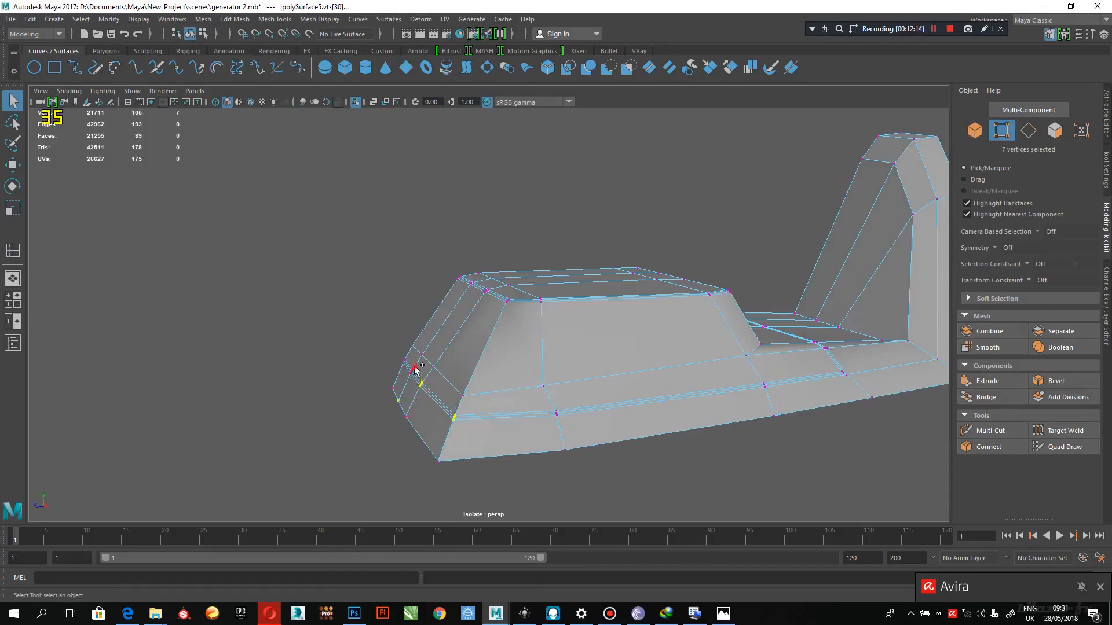
alt+drag(383, 378, 328, 367)
key(w)
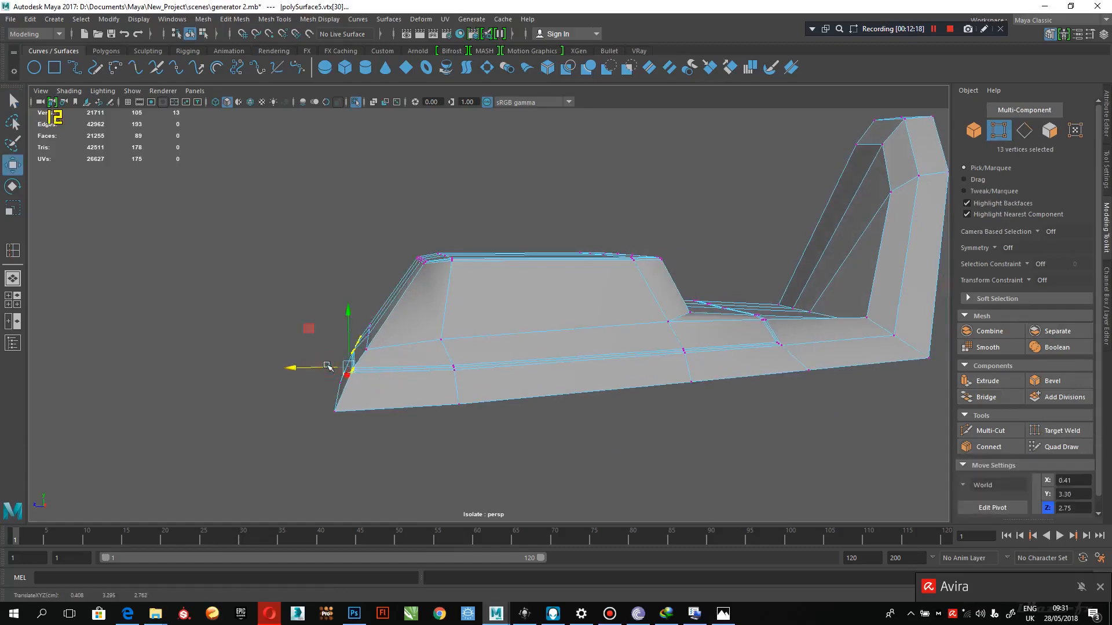
Adjust the vertices around the block end's corner, moving the side vertex above the bevelled band inward to X 0.86
alt+drag(419, 405, 561, 431)
alt+middle_drag(562, 431, 350, 402)
alt+drag(455, 407, 469, 407)
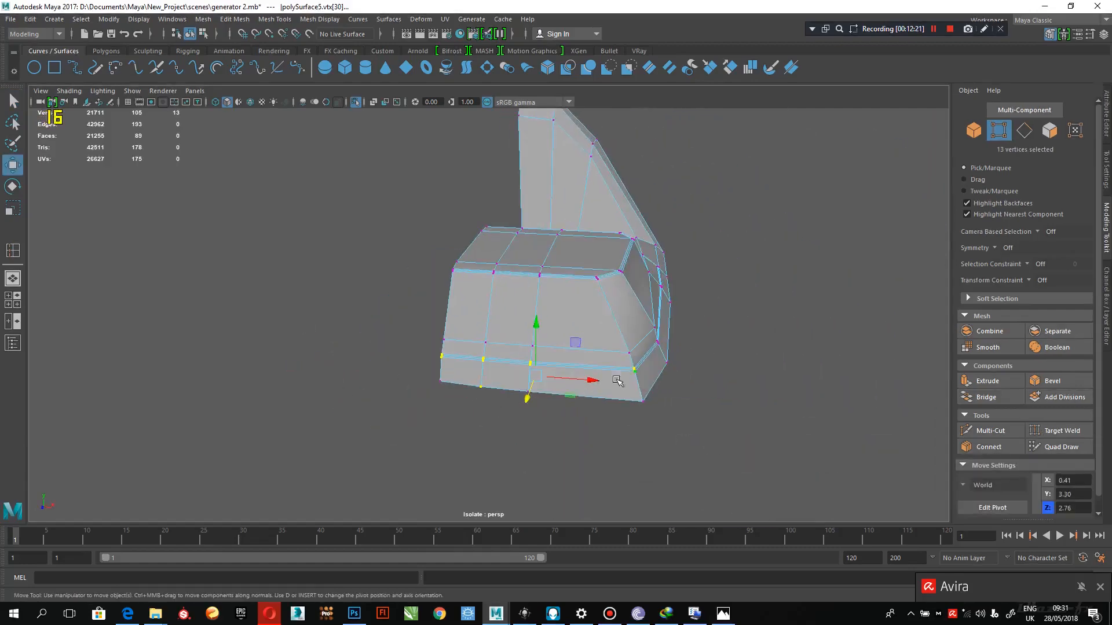
drag(655, 390, 621, 358)
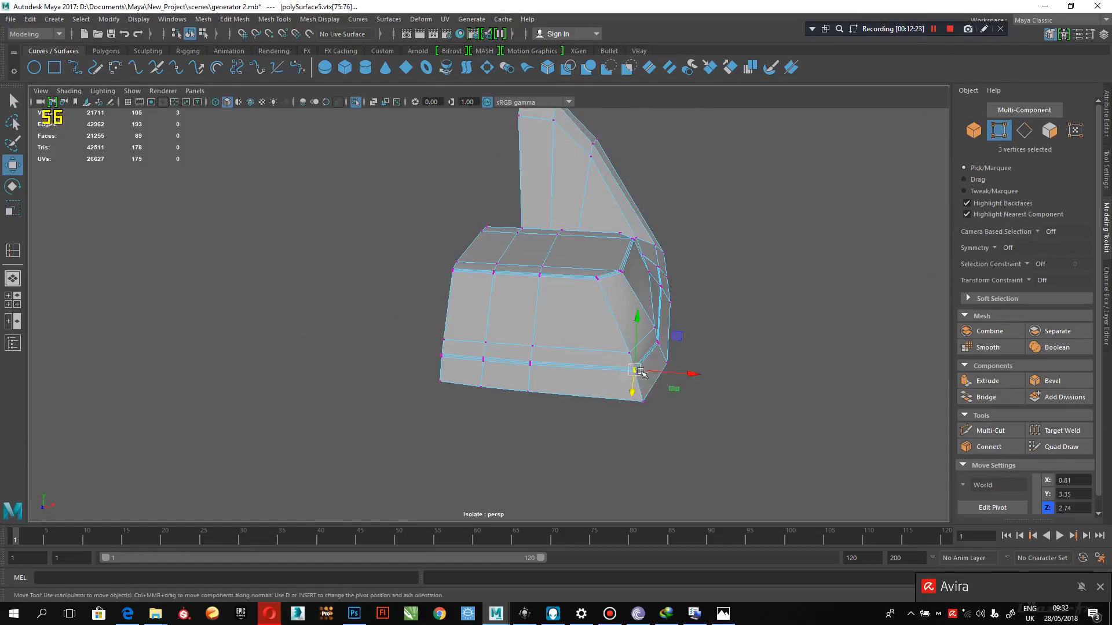
click(650, 371)
click(658, 329)
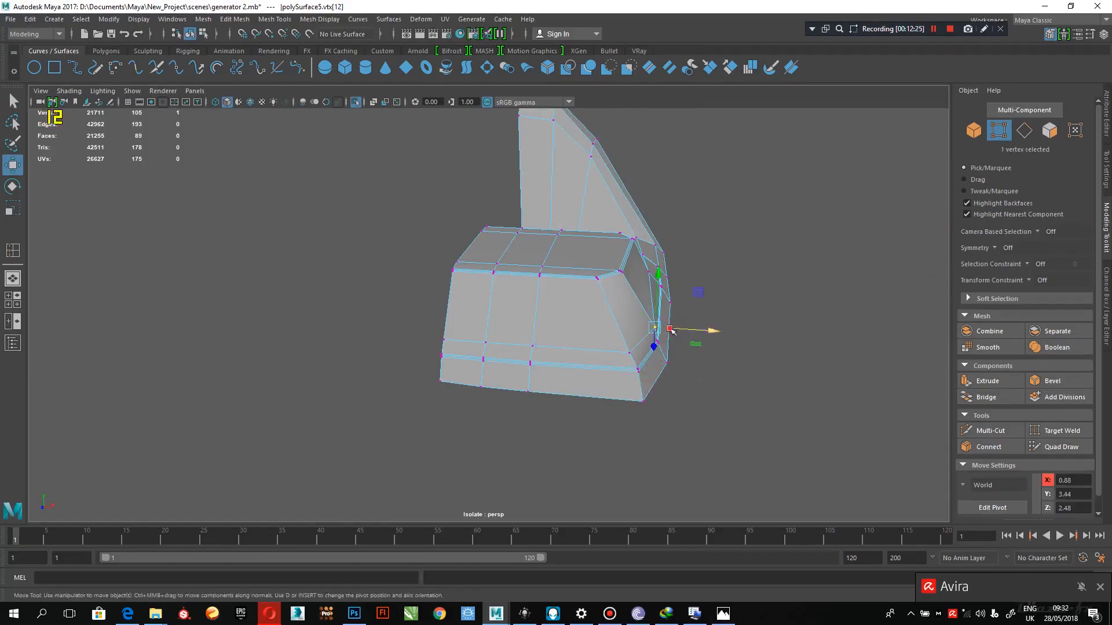
drag(671, 329, 550, 354)
Select the middle edge loop between the bevelled side loops and scale it slightly to shape the groove
alt+right_drag(551, 354, 574, 404)
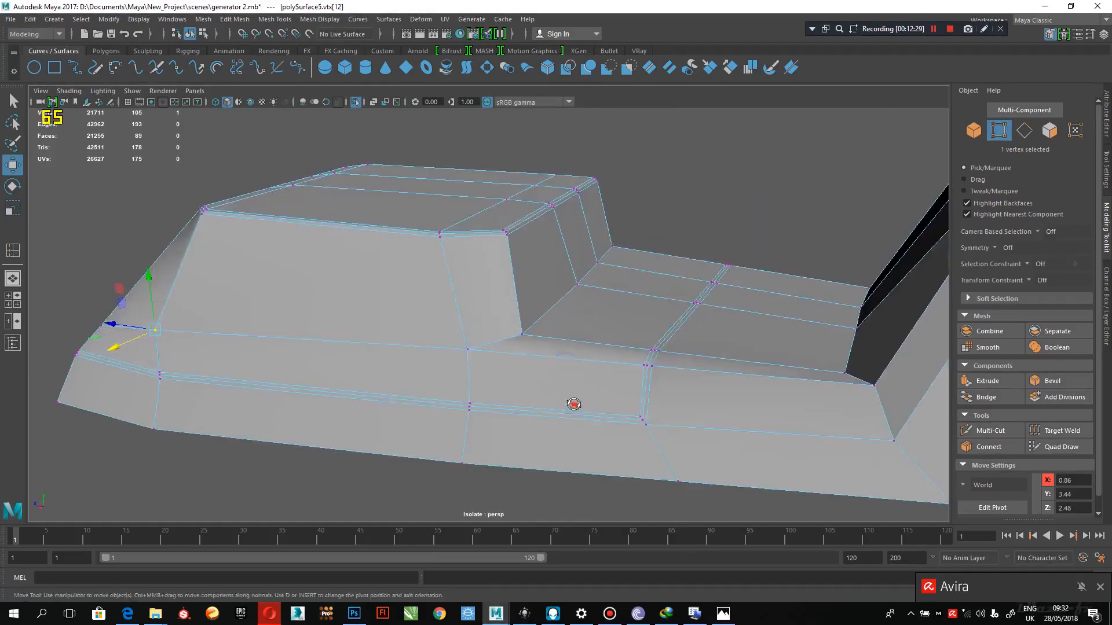
alt+drag(573, 405, 465, 381)
alt+right_drag(441, 377, 471, 236)
right_click(451, 375)
click(470, 371)
double_click(476, 370)
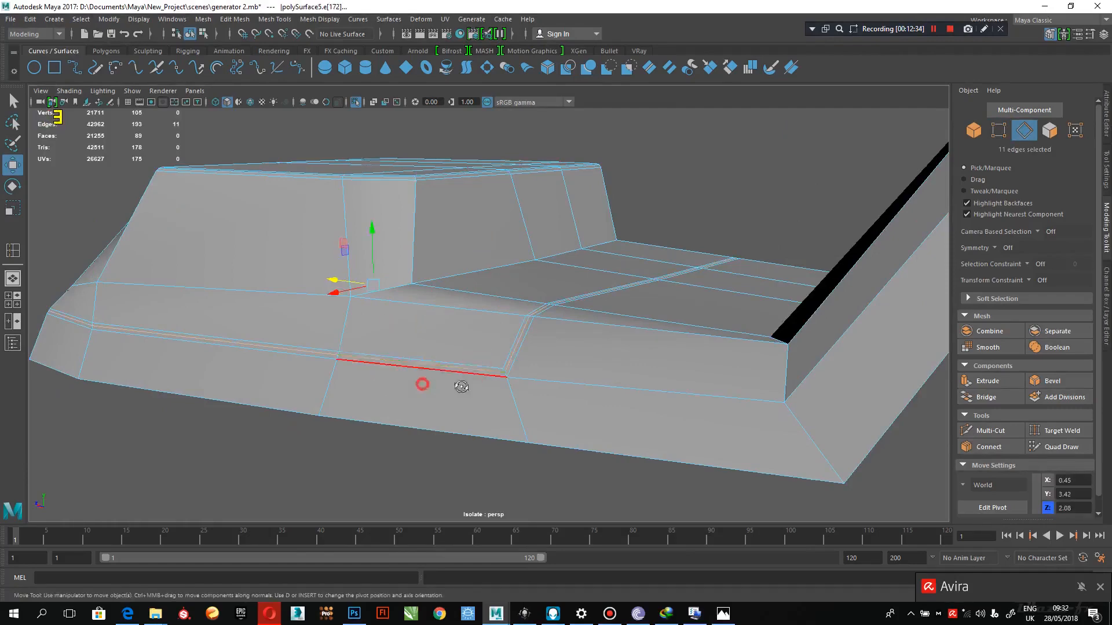
alt+drag(459, 384, 554, 389)
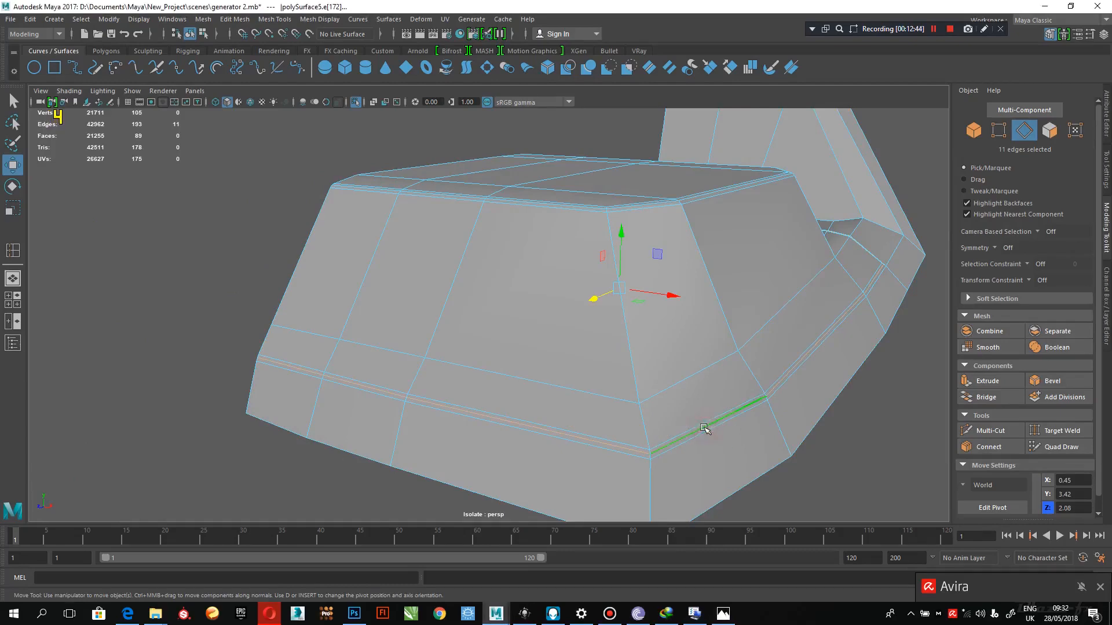
key(r)
drag(618, 289, 622, 289)
alt+drag(660, 369, 567, 356)
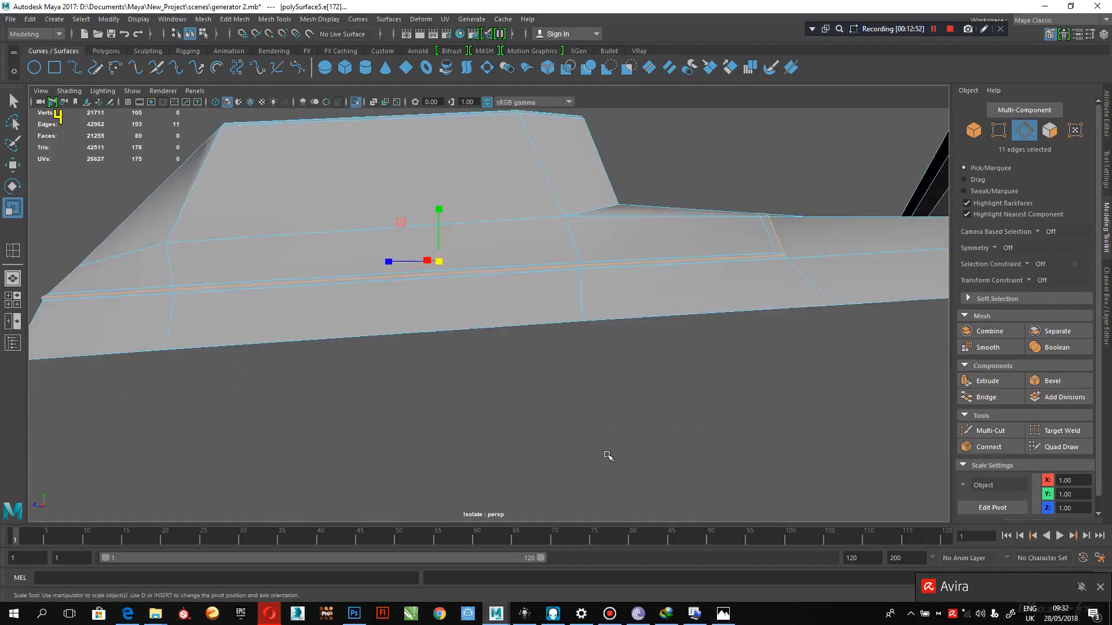
Turn on smooth preview, deselect the base and examine the groove line along its lower side from several angles
key(3)
alt+right_drag(676, 399, 583, 345)
mouse_move(554, 269)
right_down()
mouse_move(555, 278)
mouse_move(612, 251)
right_up()
click(681, 187)
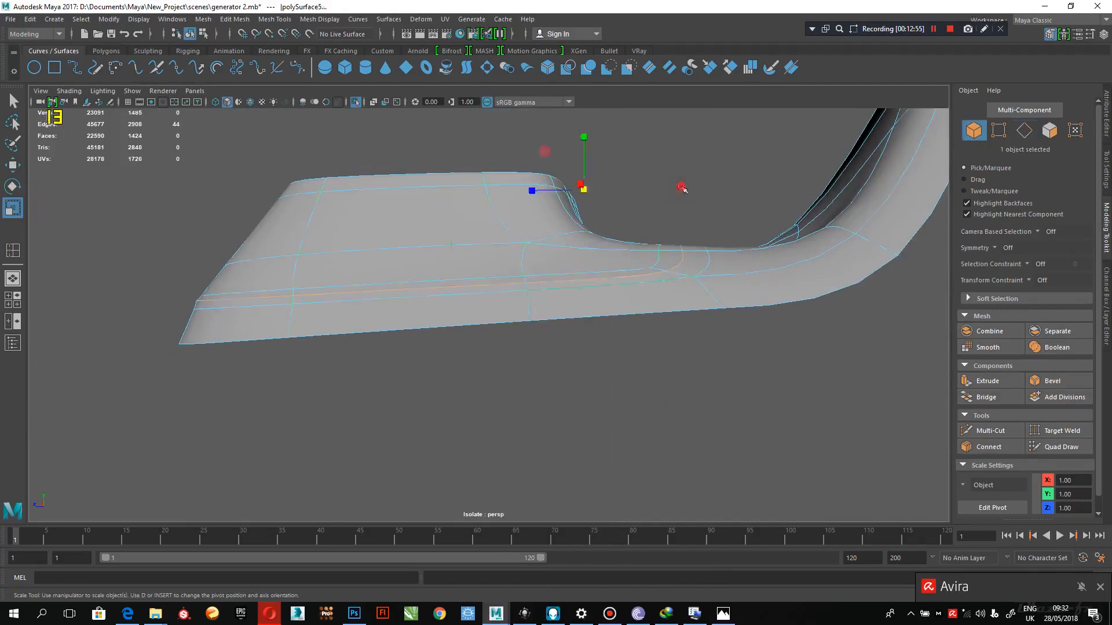
alt+drag(528, 335, 602, 377)
alt+right_drag(623, 388, 425, 365)
alt+drag(442, 367, 503, 375)
alt+right_drag(507, 376, 591, 412)
alt+drag(575, 407, 542, 378)
alt+right_drag(538, 375, 583, 426)
alt+drag(550, 413, 511, 389)
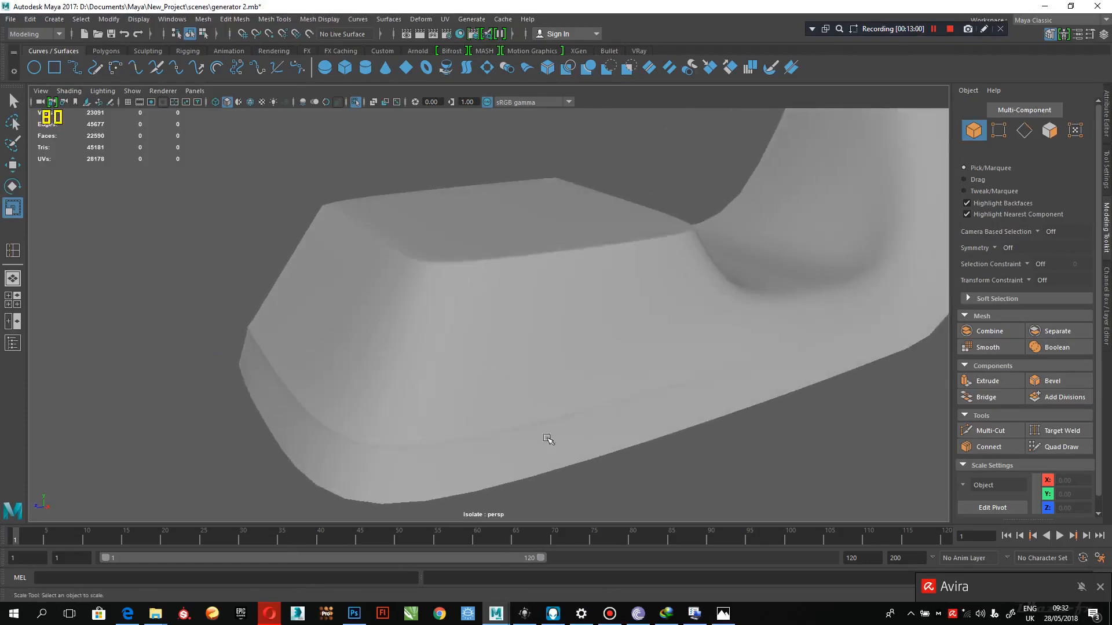
alt+right_drag(547, 438, 435, 405)
Switch to the four-view layout and put the smoothed base into vertex mode, undoing the unwanted vertex selection
key(space)
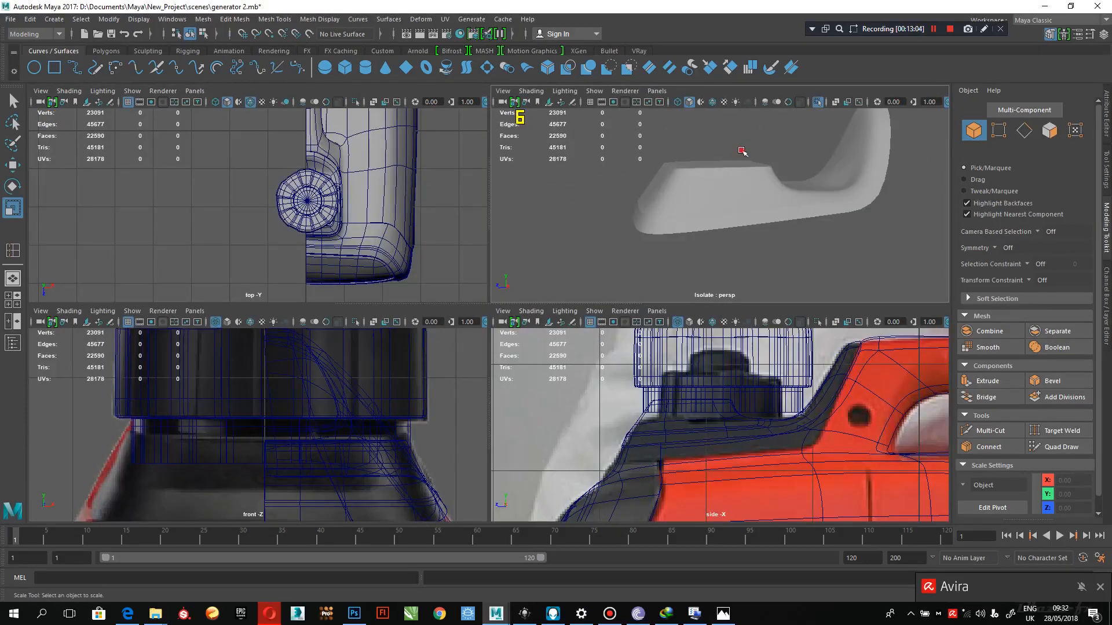
click(707, 188)
right_drag(672, 188, 633, 188)
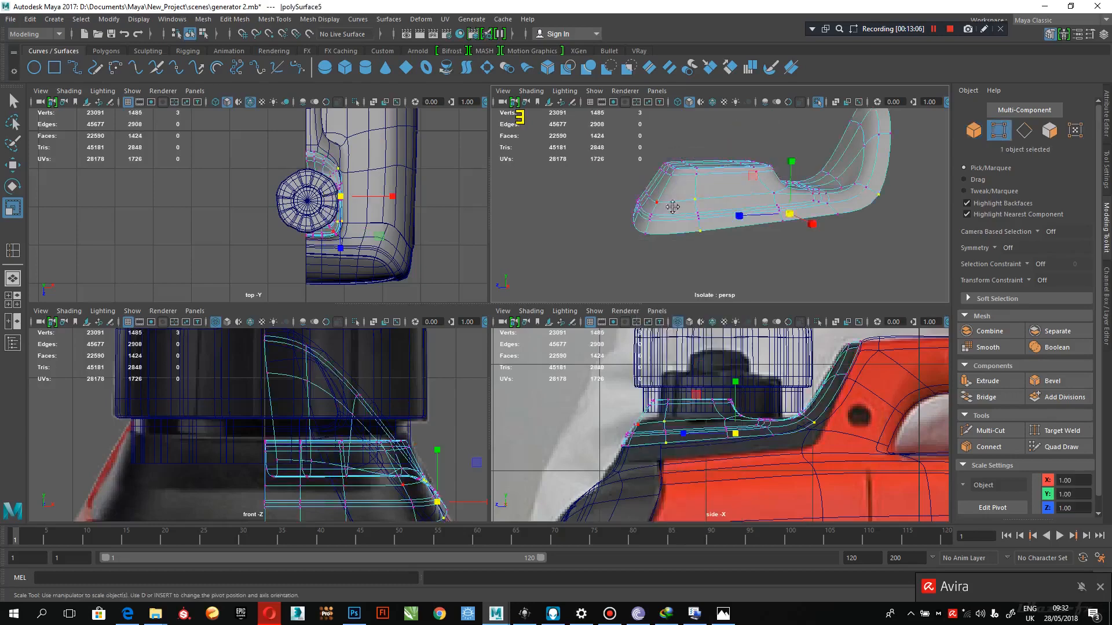
scroll(648, 264, up, 5)
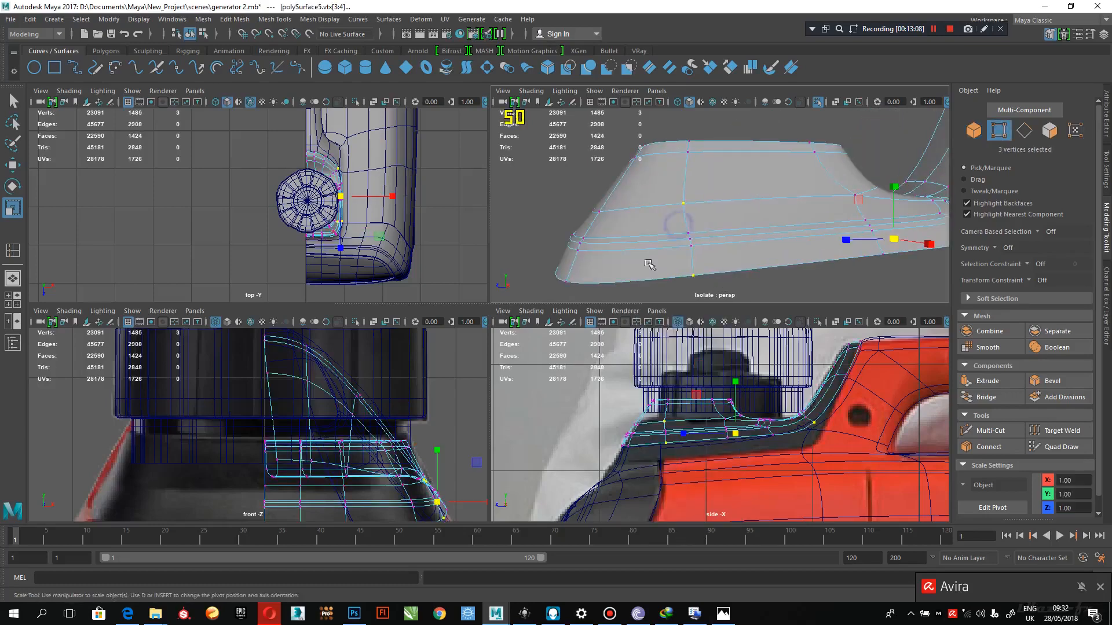
drag(639, 228, 574, 213)
key(ctrl+z)
Select the groove's vertices around the block end and along the side up to the recess, and raise them to Y 3.45
alt+drag(610, 267, 635, 274)
ctrl+drag(636, 278, 599, 254)
alt+drag(618, 273, 581, 269)
shift+drag(737, 207, 678, 247)
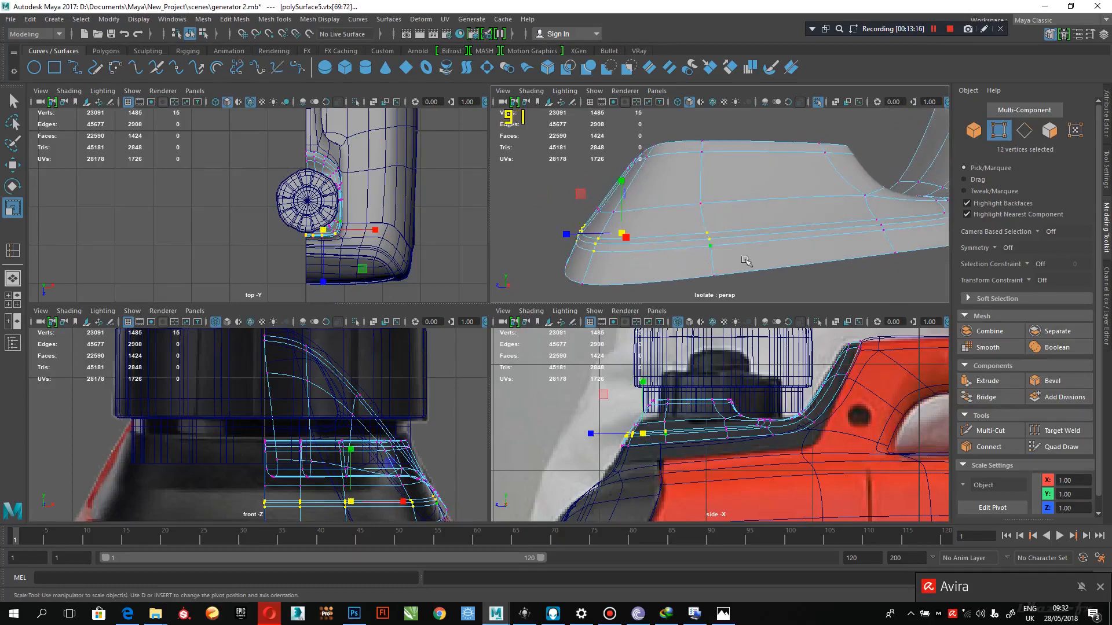
alt+middle_drag(745, 262, 641, 271)
shift+drag(669, 225, 637, 246)
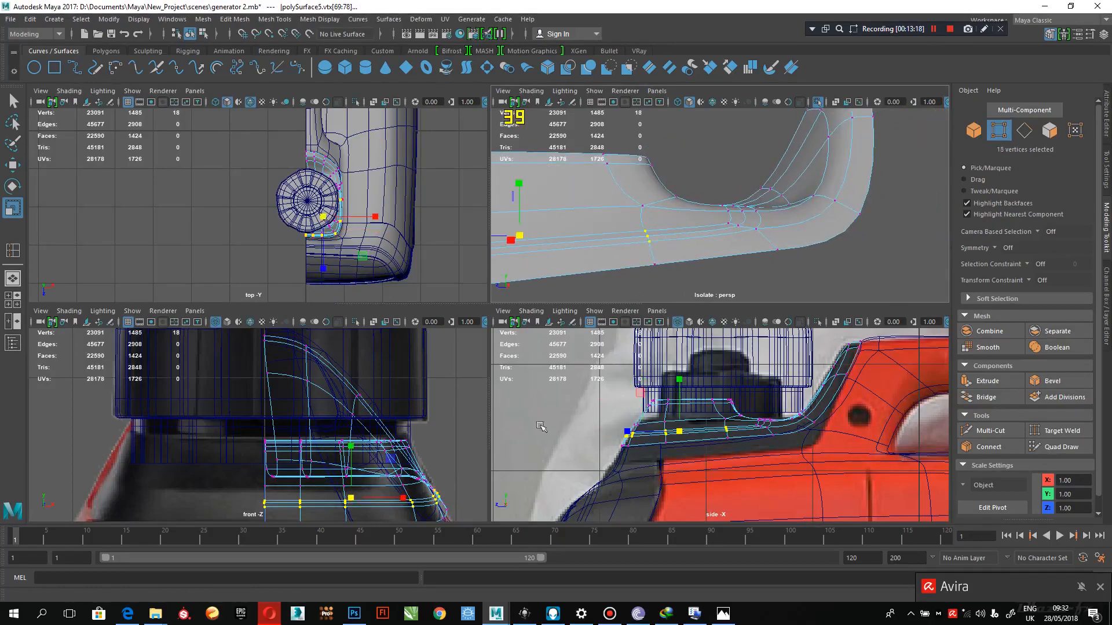
alt+drag(748, 243, 751, 244)
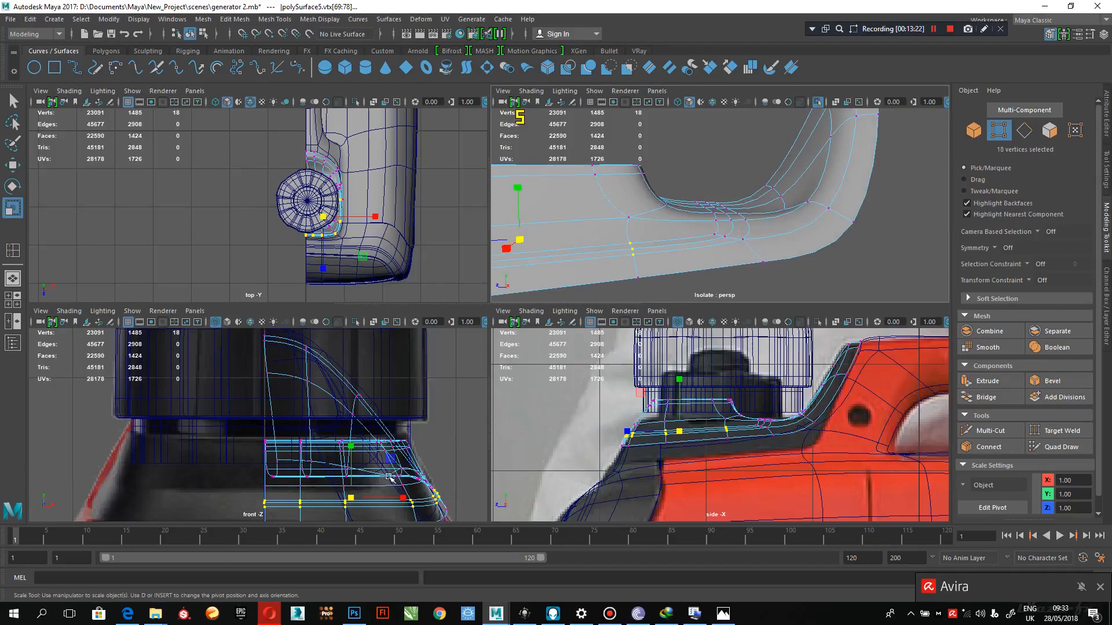
key(w)
drag(350, 461, 361, 450)
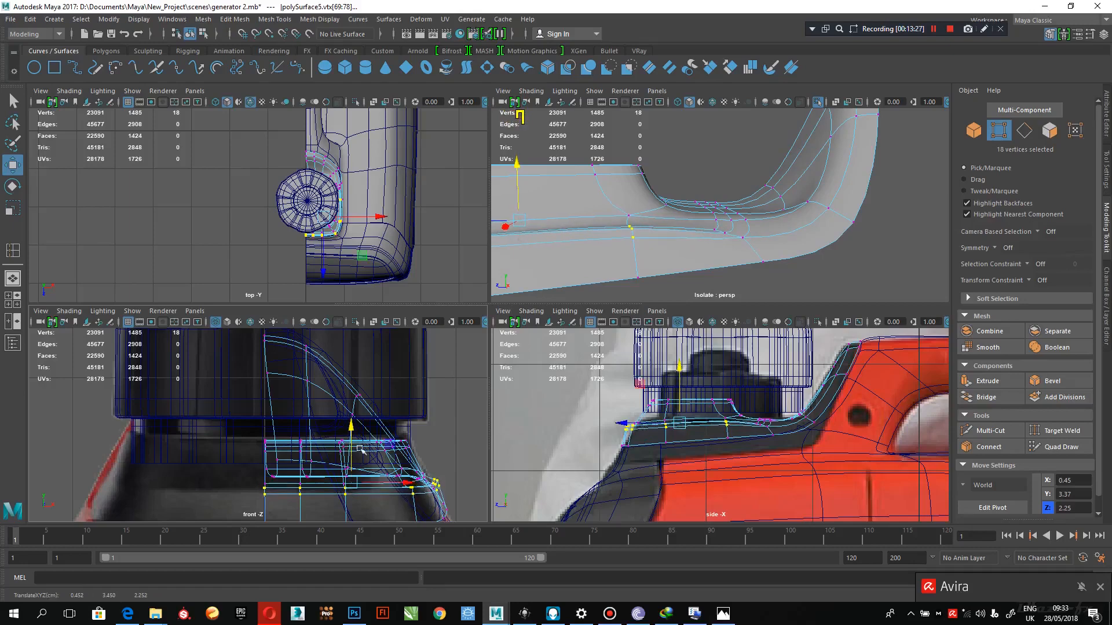
Select the three groove vertices beside the recess floor and raise them to Y 3.47
drag(766, 249, 698, 224)
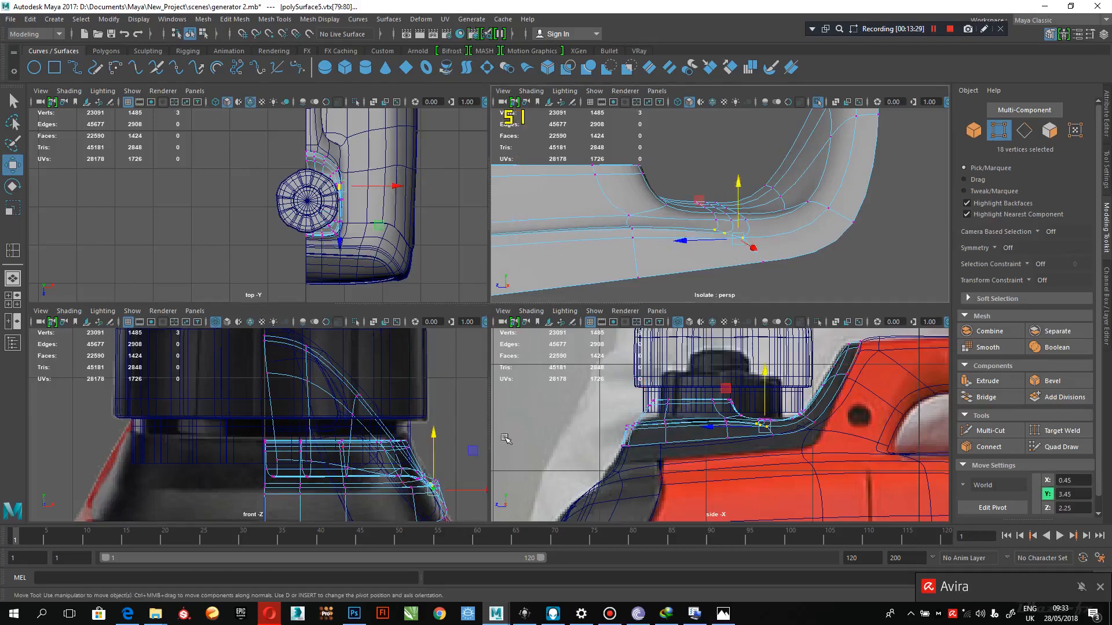
drag(431, 452, 433, 442)
alt+drag(644, 333, 641, 340)
alt+drag(711, 256, 798, 233)
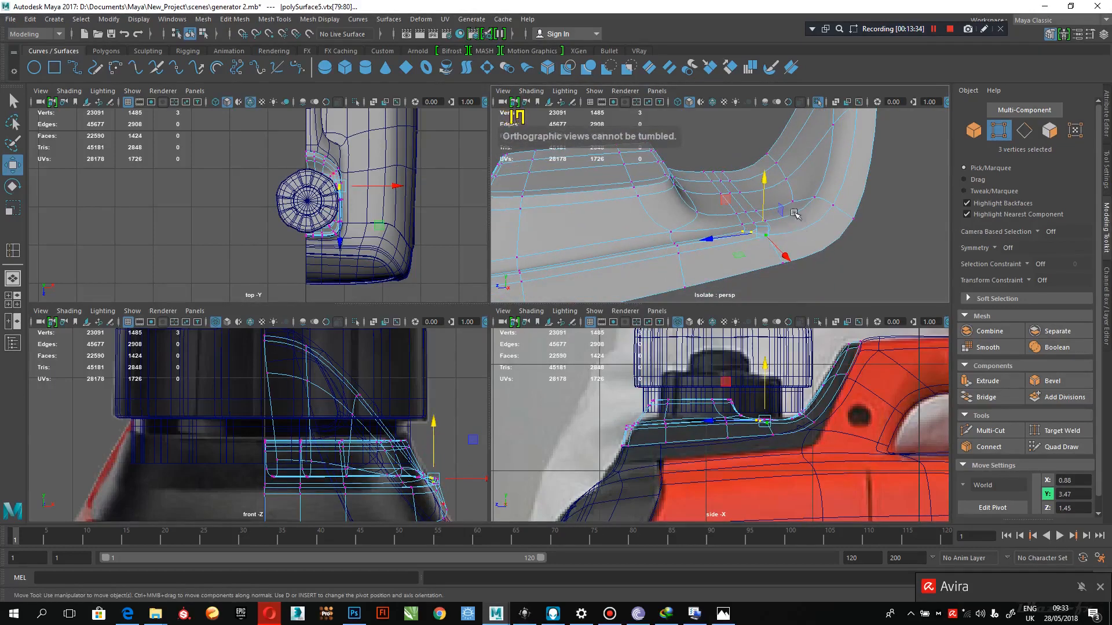
Return the base to object mode, deselect it and examine the raised groove along the side and block end
right_drag(781, 203, 828, 185)
click(880, 247)
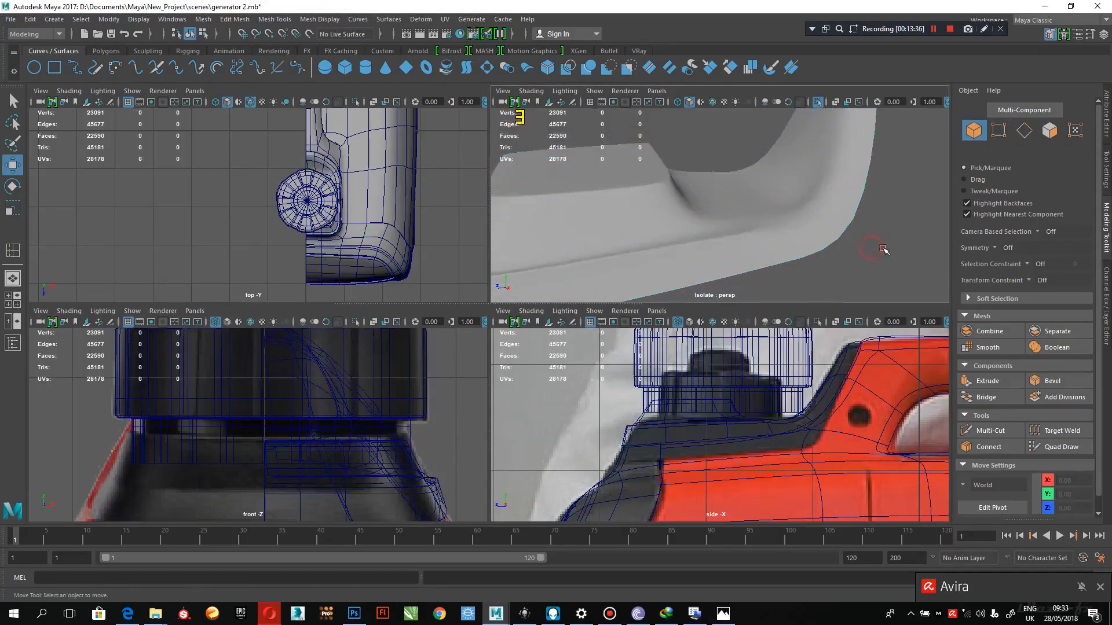
scroll(875, 243, down, 3)
alt+drag(825, 221, 640, 228)
Turn off the base's smooth preview and select the edges along the groove at the block end
click(640, 200)
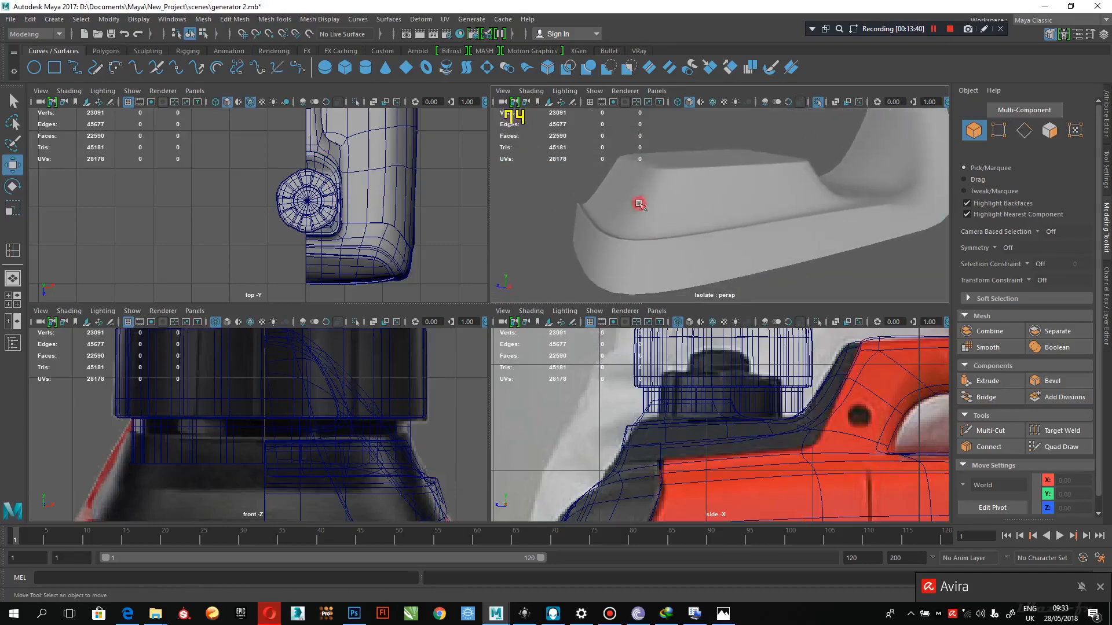
alt+right_drag(668, 207, 689, 256)
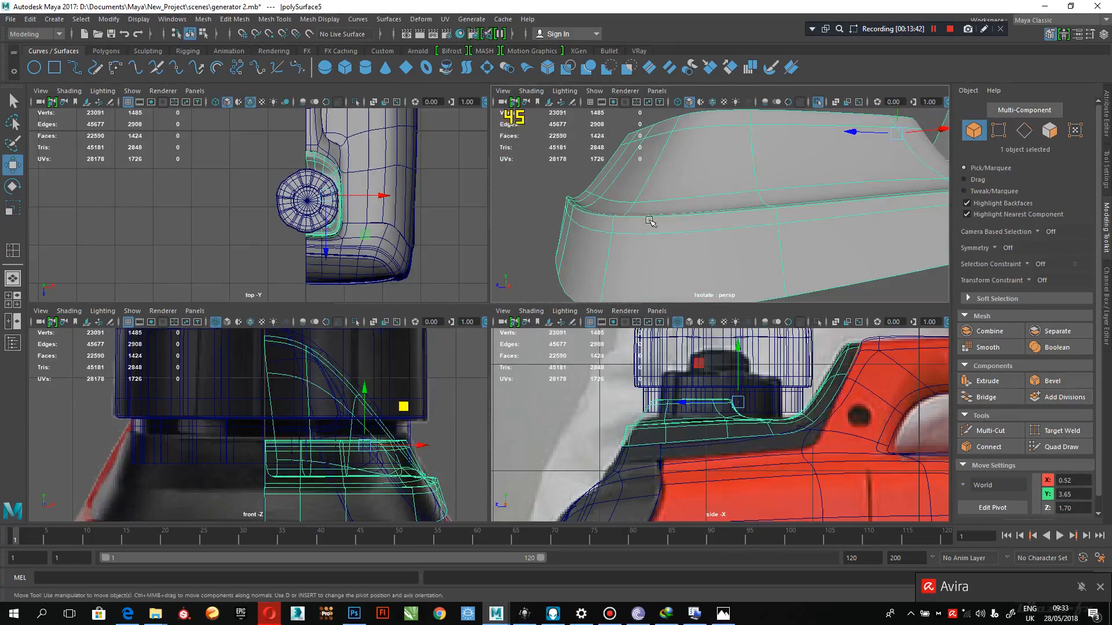
key(1)
alt+drag(641, 205, 624, 245)
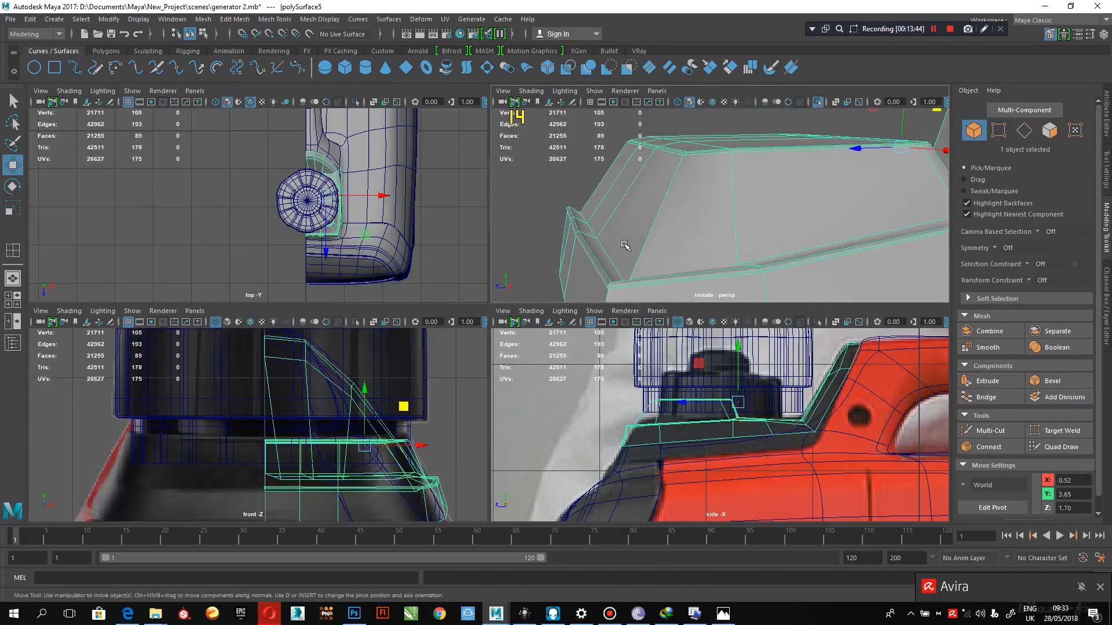
right_drag(599, 222, 591, 195)
click(583, 219)
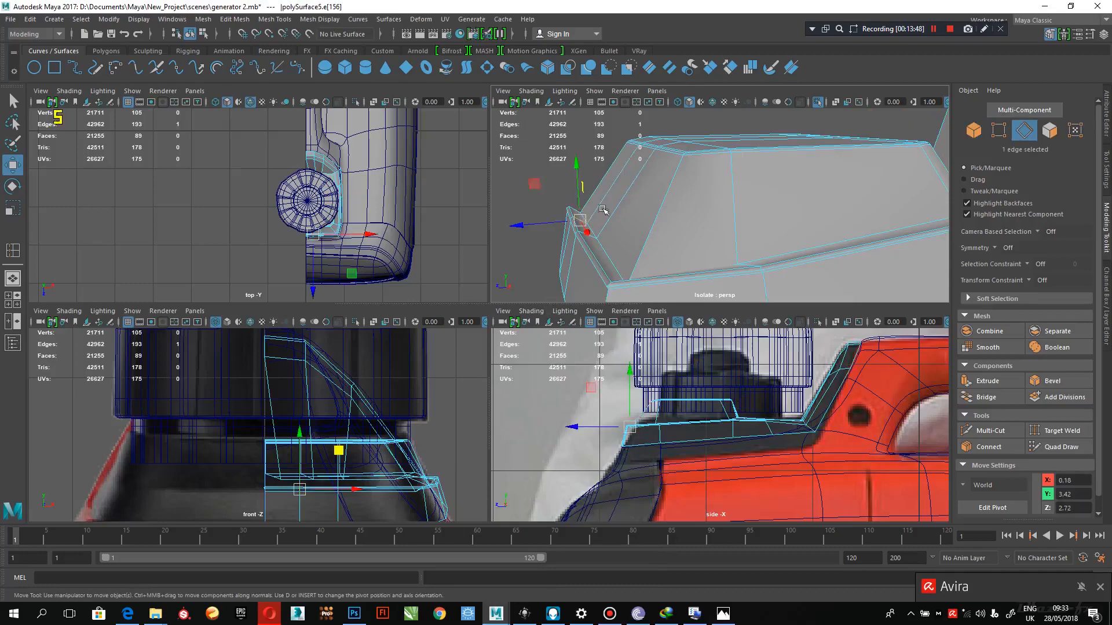
double_click(618, 255)
In vertex mode, move the vertex at the block's lower corner beside the recess to Y 3.54
alt+drag(619, 255, 730, 265)
right_drag(696, 254, 671, 251)
click(696, 255)
drag(695, 239, 724, 212)
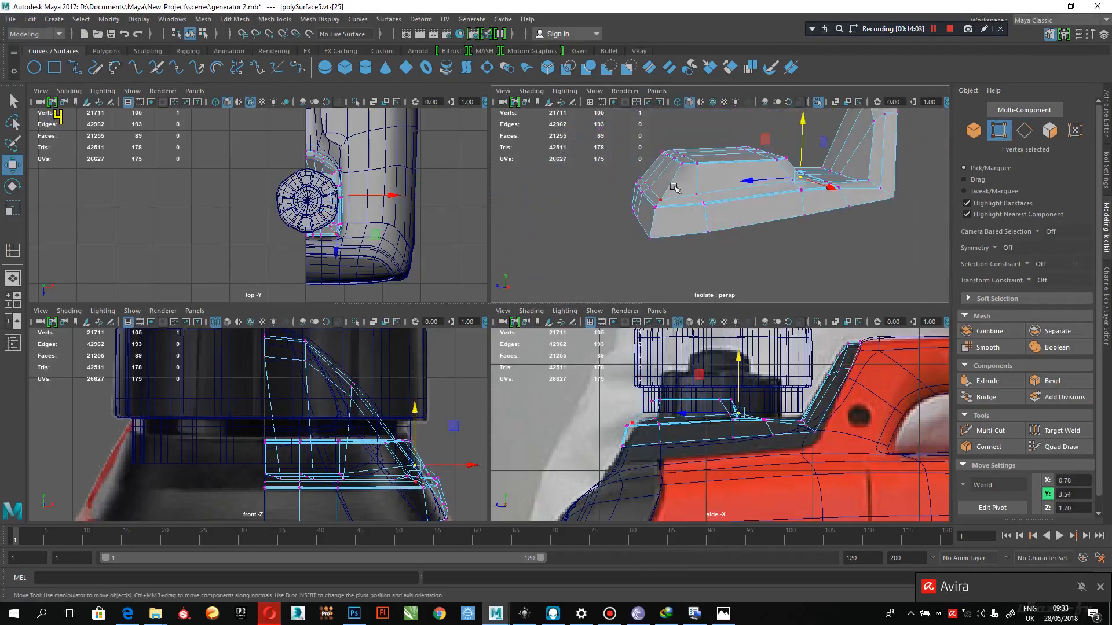
Return the isolated cap-base piece to object mode with smooth mesh preview and deselect it
right_drag(655, 186, 665, 155)
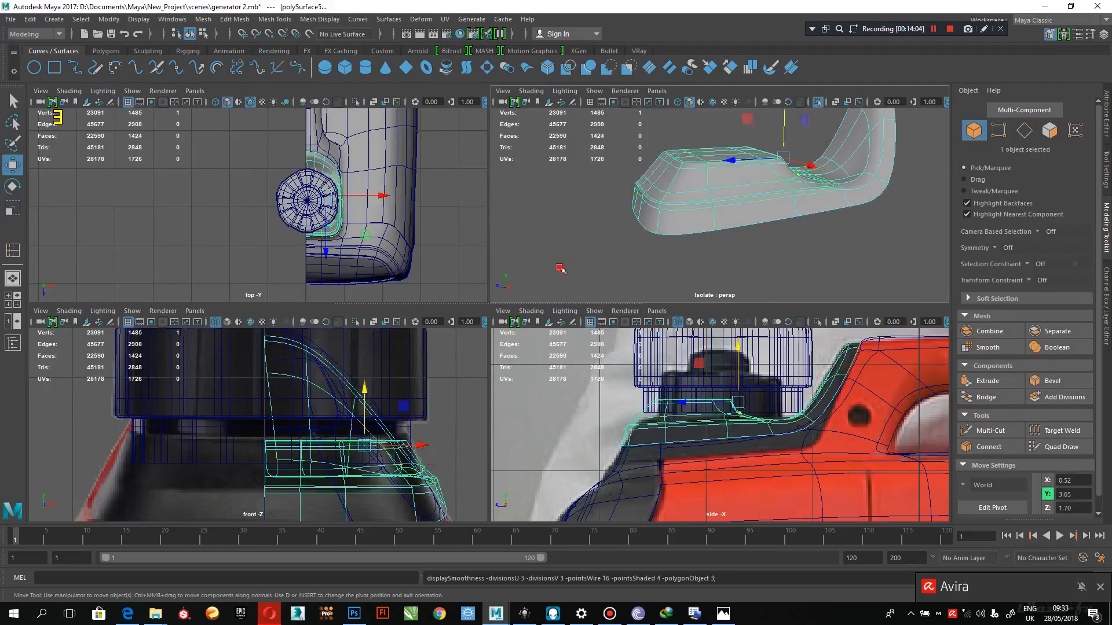
click(595, 247)
alt+drag(594, 248, 650, 228)
alt+right_drag(659, 246, 694, 250)
alt+middle_drag(694, 250, 635, 272)
click(344, 470)
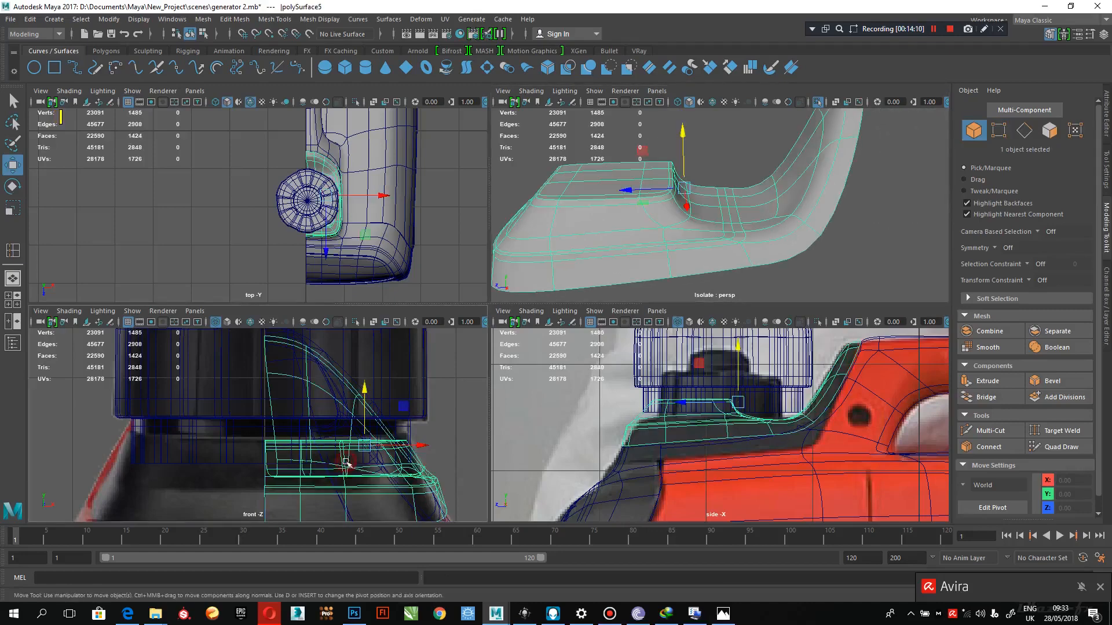
click(722, 297)
mouse_move(637, 268)
alt+mouse_down()
mouse_move(646, 251)
mouse_move(625, 267)
mouse_move(628, 258)
alt+mouse_up()
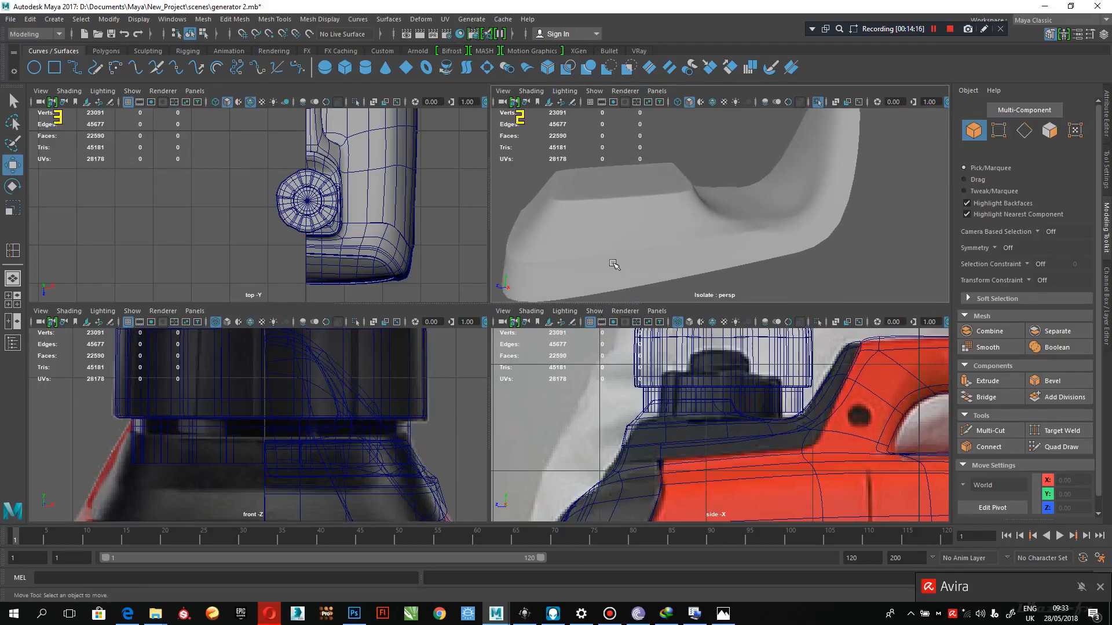
Inspect the smoothed cap-base shape and compare it with the reference photo honda-generator-before-photo.jpg
alt+drag(693, 218, 710, 237)
scroll(381, 466, down, 5)
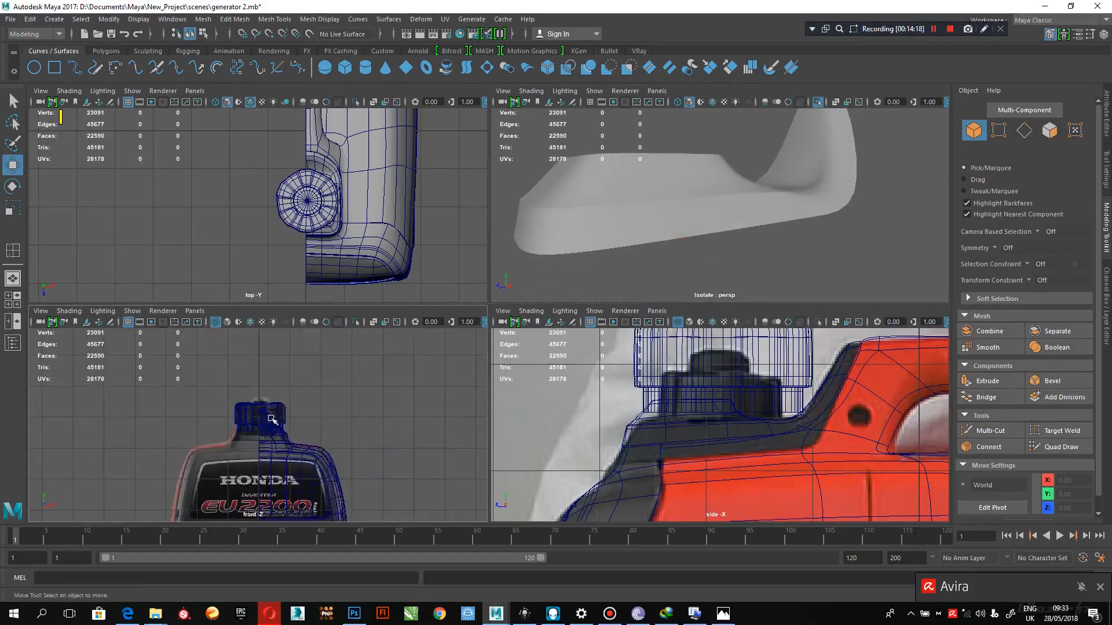
scroll(344, 495, up, 5)
click(312, 475)
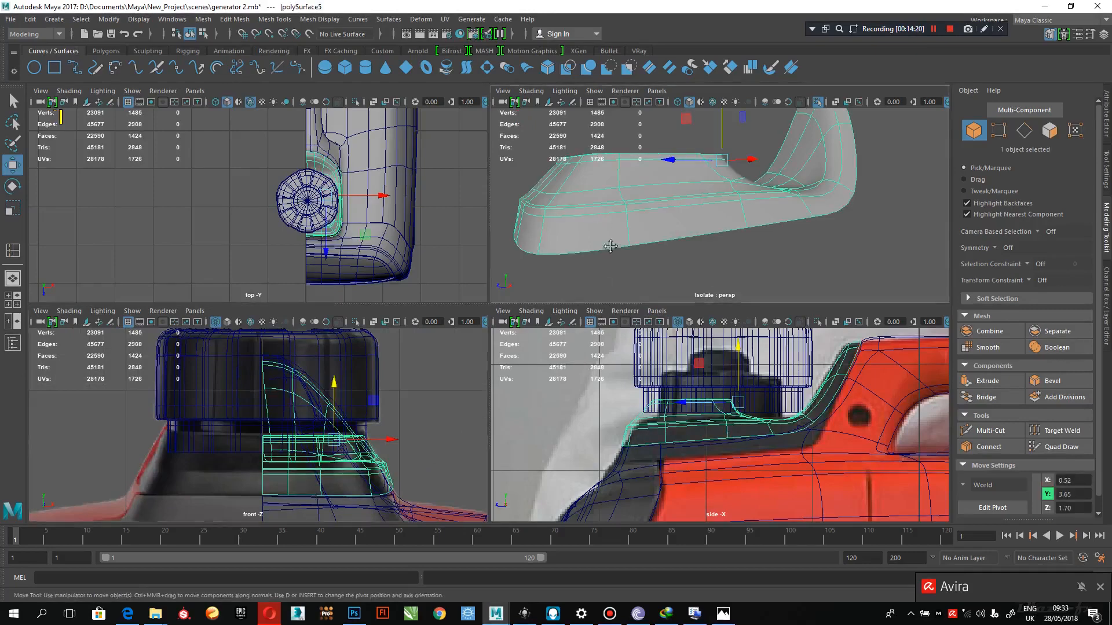
key(f)
scroll(786, 245, down, 2)
click(822, 231)
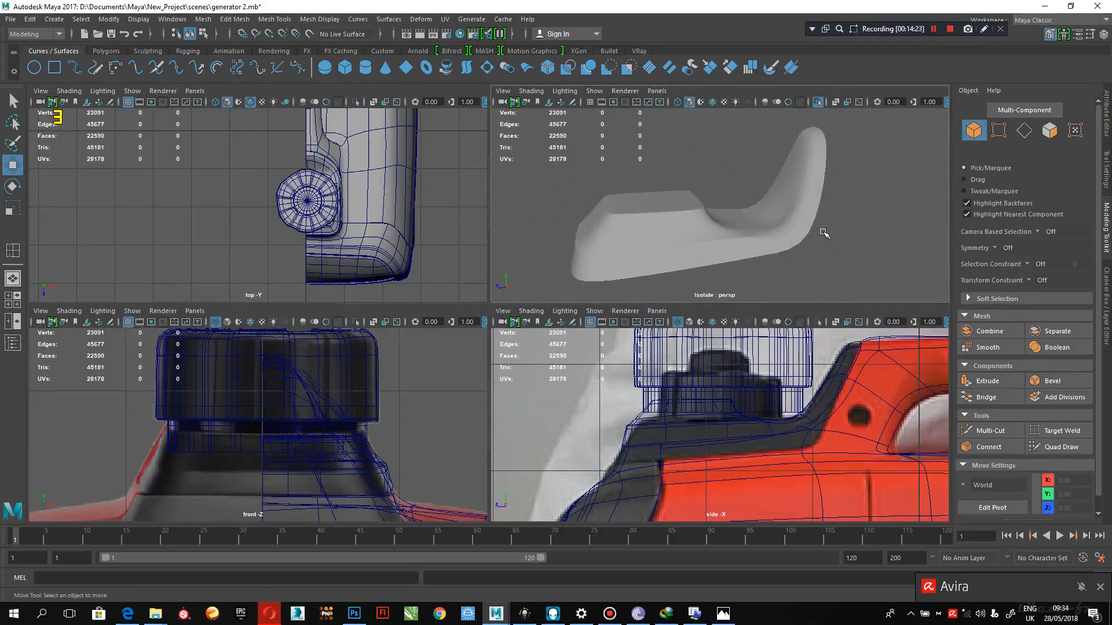
click(725, 614)
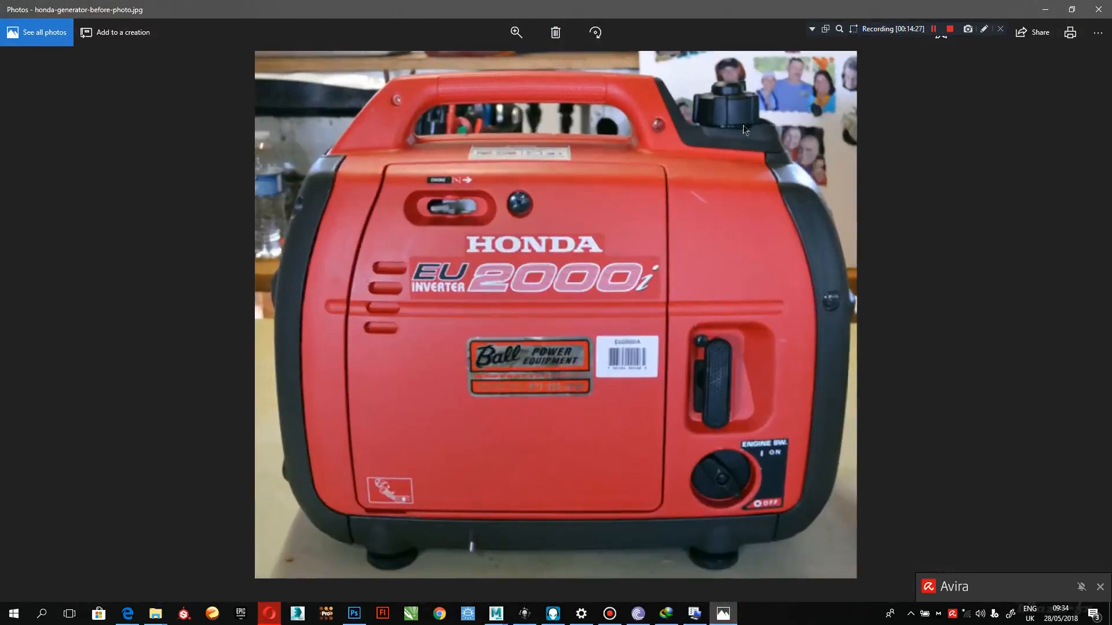
click(1046, 17)
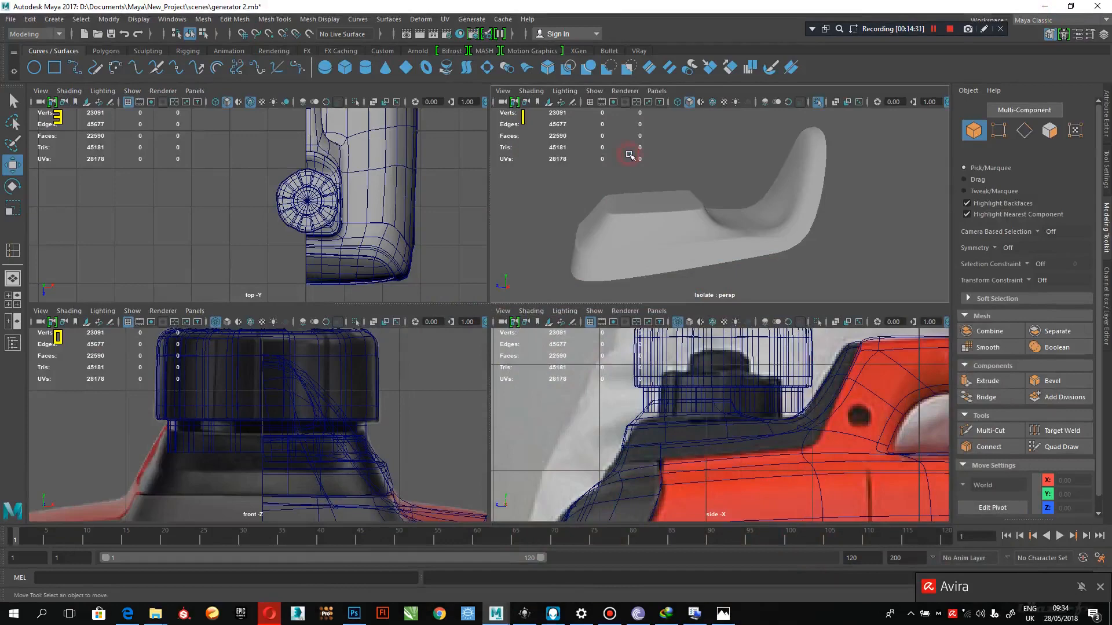
Show the whole model again and scale the fuel cap down uniformly to about 0.79
key(ctrl+1)
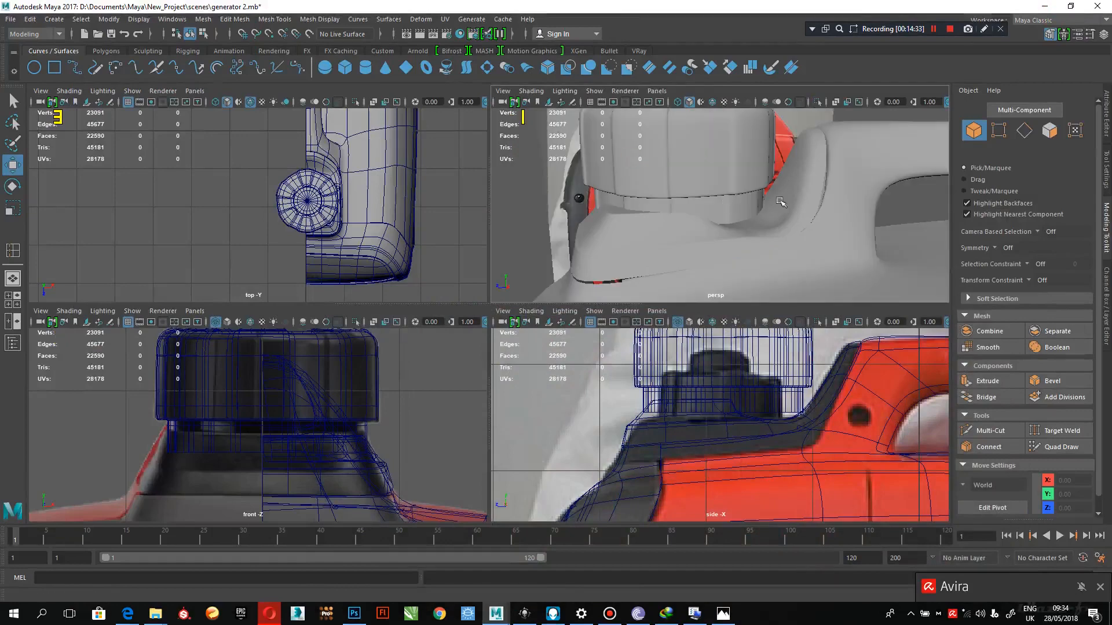
click(740, 172)
alt+drag(740, 172, 752, 268)
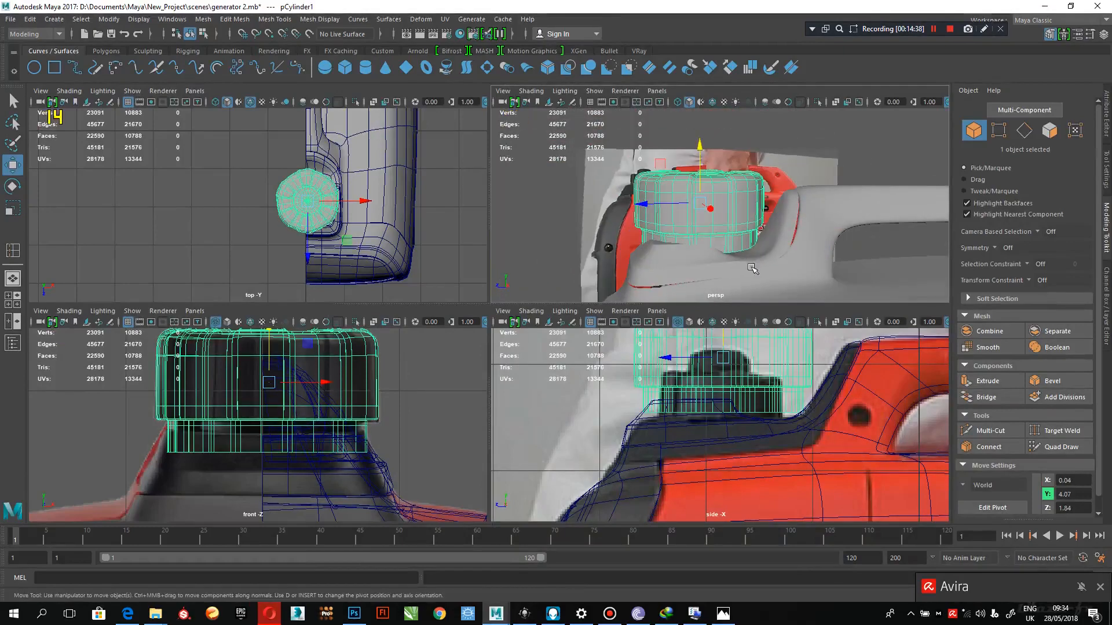
key(r)
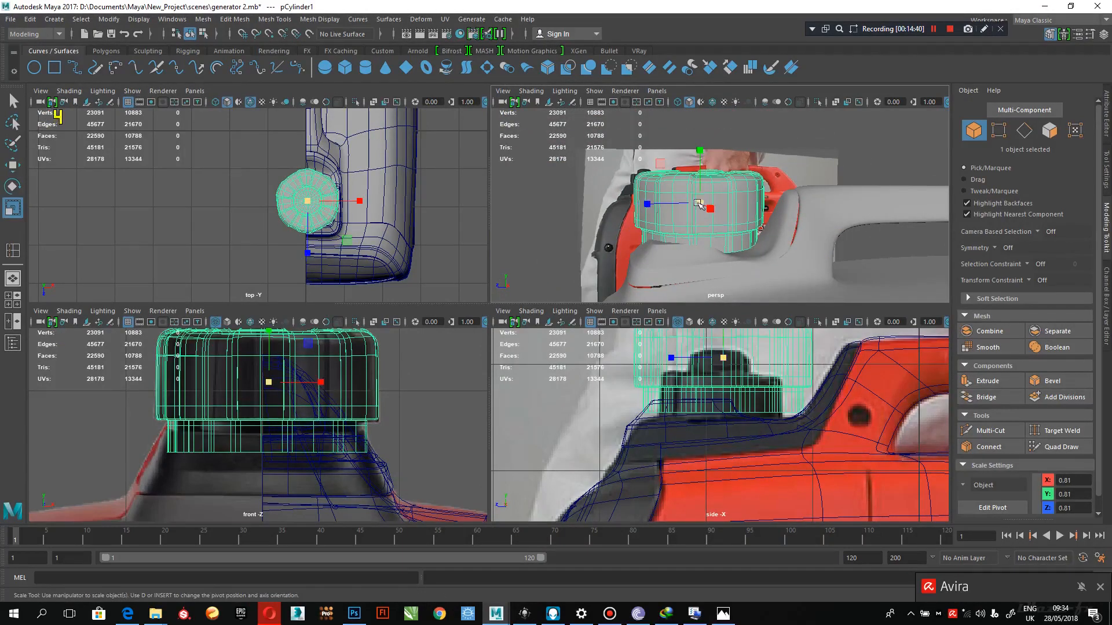
mouse_move(699, 204)
mouse_down()
mouse_move(686, 227)
mouse_move(694, 224)
mouse_up()
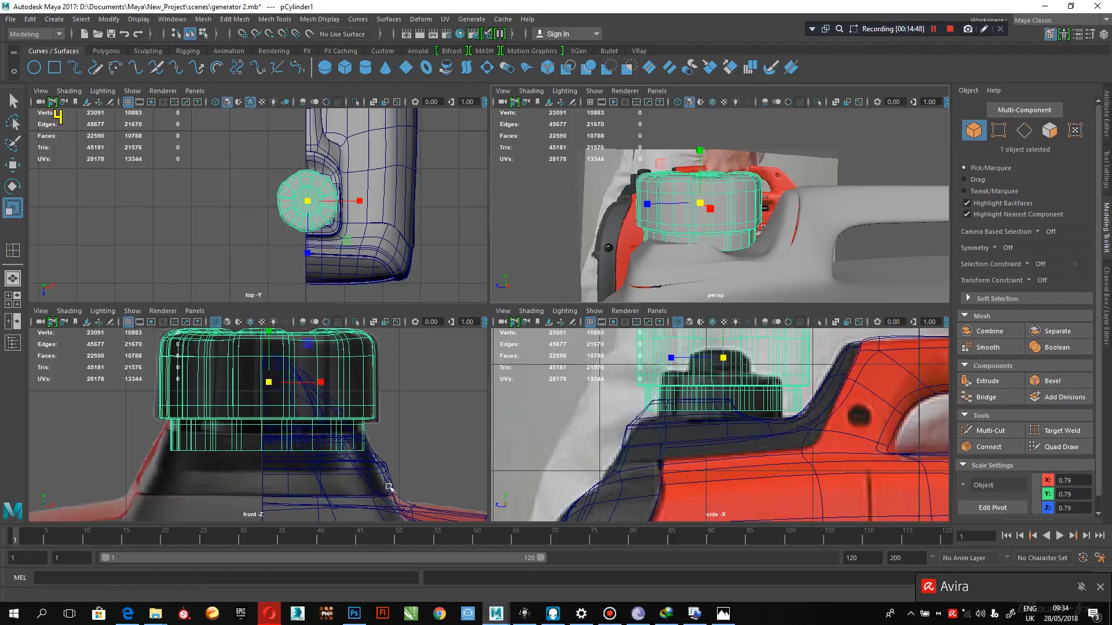
scroll(356, 230, up, 5)
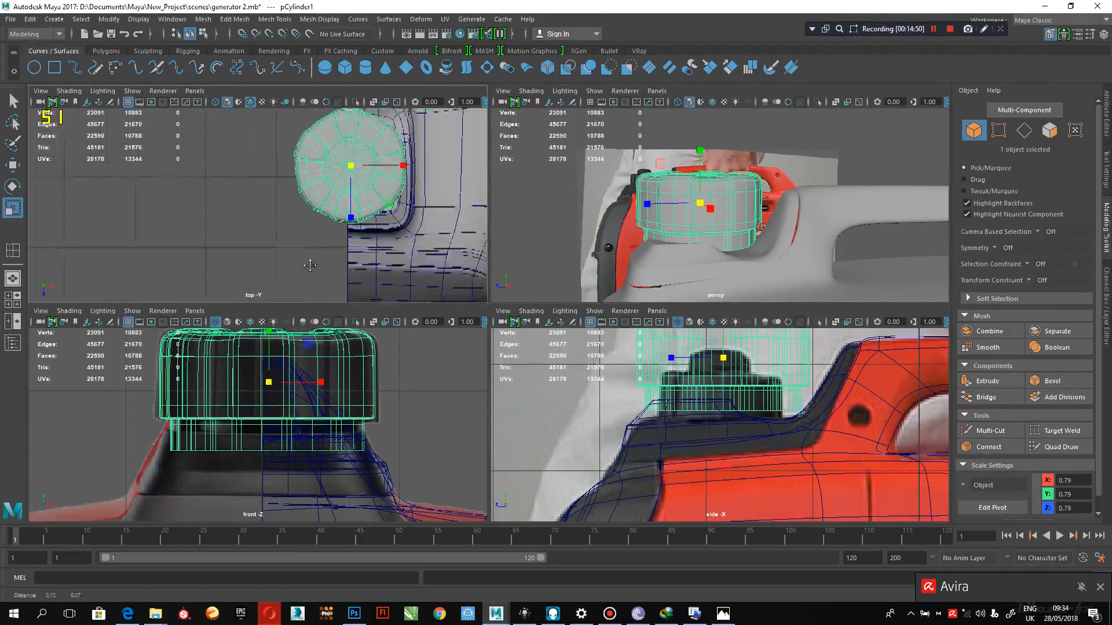
Compare the cap base seen from above with the reference picture topview.png
click(658, 271)
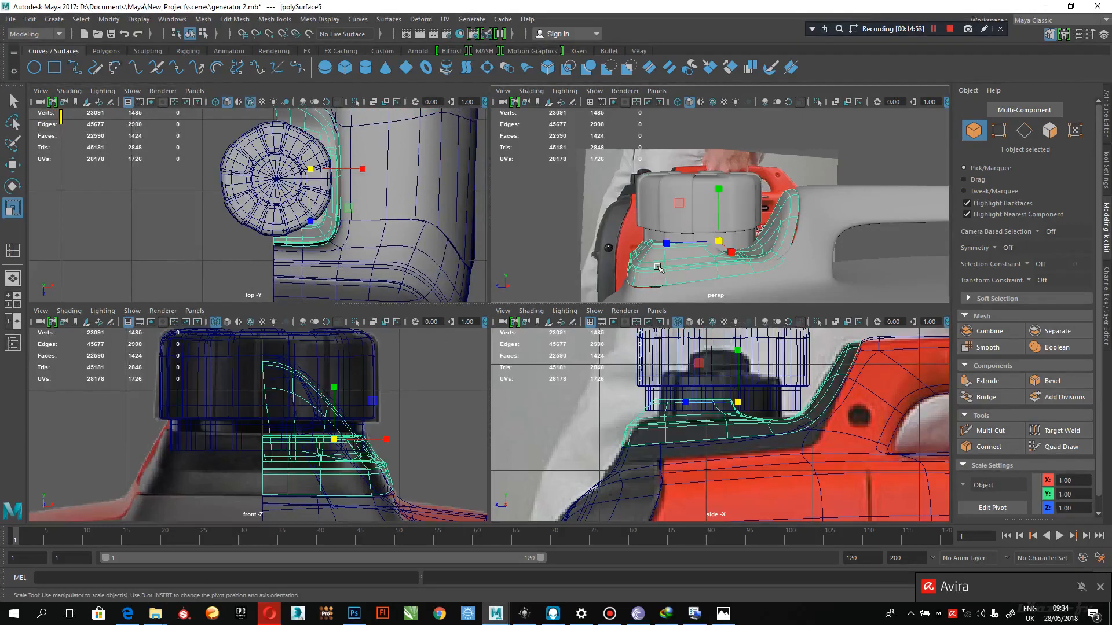
alt+drag(657, 269, 822, 347)
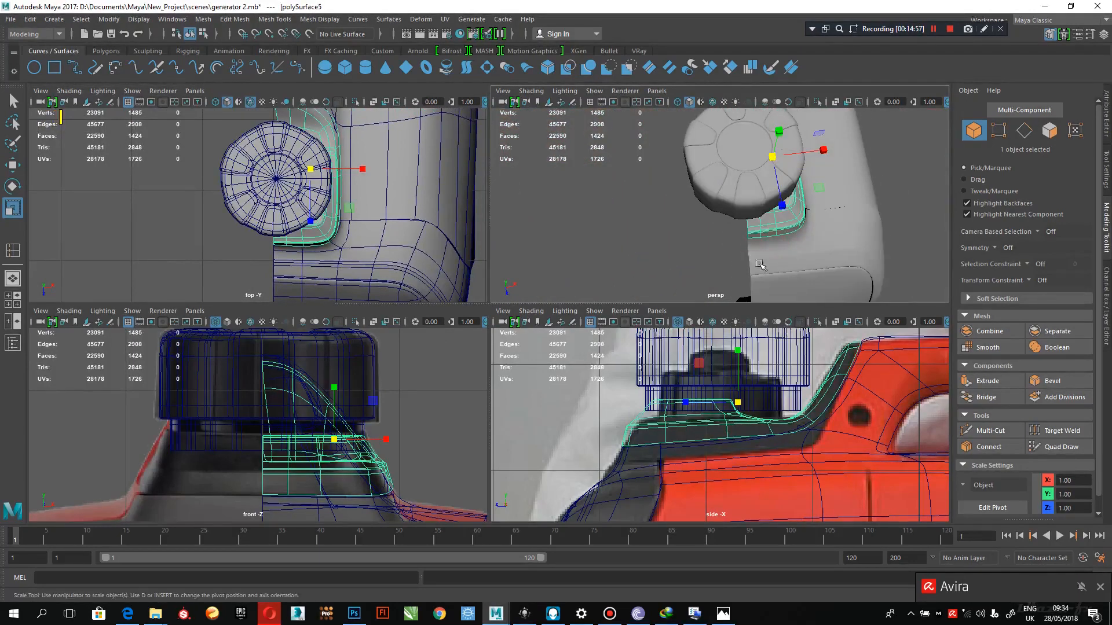
click(723, 613)
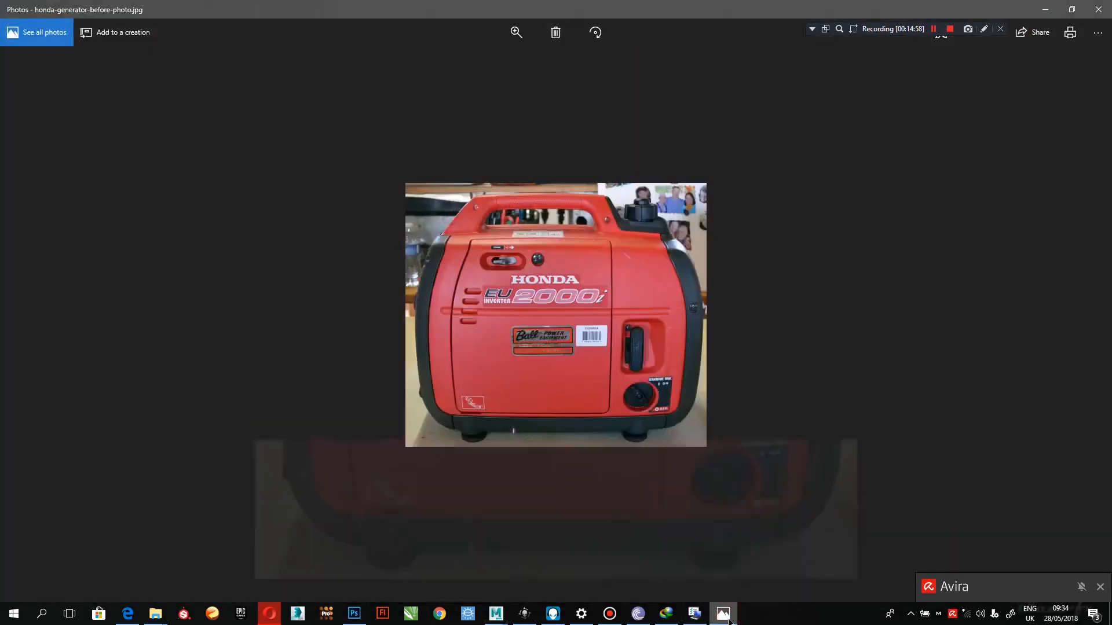
double_click(653, 324)
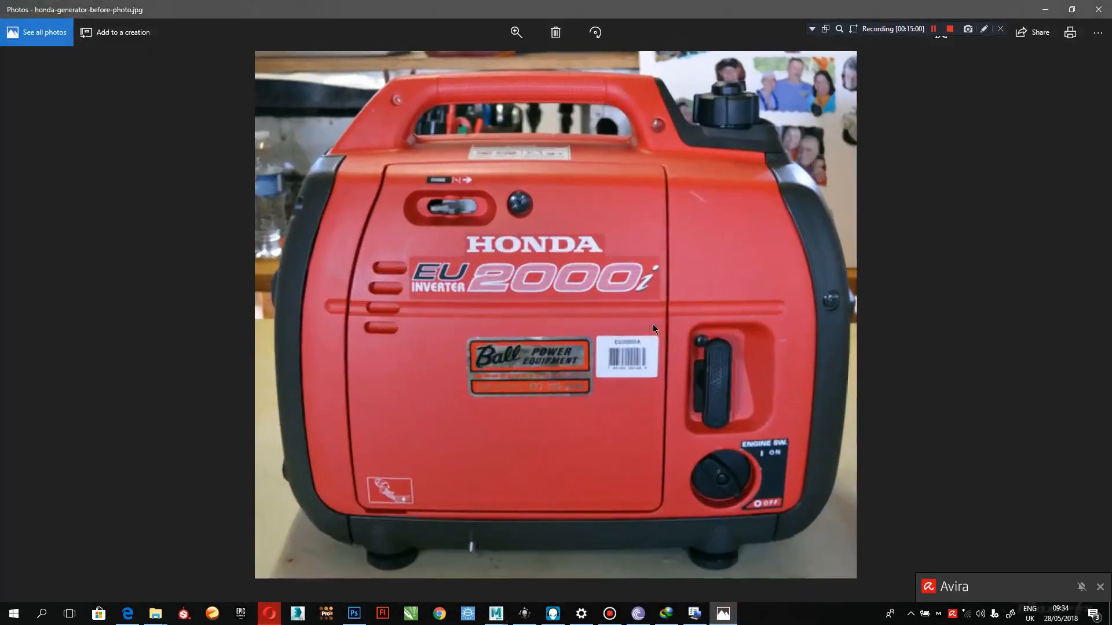
double_click(652, 324)
key(Right)
key(Right)
key(Right)
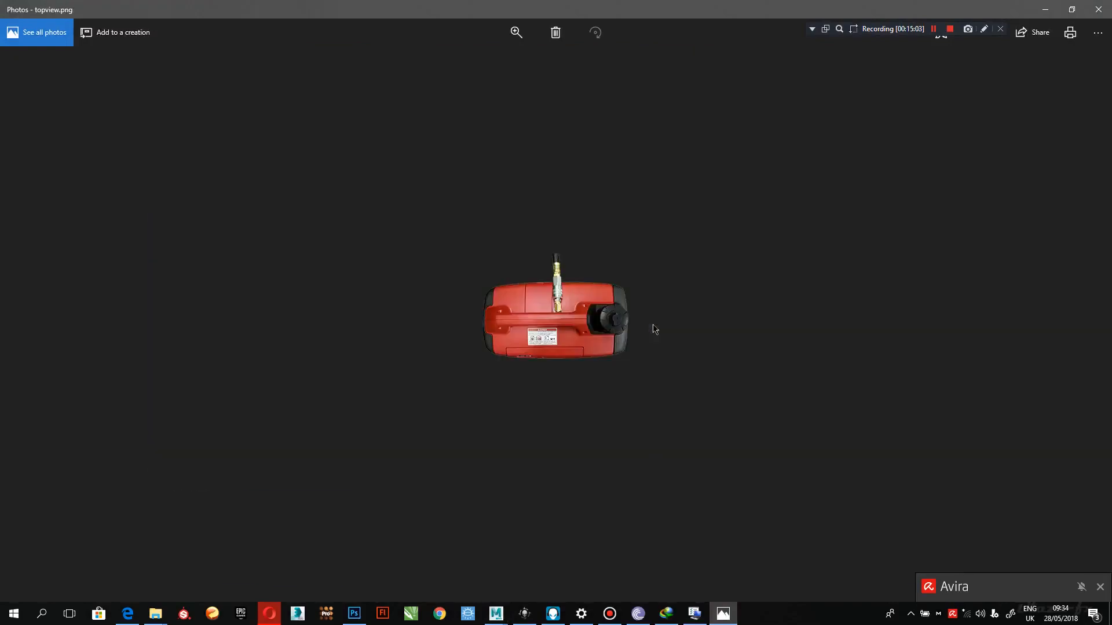
double_click(652, 329)
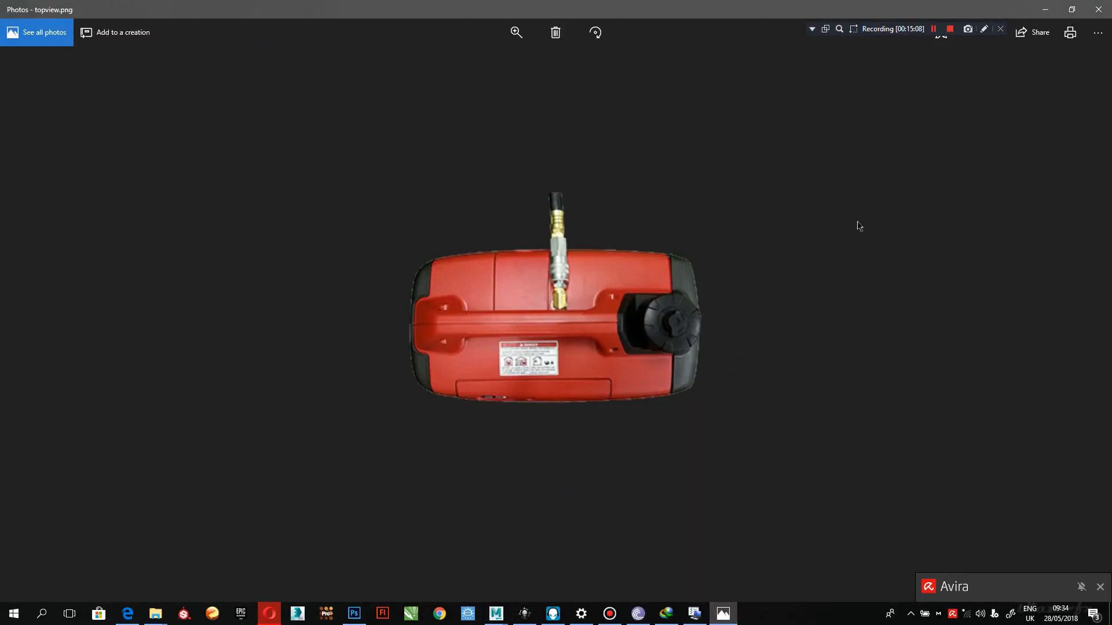
click(1050, 10)
Move the two vertex columns on the cap base's front edge nearest the centre line outward along Z
alt+drag(745, 246, 705, 241)
alt+right_drag(730, 203, 800, 256)
alt+middle_drag(800, 256, 722, 216)
right_drag(719, 186, 701, 187)
drag(686, 224, 650, 166)
key(w)
drag(661, 217, 619, 152)
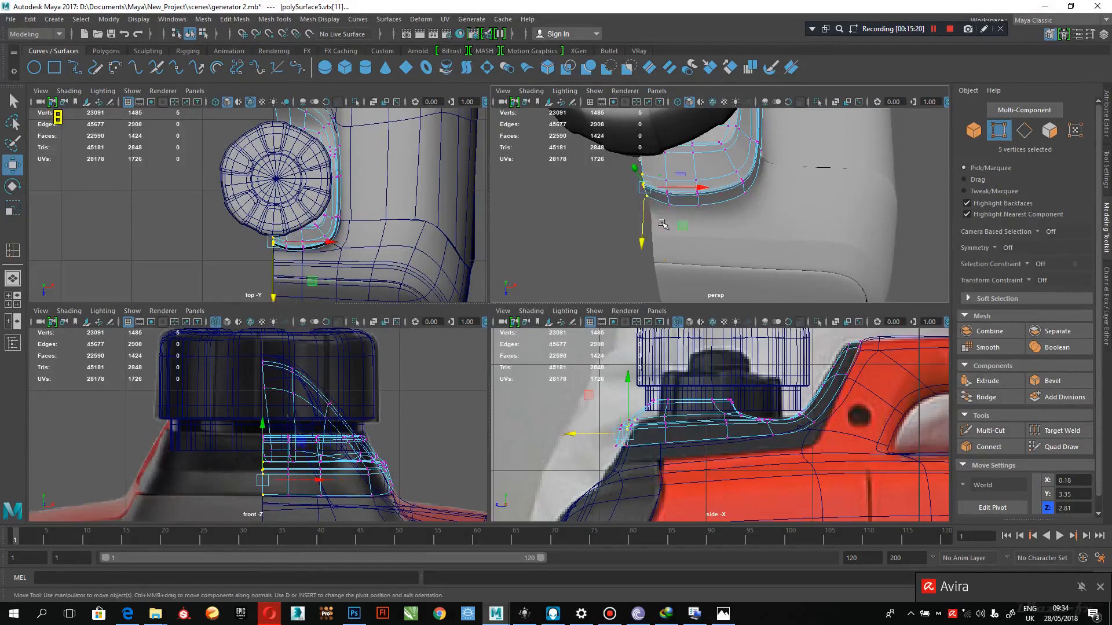
drag(645, 220, 655, 169)
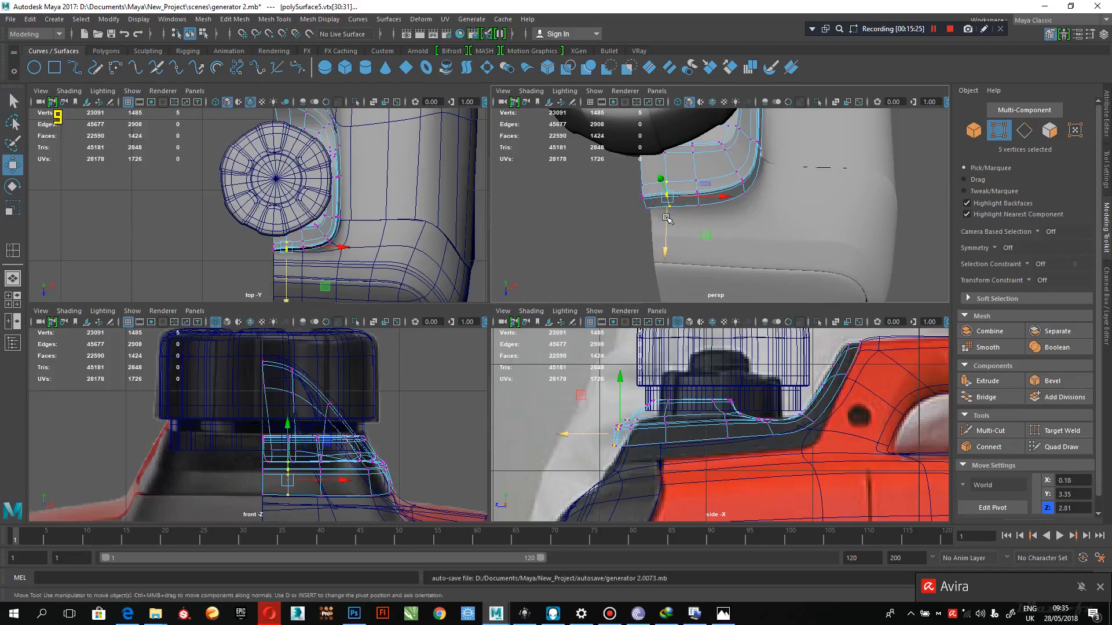
drag(666, 218, 751, 200)
Move the three vertex columns nearest the centre line on the end panel's upper edge outward along Z
click(742, 248)
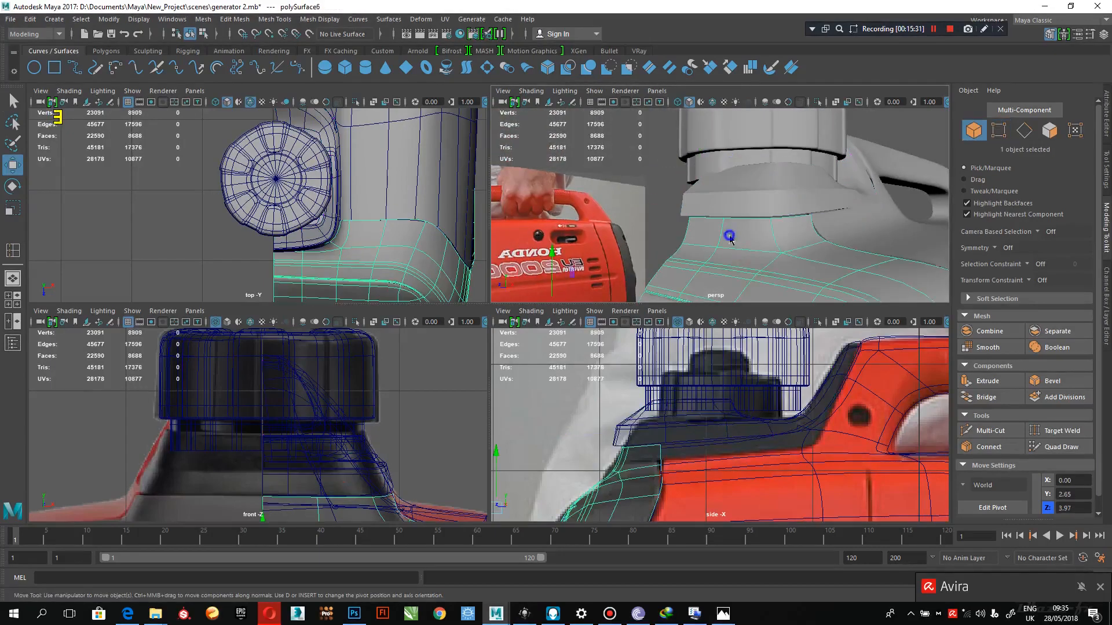
right_drag(729, 238, 728, 210)
alt+drag(728, 211, 697, 226)
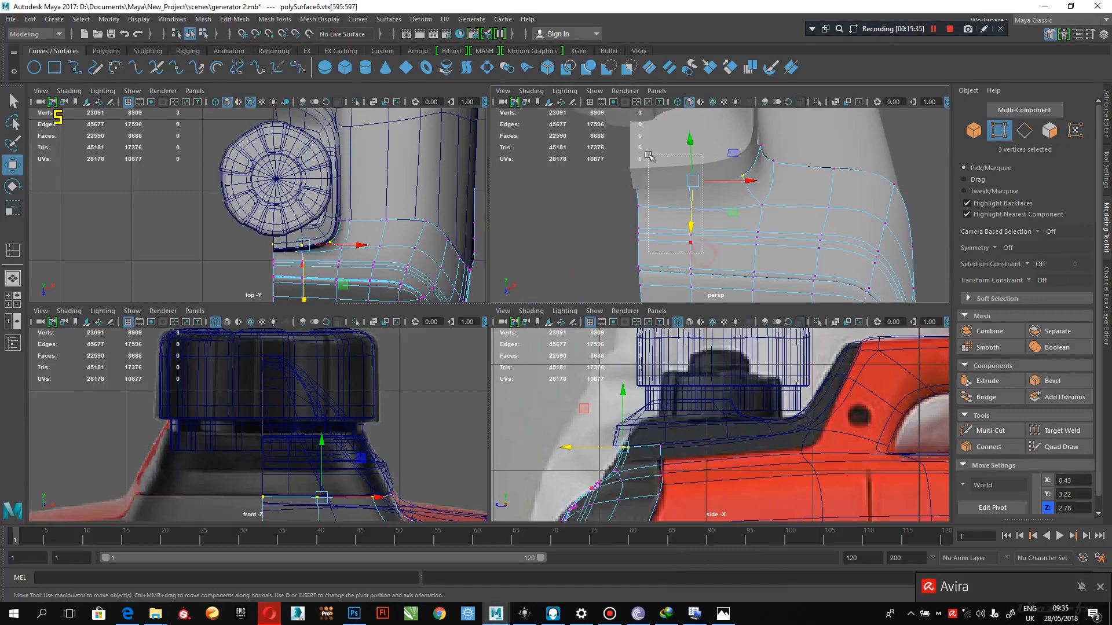
drag(666, 142, 664, 141)
alt+drag(727, 229, 685, 247)
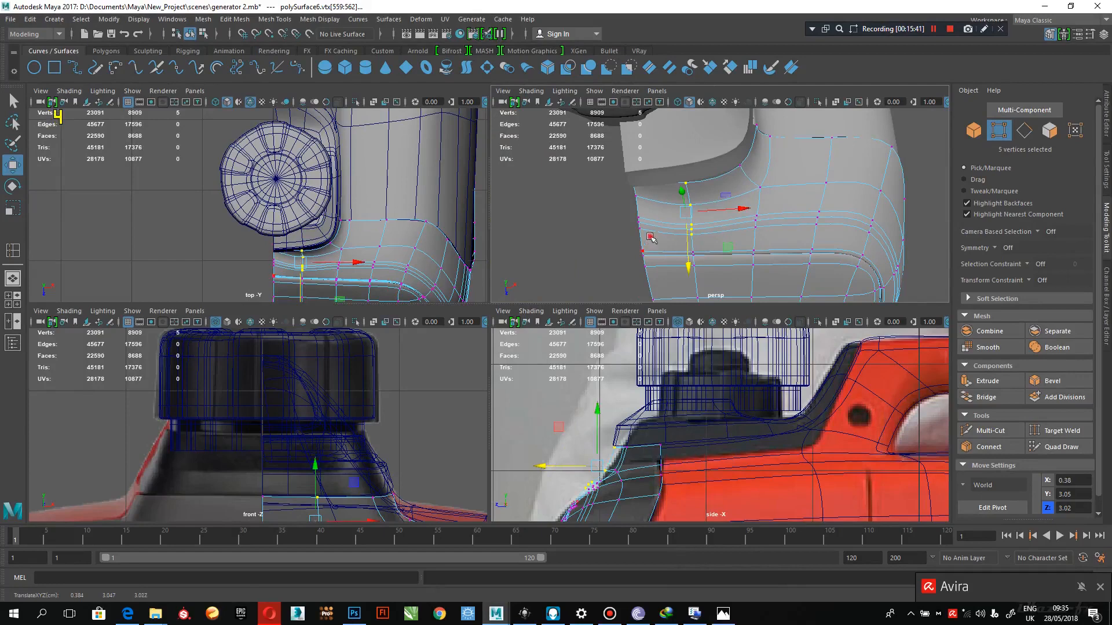
mouse_move(570, 118)
mouse_down()
mouse_move(649, 243)
mouse_move(630, 255)
mouse_up()
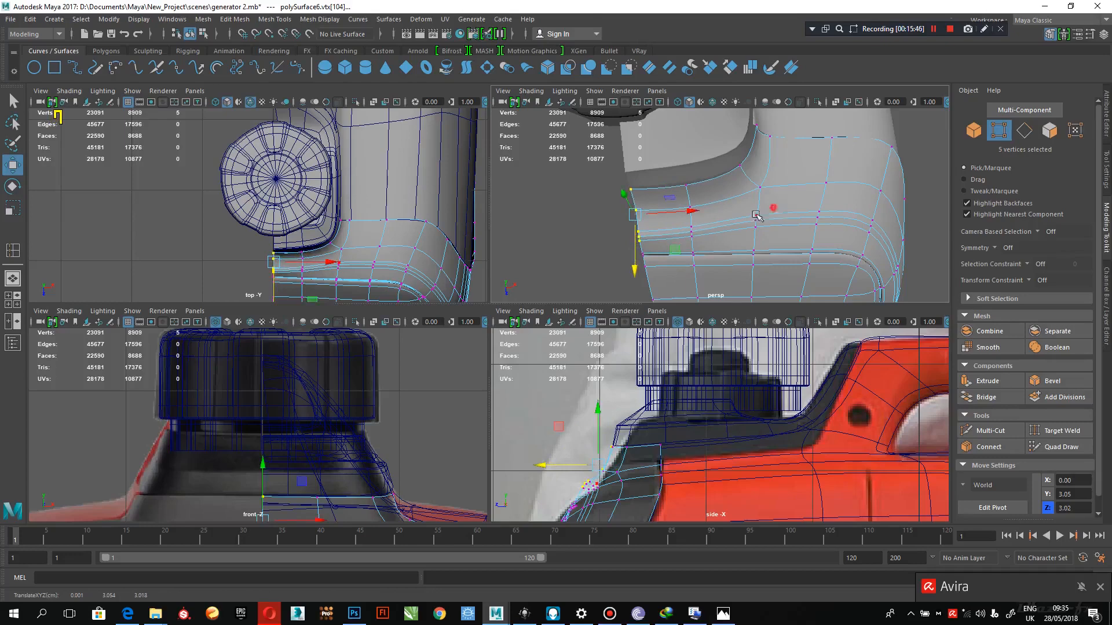
drag(756, 216, 751, 251)
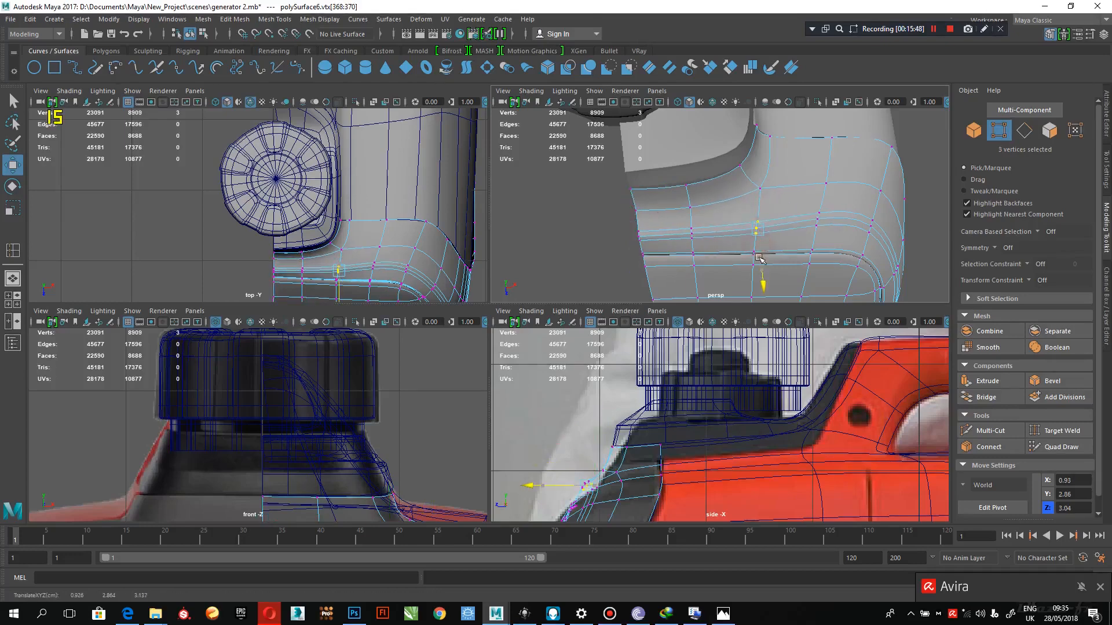
drag(833, 203, 768, 294)
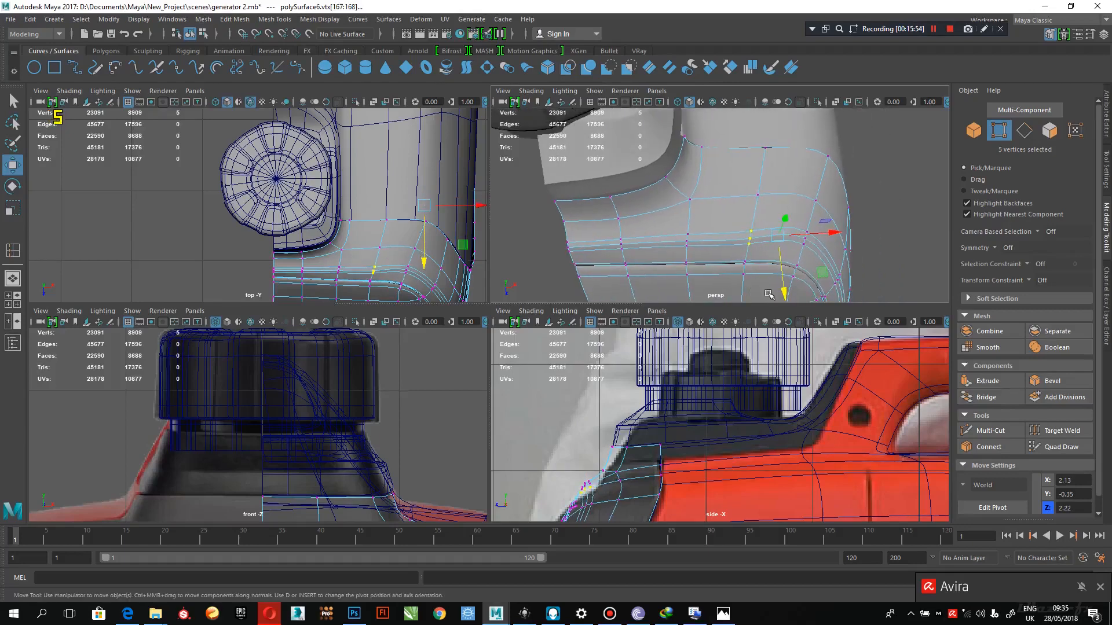
alt+drag(701, 200, 825, 271)
key(ctrl+z)
key(ctrl+z)
Move the fourth column of three vertices along the end panel's upper ridge outward to about Z 3.16
alt+middle_drag(748, 183, 776, 171)
alt+right_drag(747, 179, 767, 181)
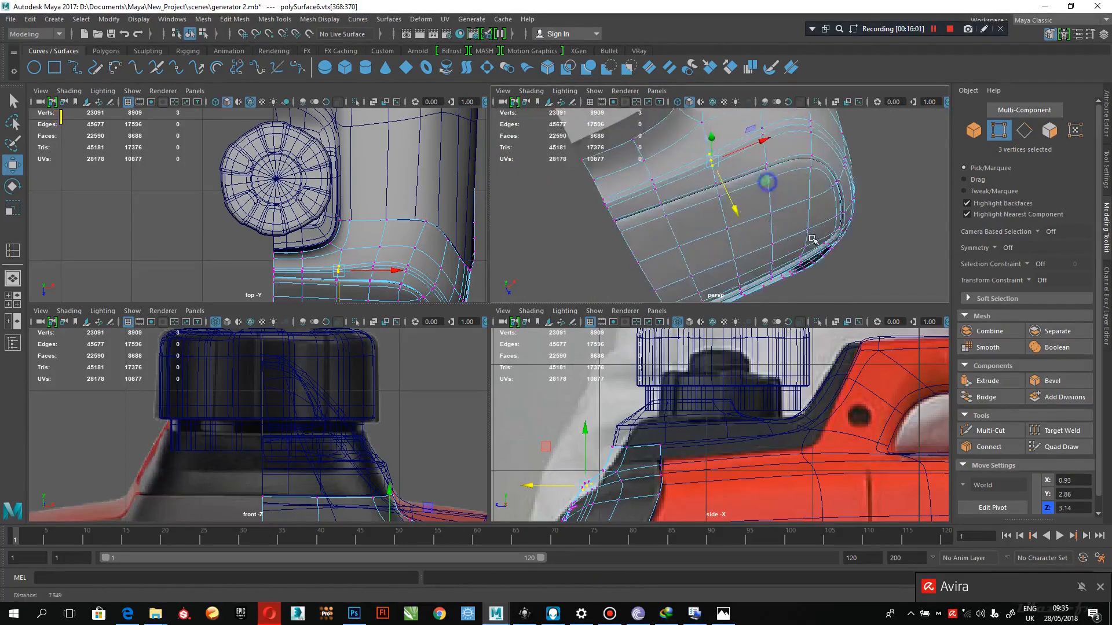
alt+drag(776, 234, 724, 235)
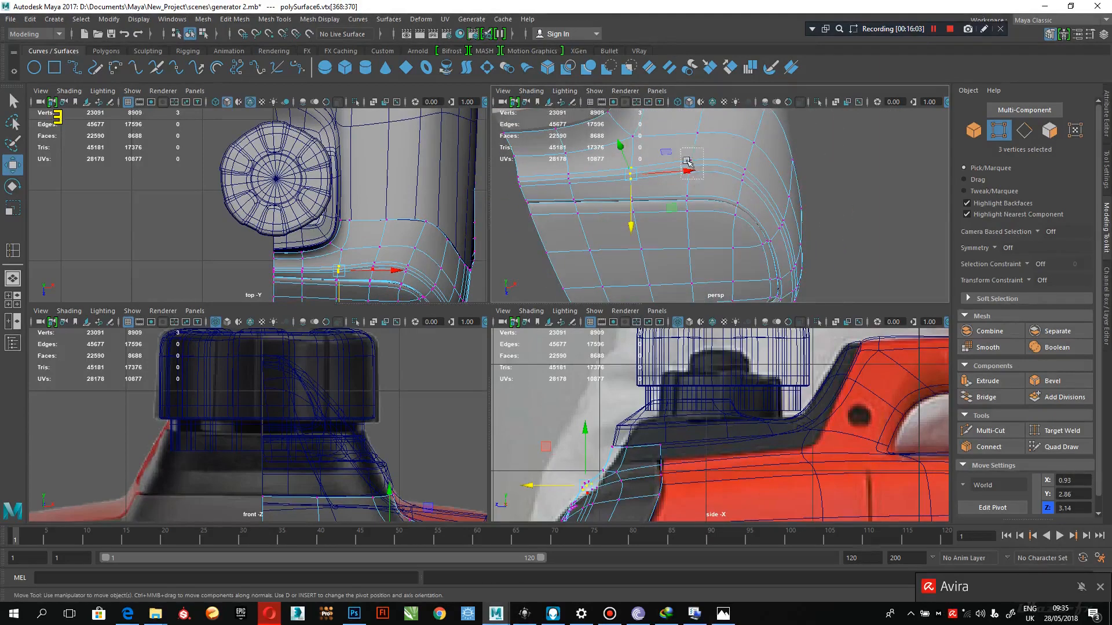
drag(687, 162, 703, 179)
alt+drag(708, 180, 767, 201)
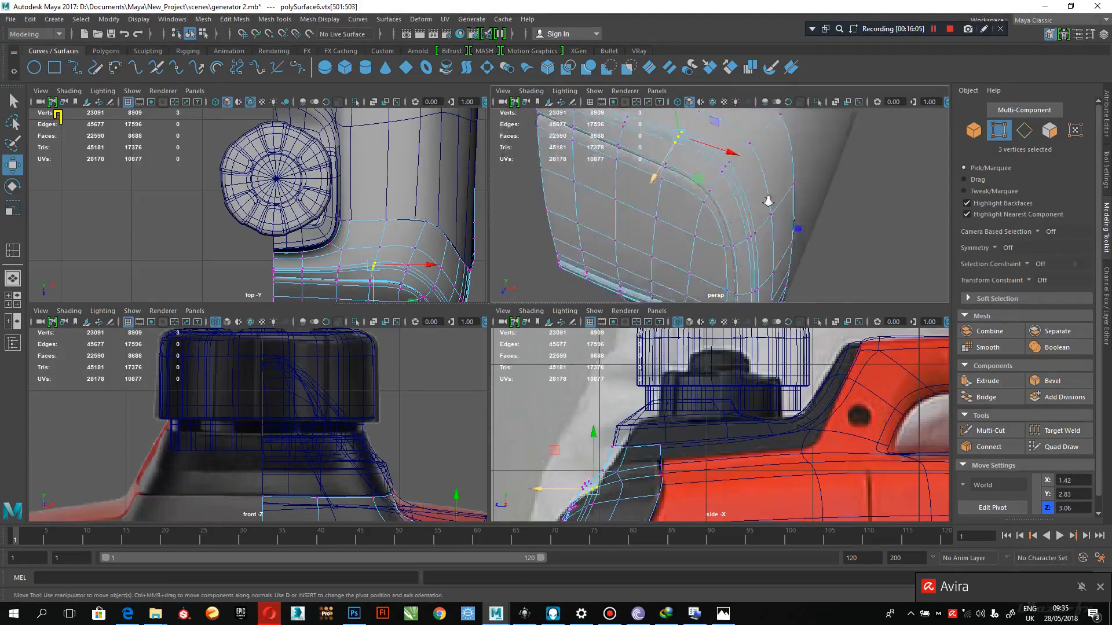
alt+right_drag(767, 201, 658, 188)
alt+drag(658, 189, 838, 268)
alt+right_drag(839, 268, 874, 278)
alt+middle_drag(753, 220, 811, 231)
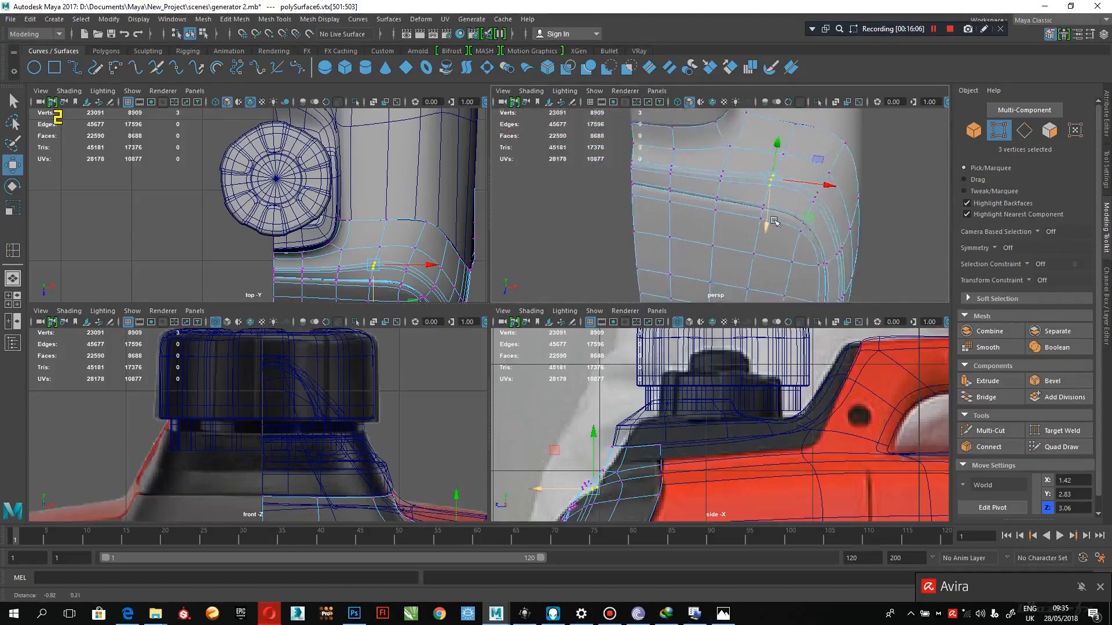
alt+right_drag(811, 244, 869, 273)
alt+drag(804, 232, 816, 266)
alt+right_drag(816, 267, 802, 228)
drag(804, 224, 805, 239)
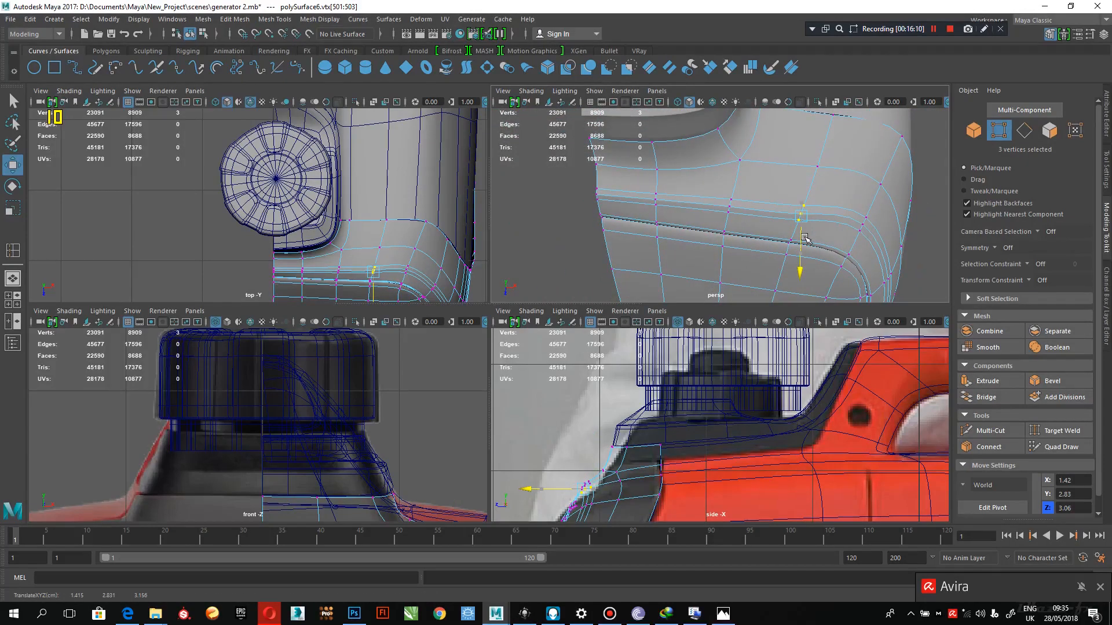
Move the three ridge vertices near the end panel's rounded corner outward to about Z 3.16
alt+drag(721, 219, 682, 222)
alt+drag(721, 260, 660, 200)
alt+right_drag(660, 199, 687, 211)
alt+drag(686, 212, 758, 281)
alt+right_drag(759, 281, 739, 236)
alt+middle_drag(738, 237, 748, 225)
drag(751, 225, 754, 234)
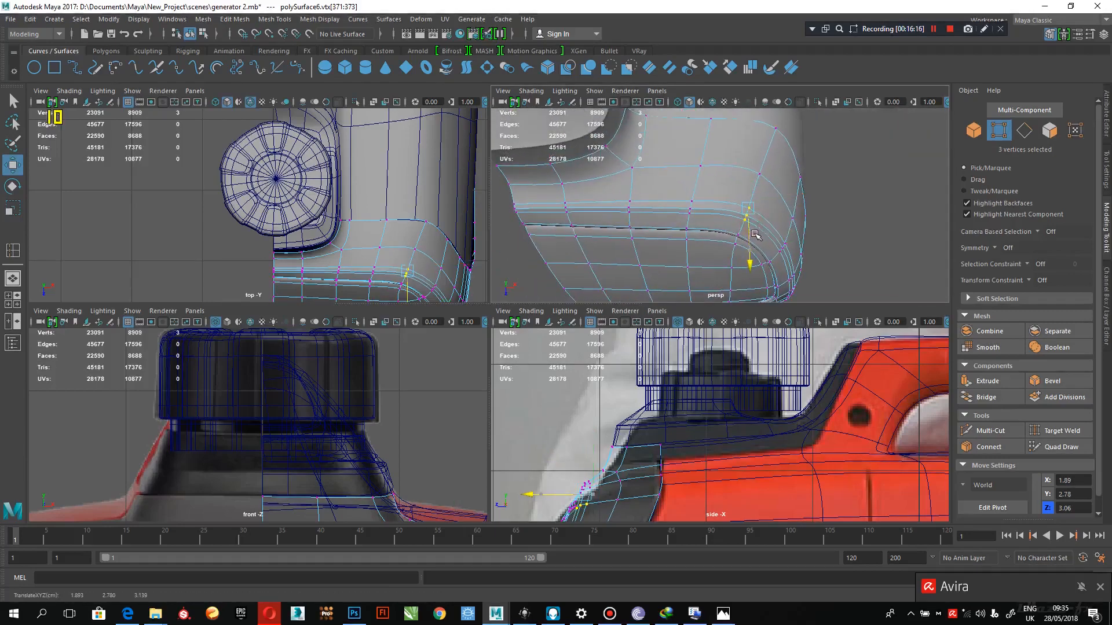
Examine the end panel's profile from the side and in perspective against the reference picture
alt+drag(703, 183, 401, 221)
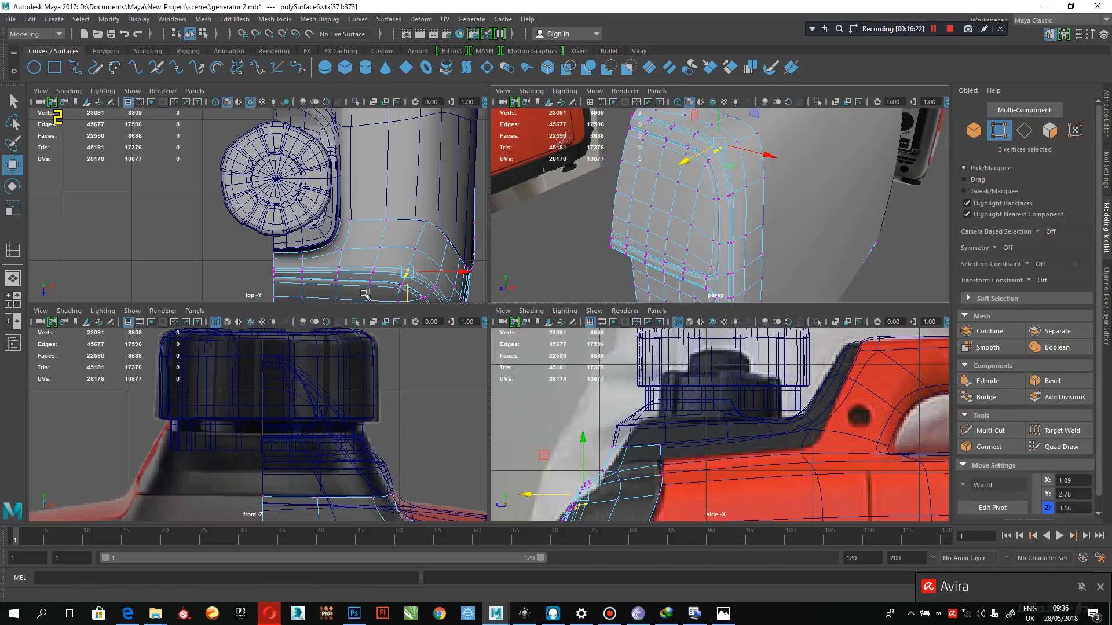
right_drag(613, 212, 682, 249)
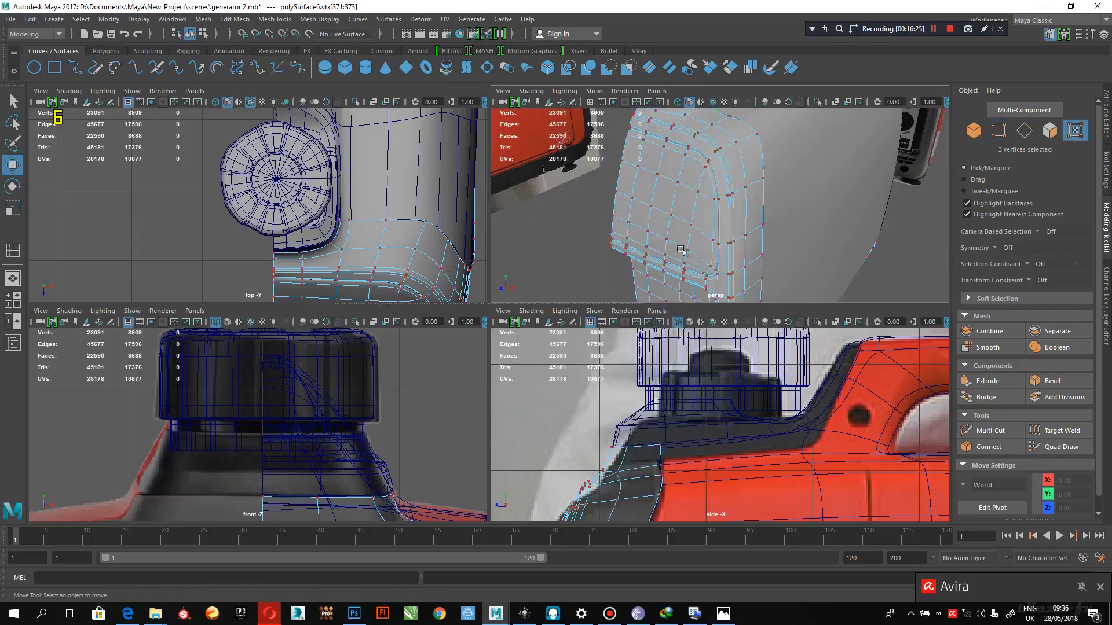
scroll(711, 423, up, 5)
alt+middle_drag(746, 425, 846, 398)
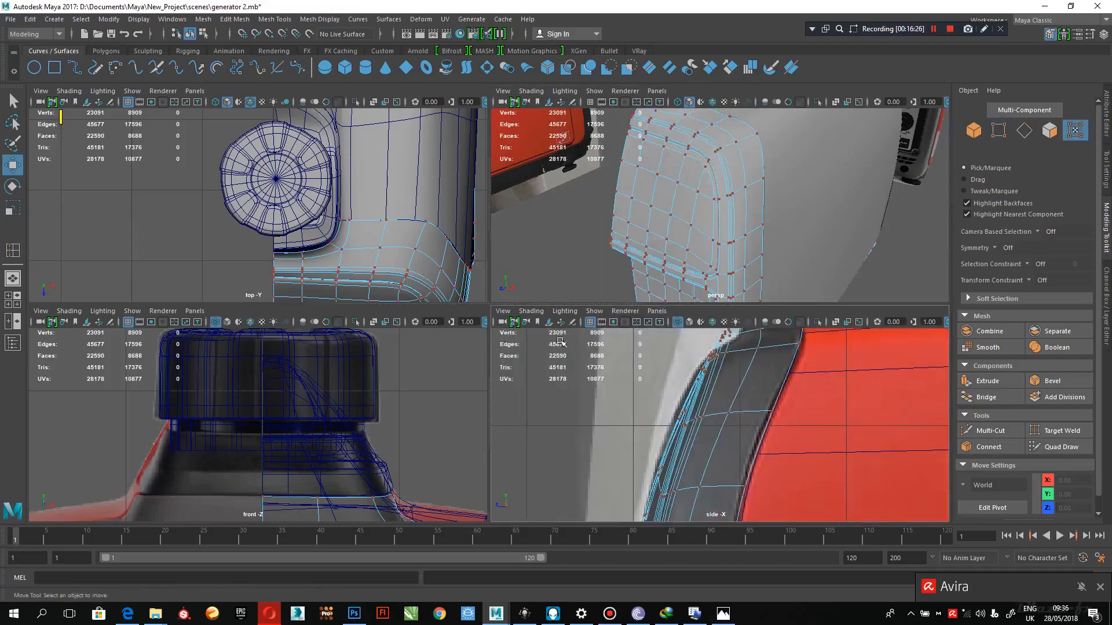
key(space)
alt+right_drag(772, 325, 608, 278)
alt+drag(609, 278, 479, 246)
right_drag(477, 243, 527, 223)
alt+drag(504, 323, 533, 218)
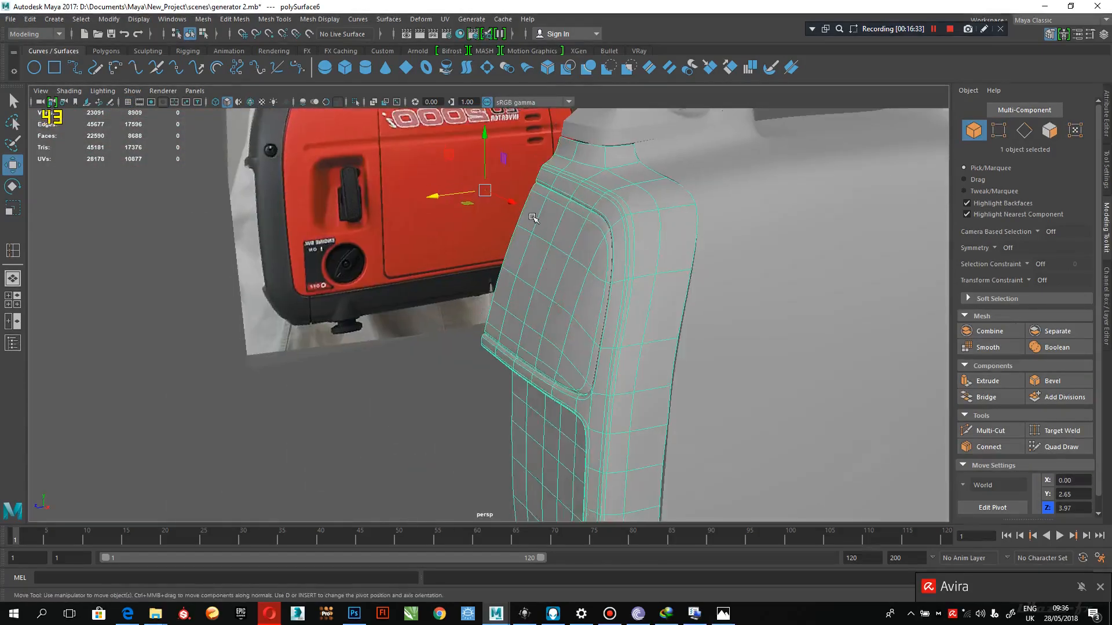
Select the end panel's vertical border edges along the centre line, position them at about Z 3.41, and return to object selection
right_drag(533, 217, 531, 186)
double_click(530, 186)
double_click(537, 175)
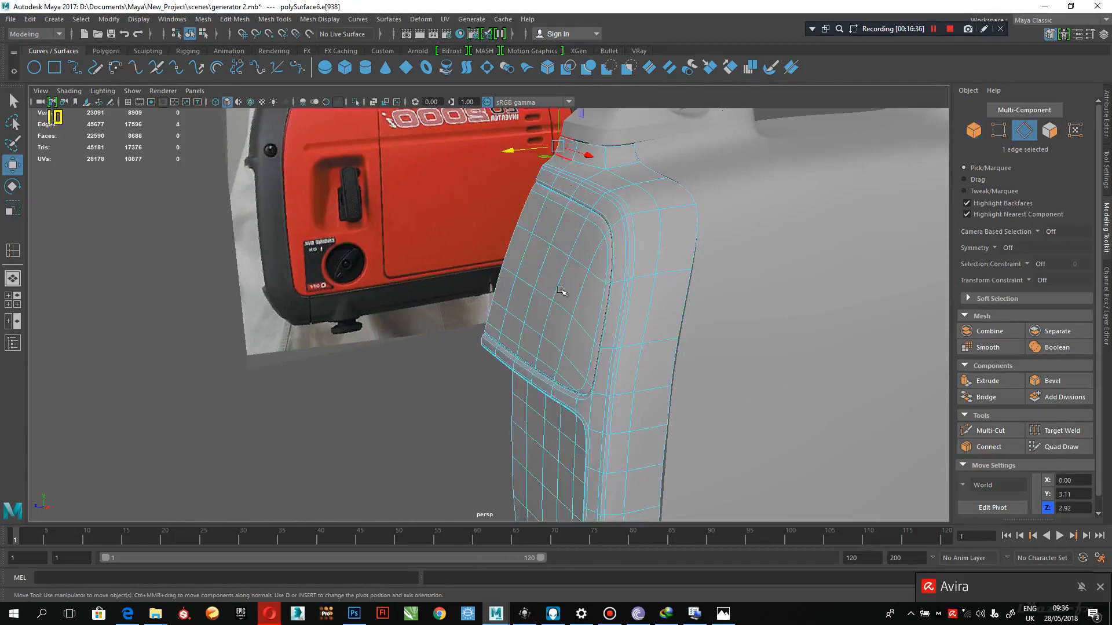
shift+click(492, 314)
alt+drag(527, 280, 509, 272)
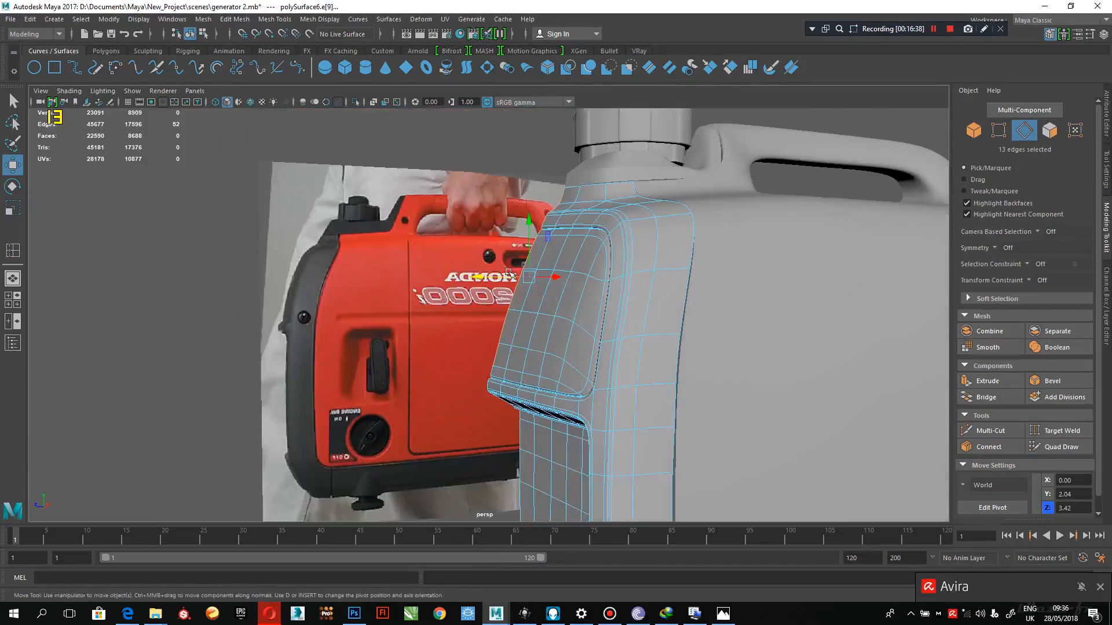
alt+drag(490, 308, 583, 283)
alt+middle_drag(583, 283, 702, 328)
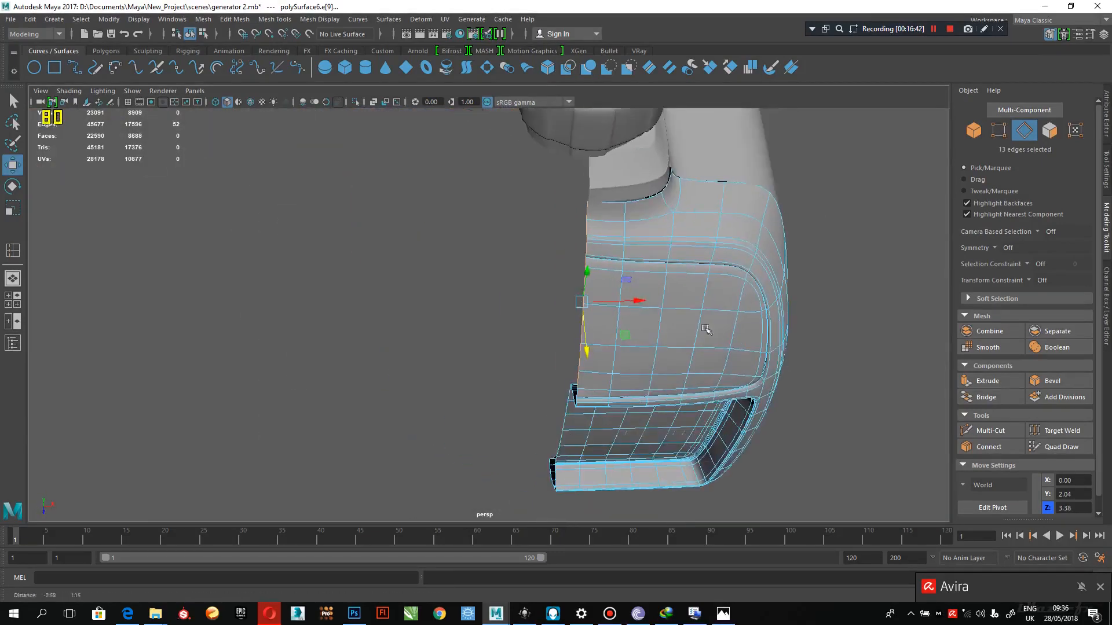
alt+drag(609, 303, 541, 348)
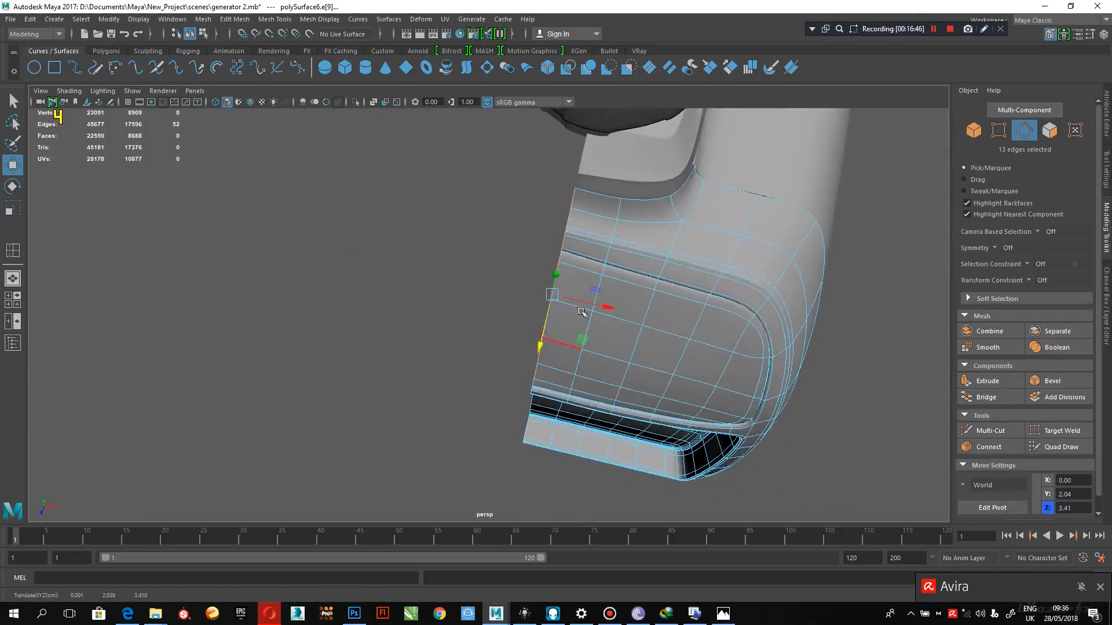
alt+drag(595, 278, 601, 244)
right_drag(620, 216, 676, 198)
click(398, 248)
Inspect the reshaped end panel, cap base and handle area from several angles
alt+drag(549, 322, 399, 284)
alt+drag(612, 270, 605, 292)
alt+right_drag(737, 377, 643, 375)
key(space)
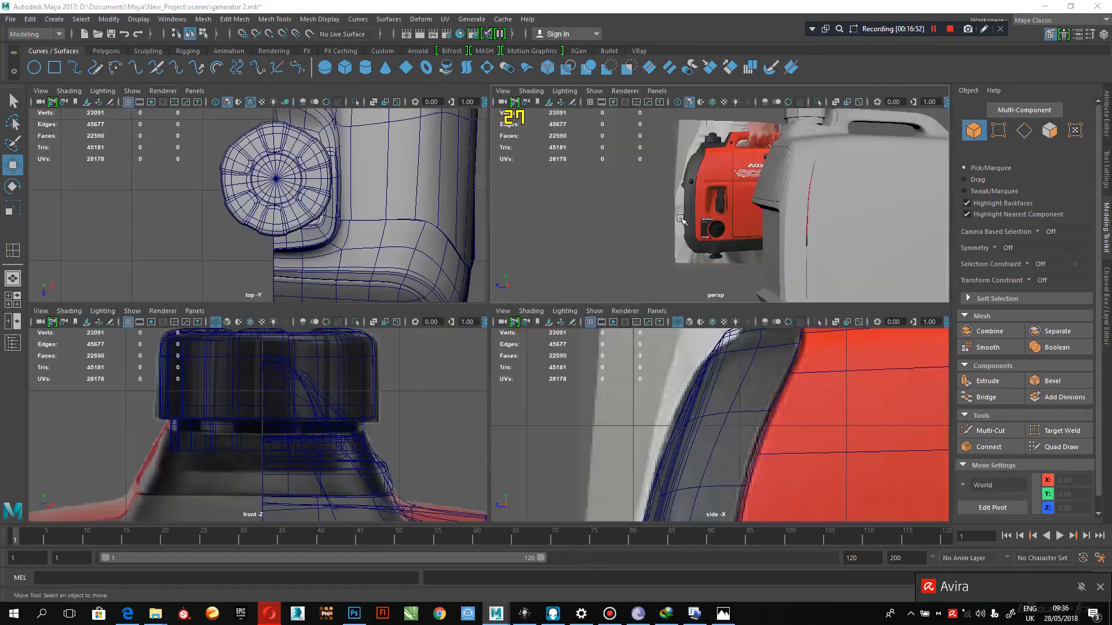
key(space)
alt+drag(614, 243, 677, 312)
alt+right_drag(521, 324, 571, 359)
alt+middle_drag(533, 371, 478, 441)
alt+right_drag(506, 397, 545, 385)
click(586, 289)
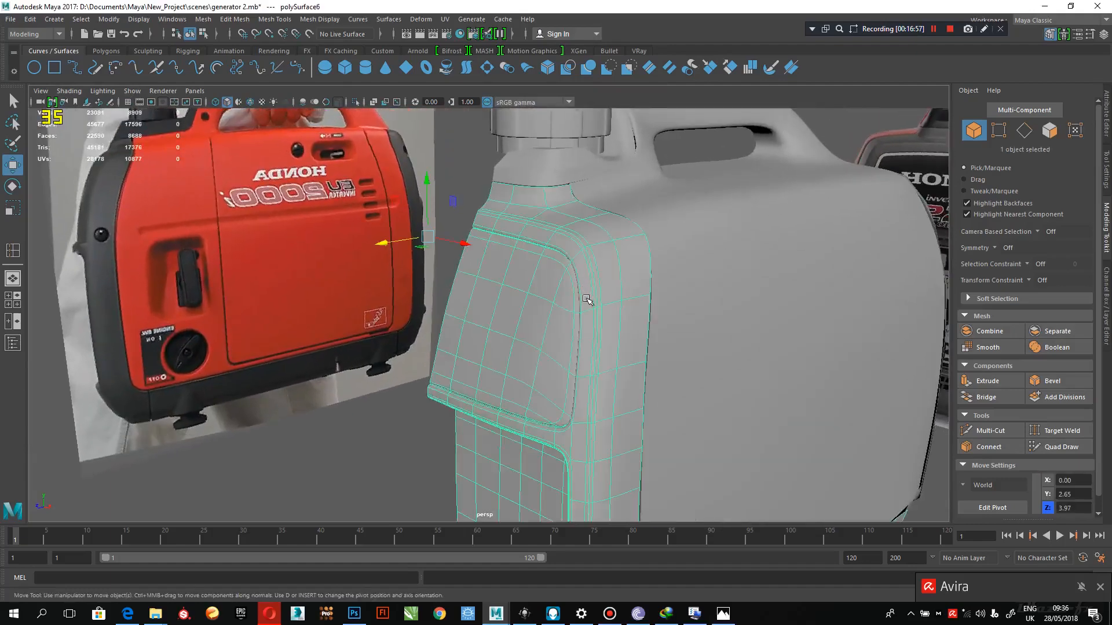
click(428, 484)
mouse_move(487, 421)
alt+mouse_down()
mouse_move(472, 427)
mouse_move(599, 449)
mouse_move(638, 442)
mouse_move(492, 409)
alt+mouse_up()
alt+right_drag(619, 437, 570, 429)
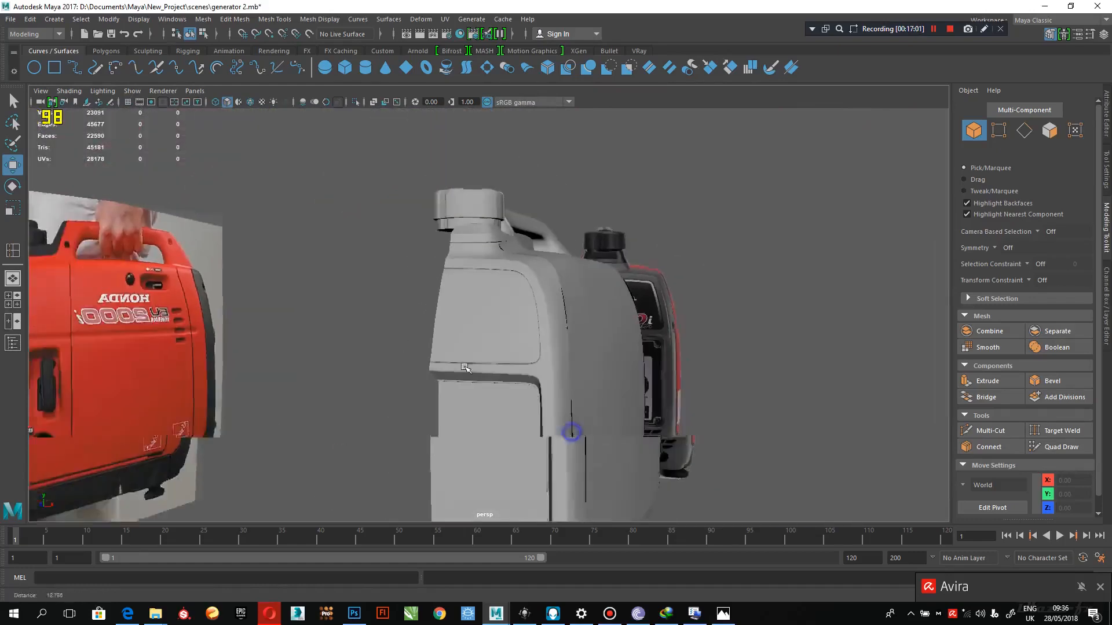
alt+middle_drag(571, 429, 497, 339)
alt+drag(432, 307, 414, 360)
alt+drag(396, 407, 336, 414)
alt+right_drag(393, 345, 564, 461)
alt+middle_drag(391, 249, 429, 377)
alt+drag(428, 377, 336, 400)
alt+right_drag(452, 412, 508, 417)
alt+drag(507, 417, 461, 298)
Scale the fuel cap uniformly to 0.66 and lower it to about Y 3.95 so it sits closer to its base
click(461, 294)
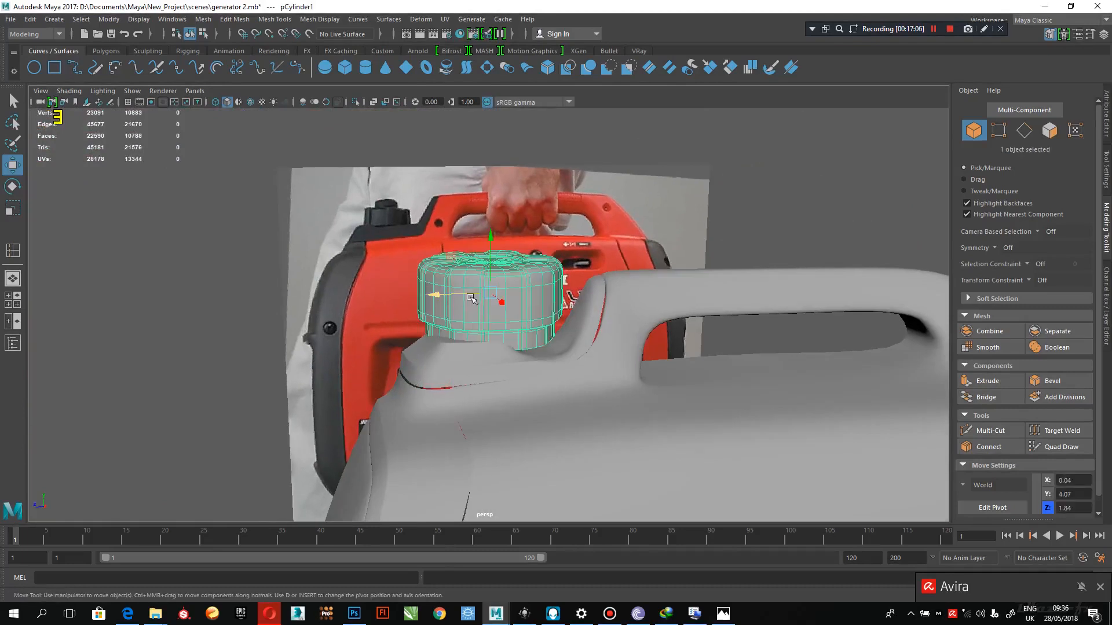
key(r)
drag(494, 294, 487, 328)
key(w)
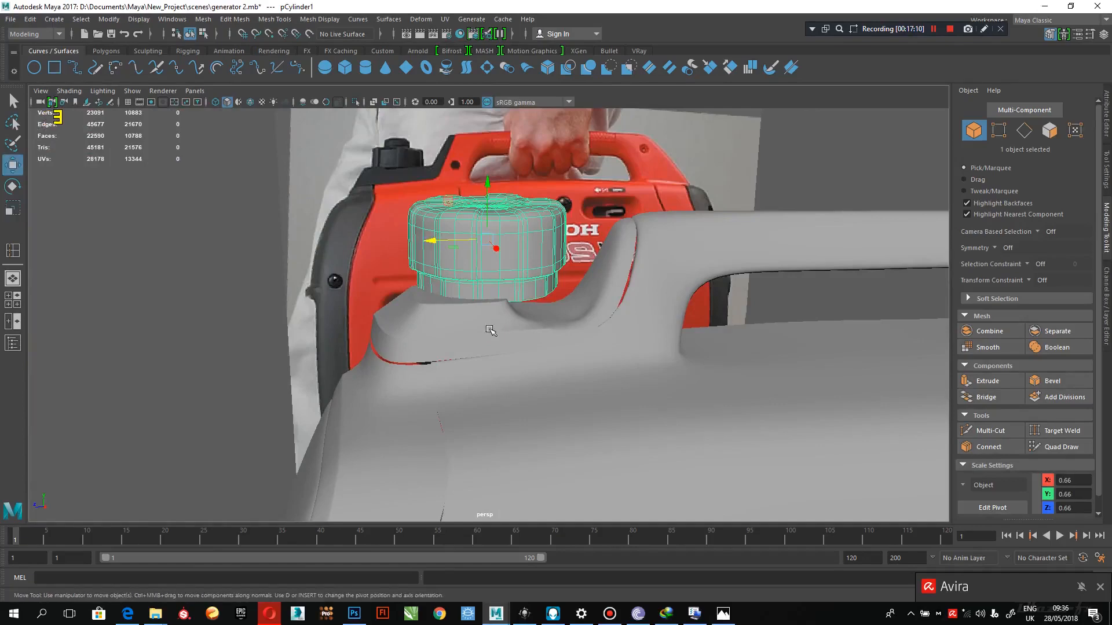
drag(448, 246, 460, 272)
alt+right_drag(460, 272, 583, 248)
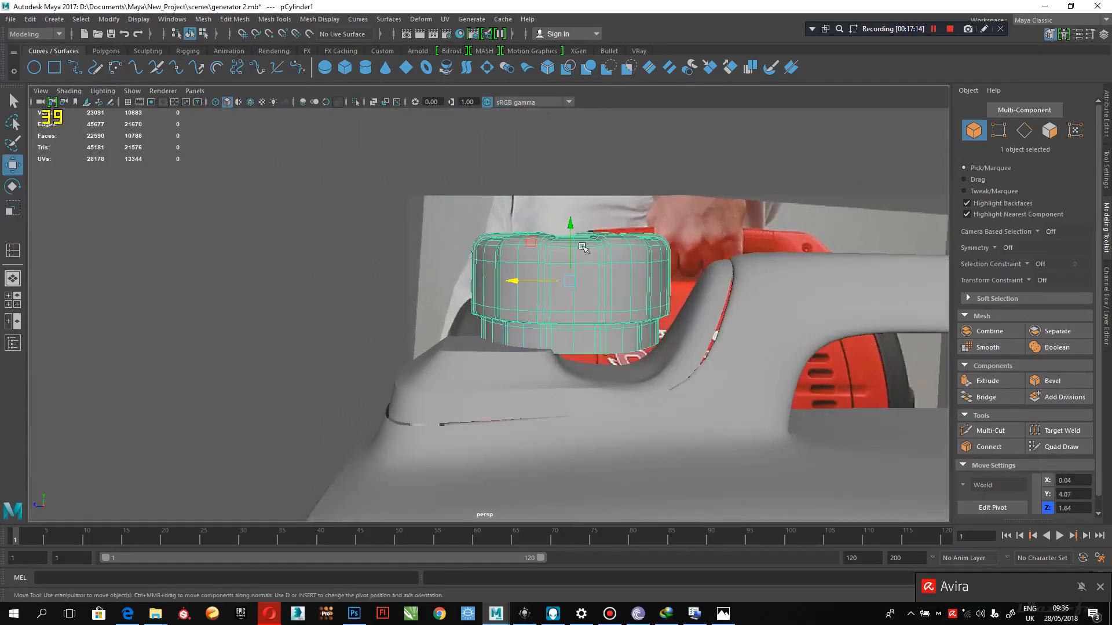
drag(570, 229, 573, 243)
Move the bottom edge loop of the cap's neck down to about Y 3.53 and return to object selection
right_drag(611, 356, 608, 382)
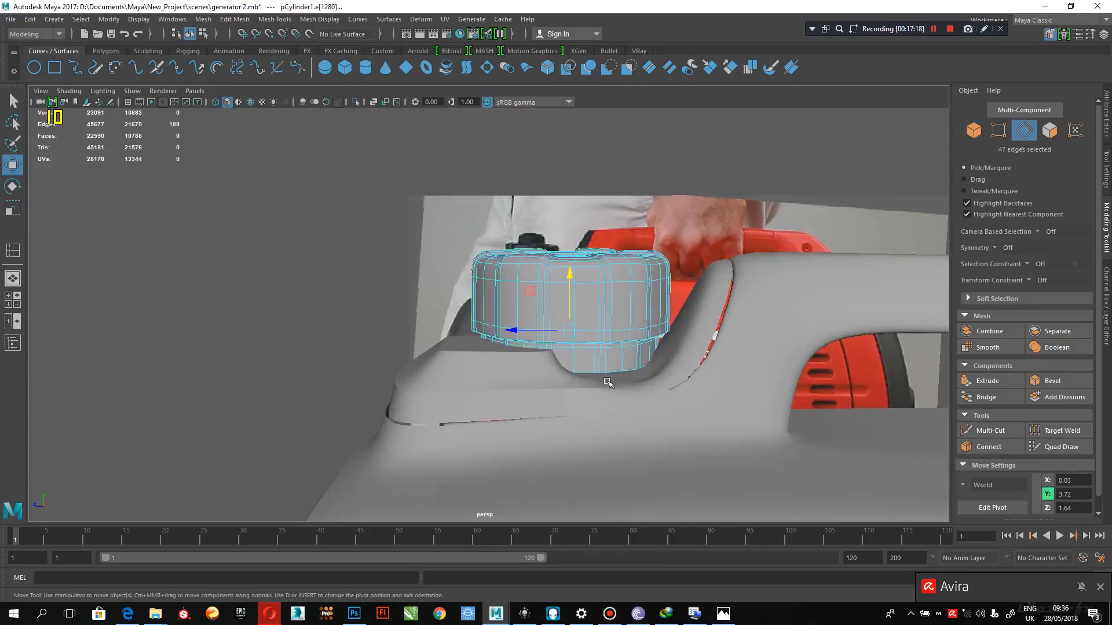
drag(566, 302, 569, 318)
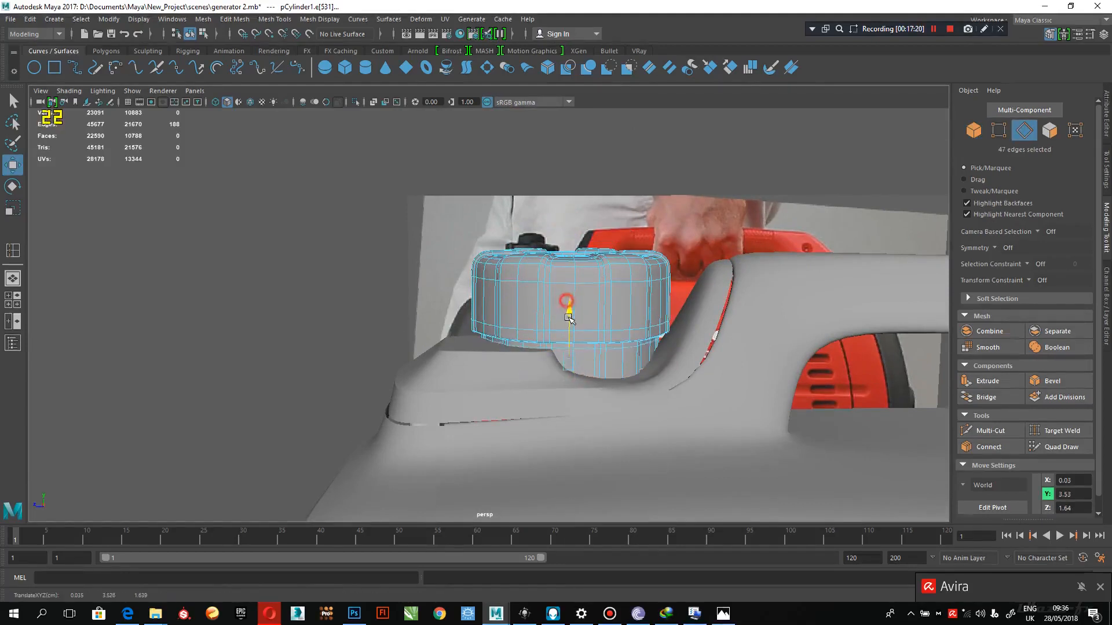
right_drag(609, 271, 648, 254)
click(340, 288)
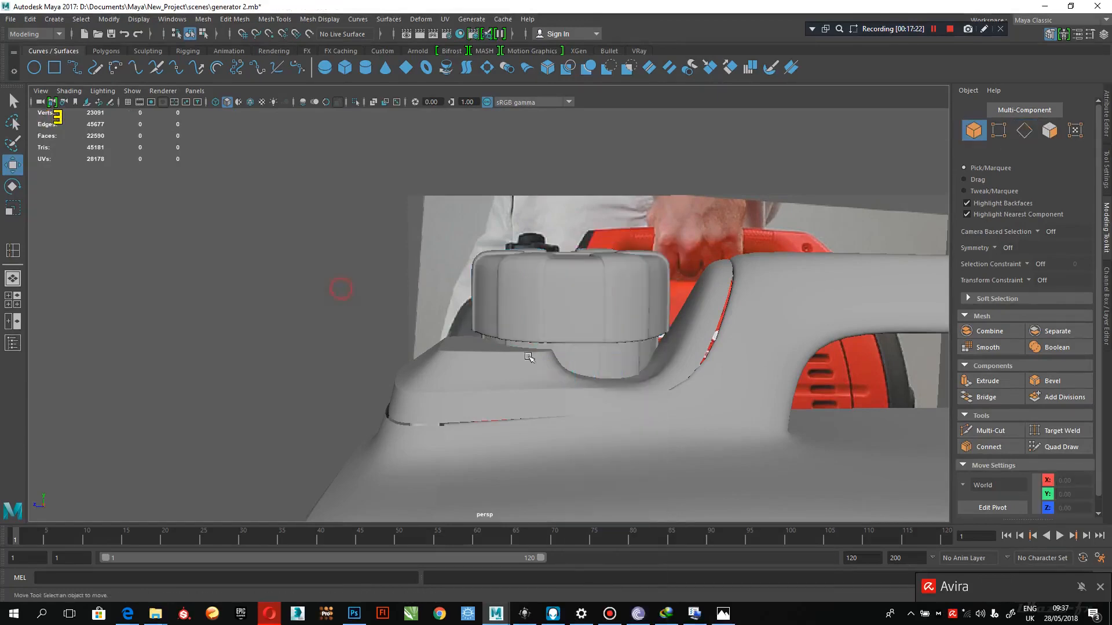
Raise the fuel cap to about Y 4.02 against the front reference picture
scroll(665, 367, down, 4)
alt+drag(492, 331, 608, 388)
key(space)
key(space)
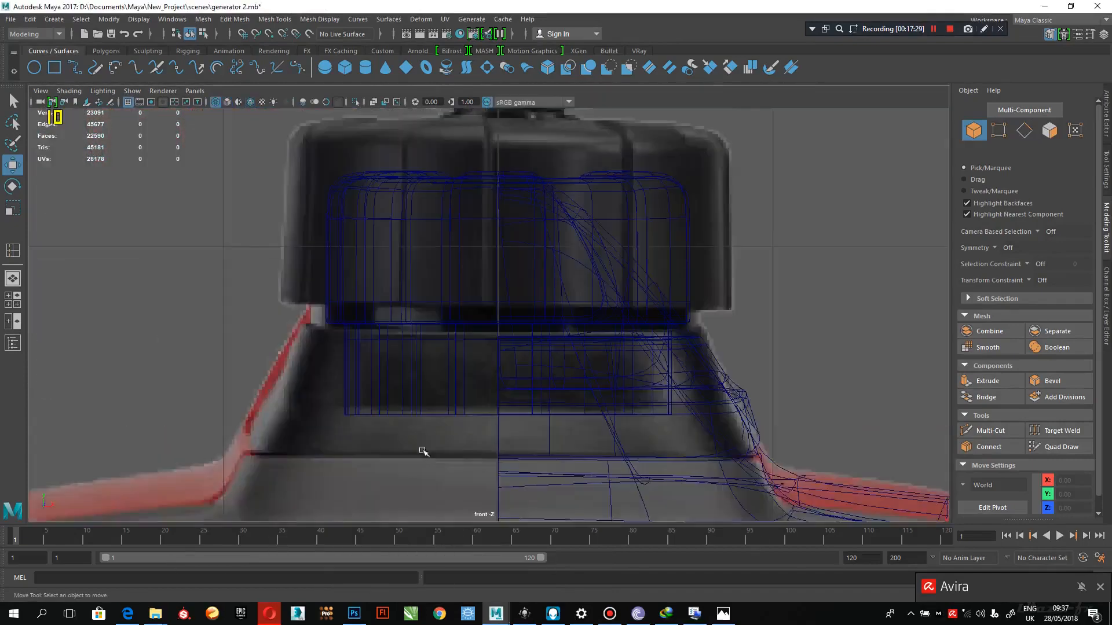
scroll(446, 411, down, 2)
click(526, 250)
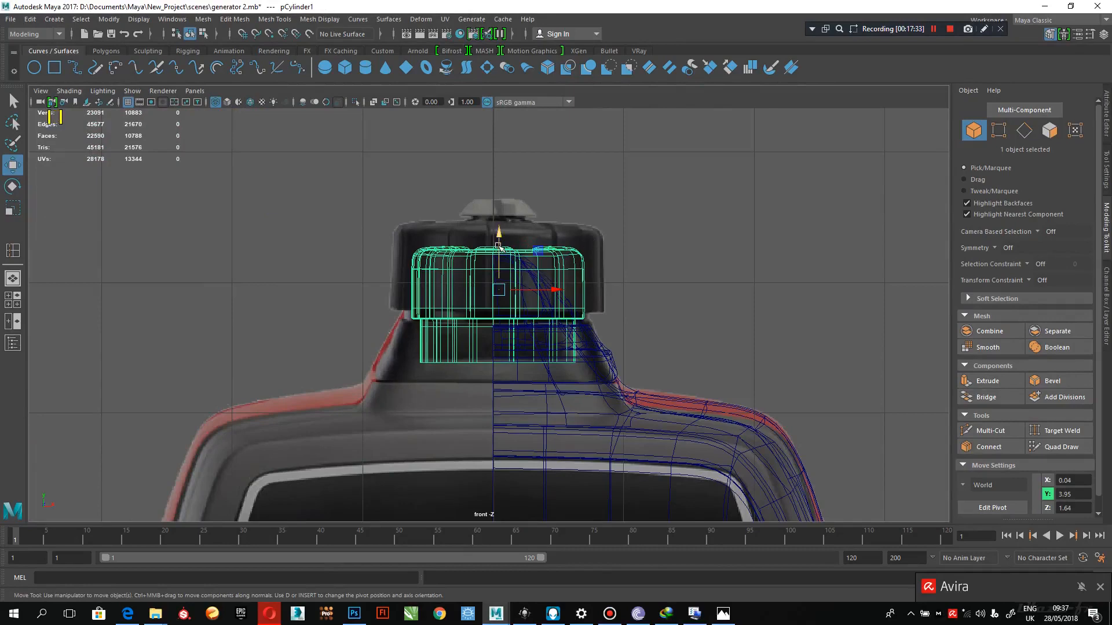
drag(498, 246, 498, 239)
Examine the resized fuel cap's fit and proportions on the generator body beside the reference pictures
key(space)
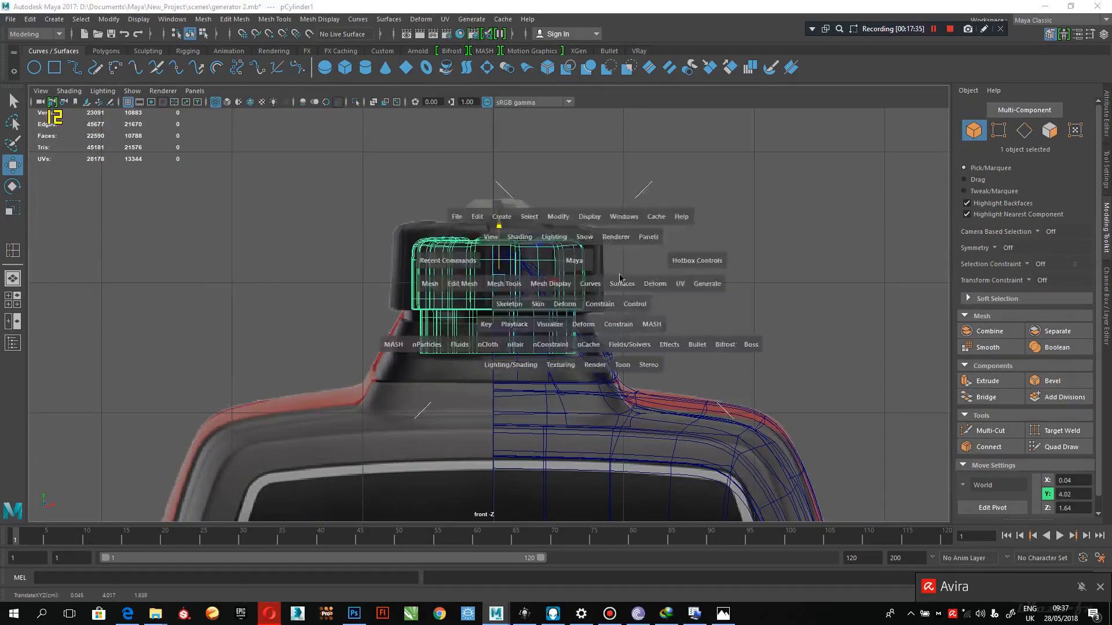
key(space)
alt+drag(568, 337, 531, 308)
alt+right_drag(531, 308, 600, 271)
click(764, 315)
alt+right_drag(764, 315, 675, 251)
alt+drag(672, 337, 645, 331)
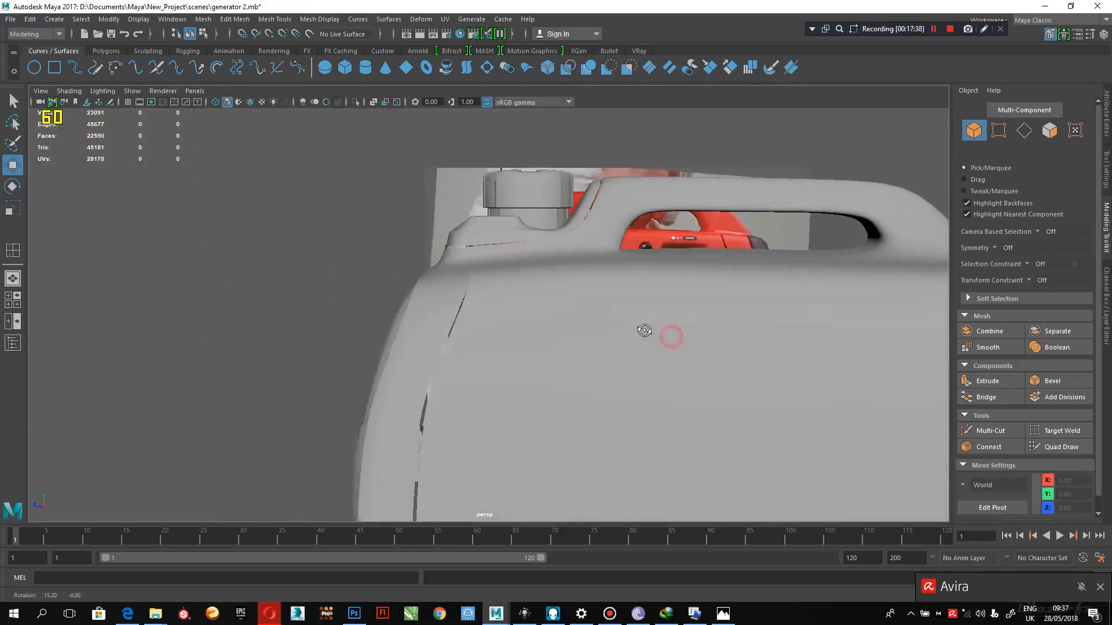
alt+right_drag(727, 428, 594, 393)
alt+drag(640, 409, 665, 384)
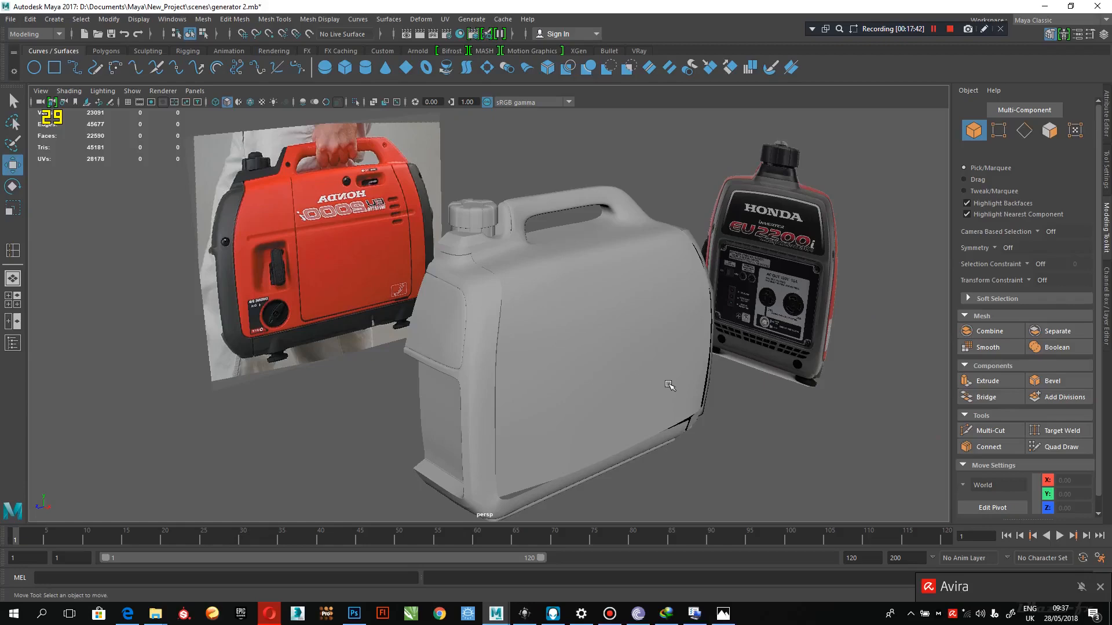
alt+middle_drag(607, 324, 612, 475)
alt+right_drag(556, 341, 637, 384)
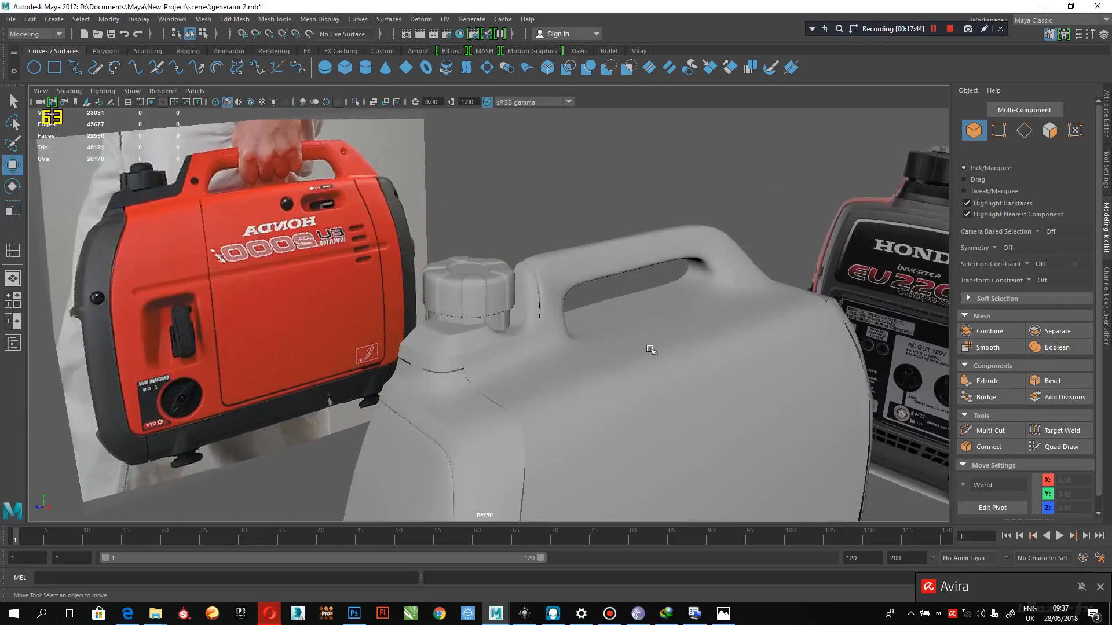
Switch to Photos and study the fuel cap and its base in the generator reference pictures, then return to Maya
click(733, 621)
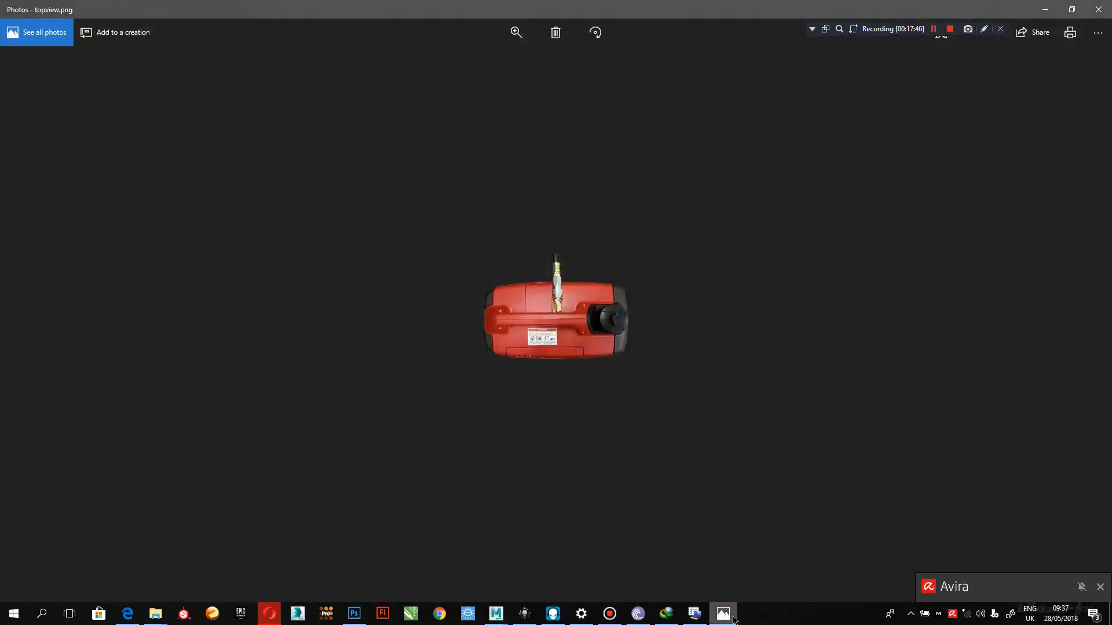
double_click(629, 338)
double_click(629, 337)
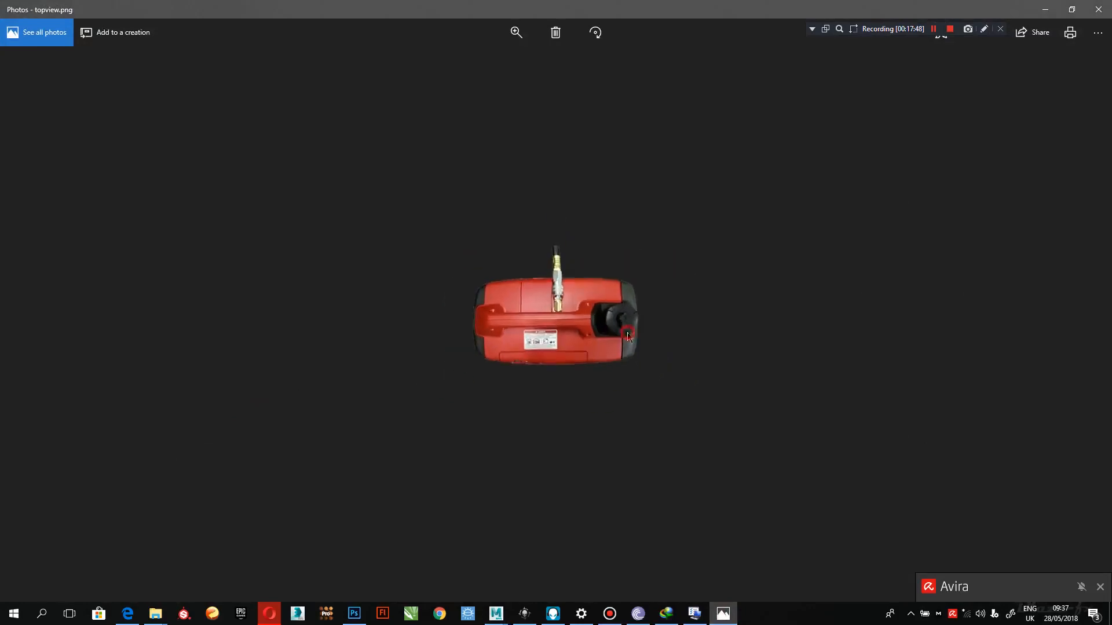
key(Right)
key(Right)
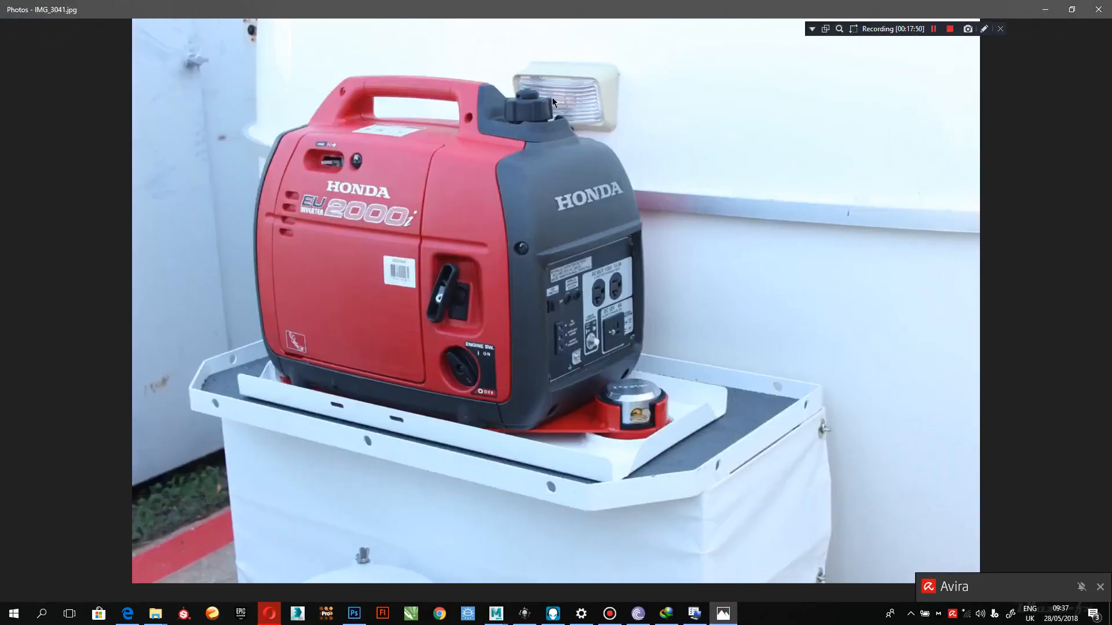
key(Left)
key(Left)
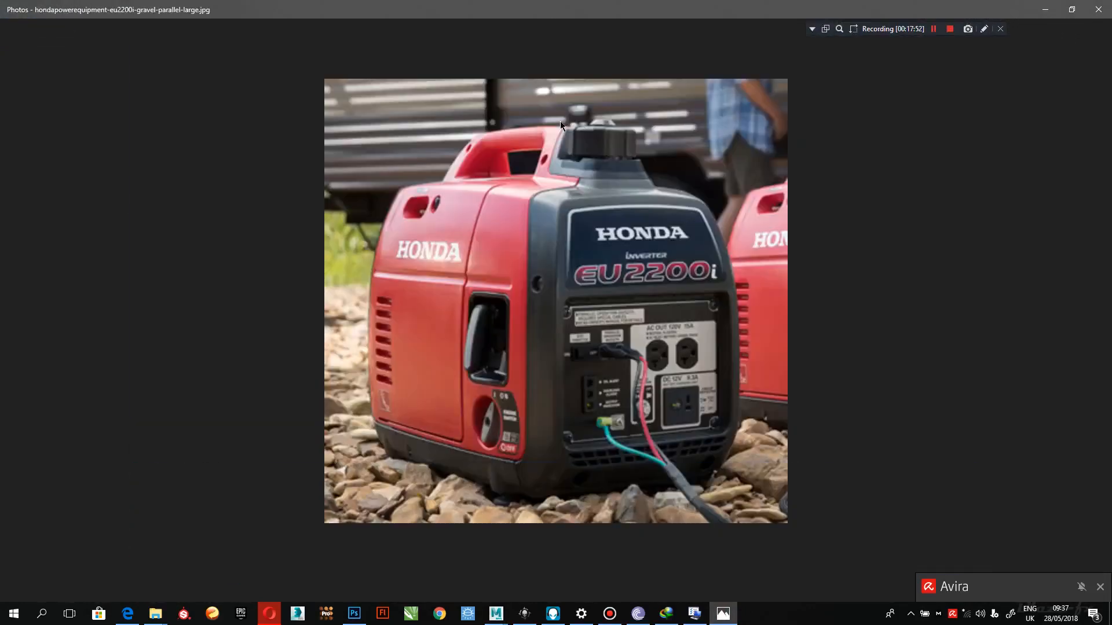
key(Left)
key(Right)
scroll(585, 126, up, 3)
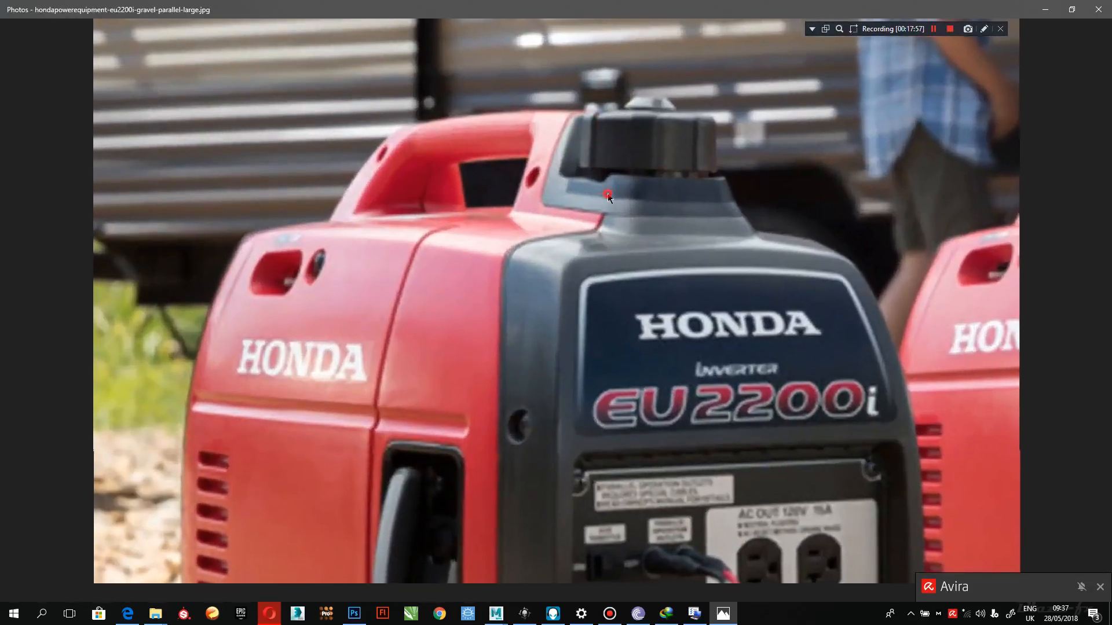
scroll(607, 192, down, 3)
key(Left)
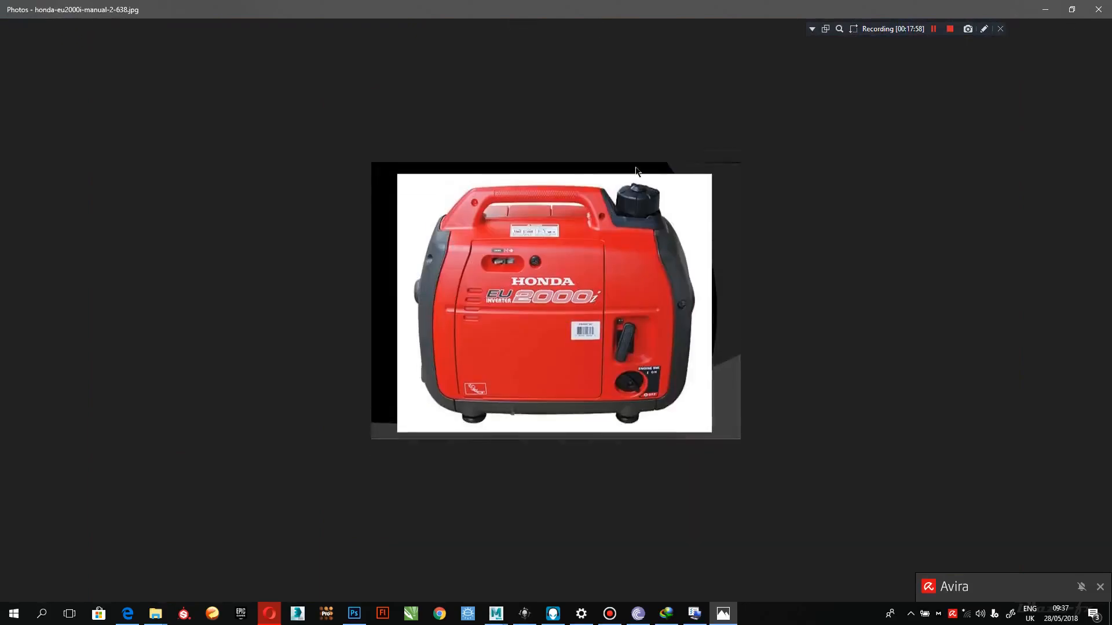
scroll(636, 168, up, 2)
click(1051, 10)
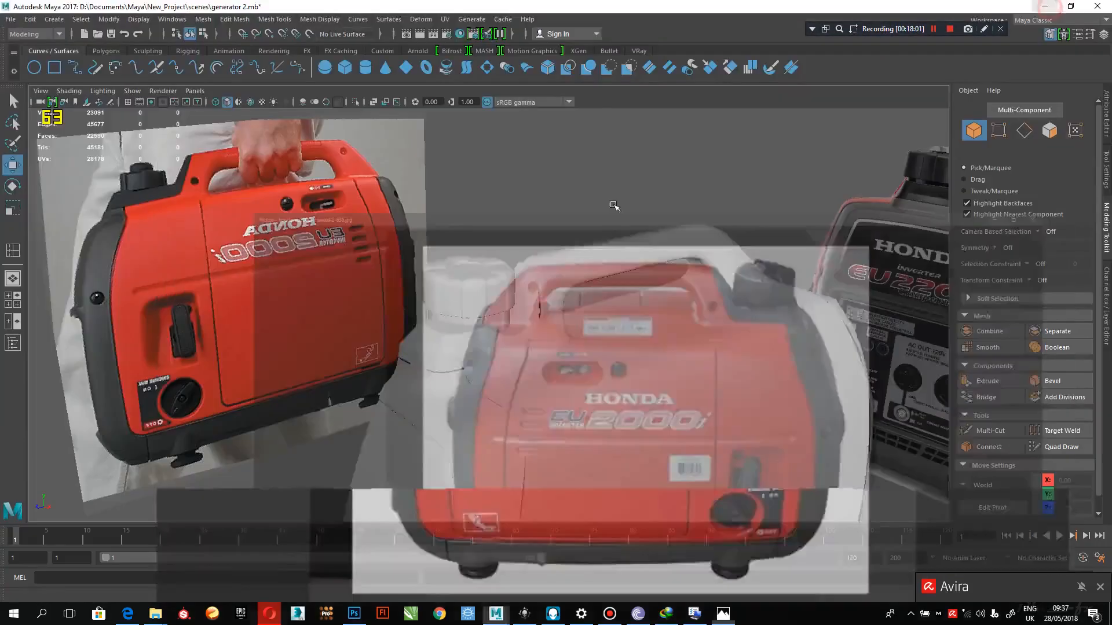
Turn off the fuel cap's smooth preview and select all the faces of the central disc on its top
alt+right_drag(616, 206, 616, 334)
alt+drag(615, 335, 620, 310)
alt+right_drag(619, 310, 605, 267)
alt+middle_drag(605, 266, 586, 324)
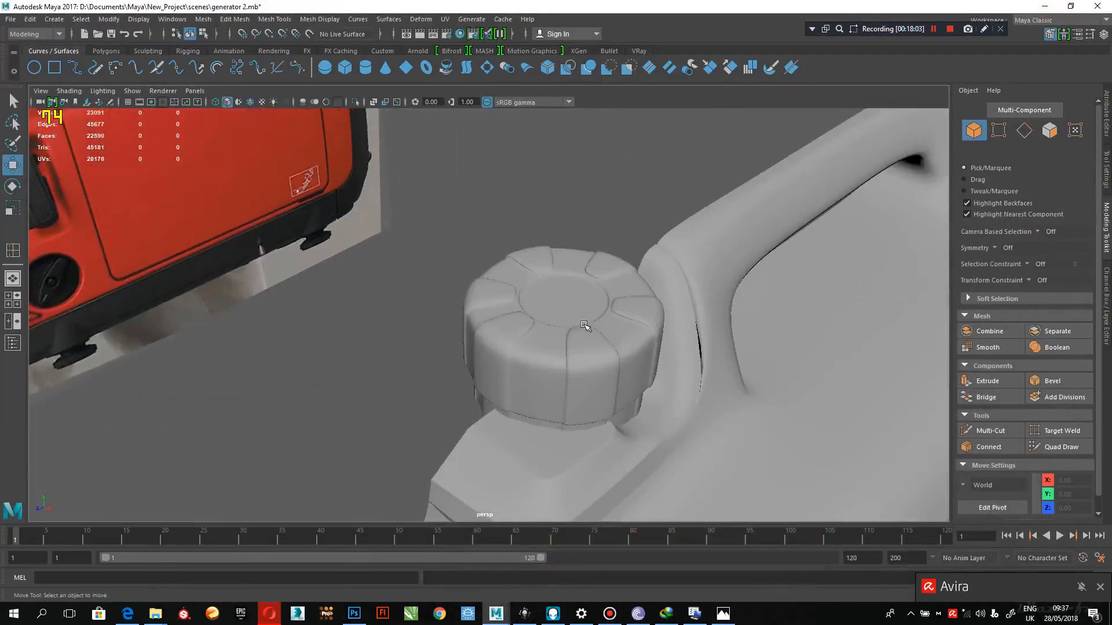
click(586, 312)
right_drag(589, 268, 702, 431)
key(q)
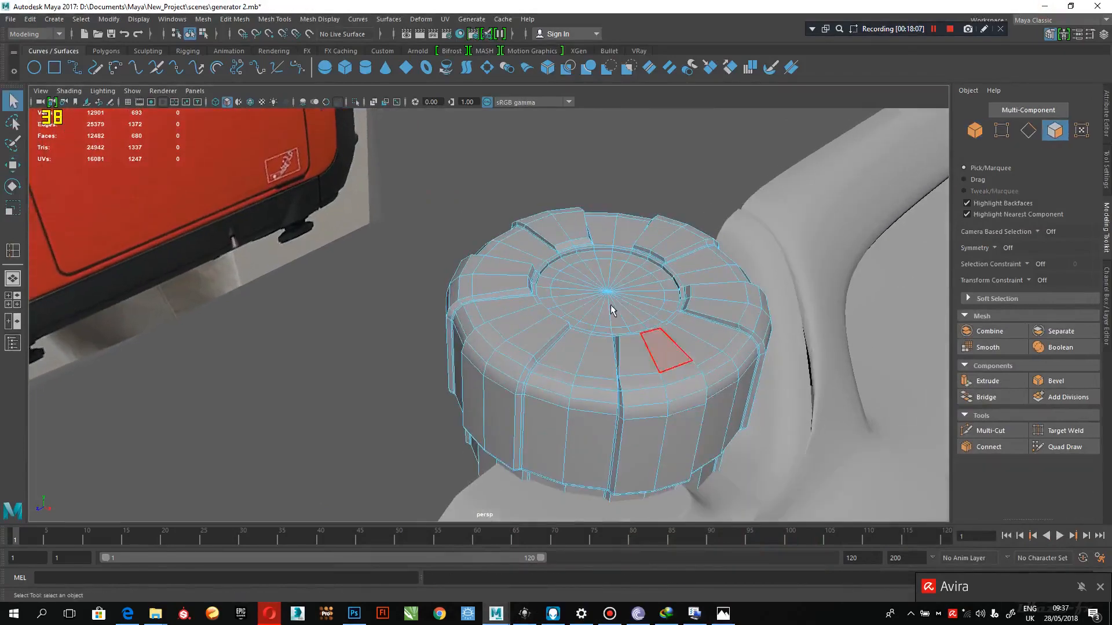
alt+right_drag(614, 312, 663, 308)
alt+middle_drag(614, 308, 548, 339)
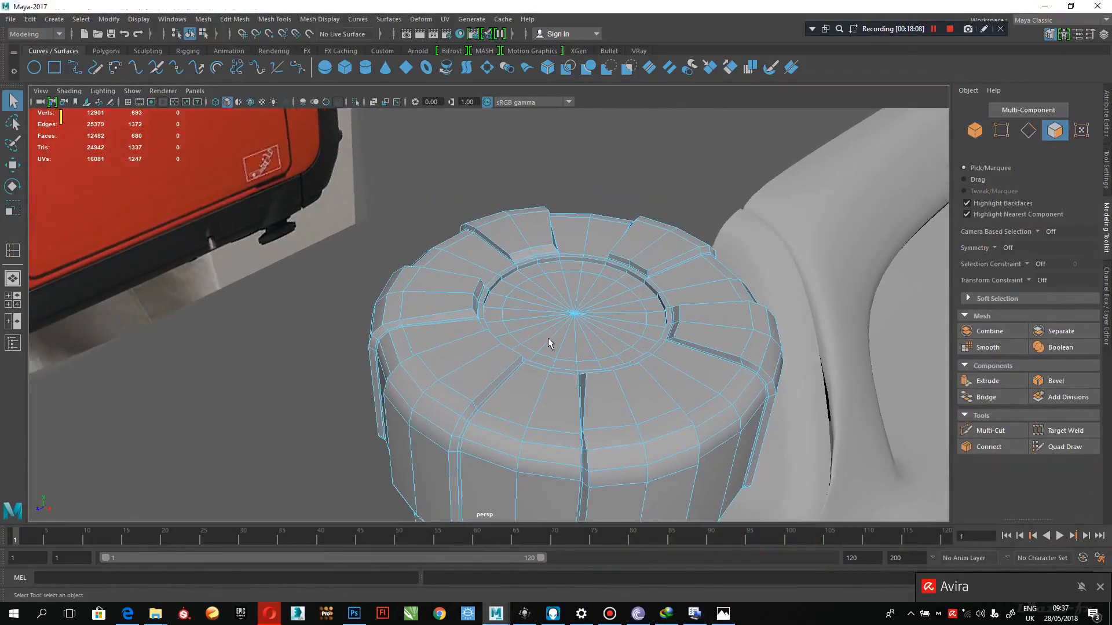
key(1)
click(547, 328)
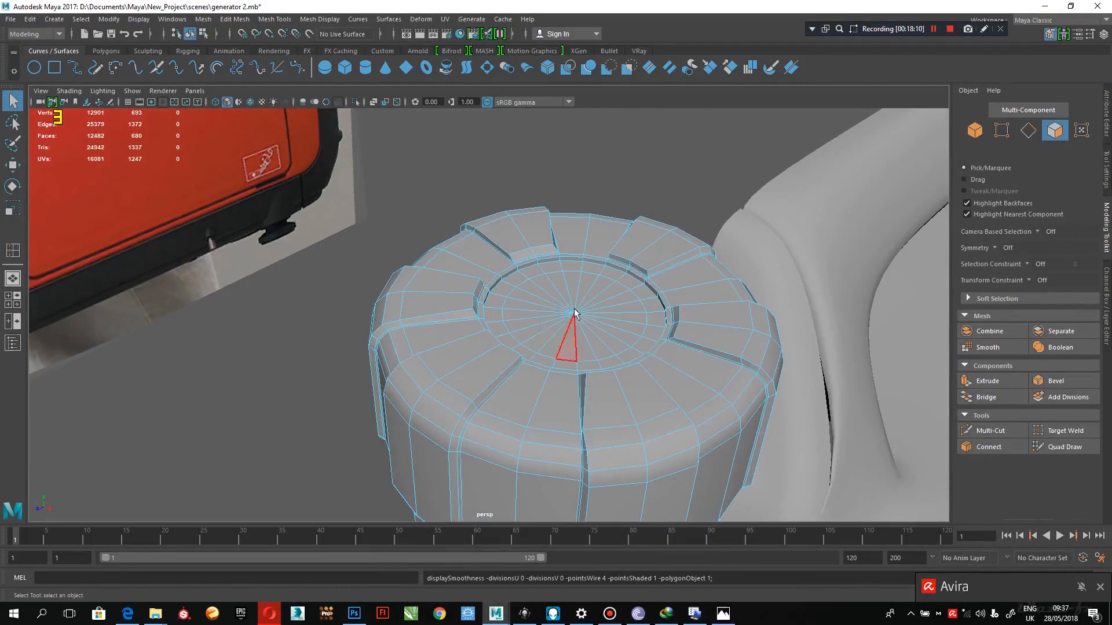
right_drag(569, 302, 589, 375)
click(579, 316)
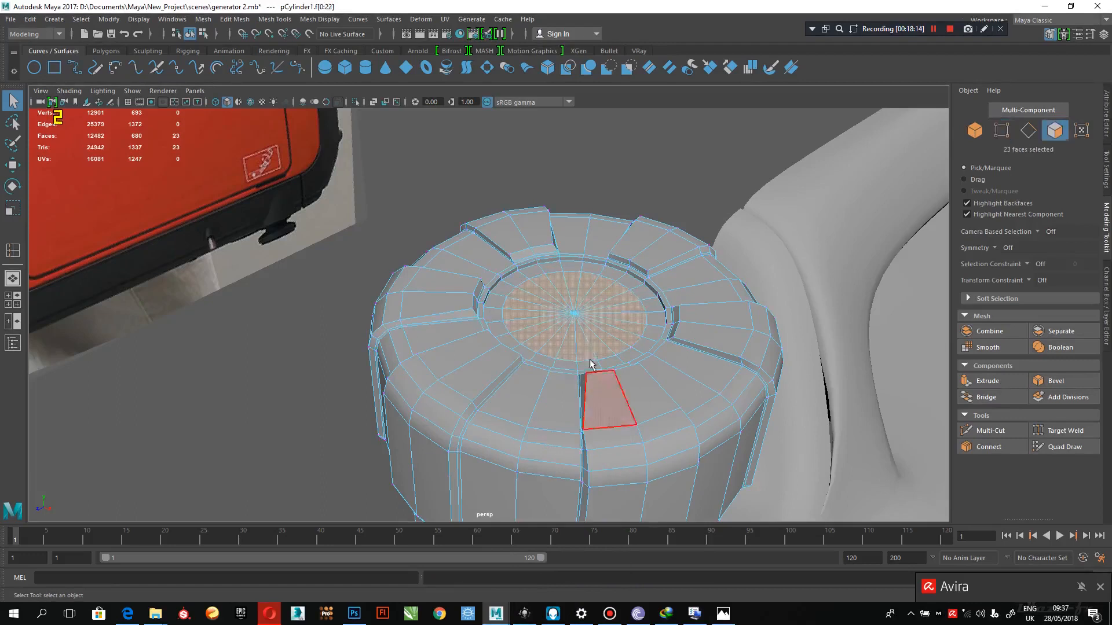
Extrude the cap's central disc faces upward by about 0.095 and scale the raised top uniformly to about 0.8
shift+right_drag(572, 330, 573, 377)
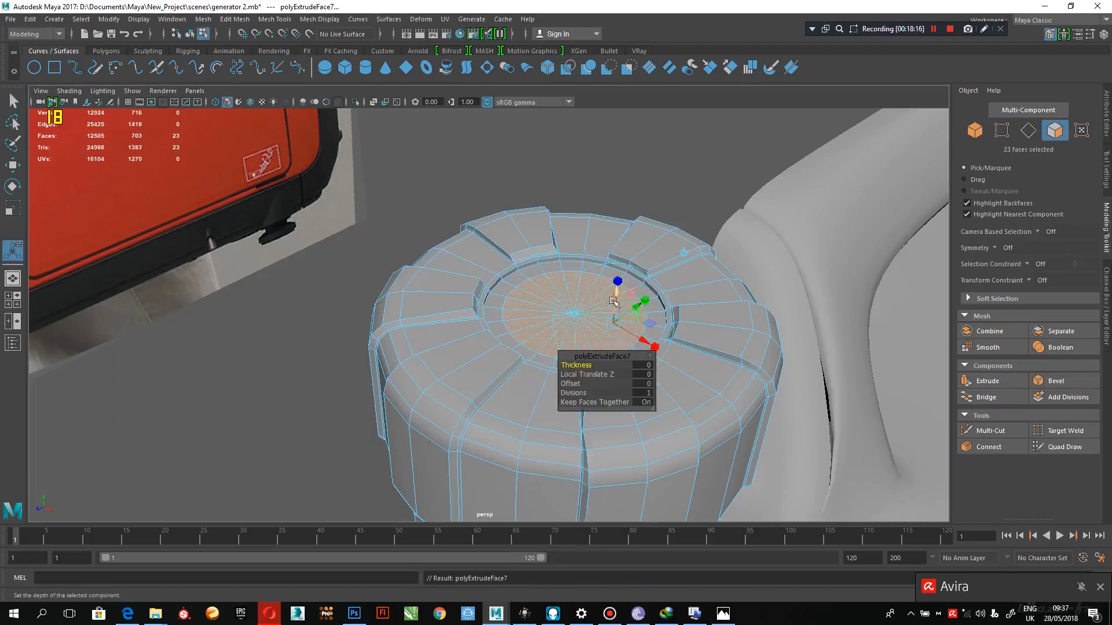
drag(613, 302, 611, 279)
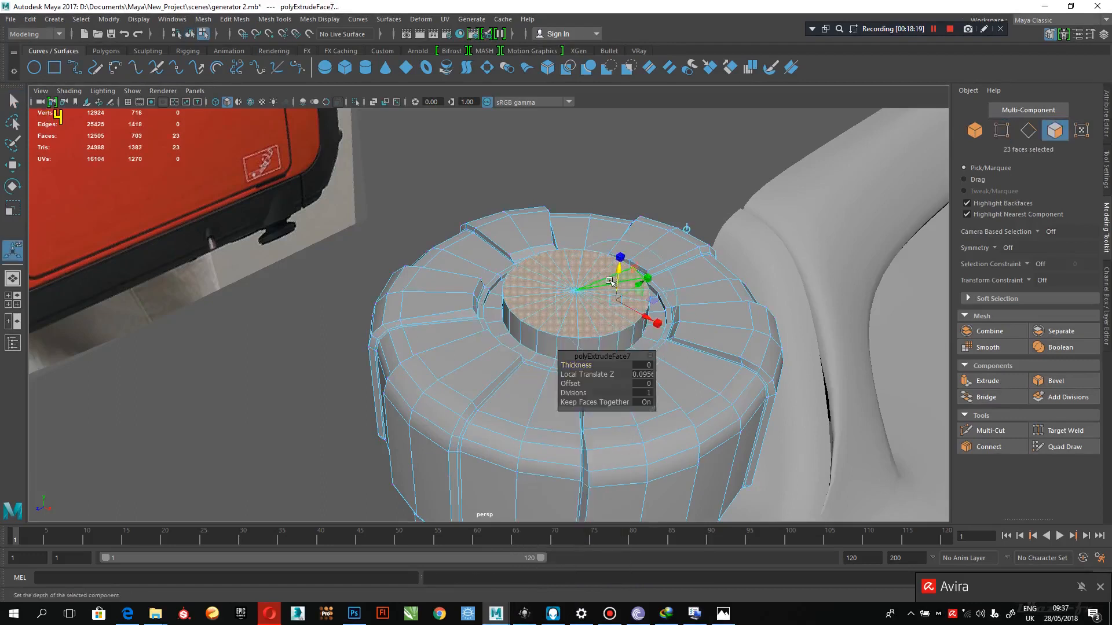
key(r)
drag(575, 292, 564, 300)
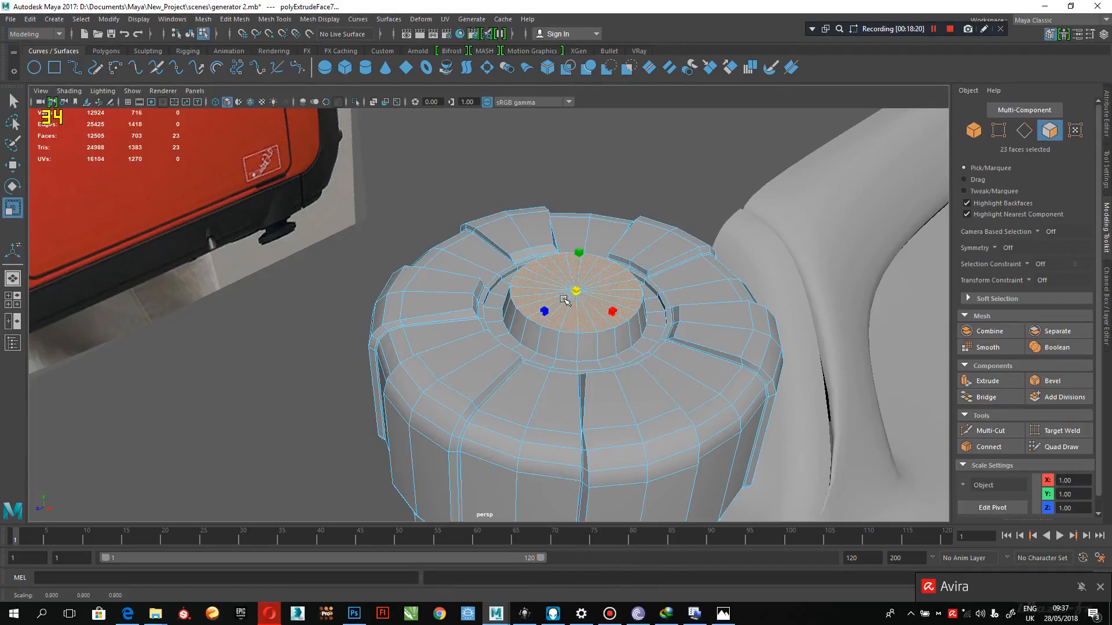
Bevel the raised disc's top edge loop with fraction 0.5 and 2 segments, checking its shape against the reference picture in Photos
right_drag(564, 300, 564, 271)
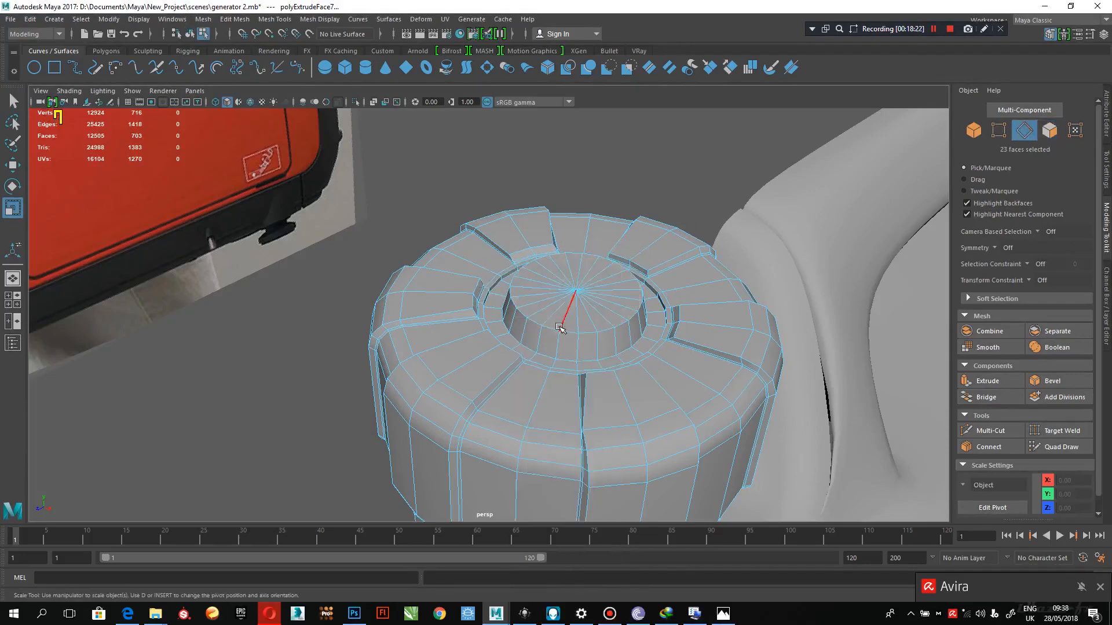
double_click(572, 334)
shift+right_drag(573, 333, 596, 378)
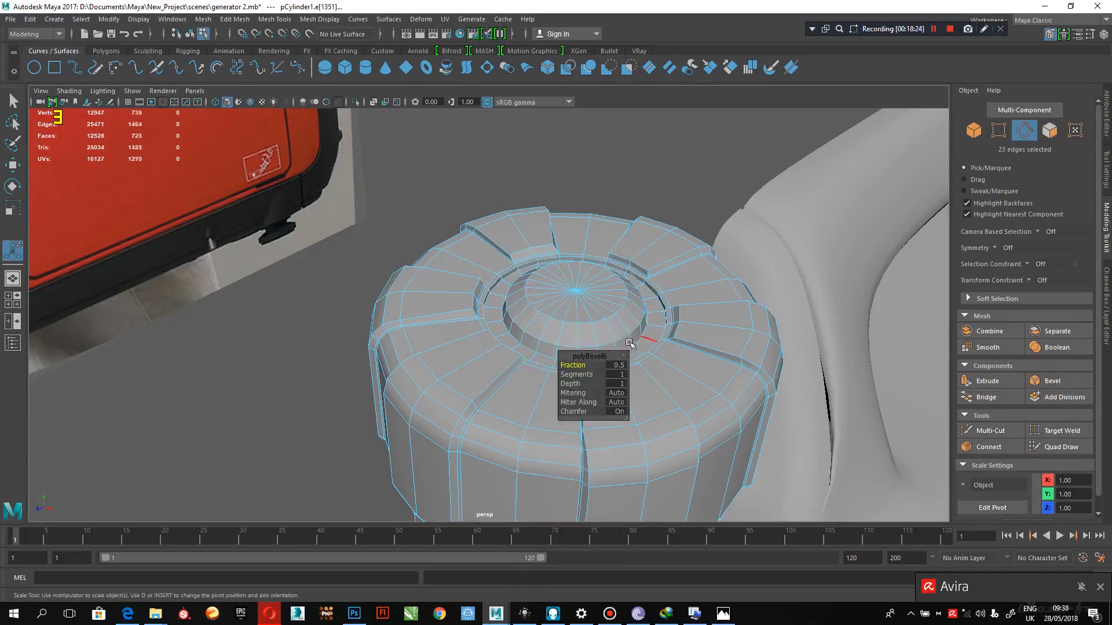
drag(574, 374, 592, 374)
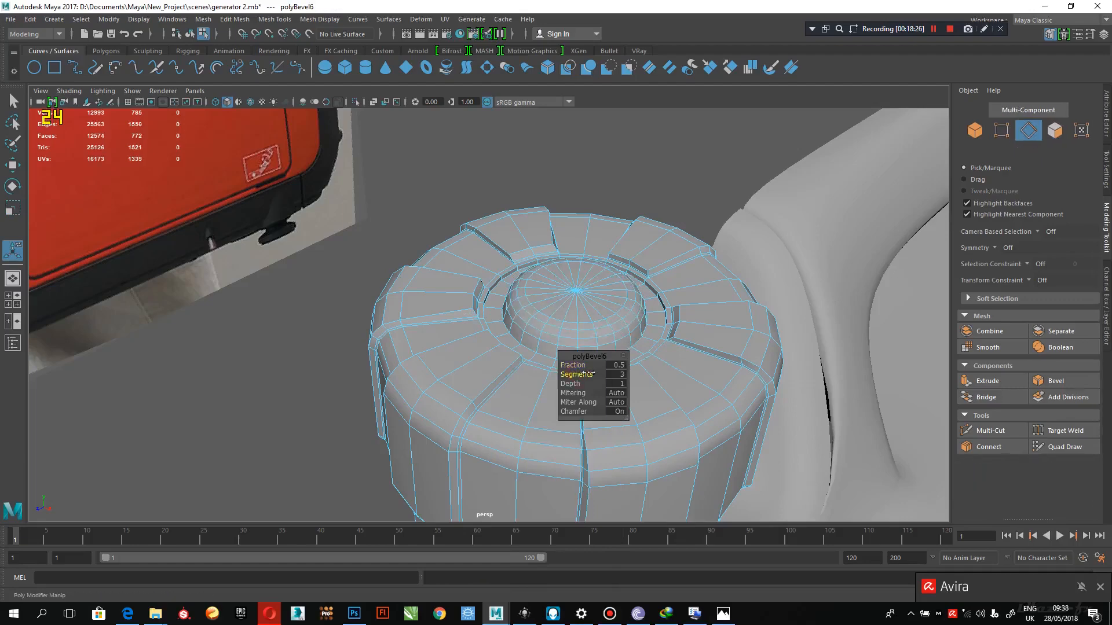
alt+right_drag(598, 280, 532, 243)
click(722, 613)
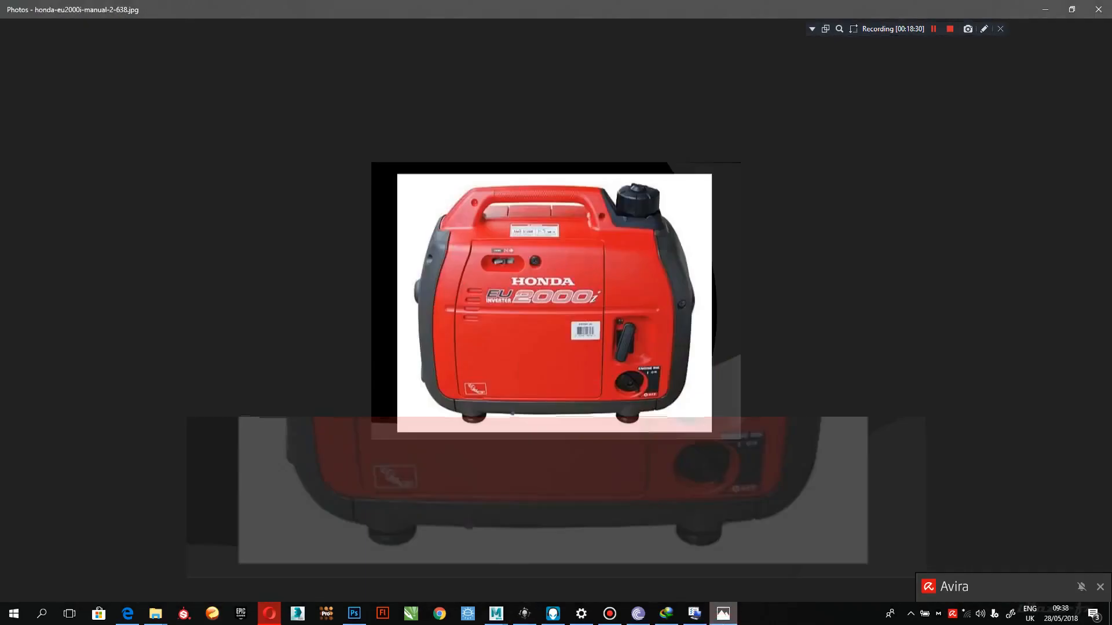
click(720, 622)
scroll(598, 347, up, 2)
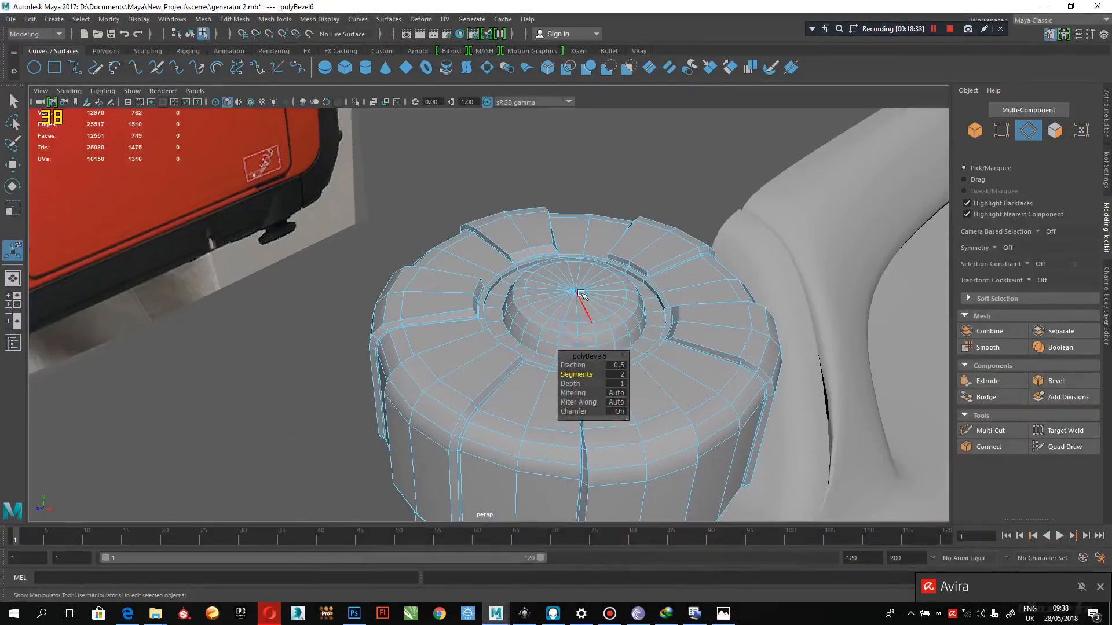
Select all faces of the raised central knob and scale them down uniformly so the knob sits smaller within the recess
right_drag(581, 268, 524, 269)
ctrl+right_drag(578, 294, 589, 360)
ctrl+right_drag(584, 313, 643, 293)
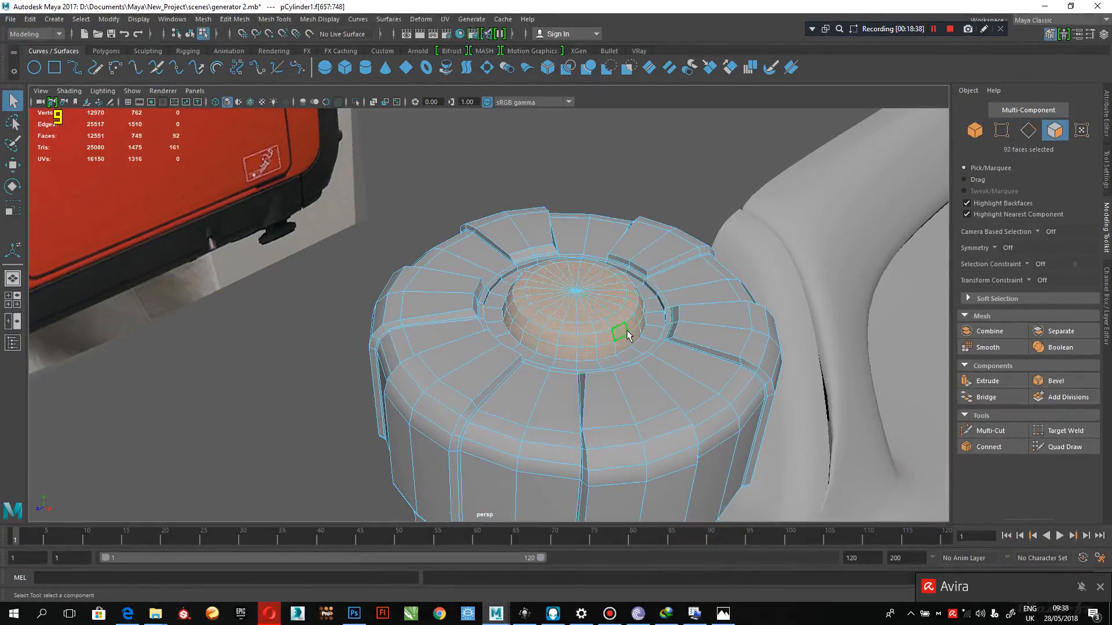
key(r)
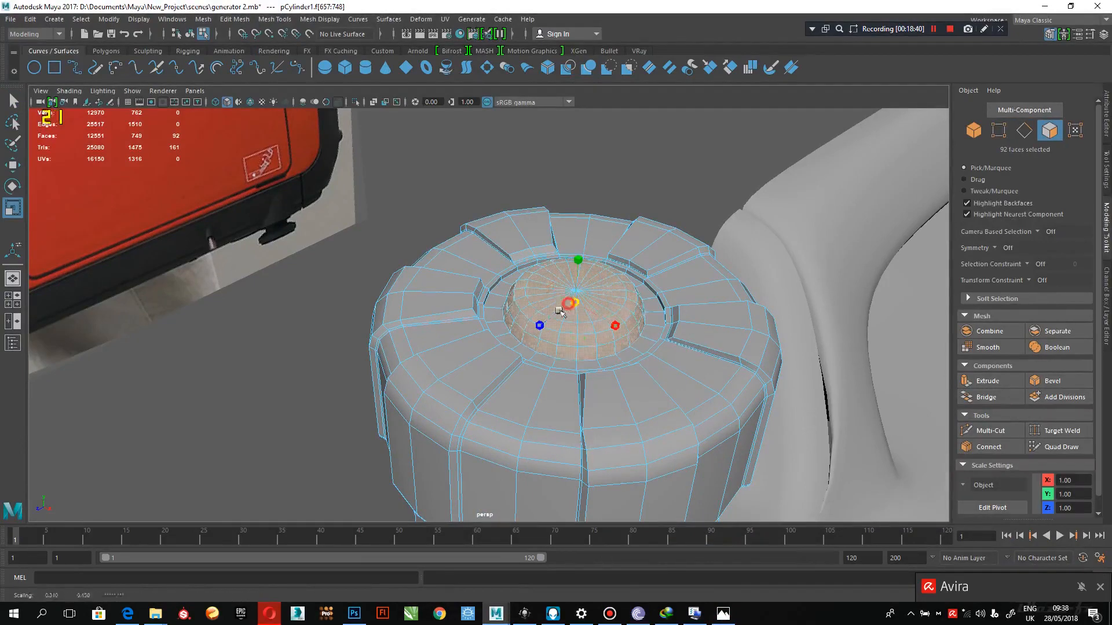
drag(560, 311, 549, 331)
alt+right_drag(548, 331, 517, 326)
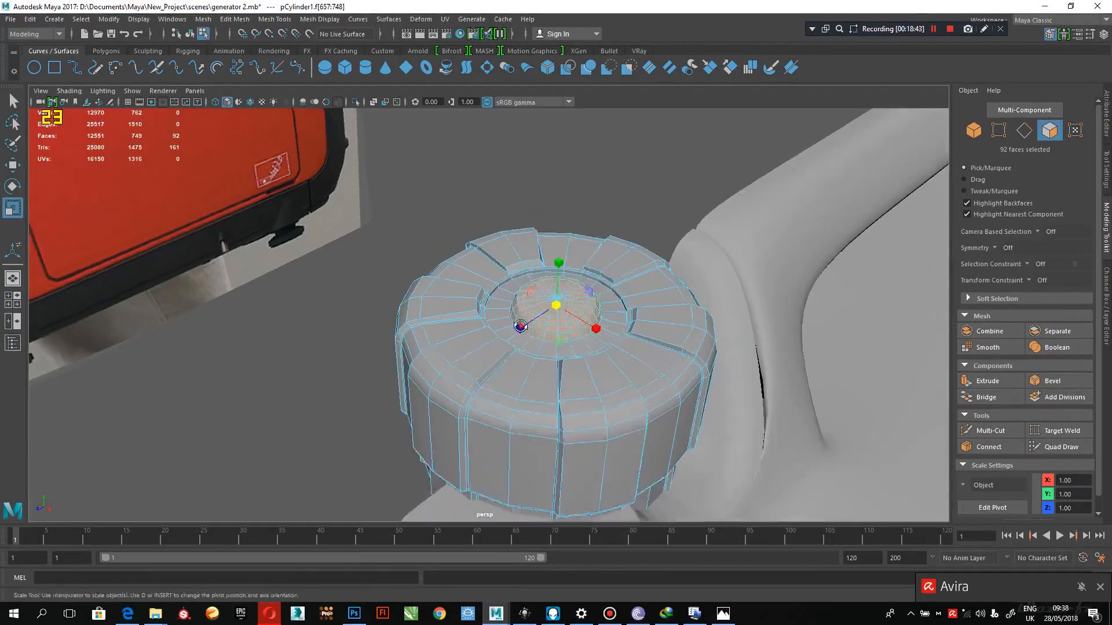
alt+drag(517, 326, 466, 336)
alt+middle_drag(538, 336, 453, 376)
alt+right_drag(453, 376, 612, 373)
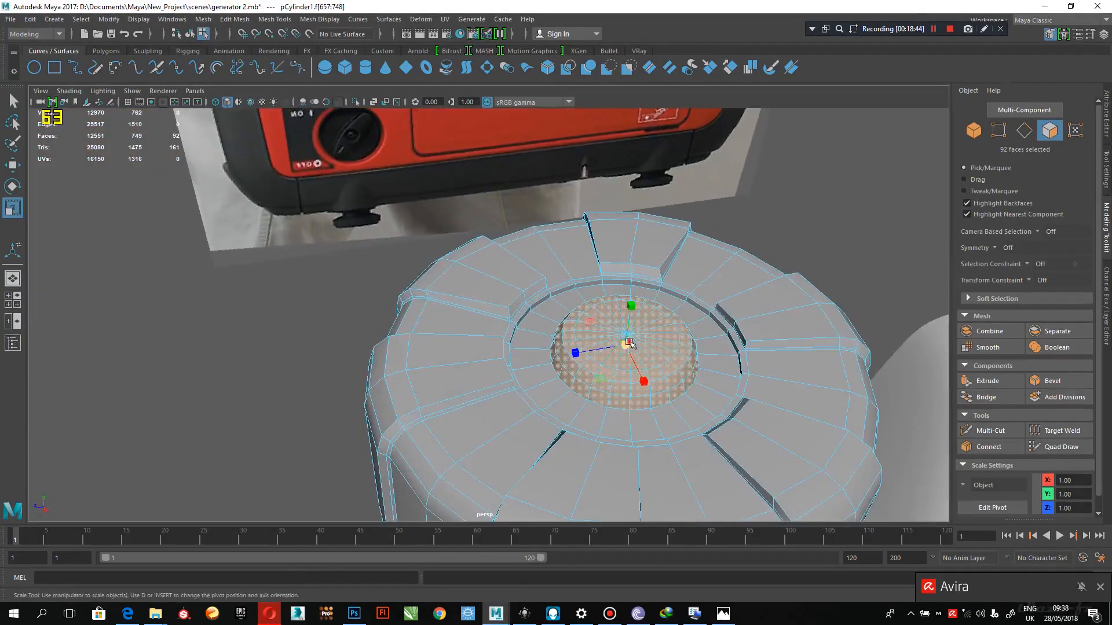
drag(623, 347, 619, 349)
Return the fuel cap to object mode, turn on its smooth preview and keep the shaded display
alt+right_drag(697, 375, 663, 372)
alt+drag(662, 373, 606, 266)
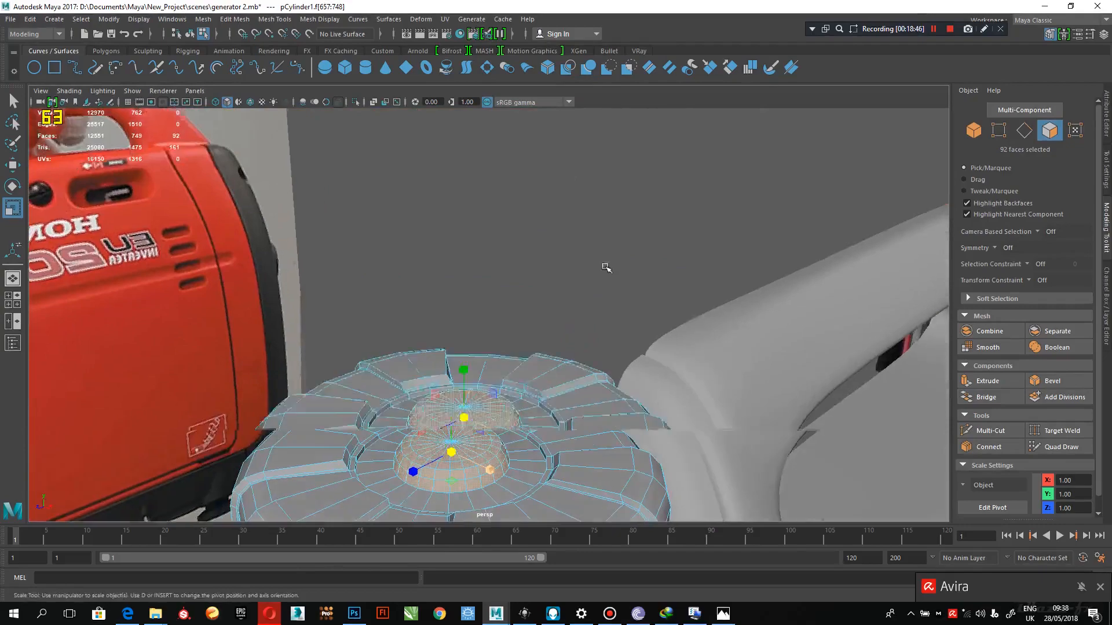
alt+right_drag(556, 272, 585, 276)
alt+drag(580, 309, 471, 326)
right_drag(481, 271, 543, 236)
click(591, 177)
alt+right_drag(650, 293, 546, 324)
click(546, 326)
alt+right_drag(660, 411, 521, 317)
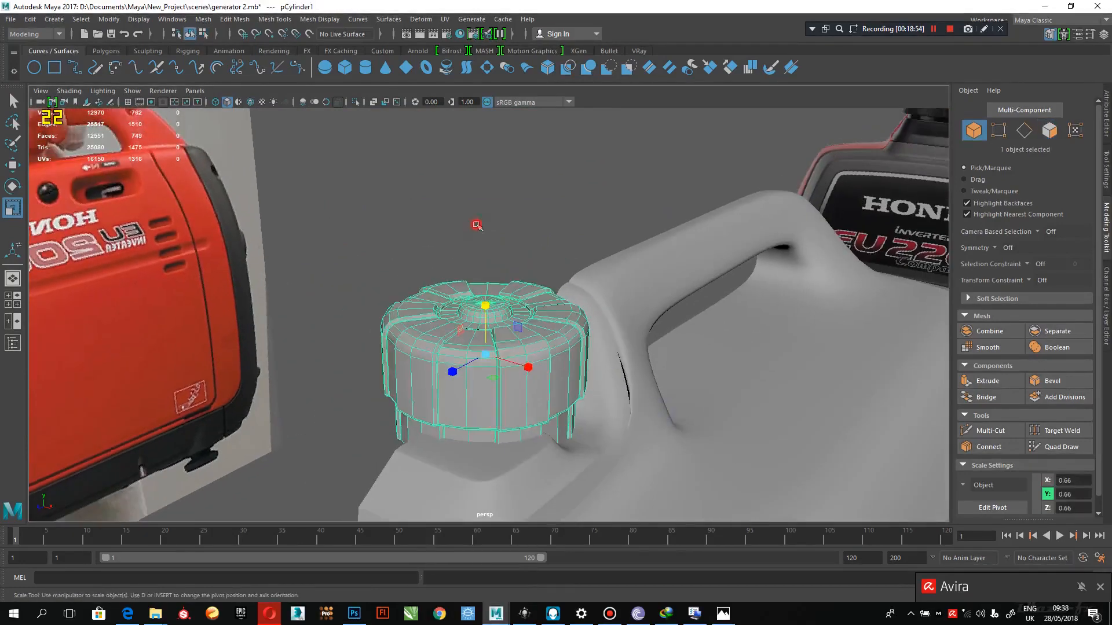
click(476, 226)
click(514, 319)
key(4)
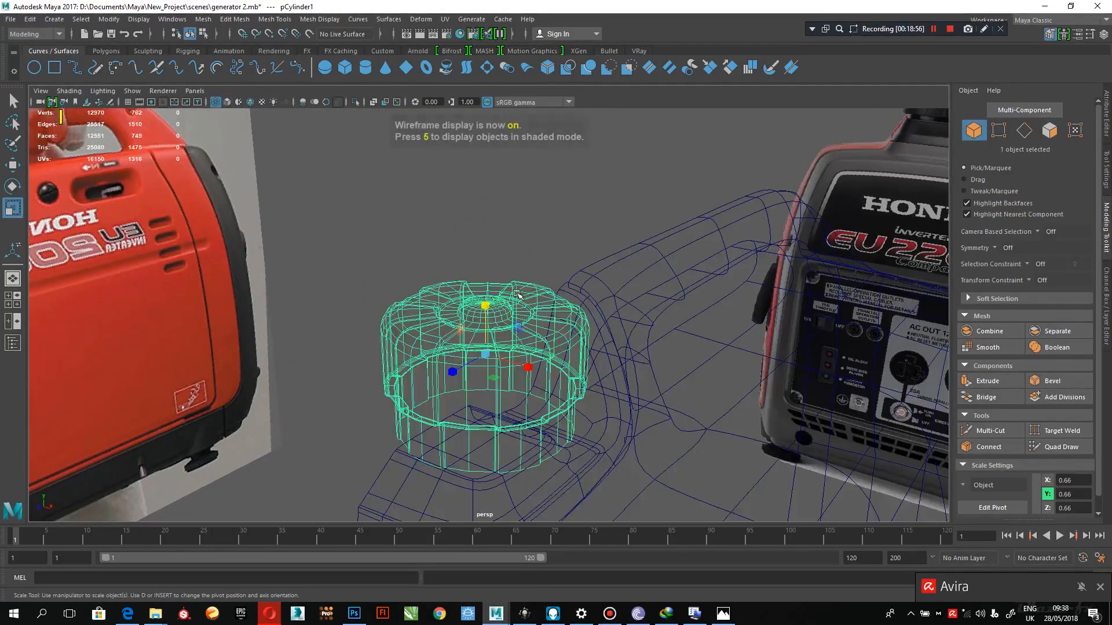
key(5)
click(540, 208)
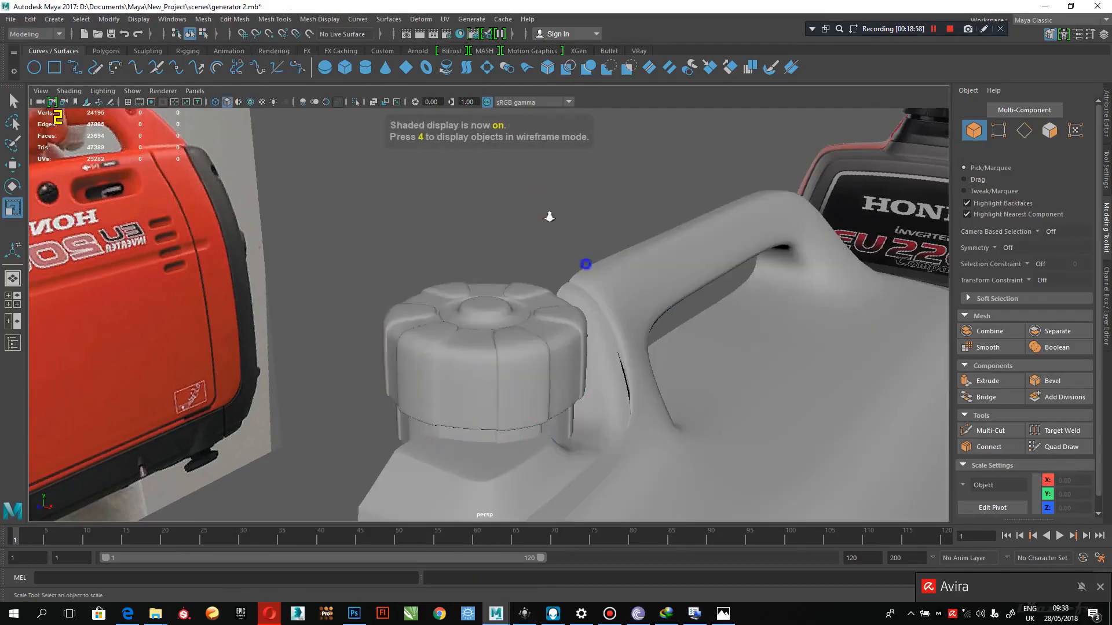
Examine the generator's end panel, side panel and cap base from several sides beside the reference pictures
alt+drag(548, 216, 680, 192)
alt+right_drag(679, 192, 631, 266)
alt+middle_drag(631, 265, 640, 150)
alt+drag(620, 387, 672, 382)
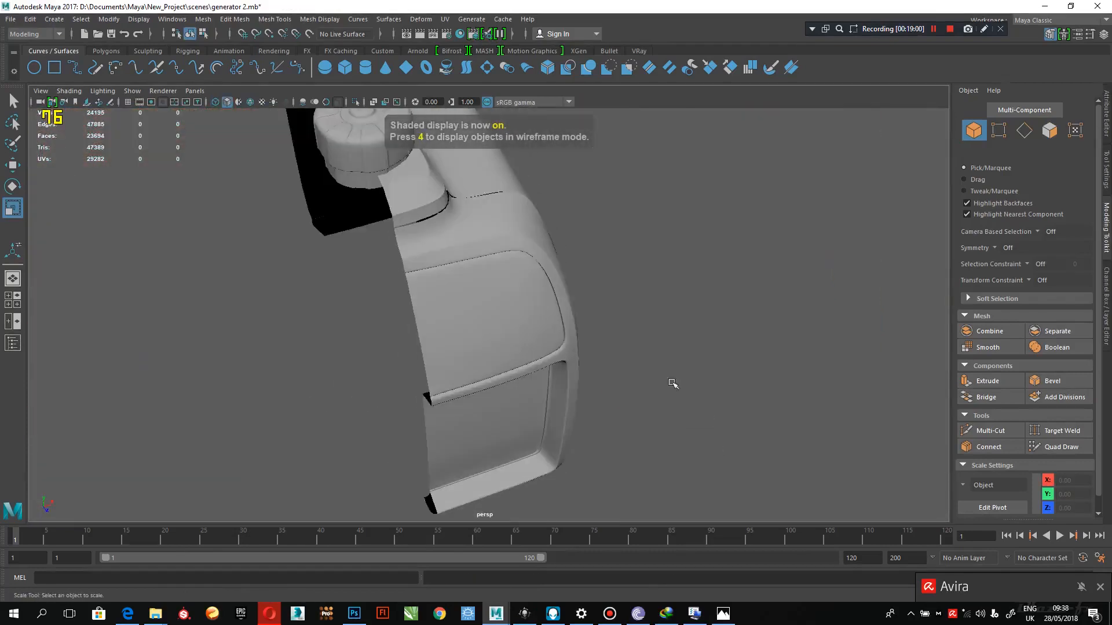
alt+right_drag(693, 429, 579, 367)
alt+drag(580, 371, 490, 367)
alt+right_drag(484, 340, 514, 362)
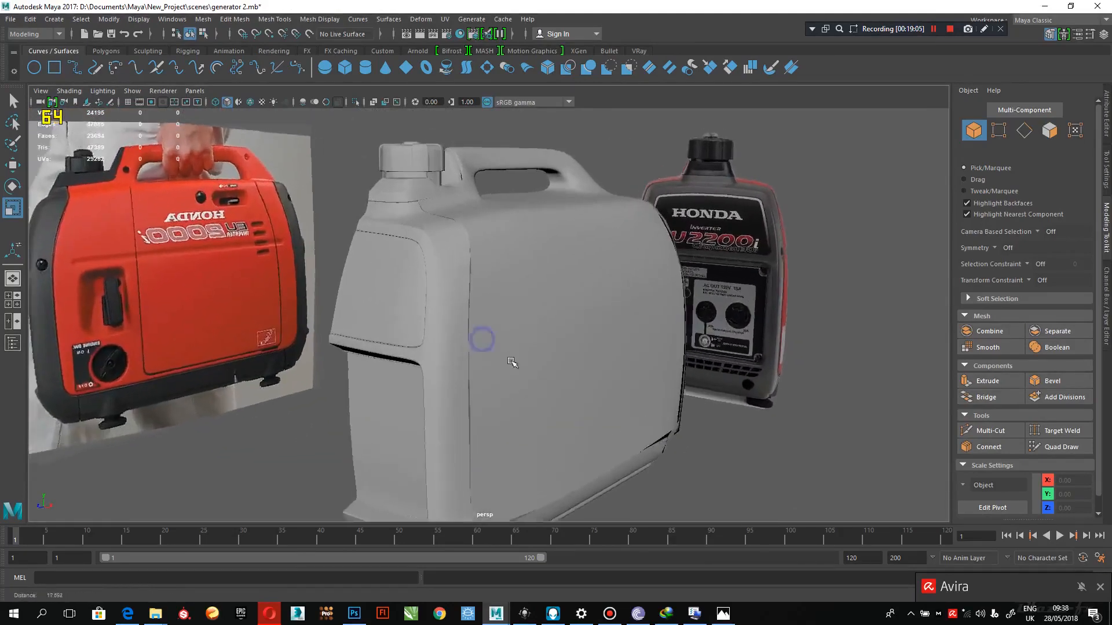
alt+drag(514, 363, 466, 456)
alt+middle_drag(444, 174, 434, 292)
alt+right_drag(434, 292, 539, 436)
alt+drag(540, 436, 503, 397)
alt+middle_drag(412, 367, 457, 310)
alt+right_drag(456, 310, 546, 385)
Select the frame with the recessed end panel and inspect its seams from the cap base down to the bottom strip's open end
click(429, 388)
alt+middle_drag(429, 387, 466, 357)
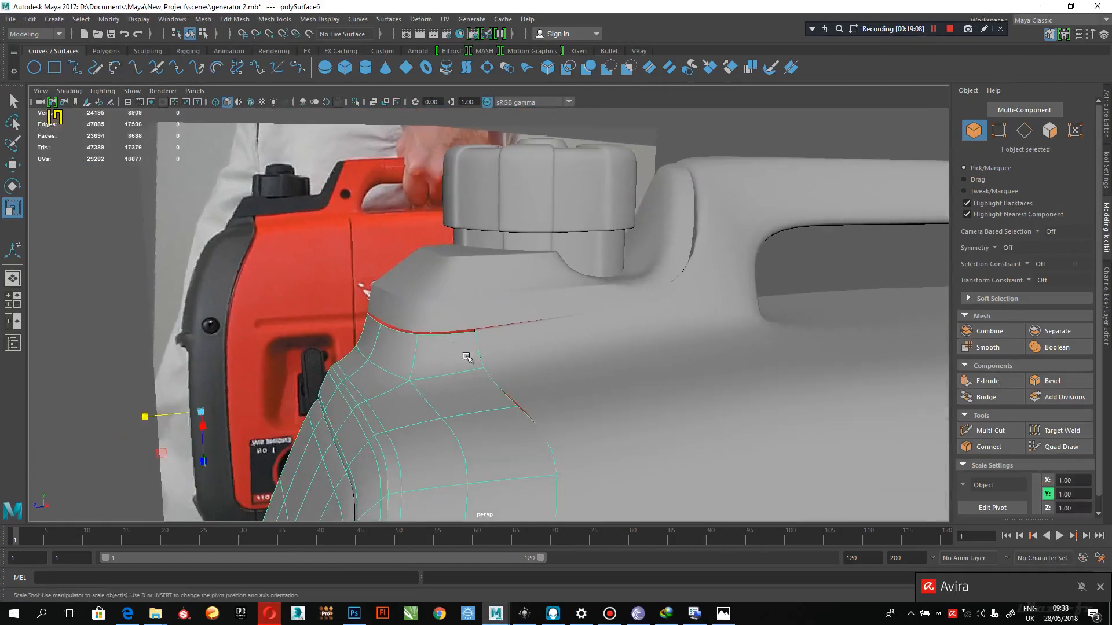
alt+drag(560, 436, 558, 402)
alt+middle_drag(559, 402, 512, 335)
alt+right_drag(645, 394, 443, 337)
alt+middle_drag(524, 341, 510, 212)
alt+right_drag(632, 412, 504, 308)
alt+drag(503, 305, 524, 304)
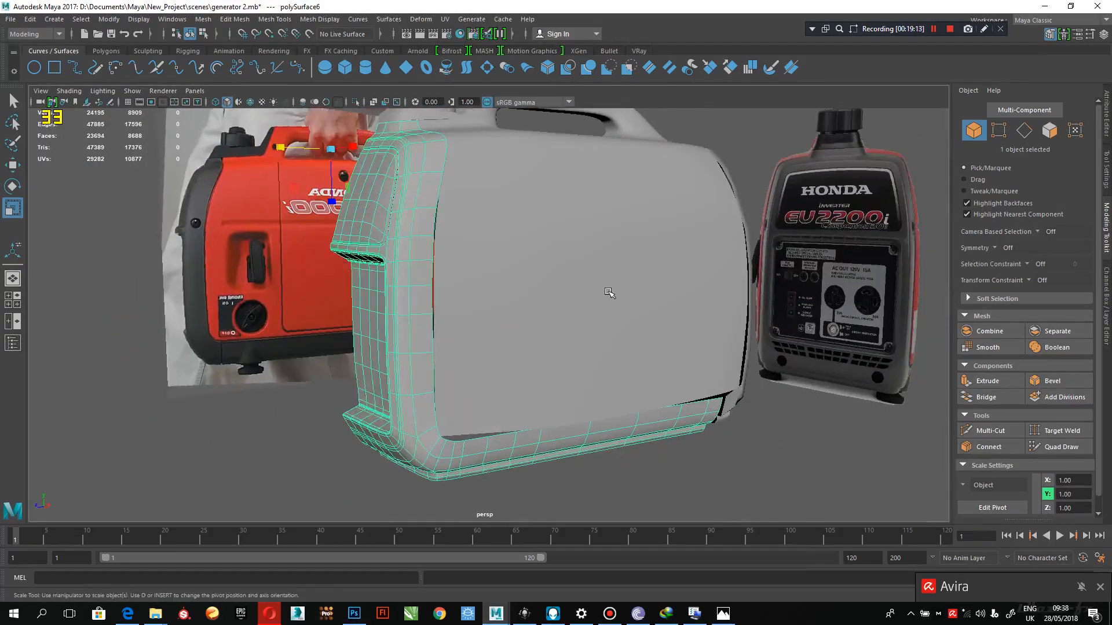
alt+drag(609, 293, 469, 330)
alt+middle_drag(469, 330, 408, 328)
alt+right_drag(444, 366, 514, 410)
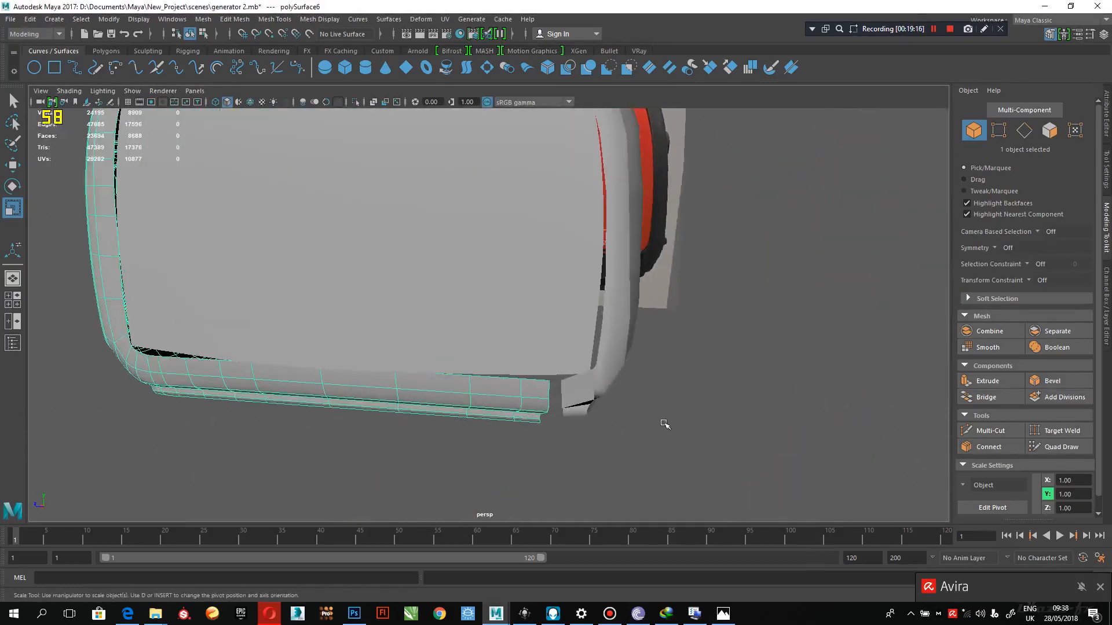
Zoom in on the gap at the lower corner in the side view and select the border edges of the opposite corner panel
key(space)
key(space)
alt+right_drag(762, 451, 463, 347)
alt+middle_drag(753, 463, 544, 387)
alt+right_drag(544, 388, 602, 400)
alt+middle_drag(434, 336, 507, 294)
alt+right_drag(506, 294, 611, 364)
click(595, 347)
alt+right_drag(590, 325, 598, 421)
click(598, 383)
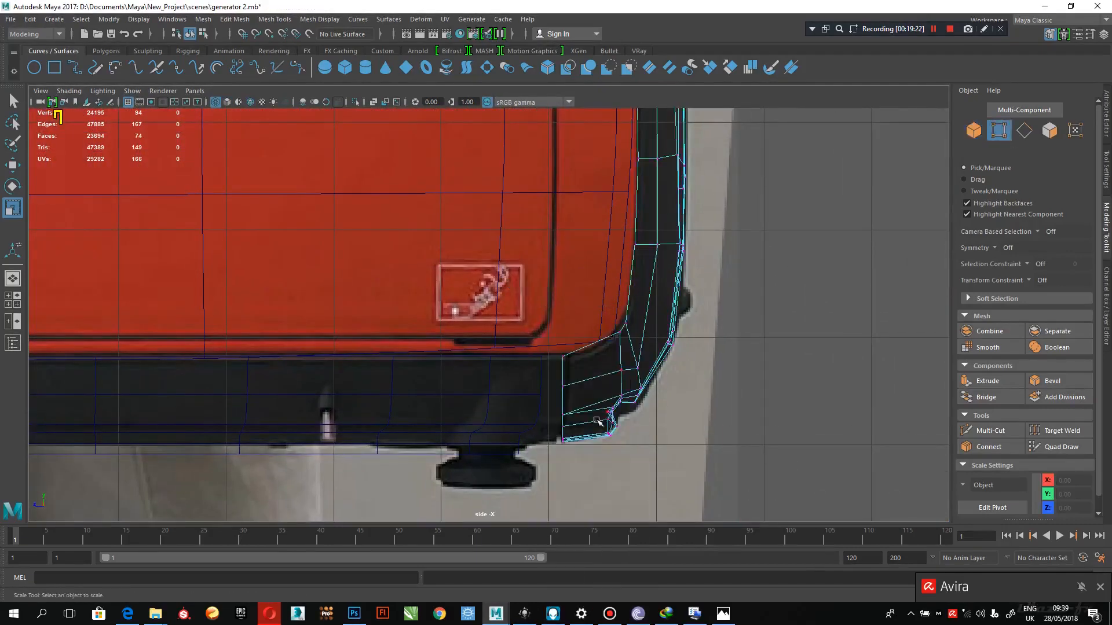
right_drag(564, 376, 561, 290)
double_click(558, 402)
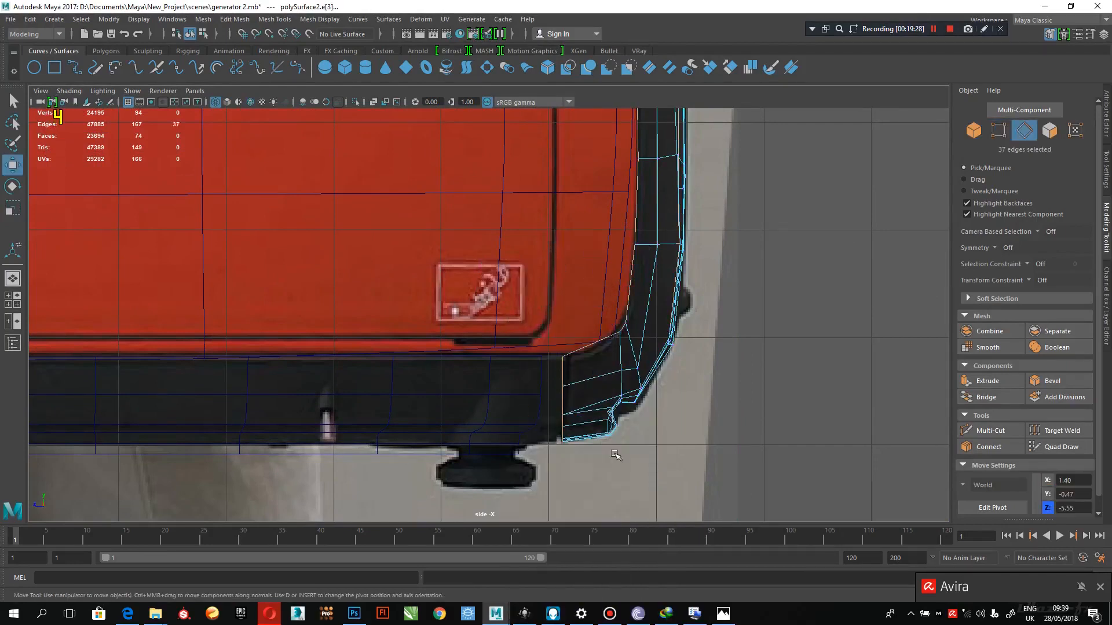
Replace the selection with only the 11 edges along the corner panel's cut lower end
alt+right_drag(631, 438, 639, 492)
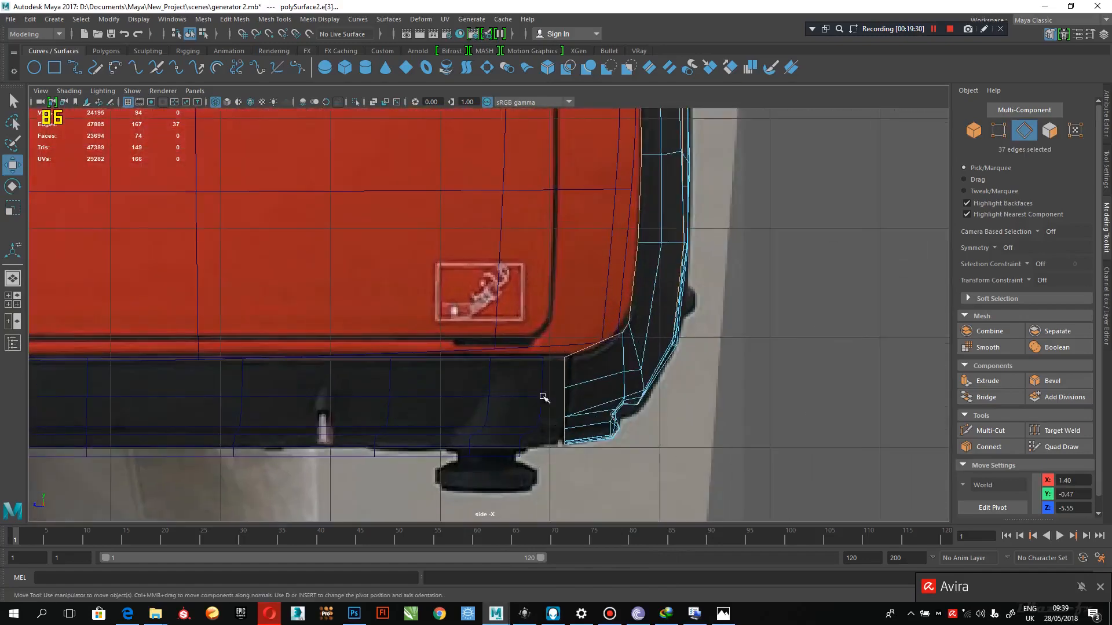
click(563, 371)
key(space)
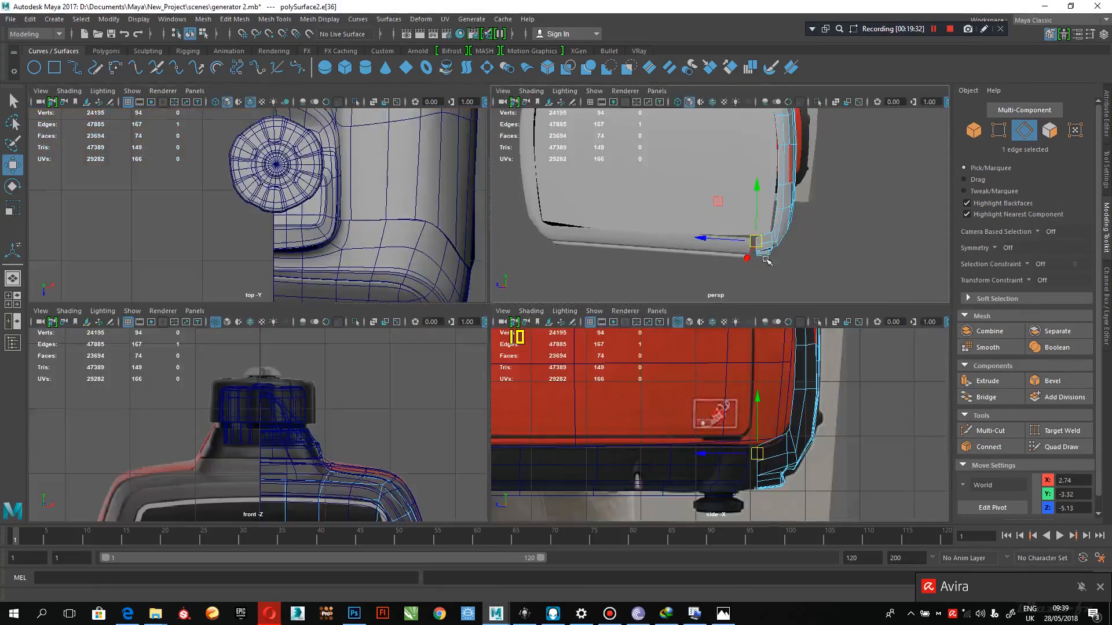
key(space)
alt+drag(717, 272, 654, 359)
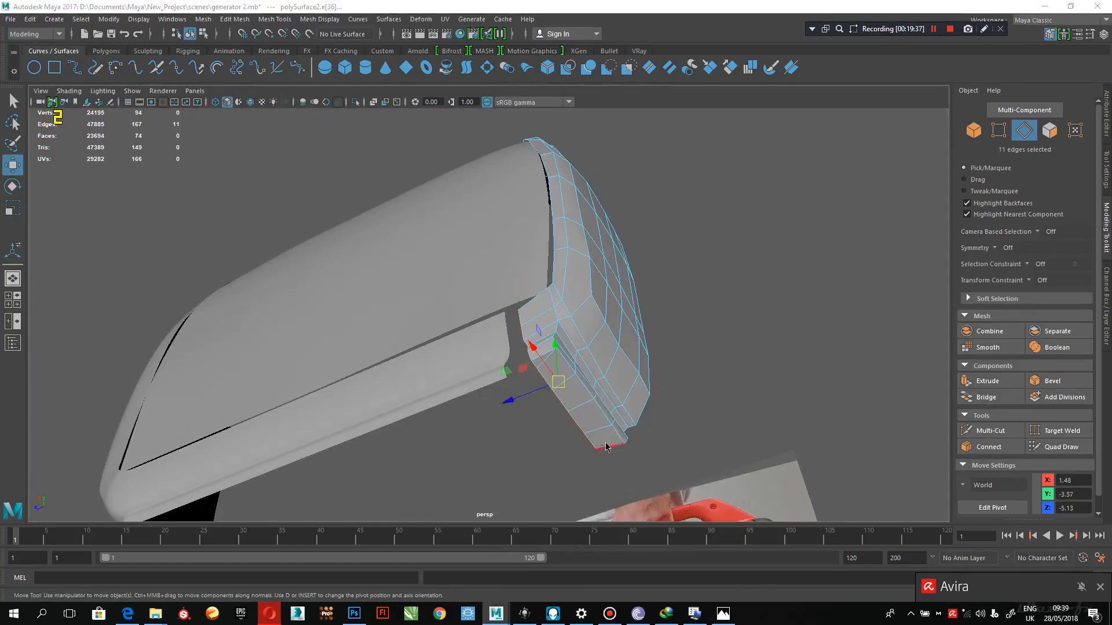
key(space)
key(space)
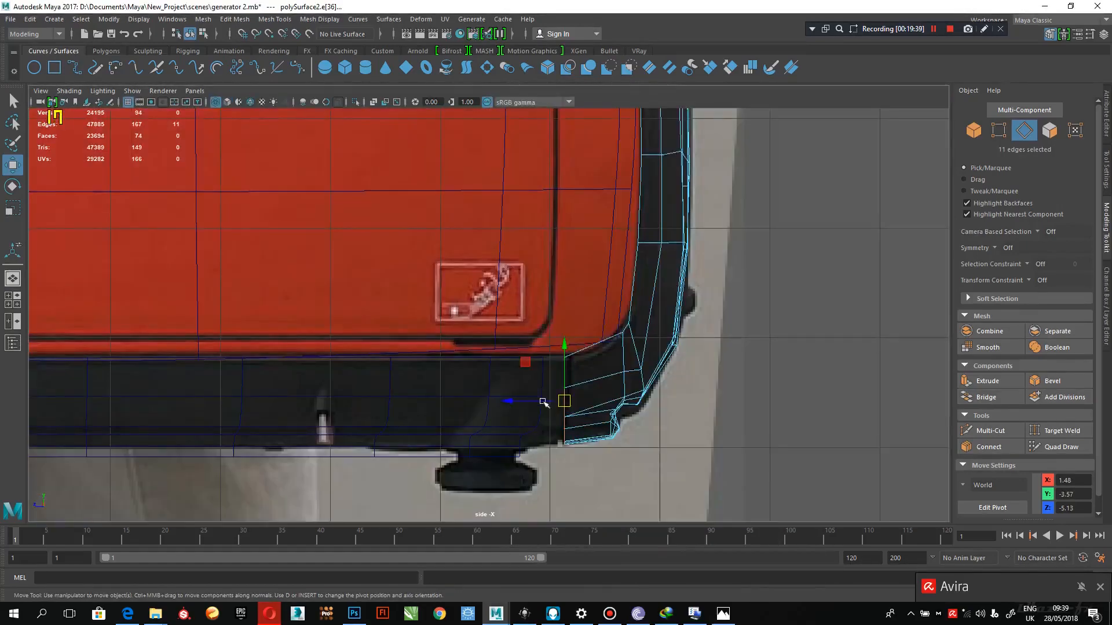
Move the corner panel's end edges to about Z -5.17 and tilt them slightly to follow the seam in the side reference
drag(543, 402, 536, 400)
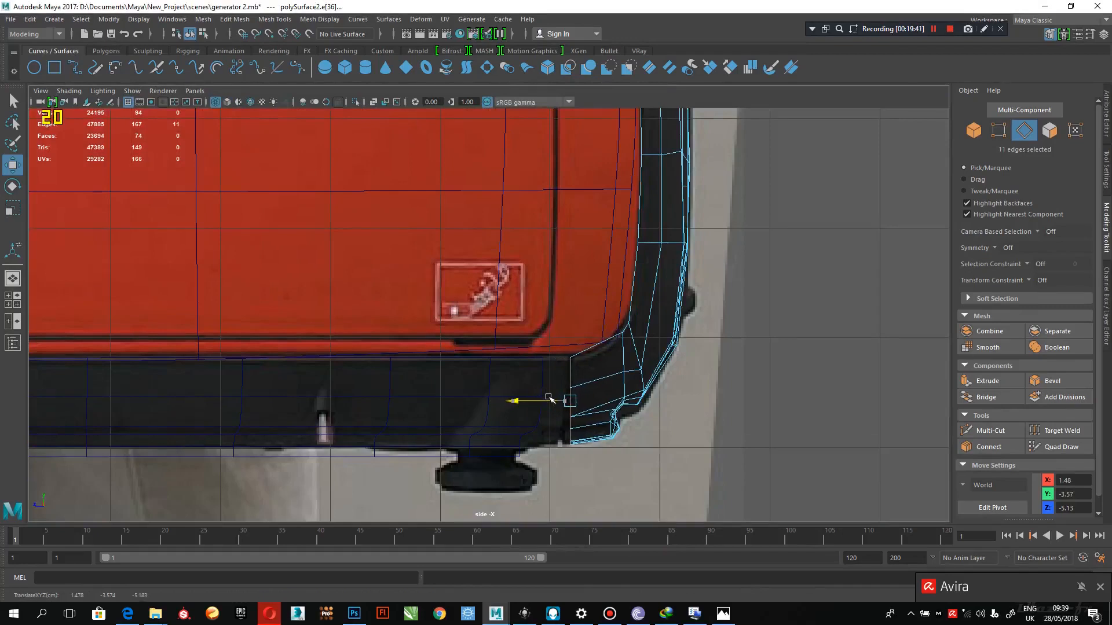
key(e)
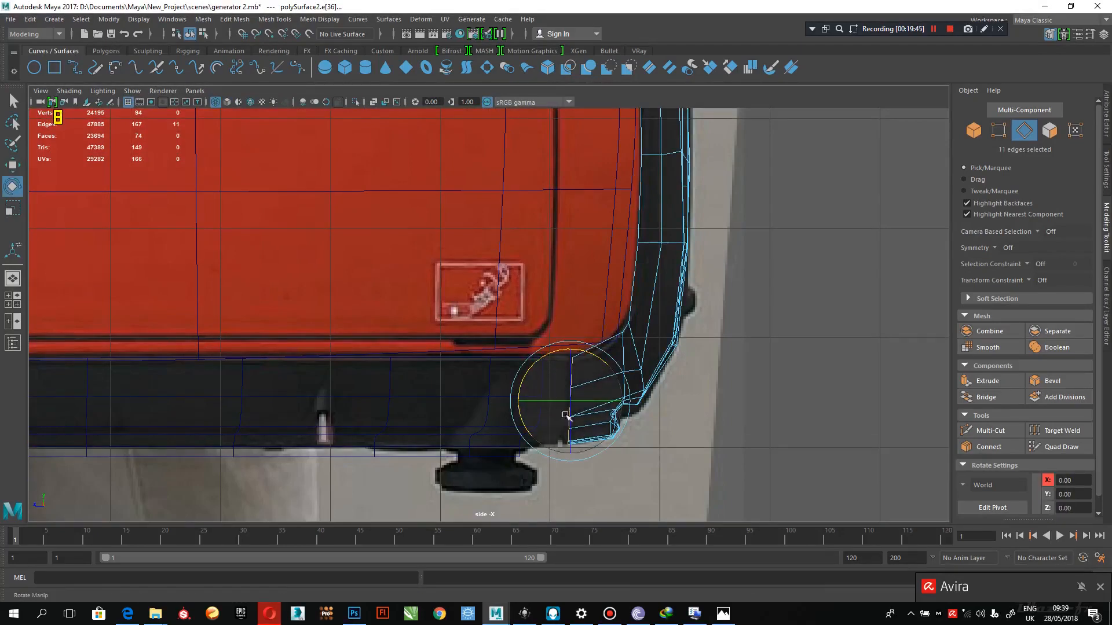
key(w)
drag(549, 404, 548, 406)
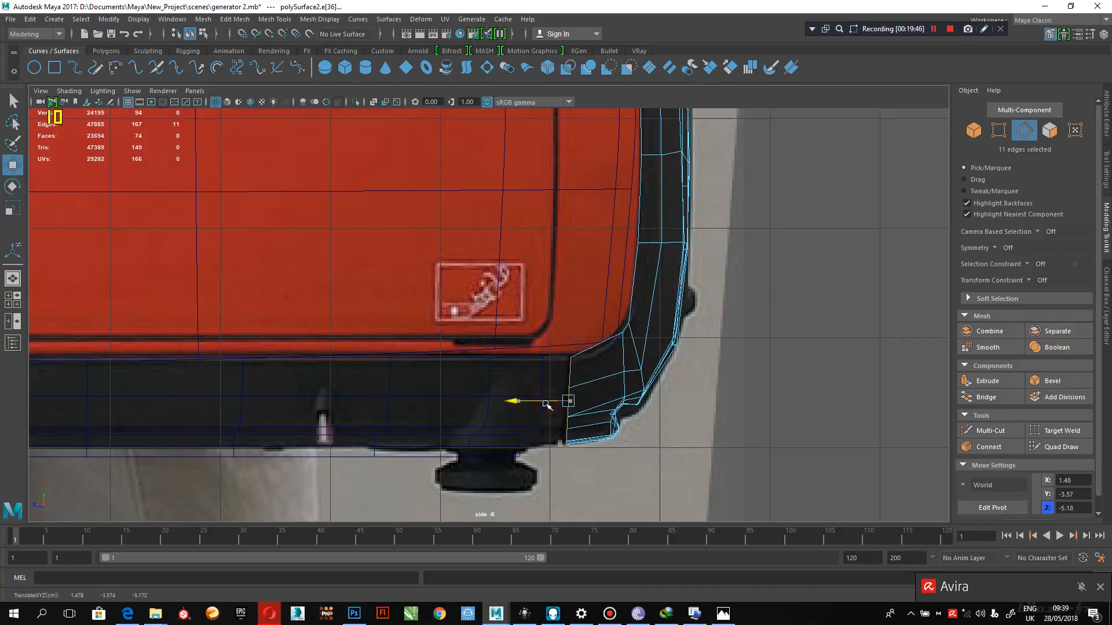
Select the bottom strip's six end vertices, flatten them into a straight line along Z and move them to about Z -5.13
click(540, 373)
right_drag(541, 374, 485, 268)
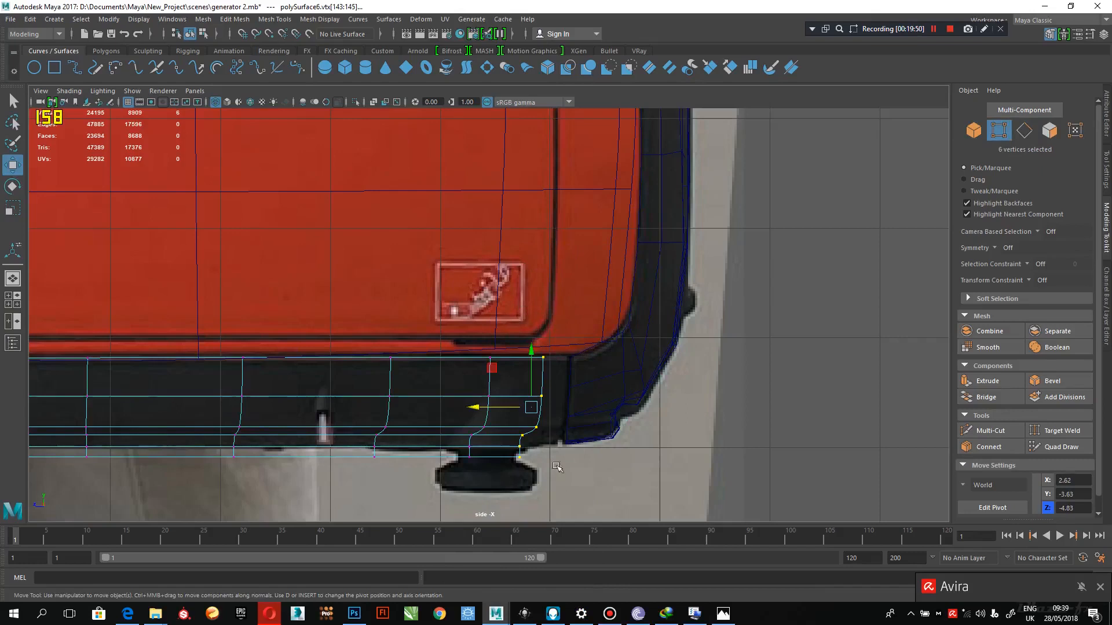
drag(493, 406, 515, 407)
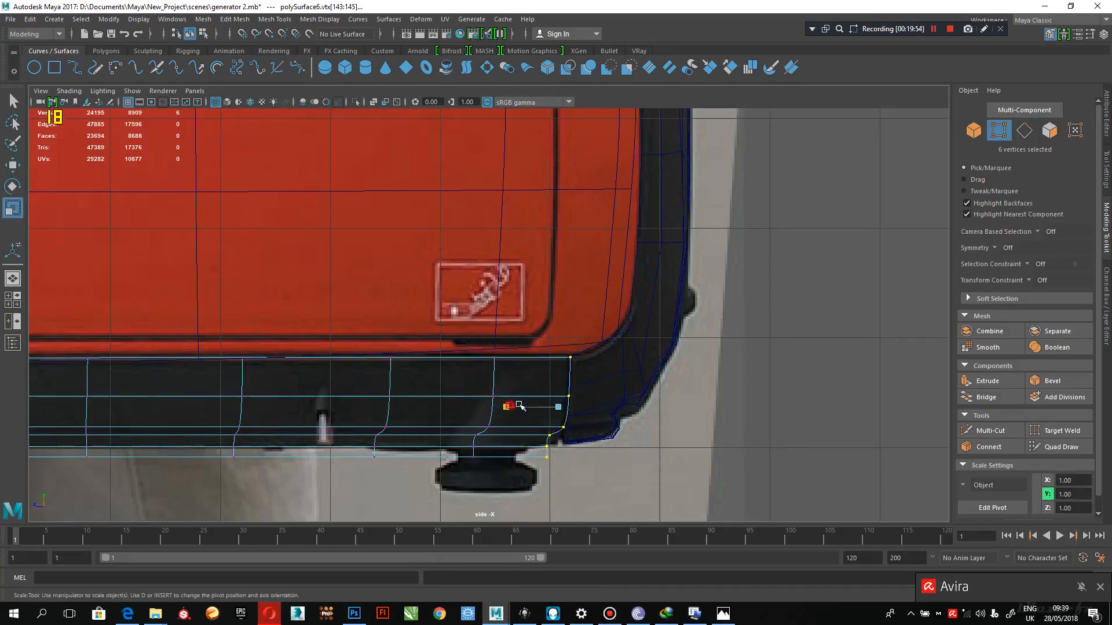
key(w)
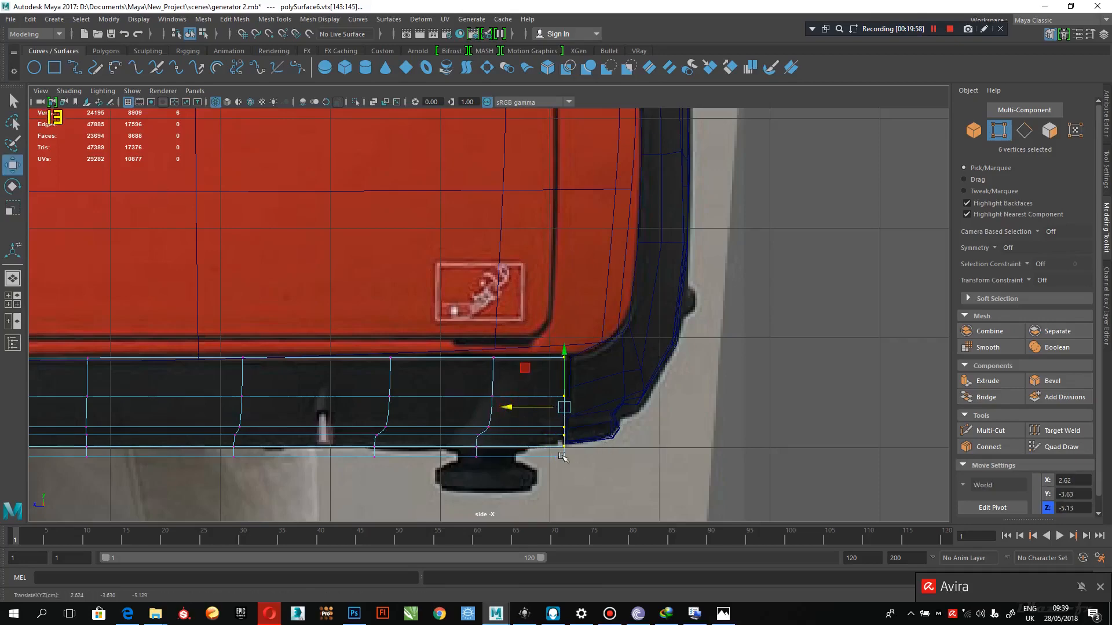
alt+middle_drag(272, 467, 560, 474)
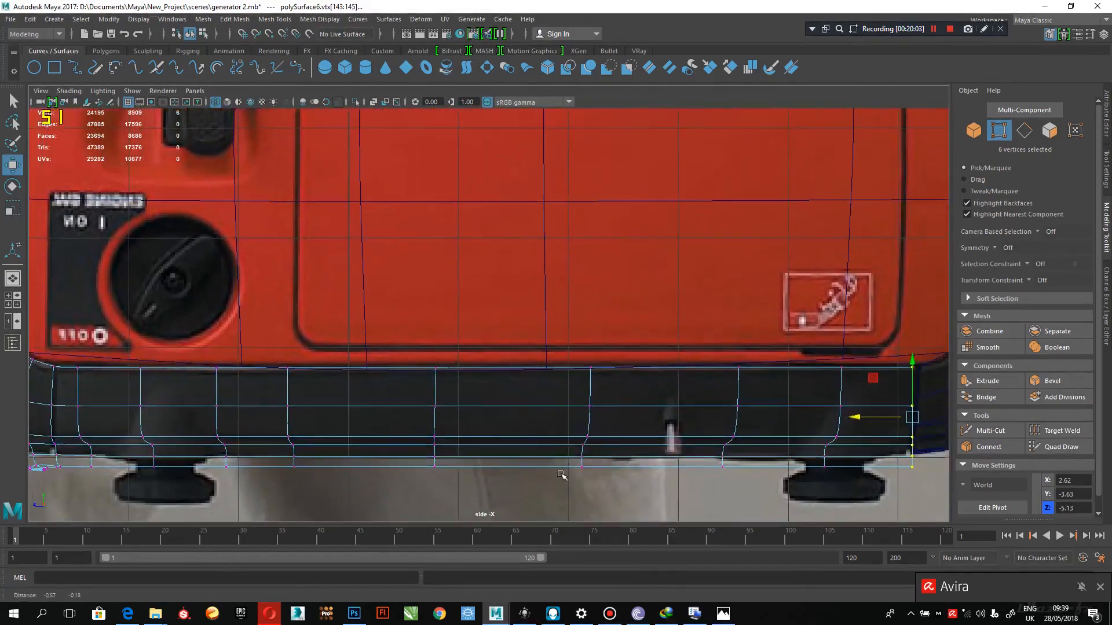
Return to the perspective view and select the corner panel beside the bottom strip's end
key(space)
key(space)
alt+drag(662, 307, 656, 438)
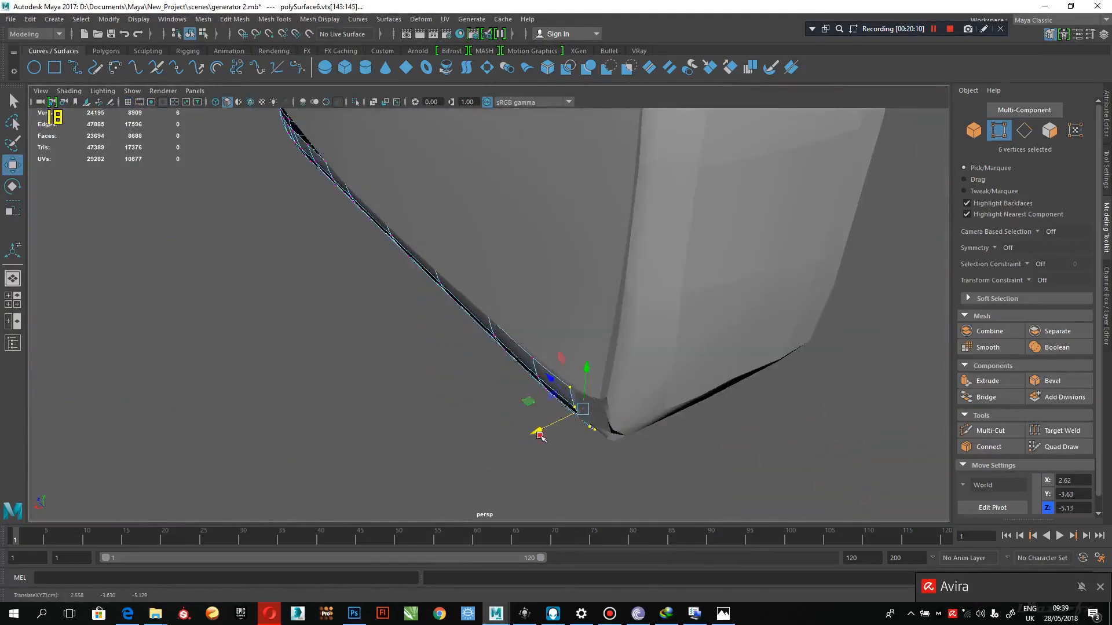
alt+drag(540, 437, 629, 392)
click(648, 325)
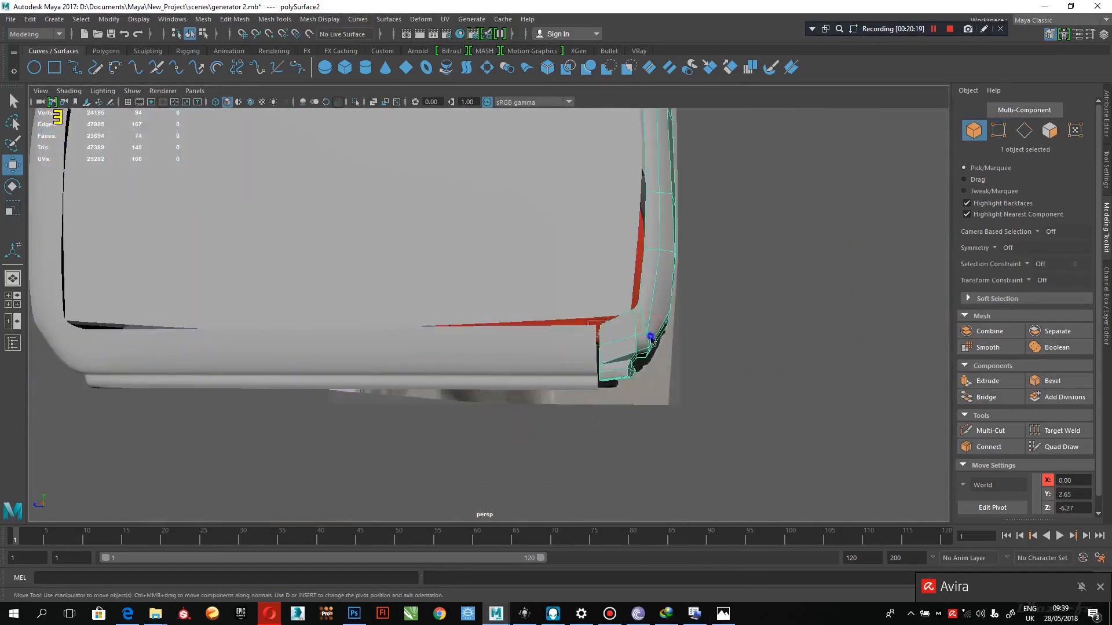
Select two faces on the corner panel's underside and expand the selection to 20 faces around its lower end
right_drag(650, 269, 593, 272)
alt+drag(559, 374, 514, 352)
right_drag(665, 269, 712, 279)
click(562, 398)
shift+click(571, 399)
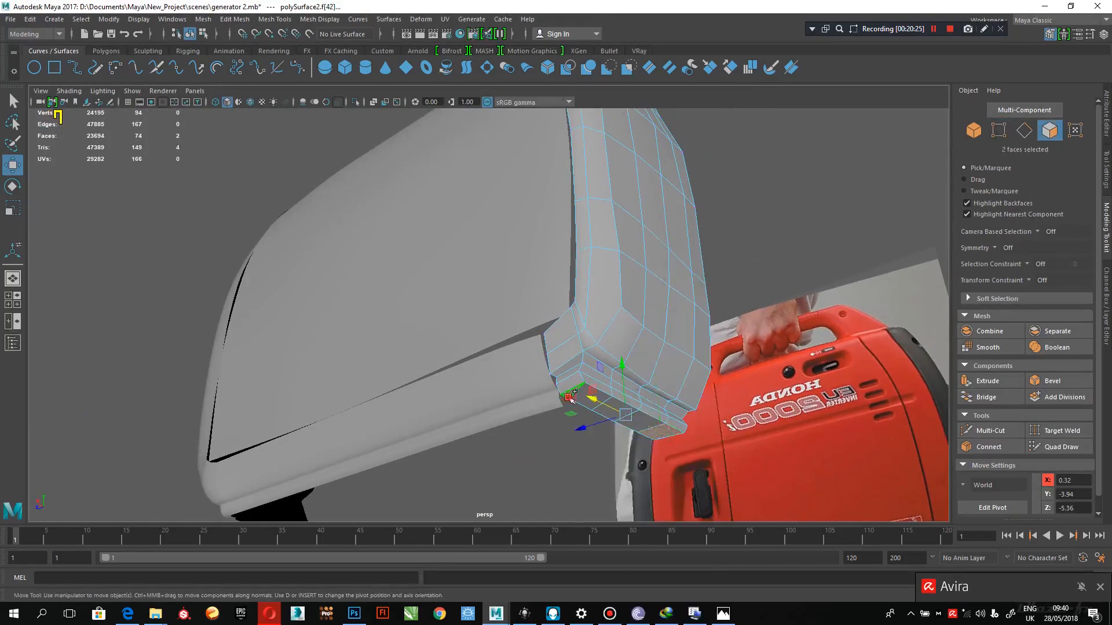
ctrl+right_drag(595, 404, 647, 388)
alt+drag(647, 387, 596, 411)
ctrl+right_drag(592, 415, 618, 422)
alt+drag(618, 422, 573, 342)
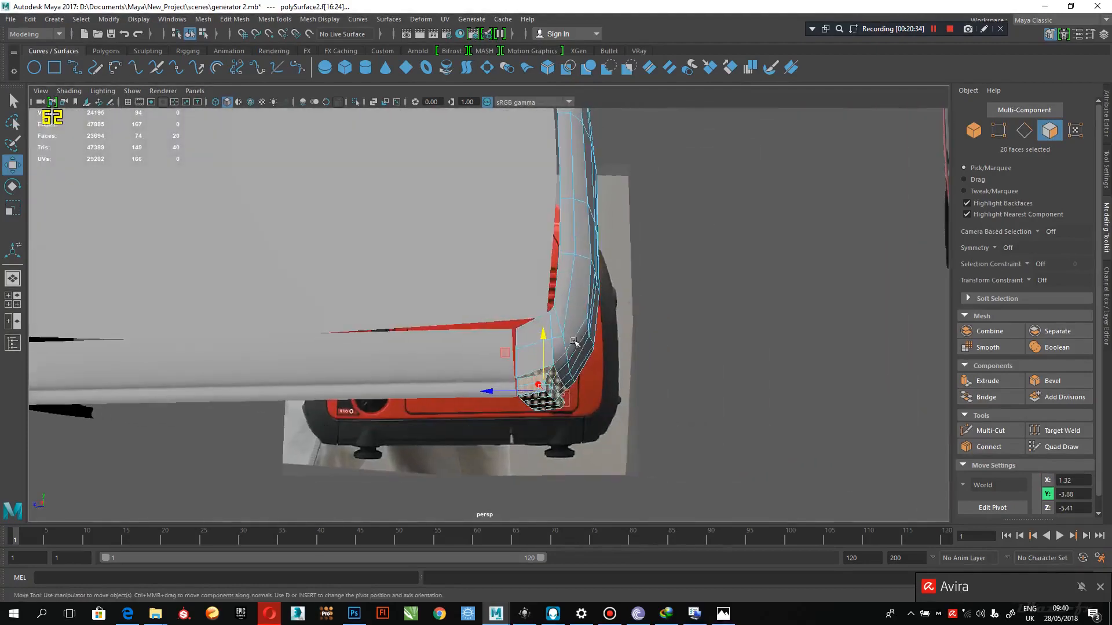
Return the corner panel to object selection, turn on its smooth preview and deselect it
right_drag(573, 342, 568, 252)
alt+drag(762, 410, 608, 432)
click(613, 443)
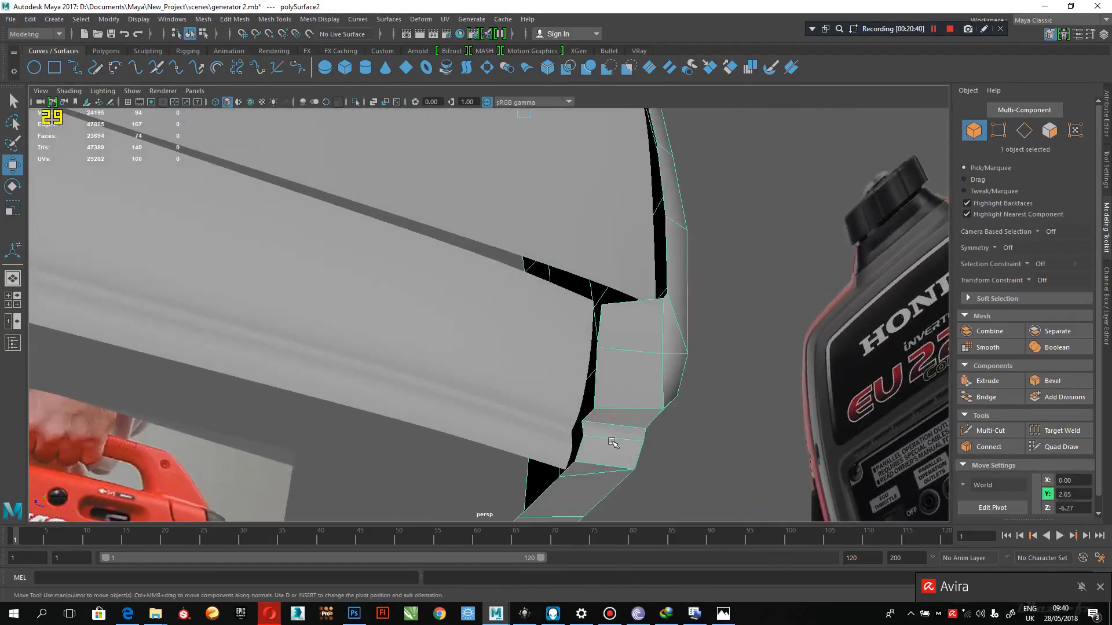
key(3)
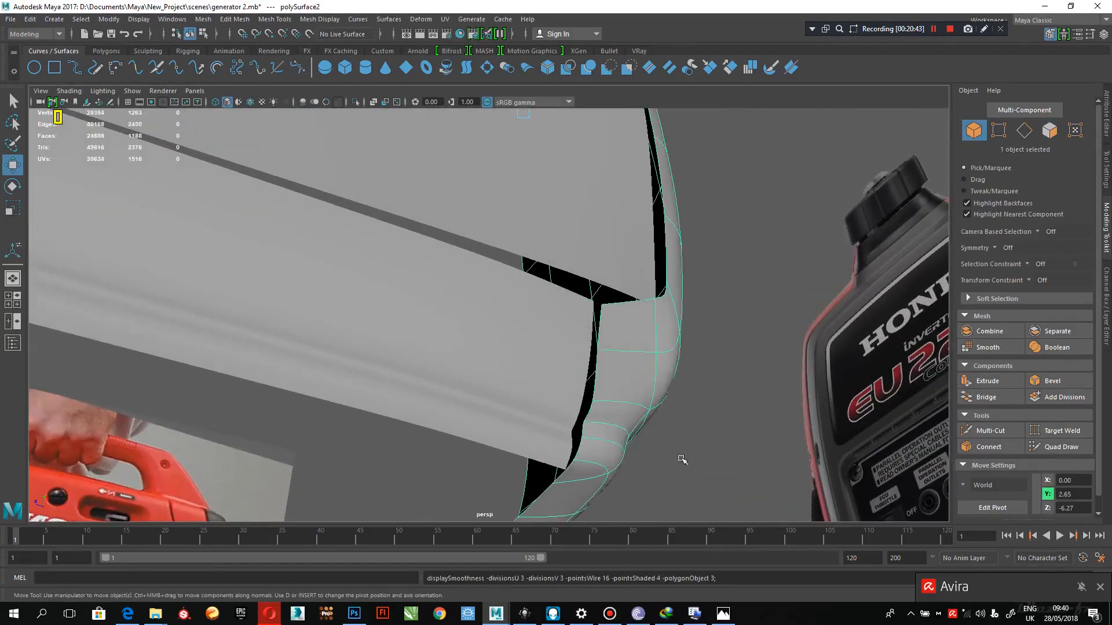
alt+right_drag(735, 465, 664, 434)
click(633, 457)
Examine the smoothed corner seam and the whole generator model beside the reference pictures from several angles
alt+drag(625, 474, 620, 449)
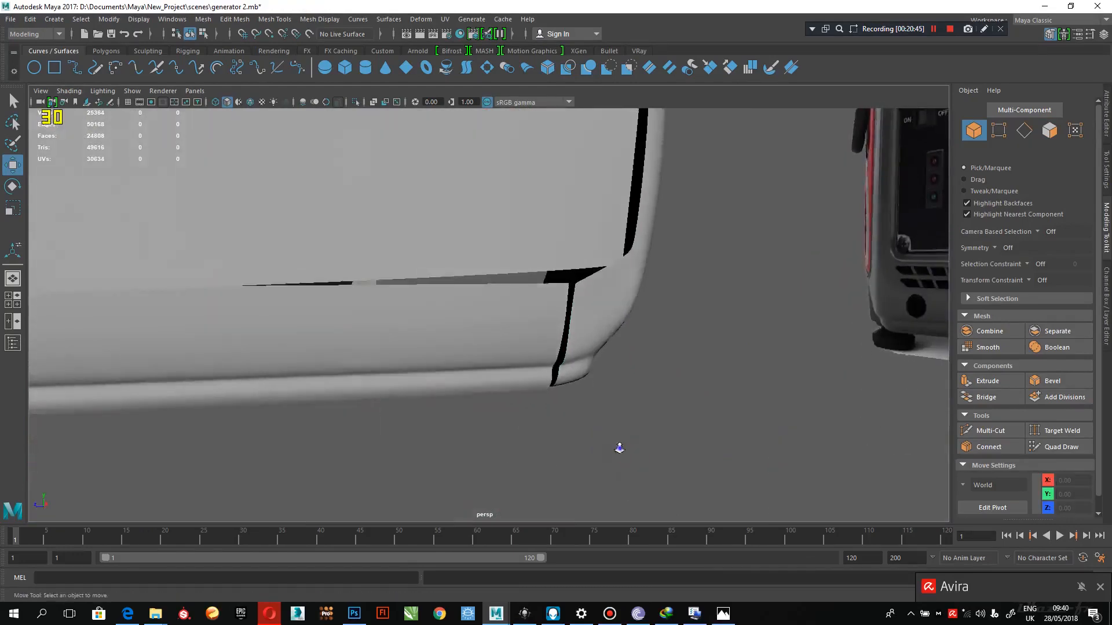
alt+right_drag(620, 449, 555, 431)
alt+middle_drag(701, 436, 813, 442)
alt+right_drag(814, 442, 464, 392)
alt+drag(464, 392, 504, 496)
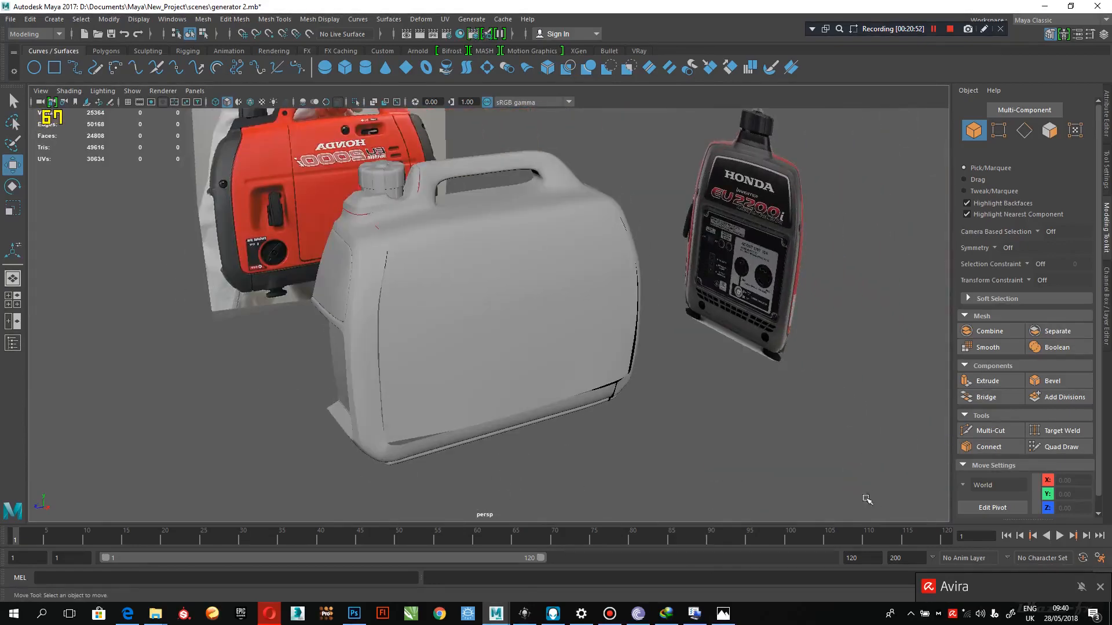
alt+drag(460, 320, 493, 350)
alt+right_drag(494, 350, 528, 353)
alt+drag(529, 352, 546, 345)
alt+right_drag(627, 424, 460, 360)
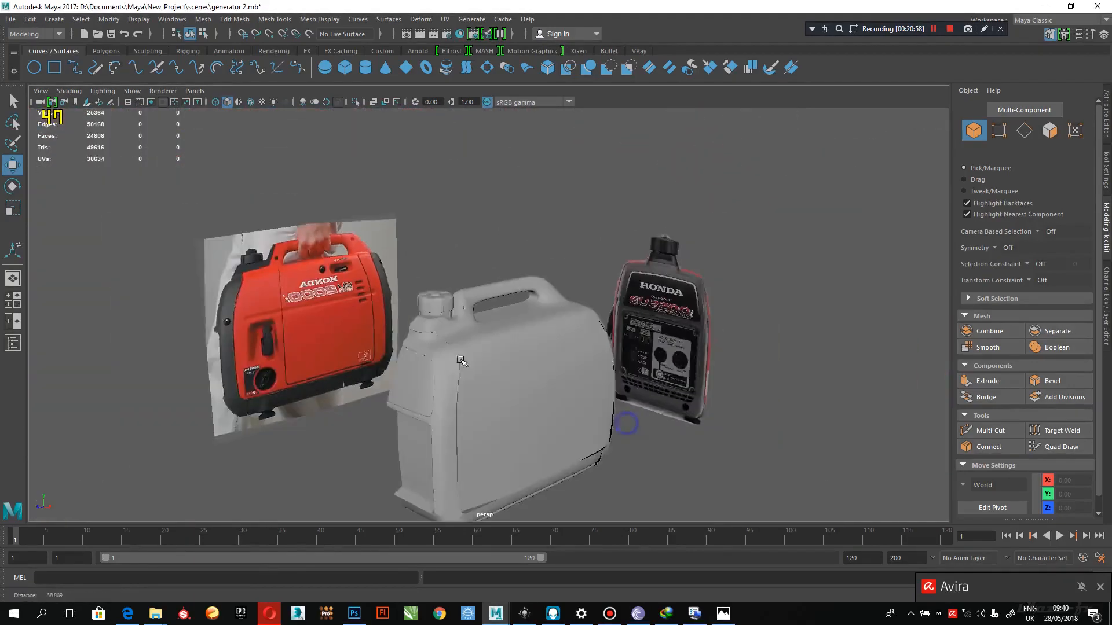
alt+drag(460, 360, 623, 377)
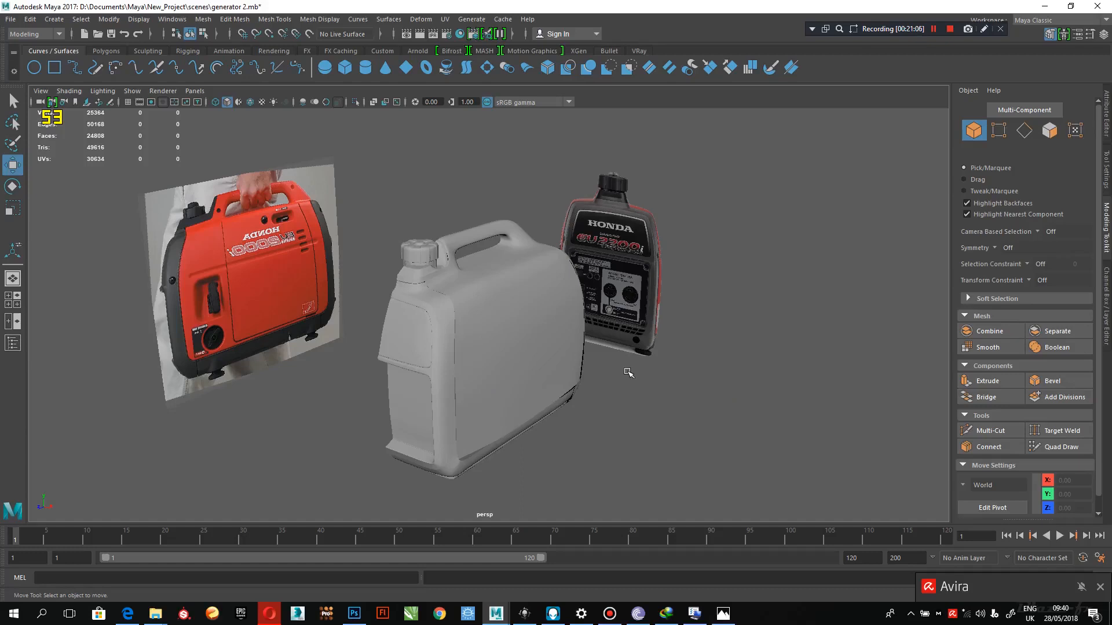
Save the scene generator 2.mb
click(116, 36)
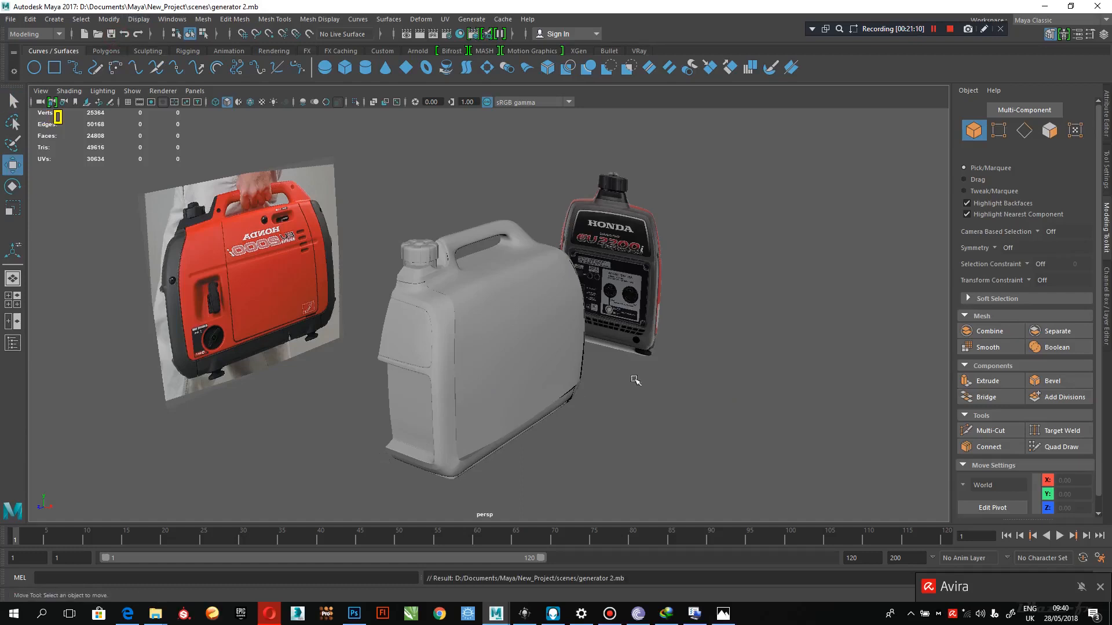
click(936, 34)
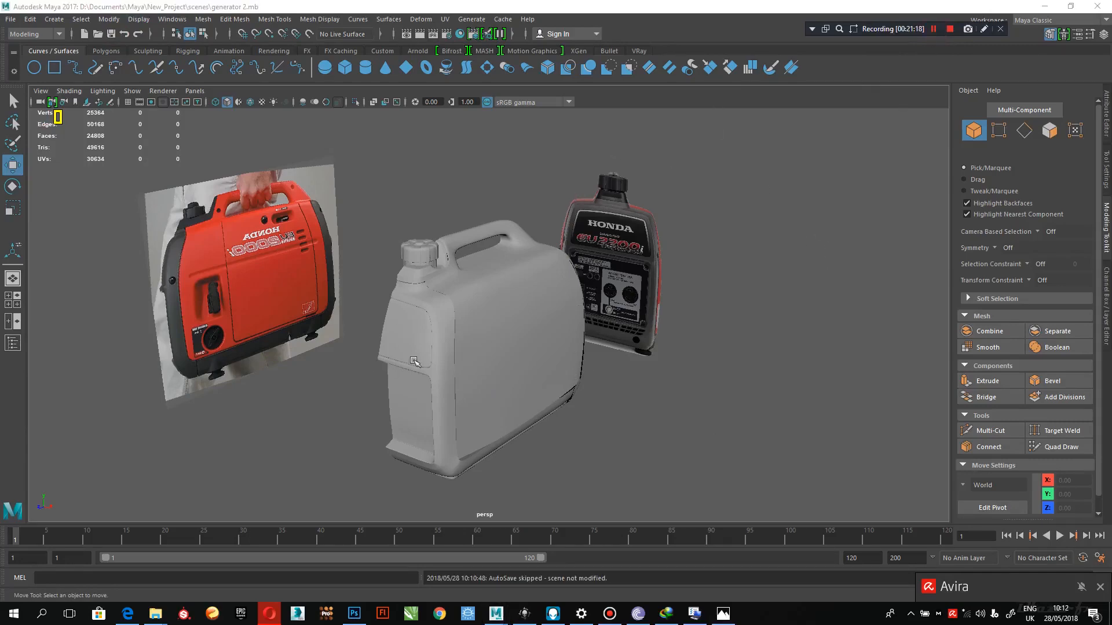
Examine the front and side of the generator model and the gaps around the large side shell
alt+drag(428, 373, 441, 353)
alt+right_drag(441, 354, 535, 448)
alt+drag(535, 449, 492, 439)
alt+right_drag(658, 429, 550, 387)
alt+drag(551, 387, 605, 336)
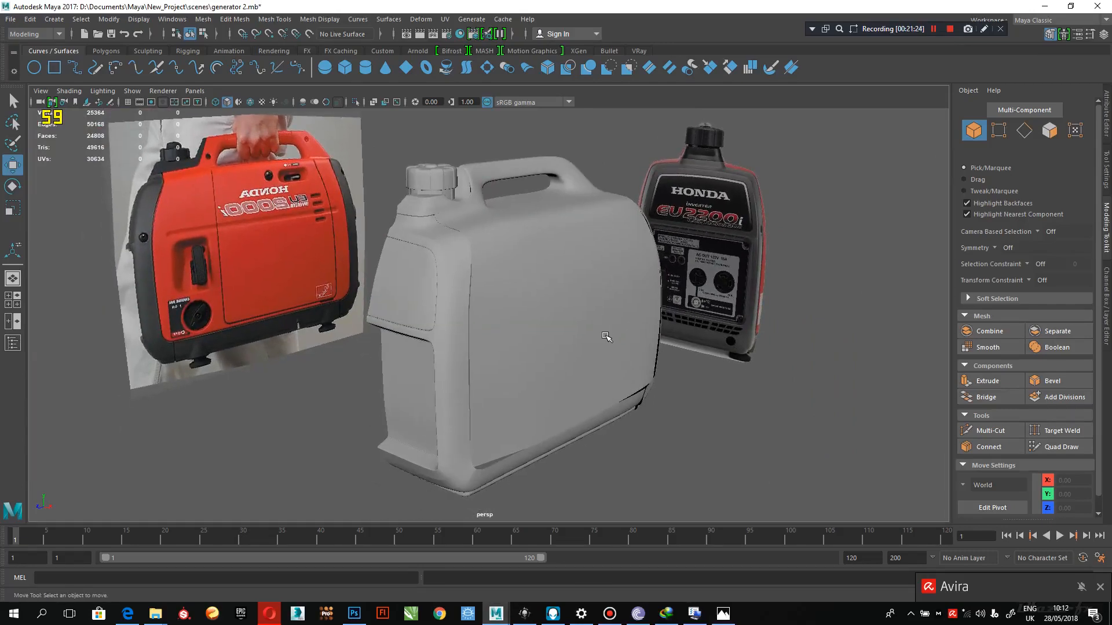
alt+right_drag(536, 323, 536, 392)
alt+drag(536, 392, 369, 367)
alt+middle_drag(358, 423, 451, 373)
alt+right_drag(452, 373, 432, 357)
alt+drag(432, 357, 524, 301)
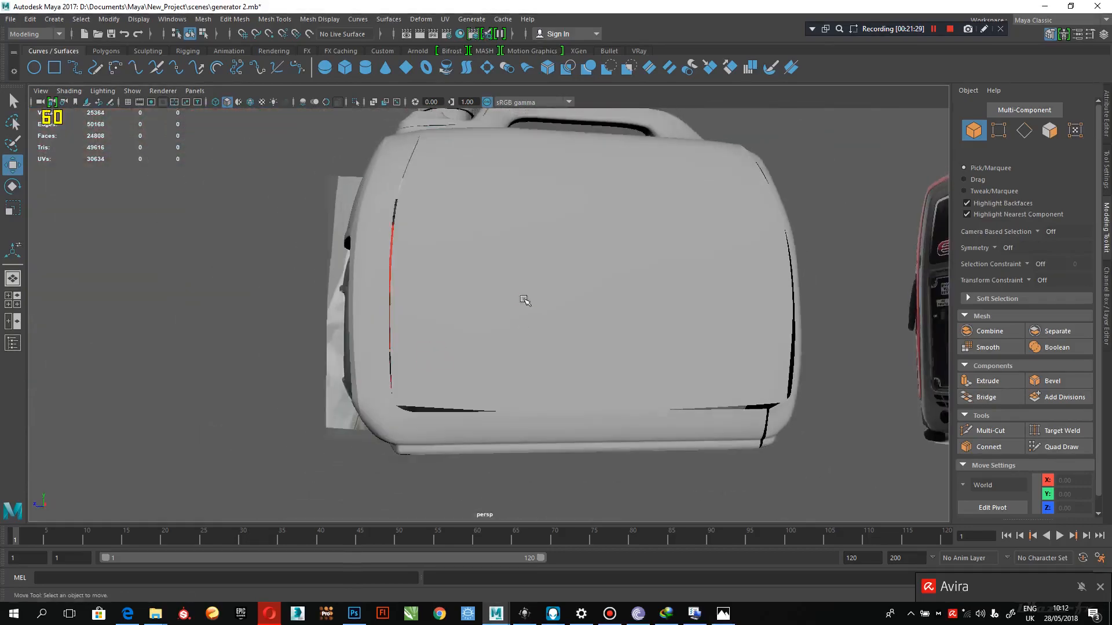
Select the generator's large side shell and frame it over the reference picture in the side view
click(524, 303)
key(space)
key(space)
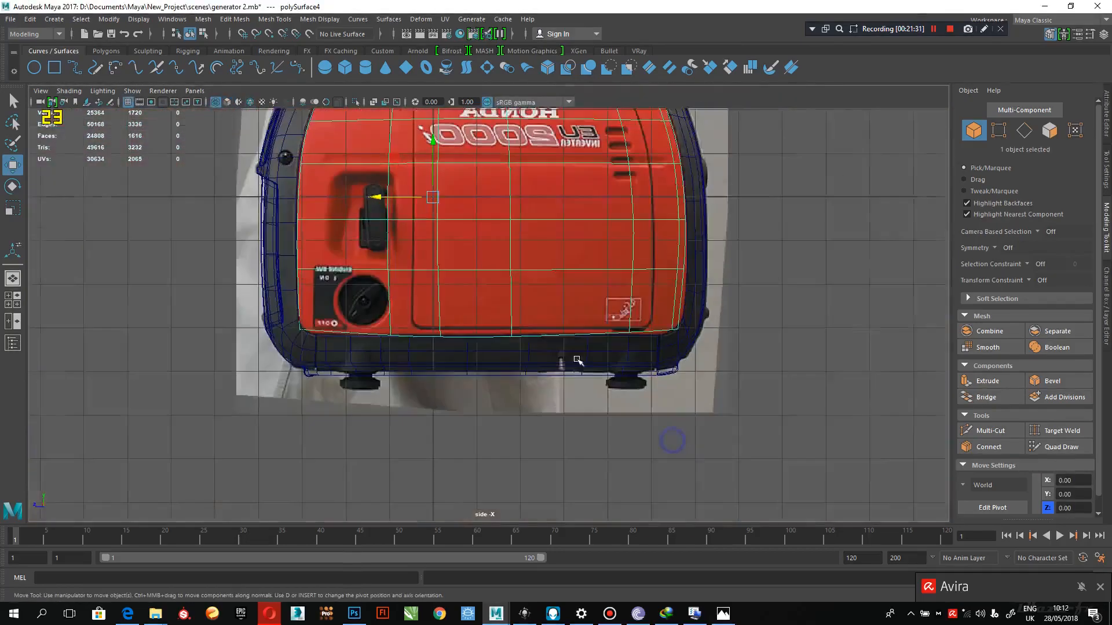
alt+right_drag(618, 417, 622, 418)
alt+middle_drag(560, 378, 572, 446)
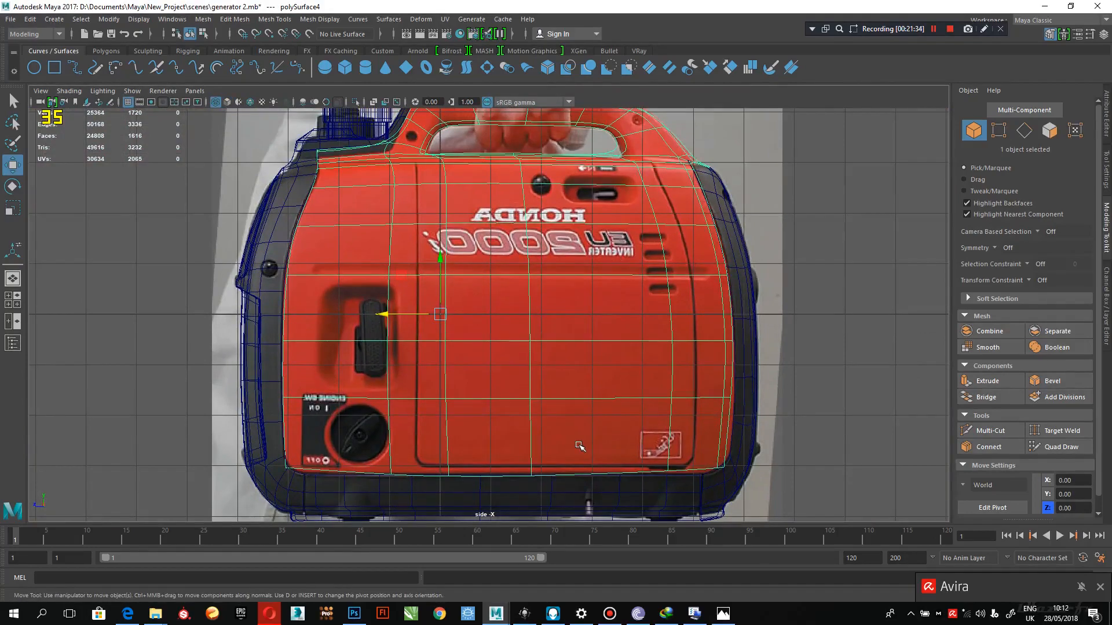
alt+middle_drag(435, 261, 473, 291)
alt+right_drag(473, 291, 509, 336)
Switch to Photos and compare the generator's side panels in the reference pictures up to the EU2200i left-side shot
click(723, 614)
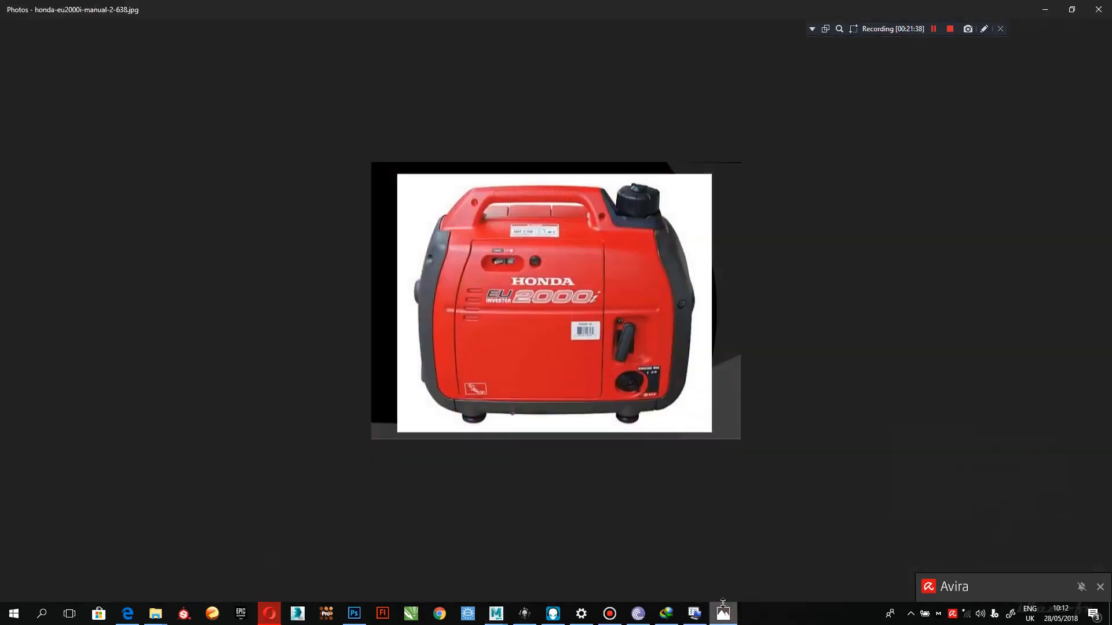
key(Right)
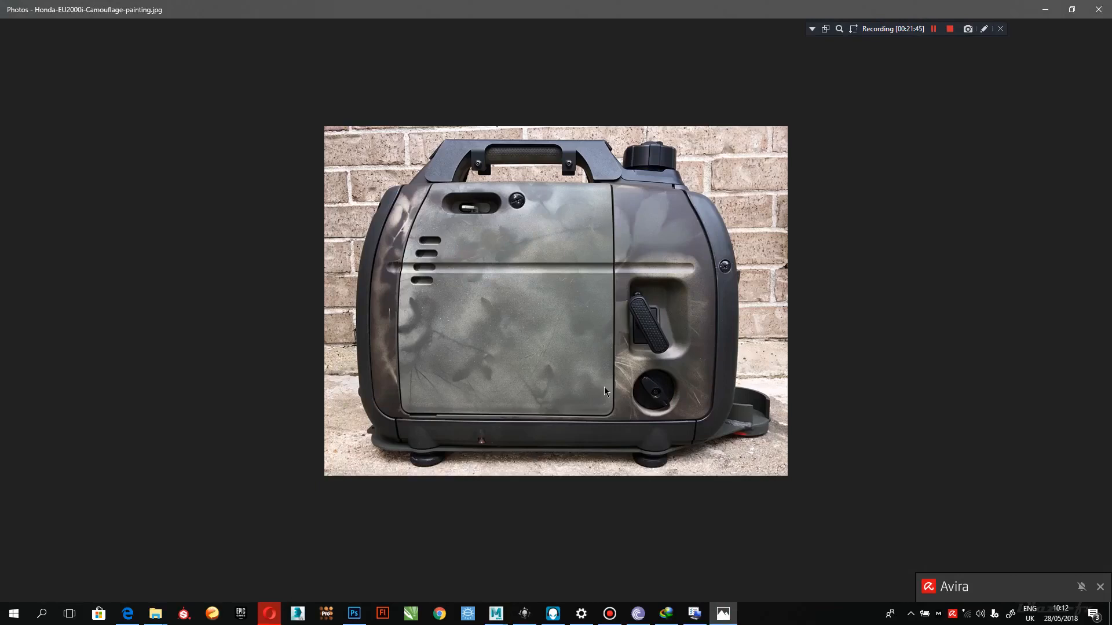
key(Right)
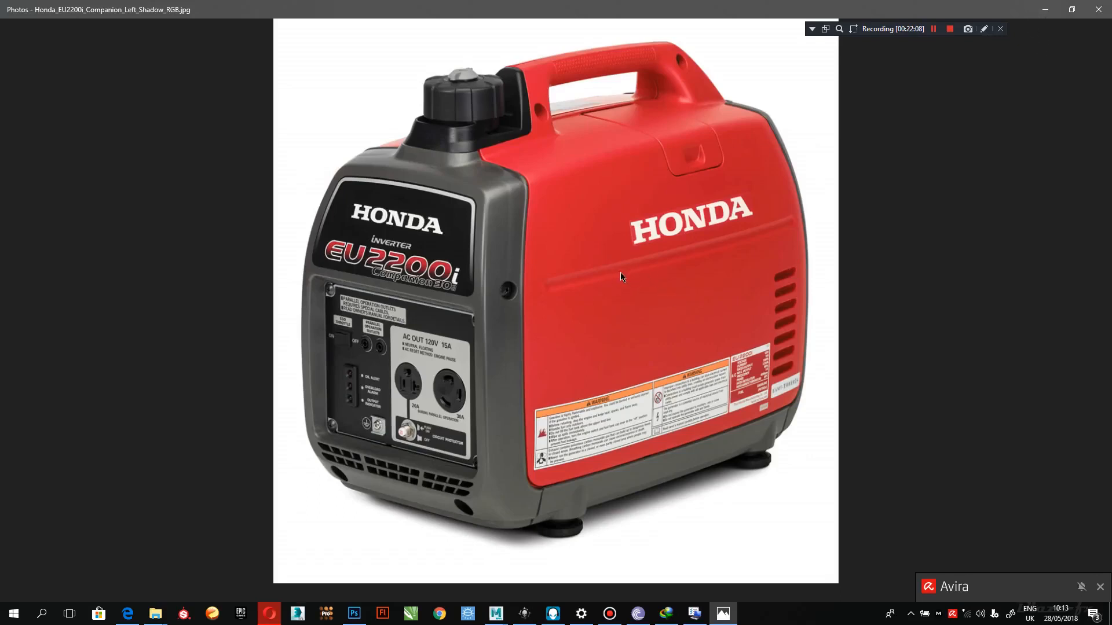
click(1046, 14)
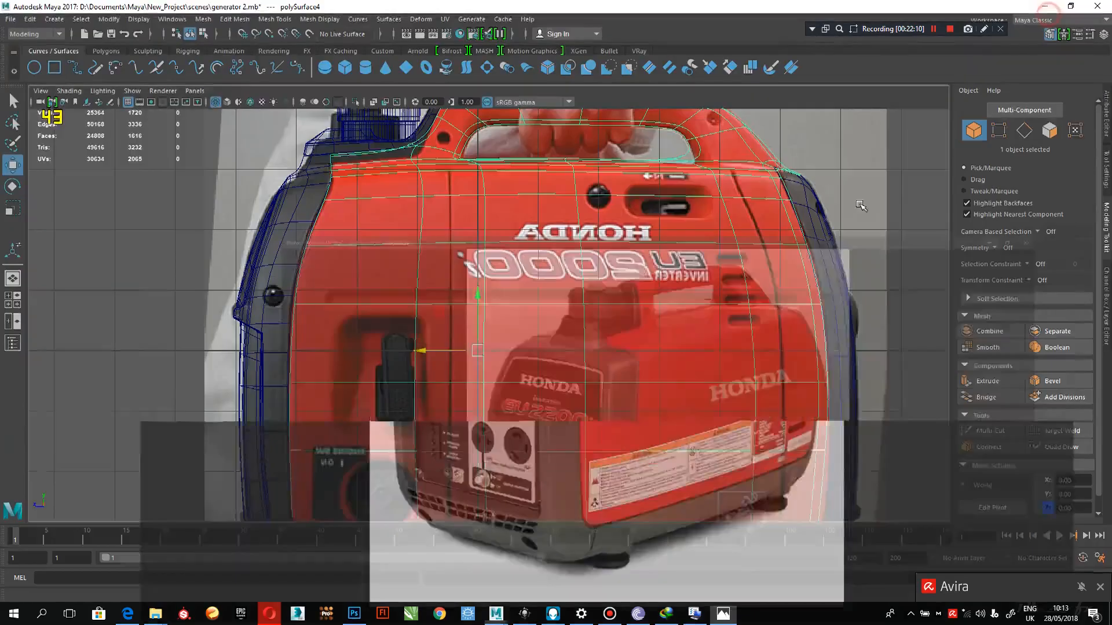
Reopen the reference photos and browse from the EU2200i left-side shot to the top-view picture
click(720, 617)
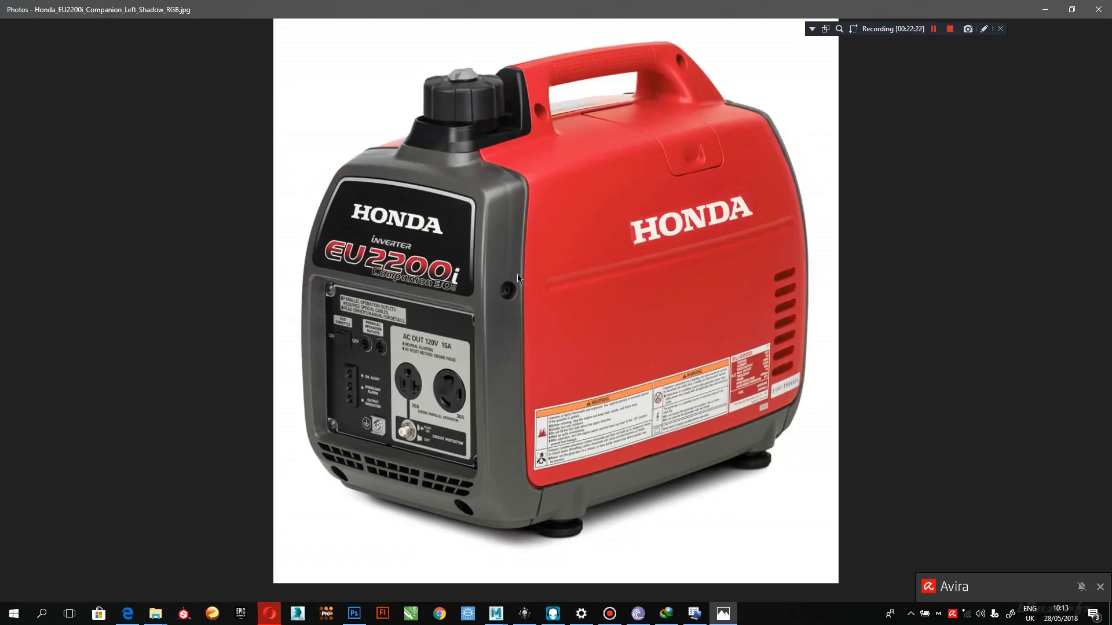
key(Right)
key(Right)
key(Right)
key(Right)
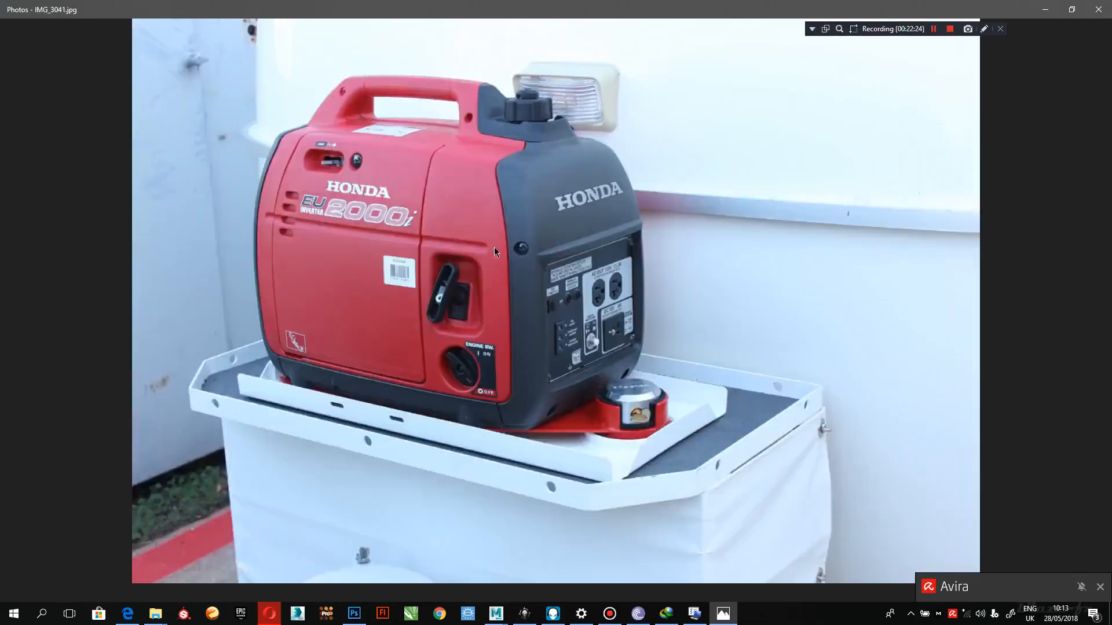
key(Right)
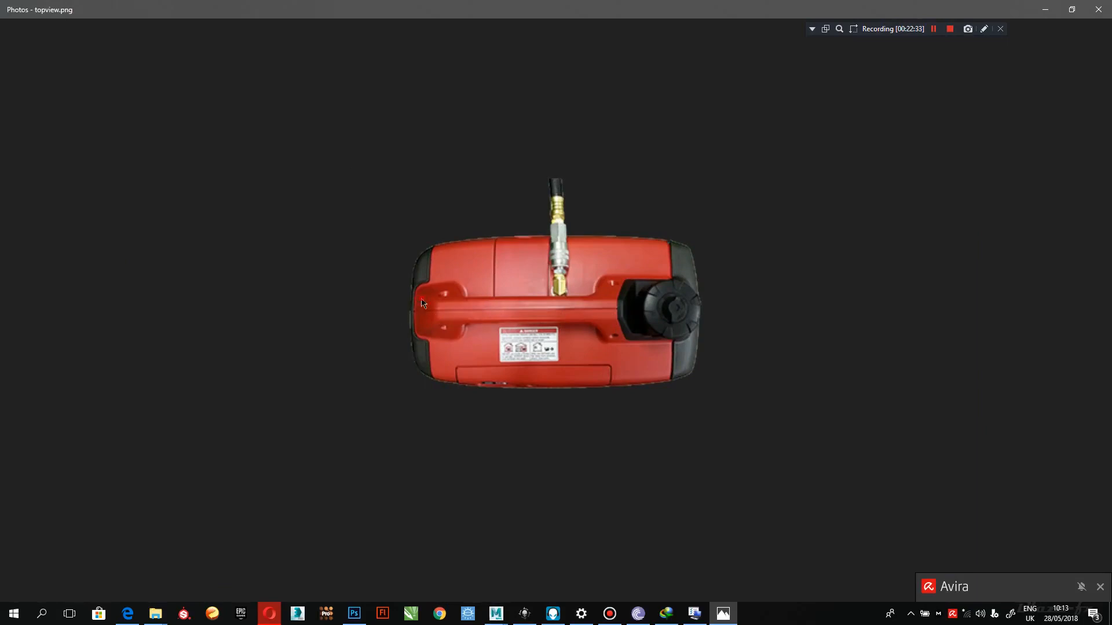
Go back to the camouflage generator photo Thumb.jpg and examine its handle and fuel cap area
key(Left)
click(524, 266)
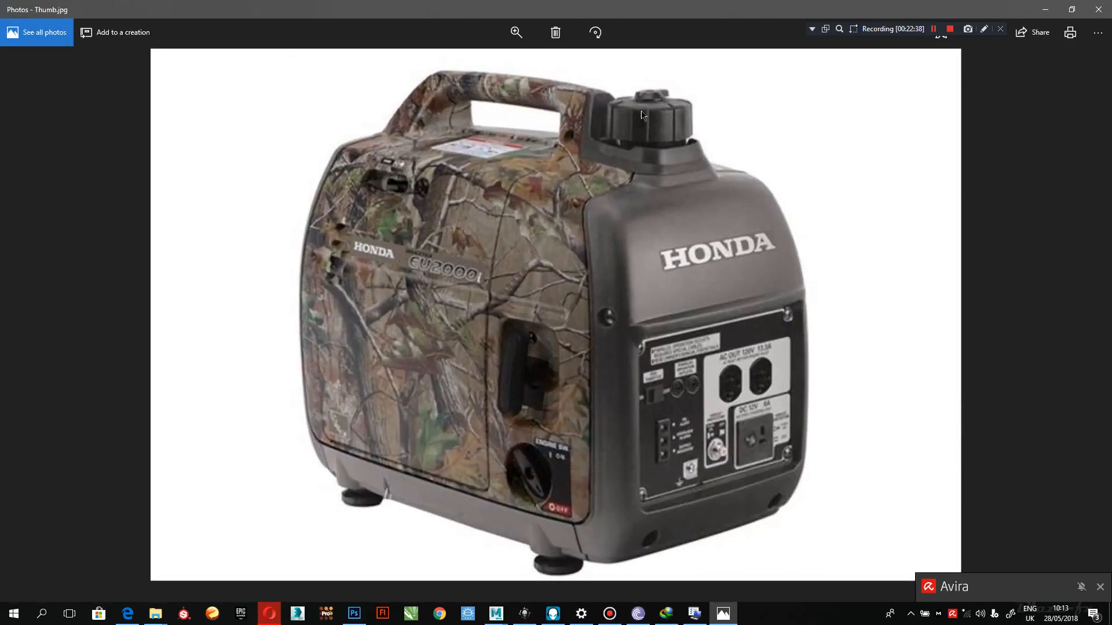
double_click(487, 190)
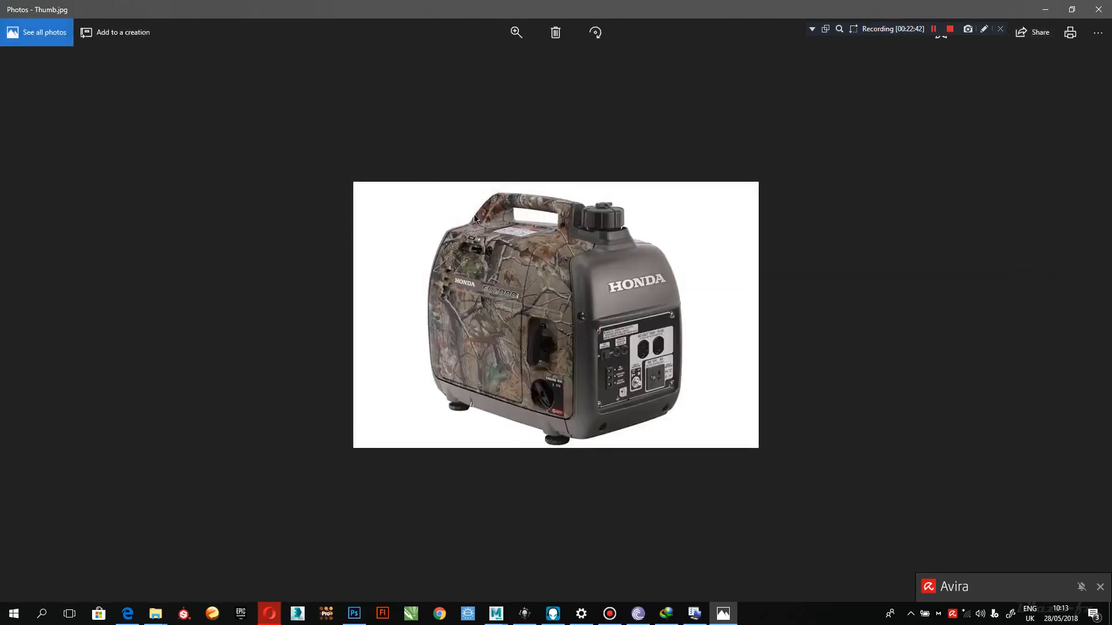
Browse the remaining reference photos to the EU2200i front-corner shot, examine its side panel and return to Maya
key(Right)
key(Right)
key(Right)
key(Right)
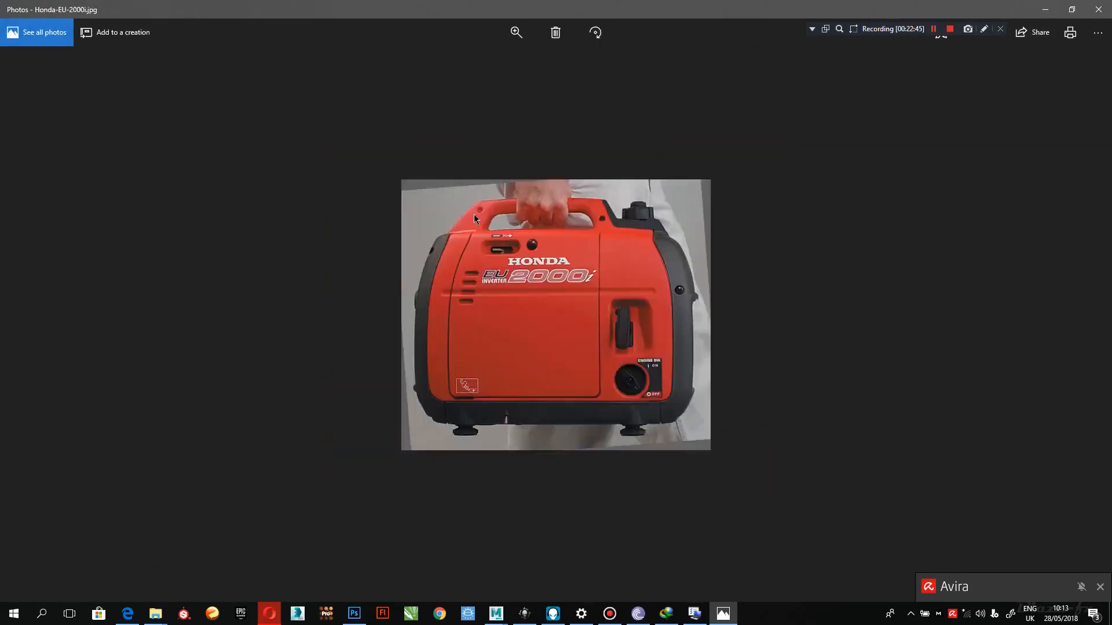
key(Right)
key(Right)
key(Right)
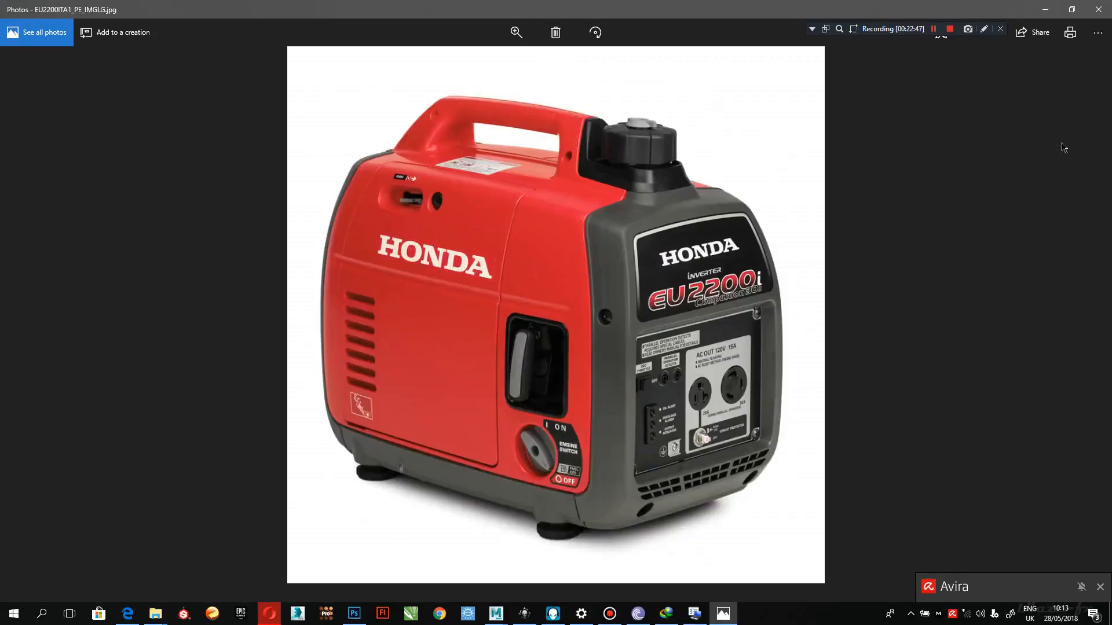
click(1045, 9)
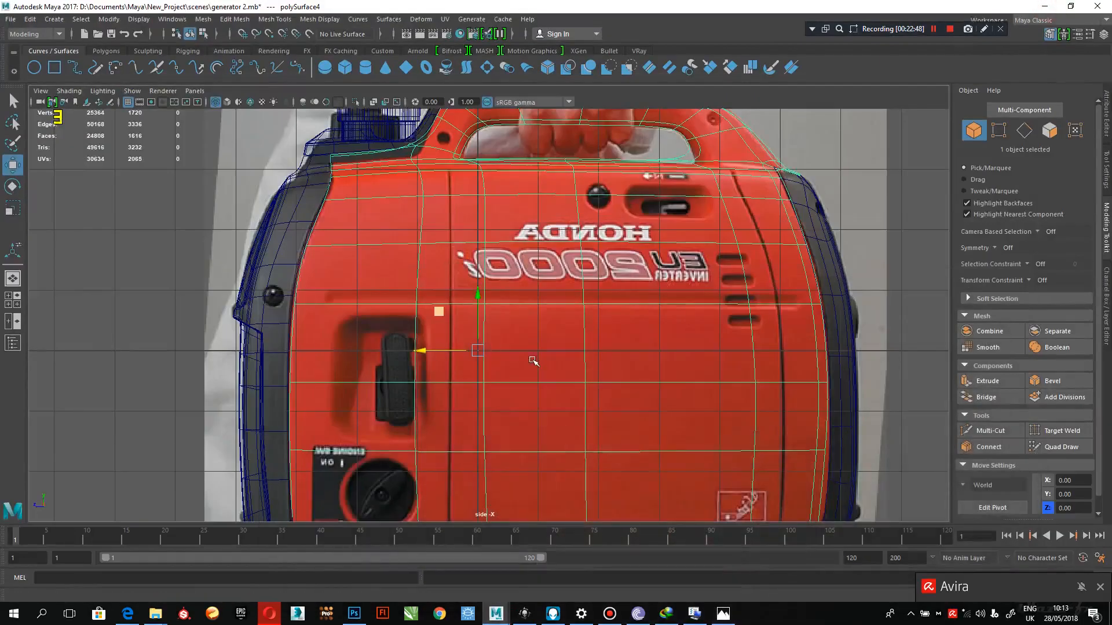
Examine the selected side shell in the perspective view and compare it with the EU2200i front-corner photo
key(space)
key(space)
scroll(496, 325, down, 4)
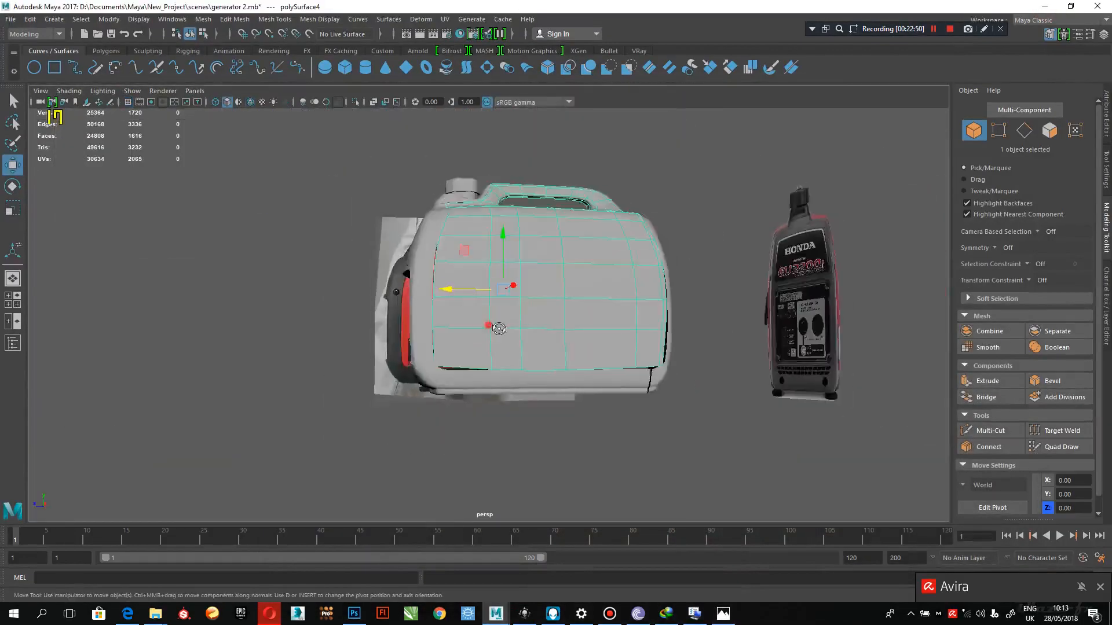
alt+drag(496, 328, 466, 310)
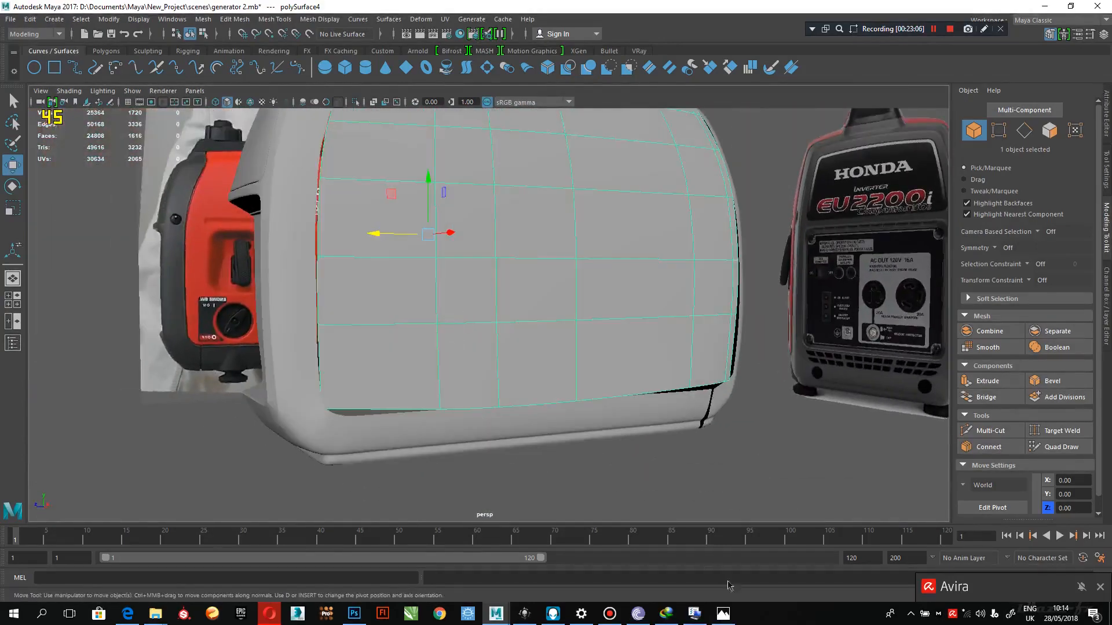
click(723, 613)
click(731, 613)
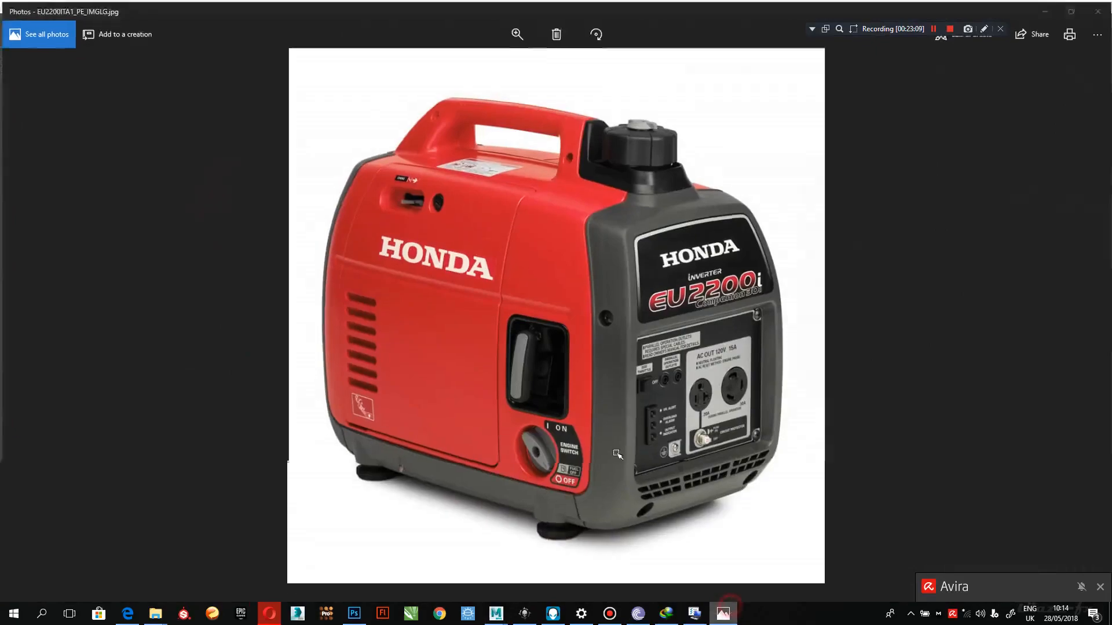
In the side view, select the single edge along the side shell's upper border just below the fuel cap
key(space)
key(space)
alt+middle_drag(625, 399, 544, 392)
alt+right_drag(544, 392, 508, 291)
alt+middle_drag(489, 294, 496, 385)
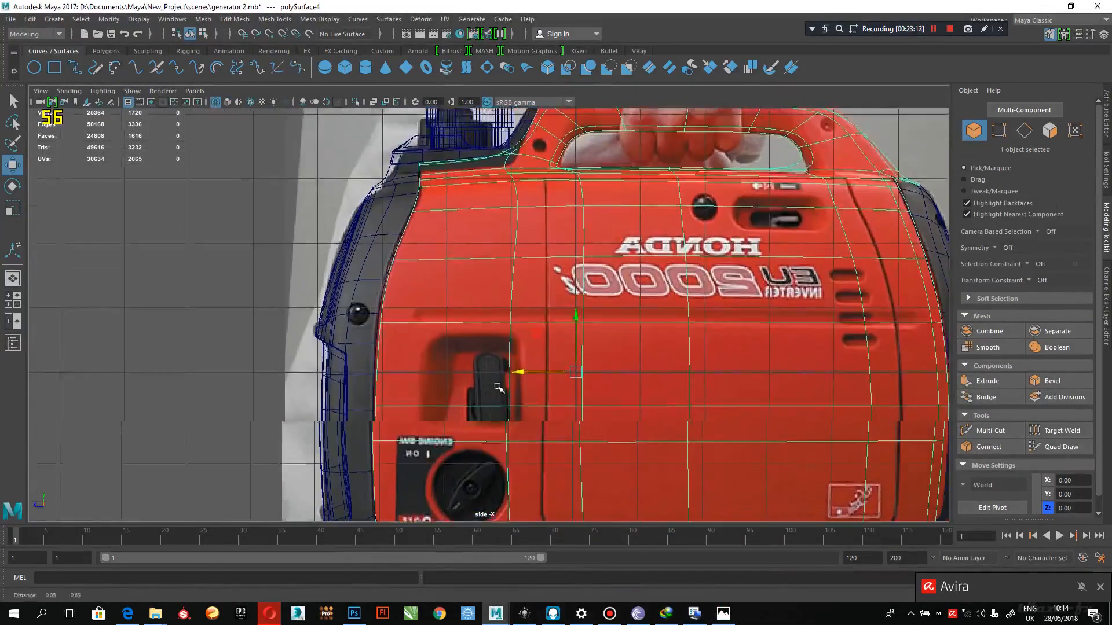
alt+right_drag(496, 384, 474, 191)
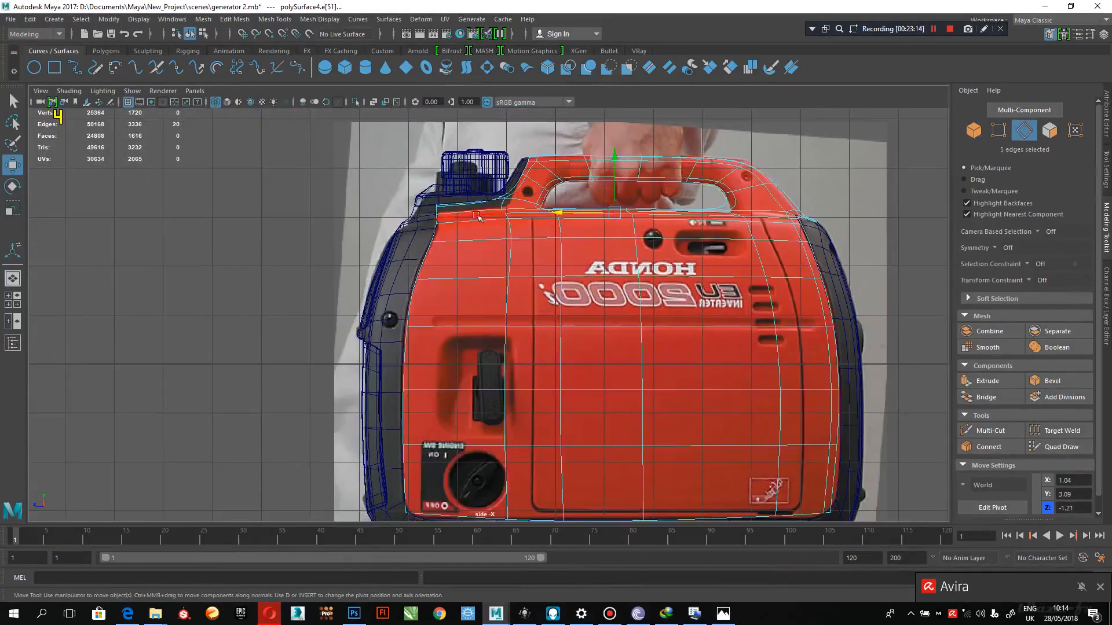
click(476, 216)
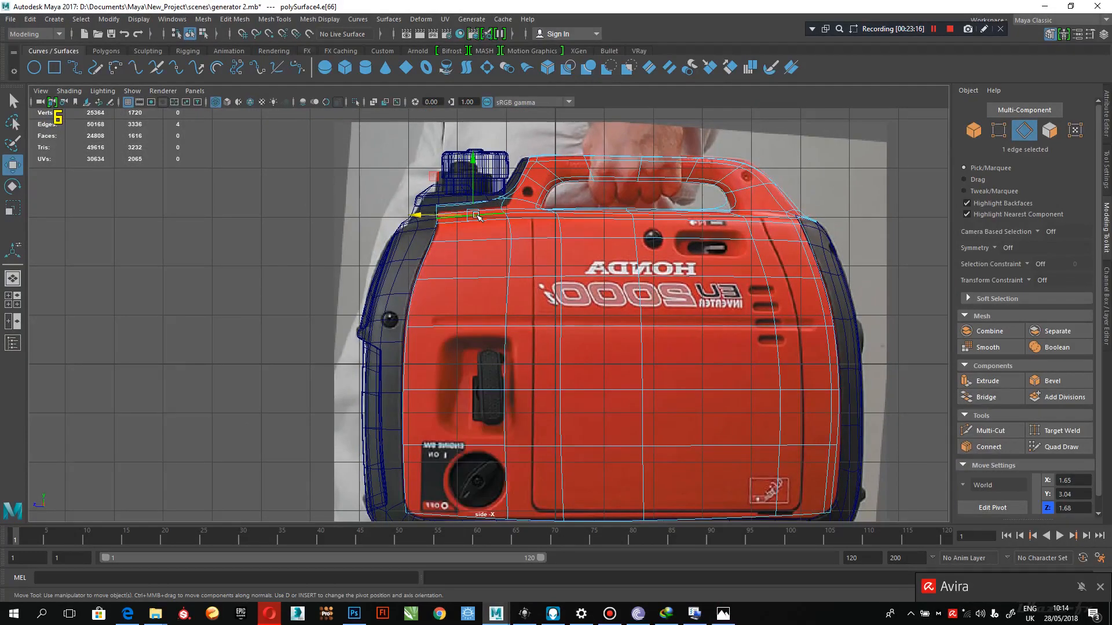
Turn off the side shell's smooth preview and insert a vertical edge loop running through the pull-starter recess and engine switch
key(1)
shift+right_drag(474, 232, 479, 310)
alt+middle_drag(479, 310, 525, 224)
alt+right_drag(525, 225, 579, 345)
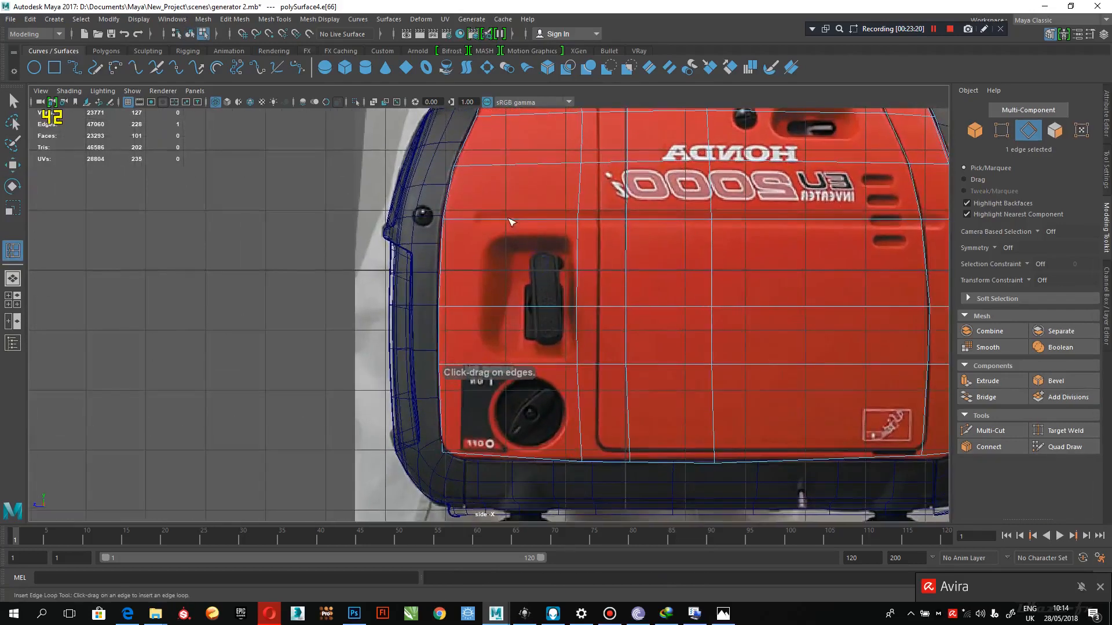
mouse_move(511, 221)
alt+middle_down()
mouse_move(474, 315)
mouse_move(495, 216)
alt+middle_up()
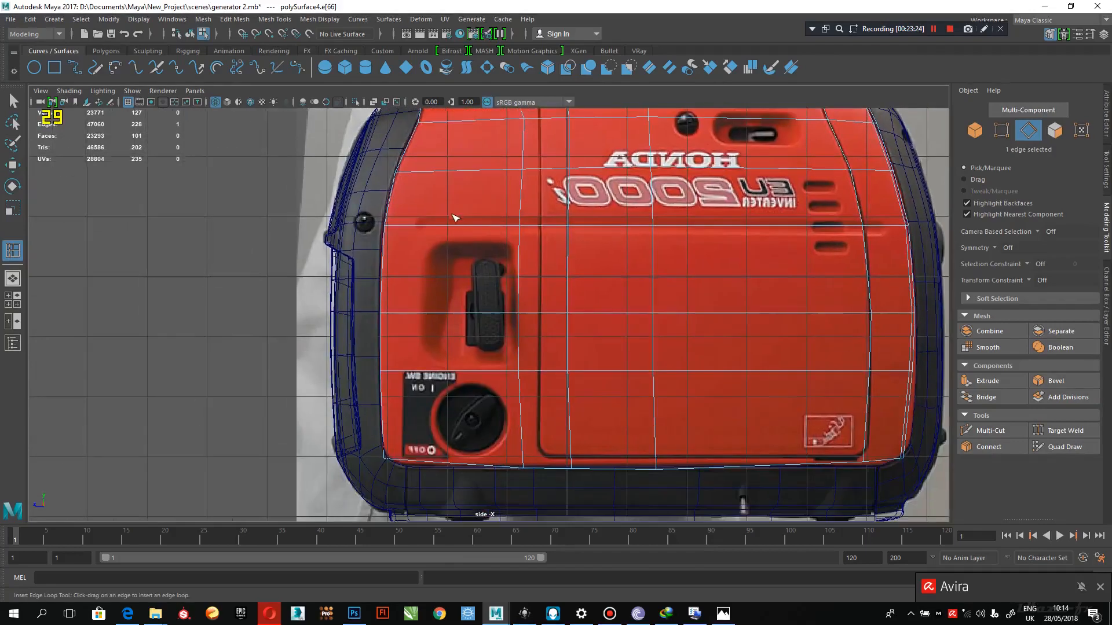
drag(438, 222, 445, 220)
key(q)
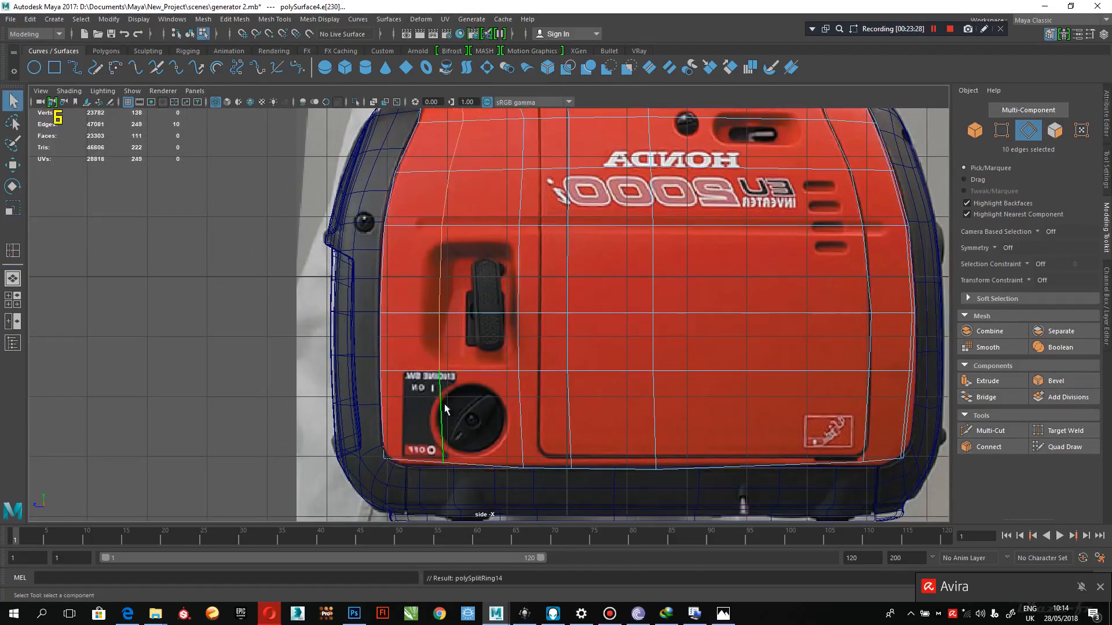
Move the new loop's lowest vertex down onto the red shell's lower border beneath the engine switch
right_drag(435, 270, 437, 256)
alt+middle_drag(437, 258, 497, 110)
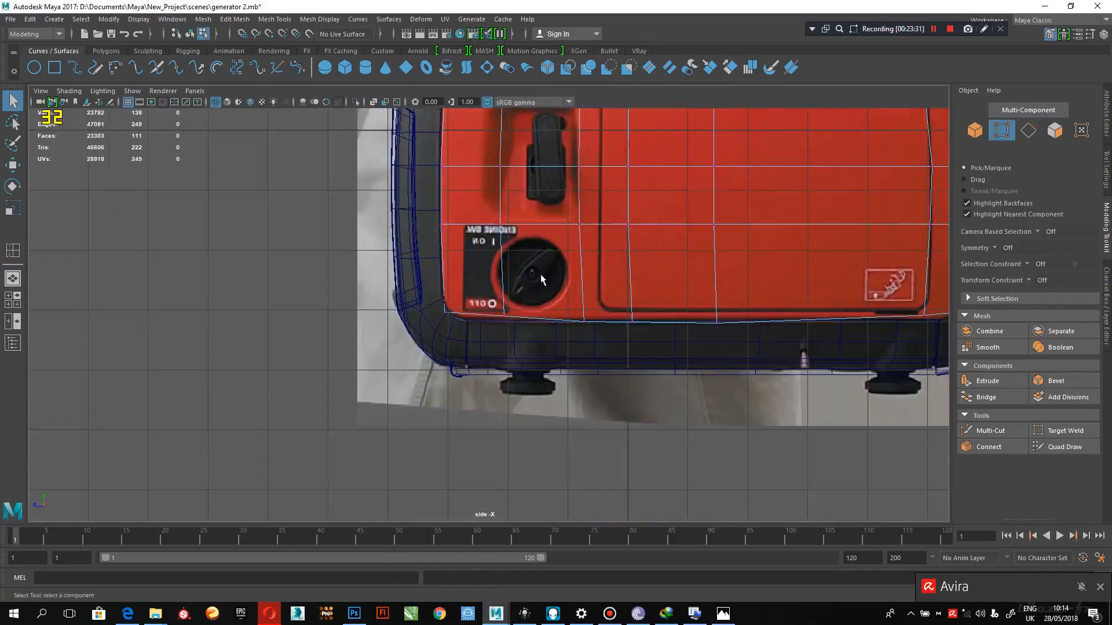
drag(517, 329, 487, 303)
alt+right_drag(554, 357, 614, 406)
alt+right_drag(523, 332, 586, 410)
alt+middle_drag(586, 413, 562, 465)
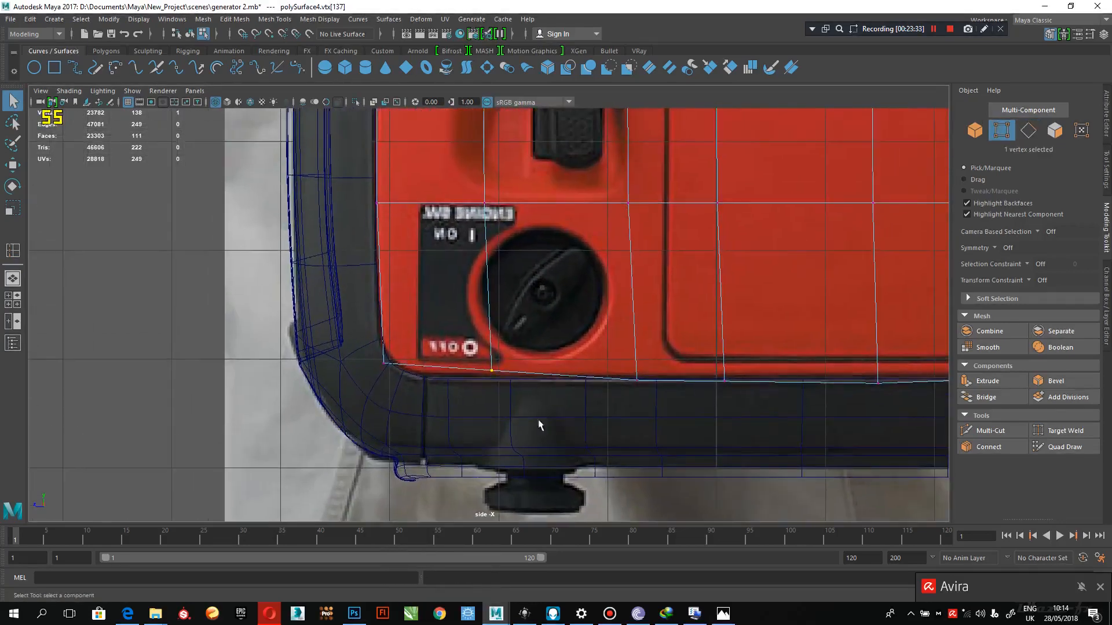
key(w)
drag(495, 320, 491, 323)
click(383, 364)
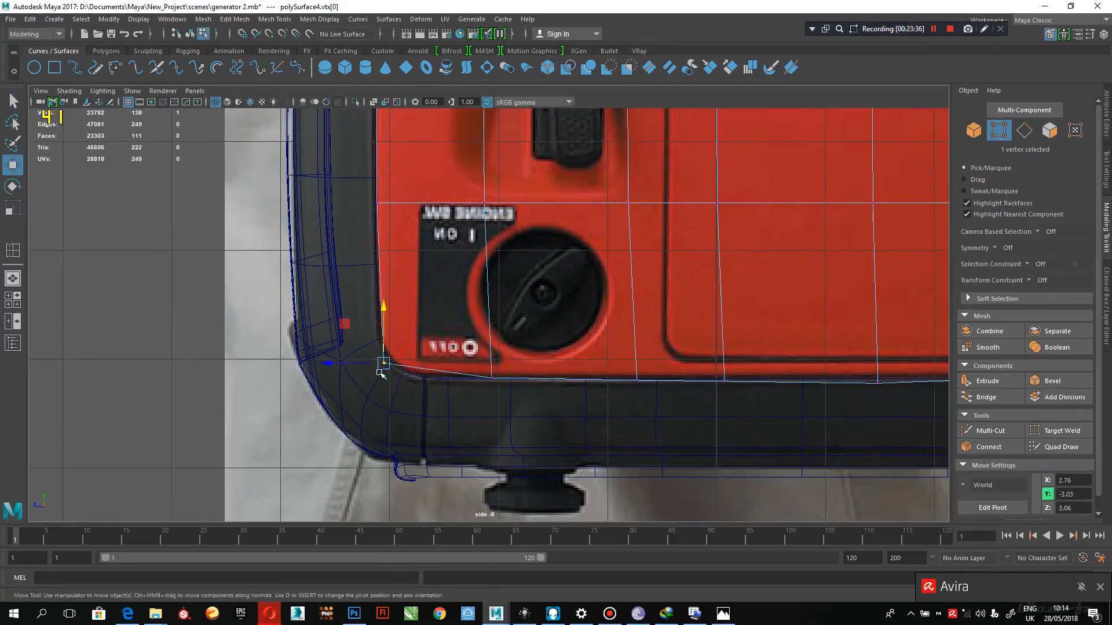
click(342, 360)
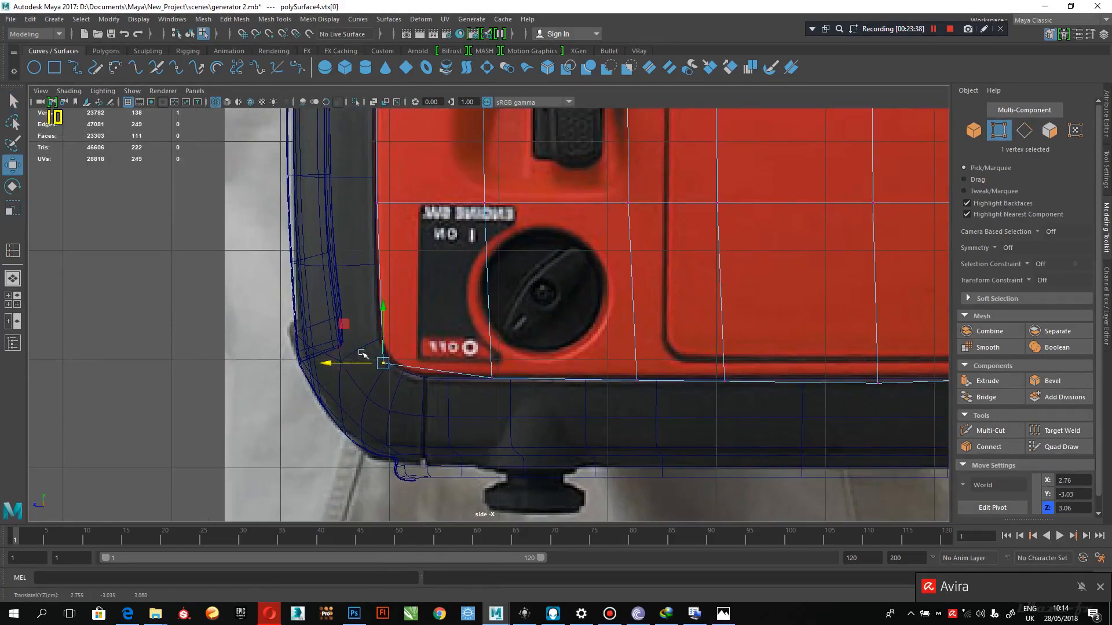
Insert another vertical edge loop close to the side shell's outer border on the engine switch side
alt+middle_drag(710, 404, 23, 418)
alt+right_drag(564, 387, 422, 394)
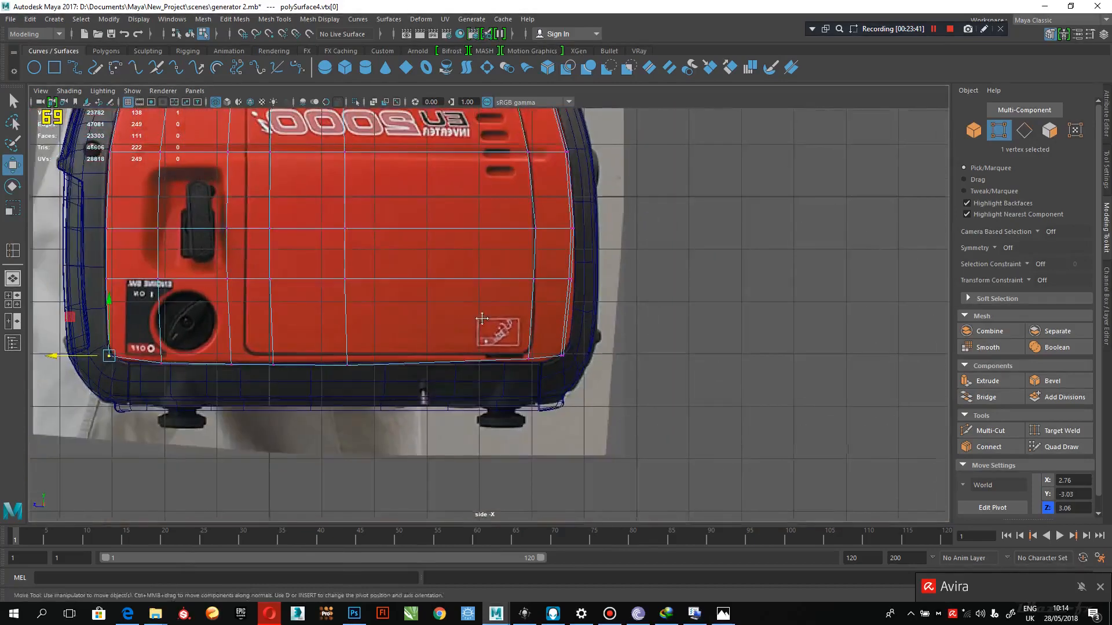
alt+middle_drag(480, 322, 591, 399)
scroll(526, 361, up, 5)
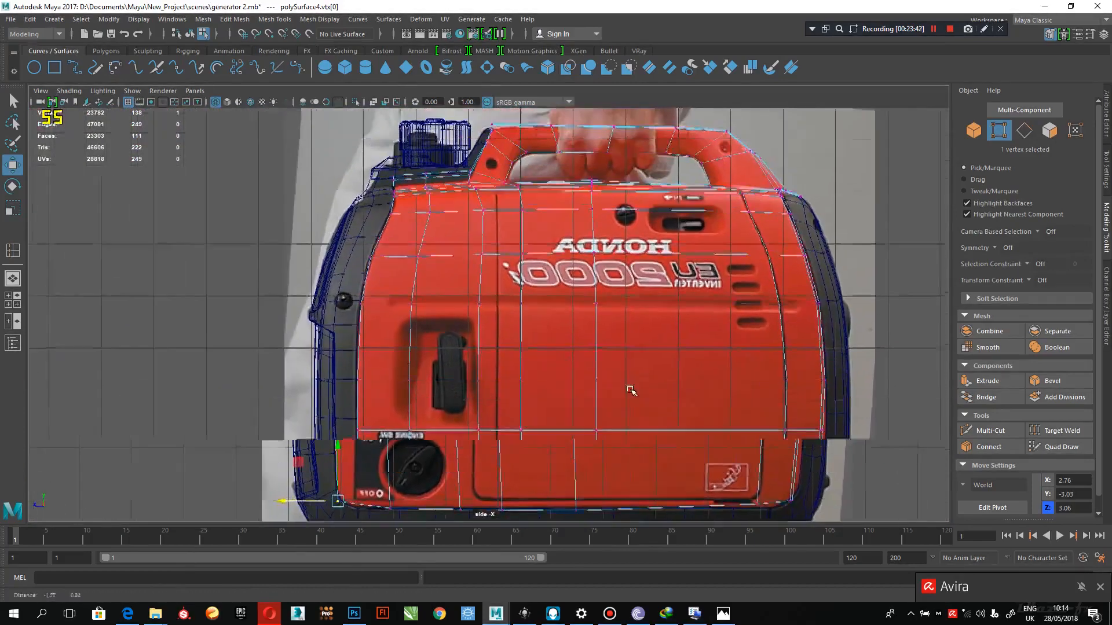
right_drag(421, 260, 421, 222)
click(424, 260)
shift+right_drag(425, 261, 406, 345)
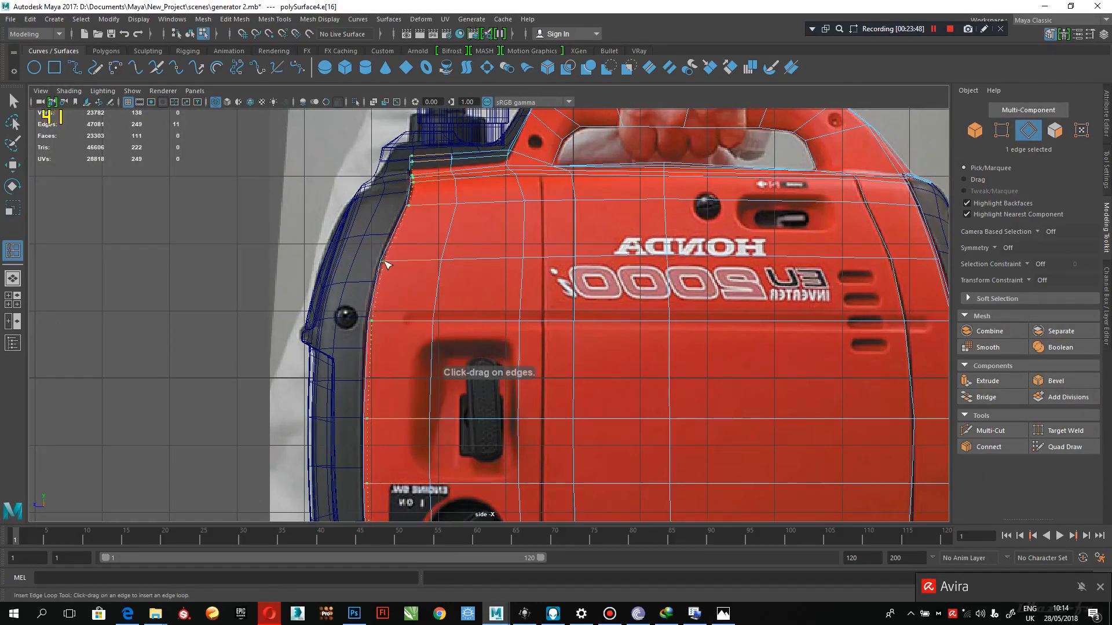
drag(386, 261, 386, 261)
alt+middle_drag(437, 472, 525, 232)
scroll(582, 387, up, 4)
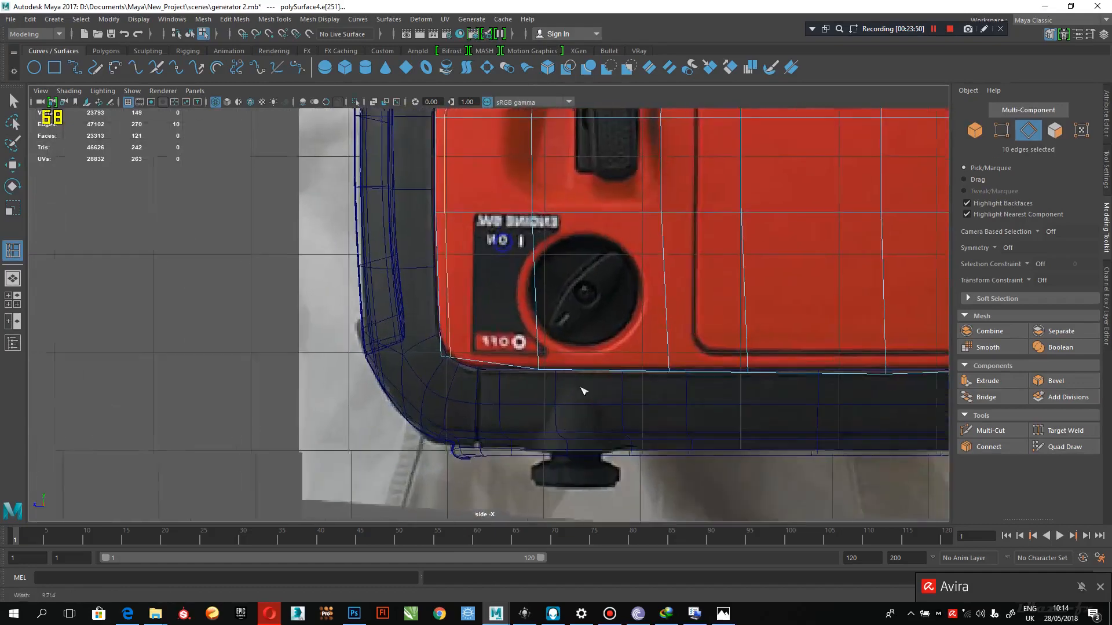
scroll(463, 313, up, 2)
key(q)
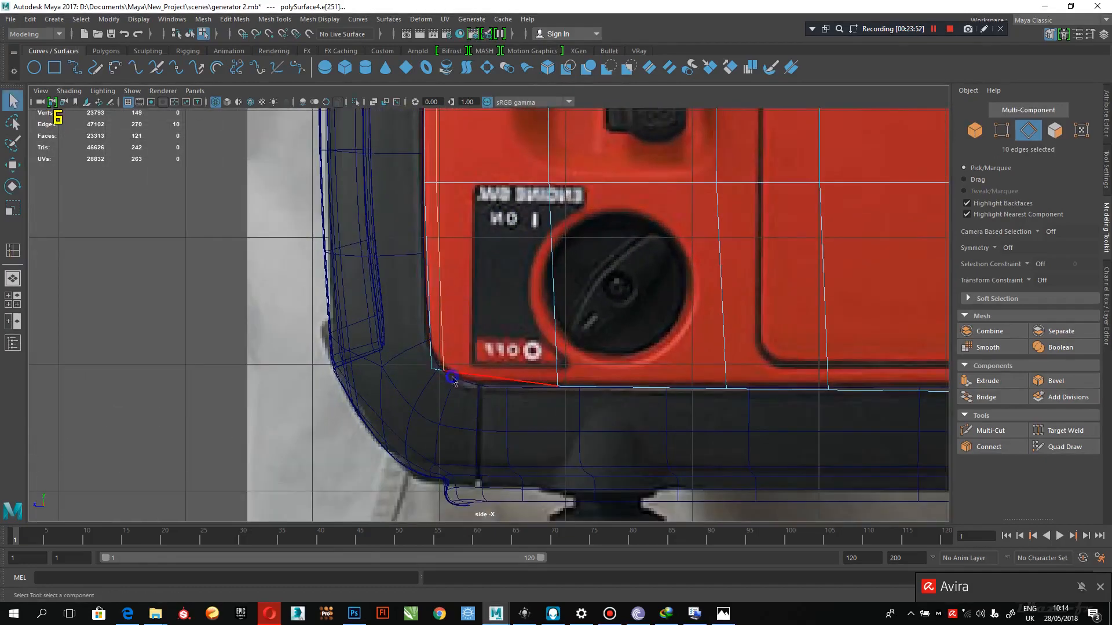
Move the lowest vertex of the border loop and the adjacent corner vertex to follow the rounded lower corner beside the engine switch
right_drag(450, 278, 394, 269)
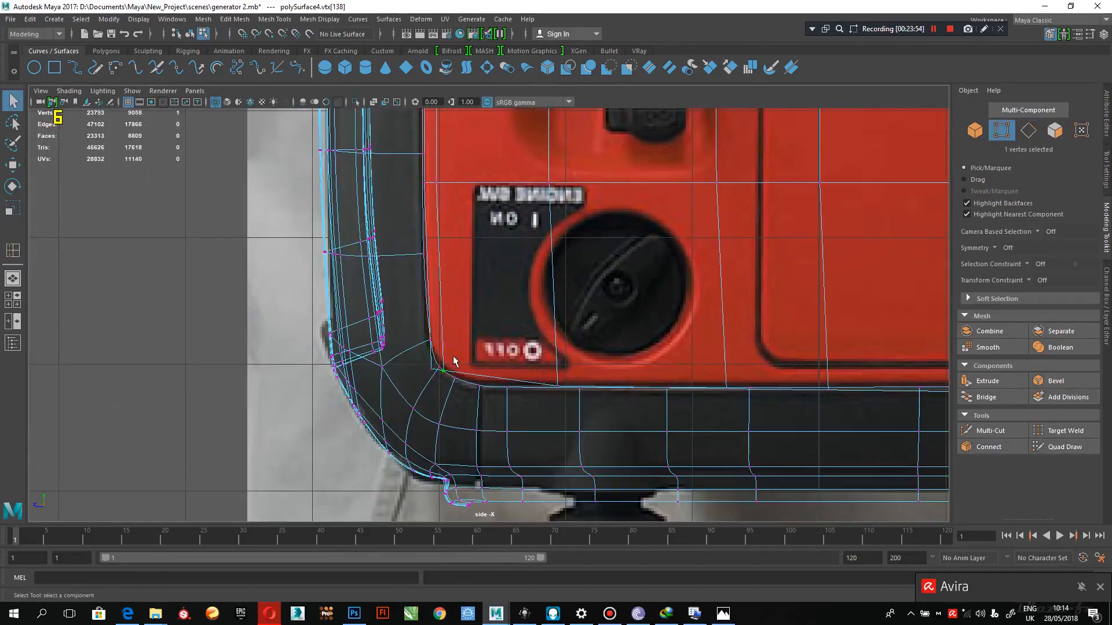
click(593, 305)
drag(665, 163, 515, 251)
right_click(354, 263)
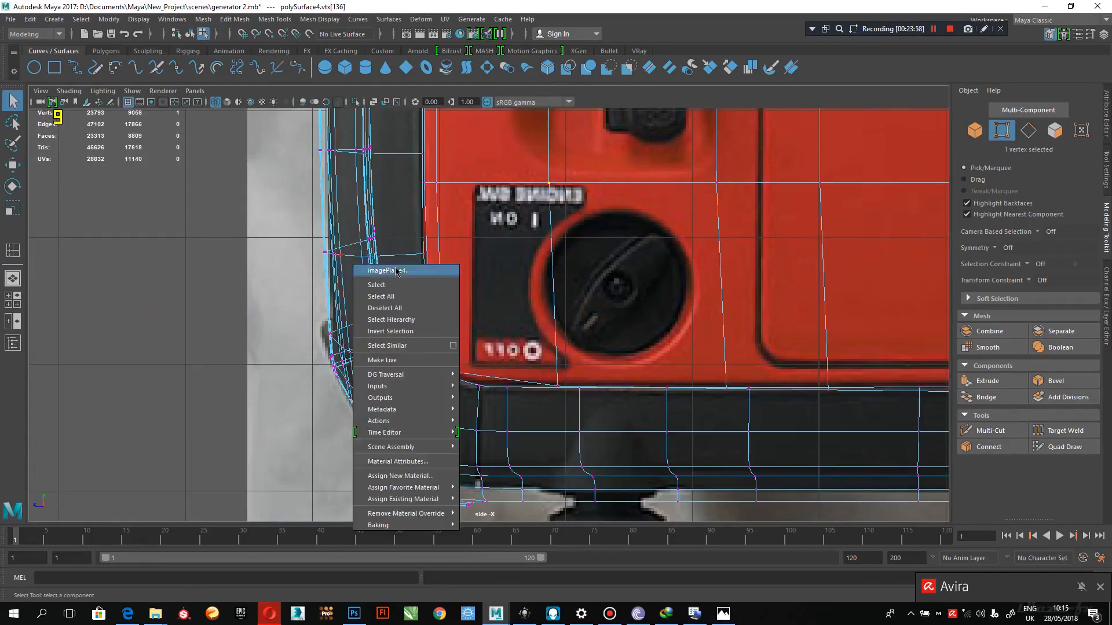
right_drag(376, 256, 410, 247)
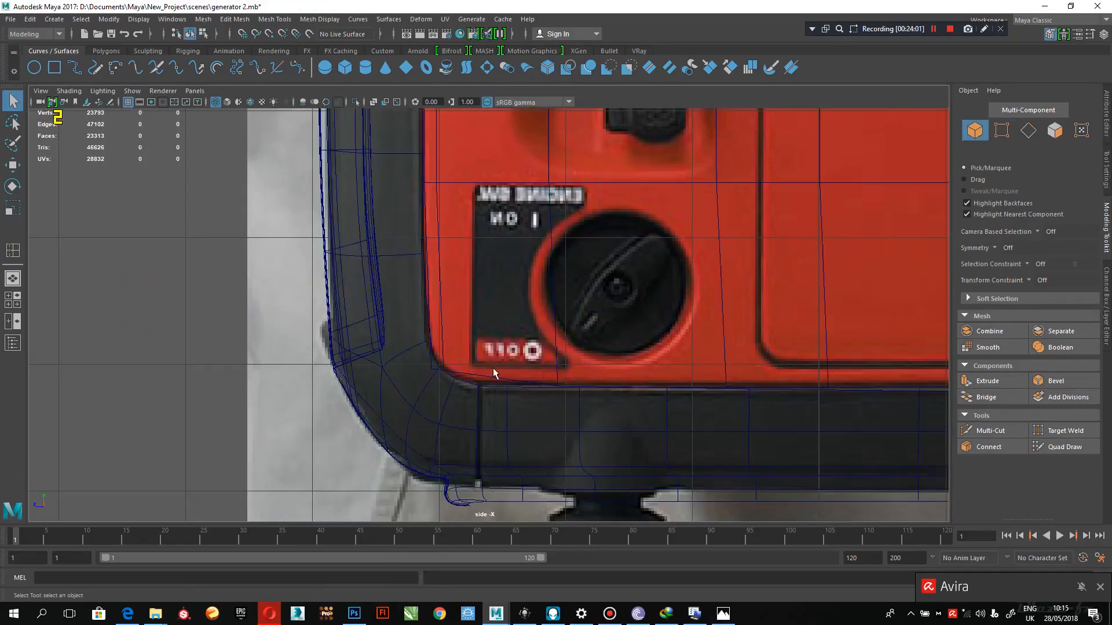
alt+right_drag(461, 302, 467, 391)
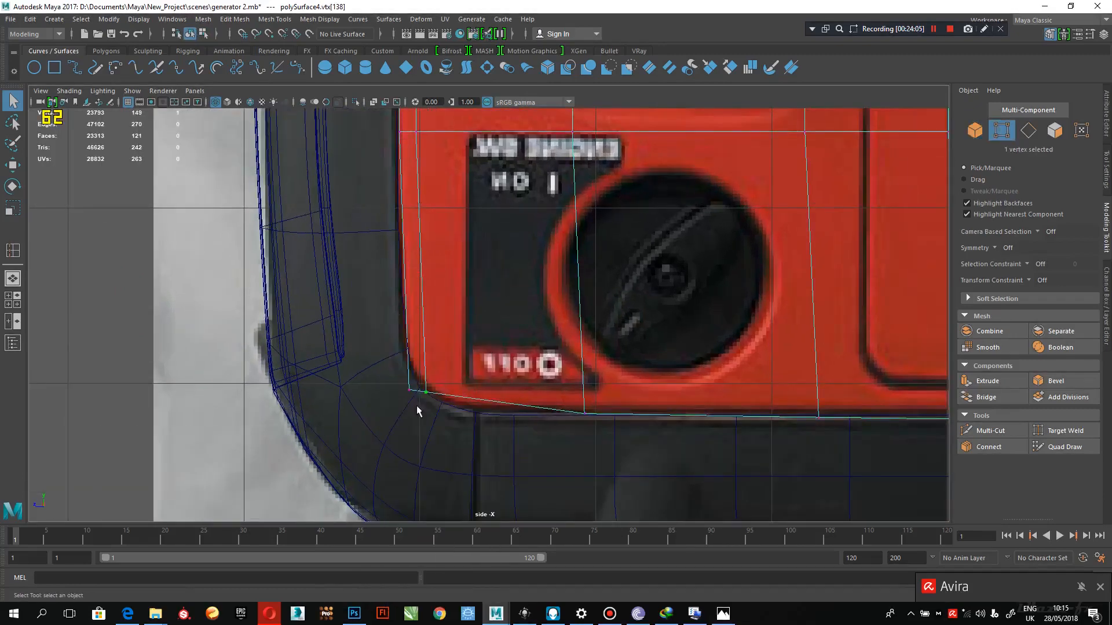
key(w)
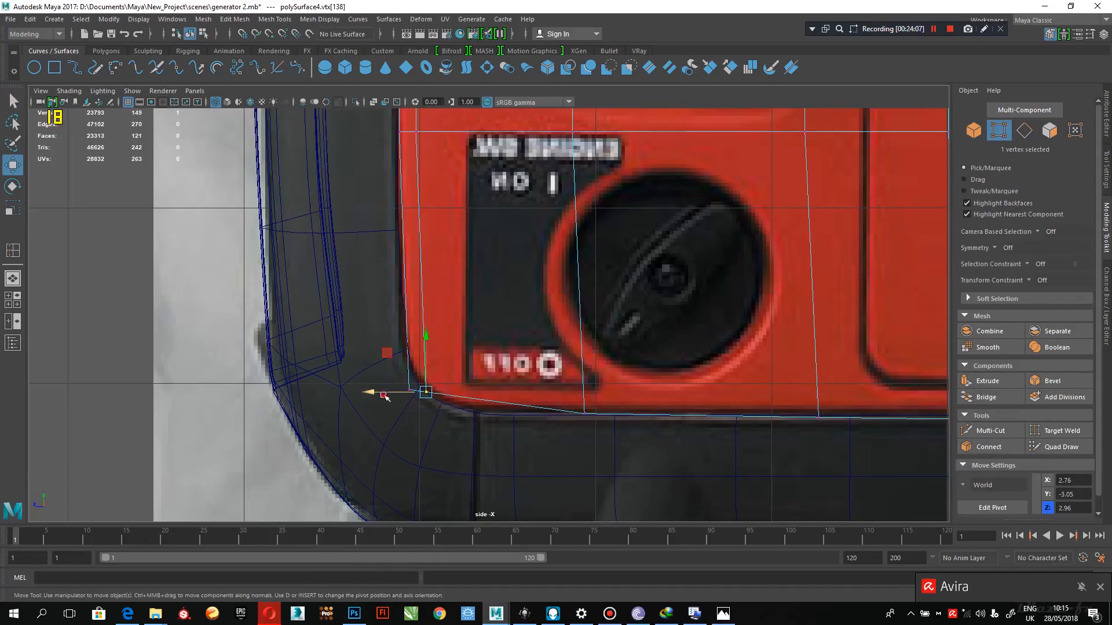
drag(385, 397, 412, 397)
drag(459, 353, 462, 357)
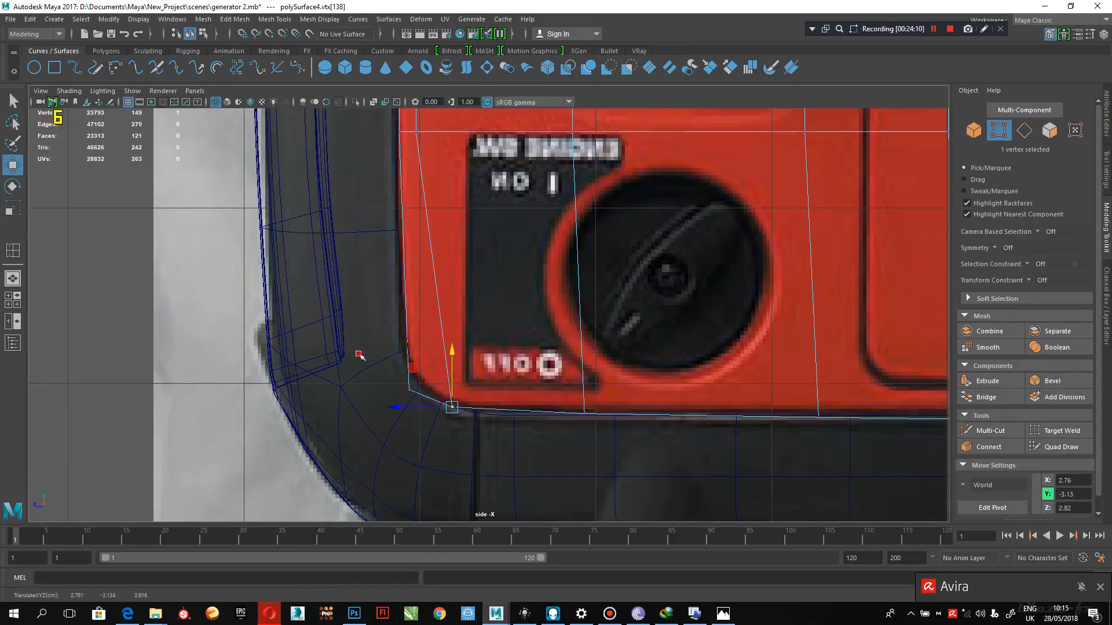
drag(359, 354, 412, 339)
alt+middle_drag(538, 363, 525, 369)
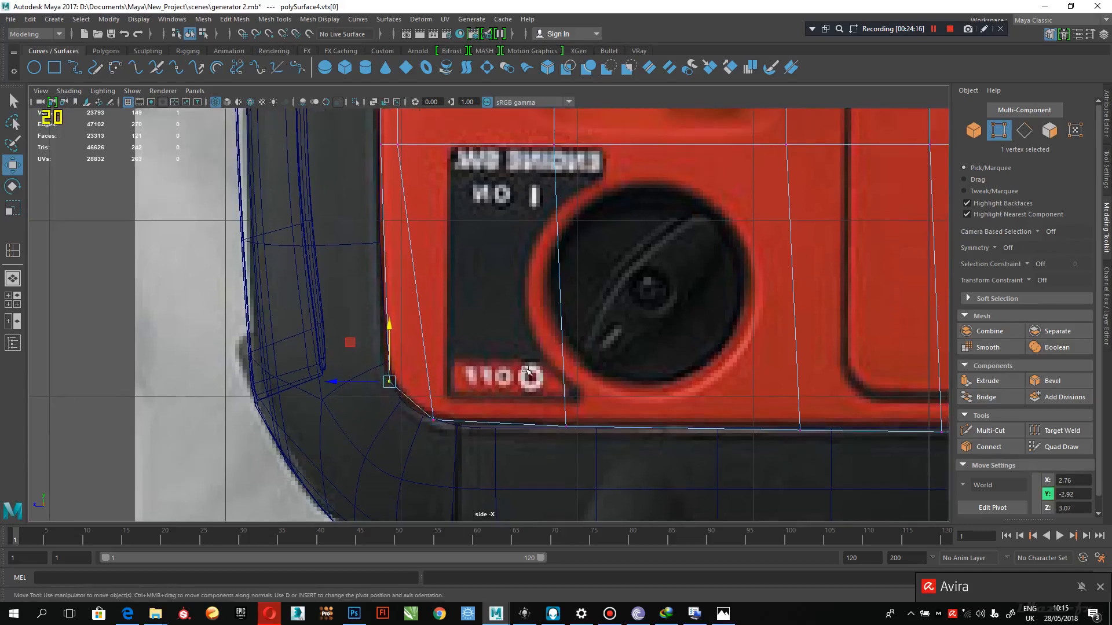
Turn on smooth preview and fine-tune the two vertices at the engine switch corner to match the reference curve
key(3)
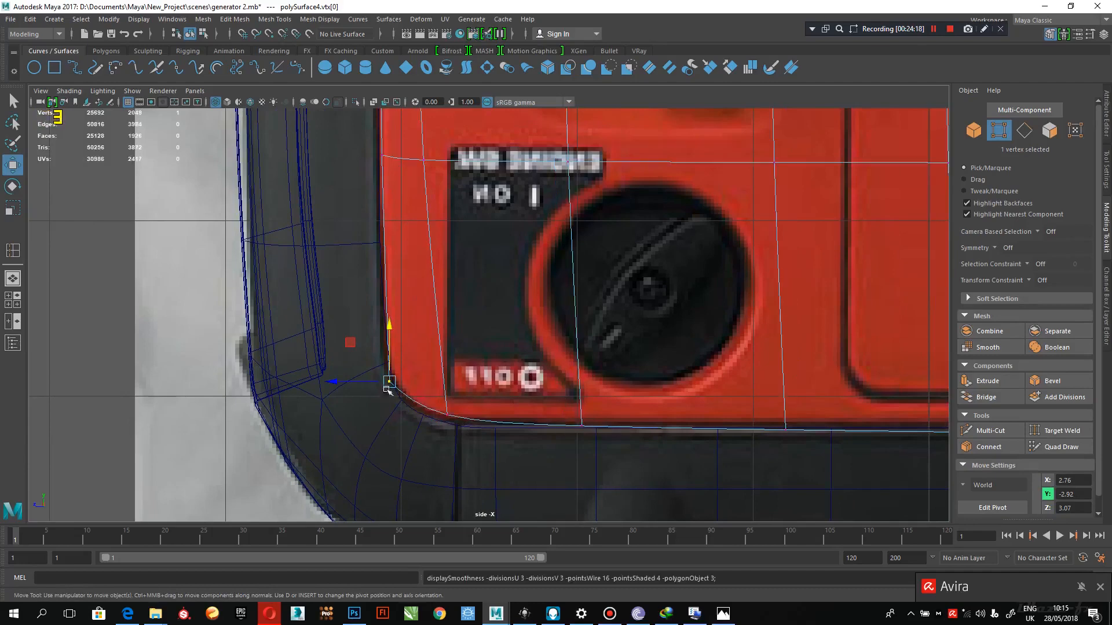
key(F8)
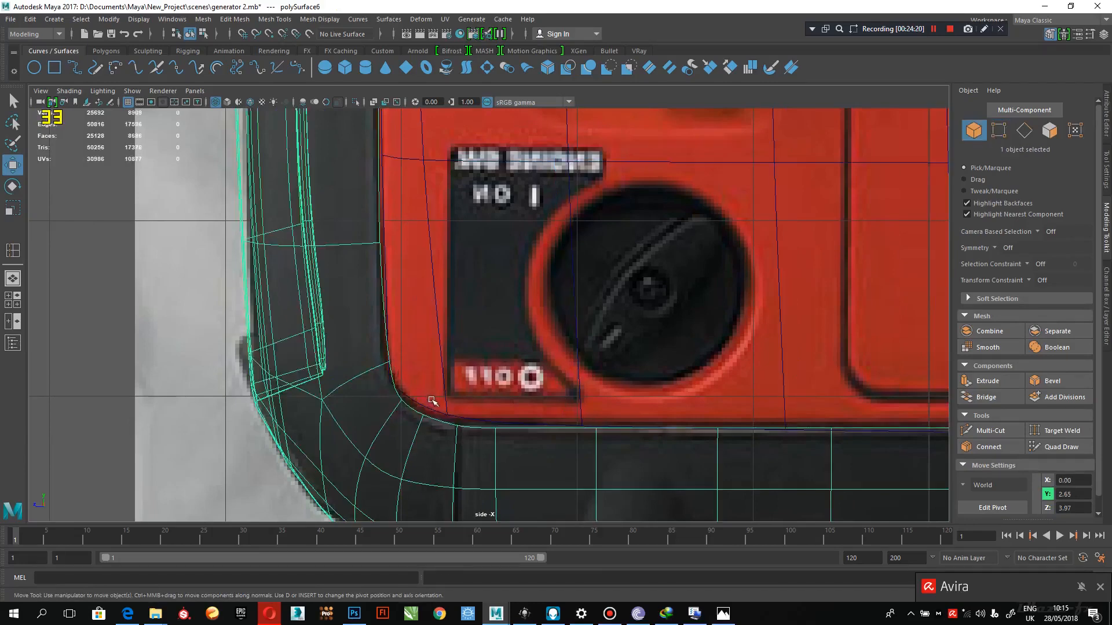
key(F9)
click(389, 371)
drag(391, 334, 391, 329)
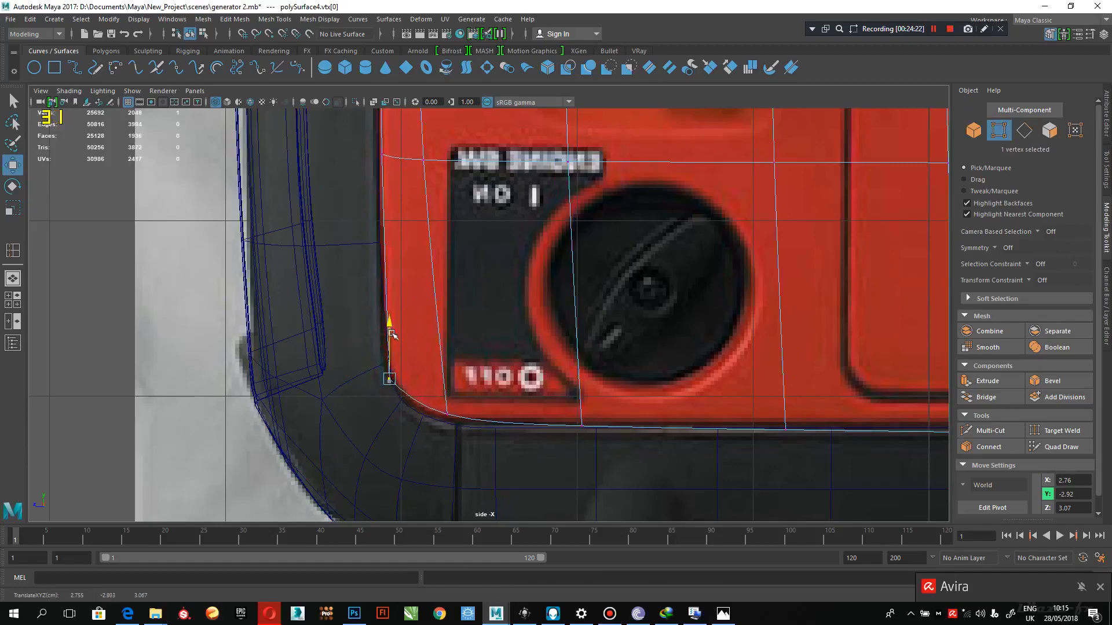
click(424, 424)
drag(425, 422, 417, 373)
Reposition the border vertices around the opposite lower corner, near the warning label, to match the rounded outline in the reference
scroll(405, 394, down, 5)
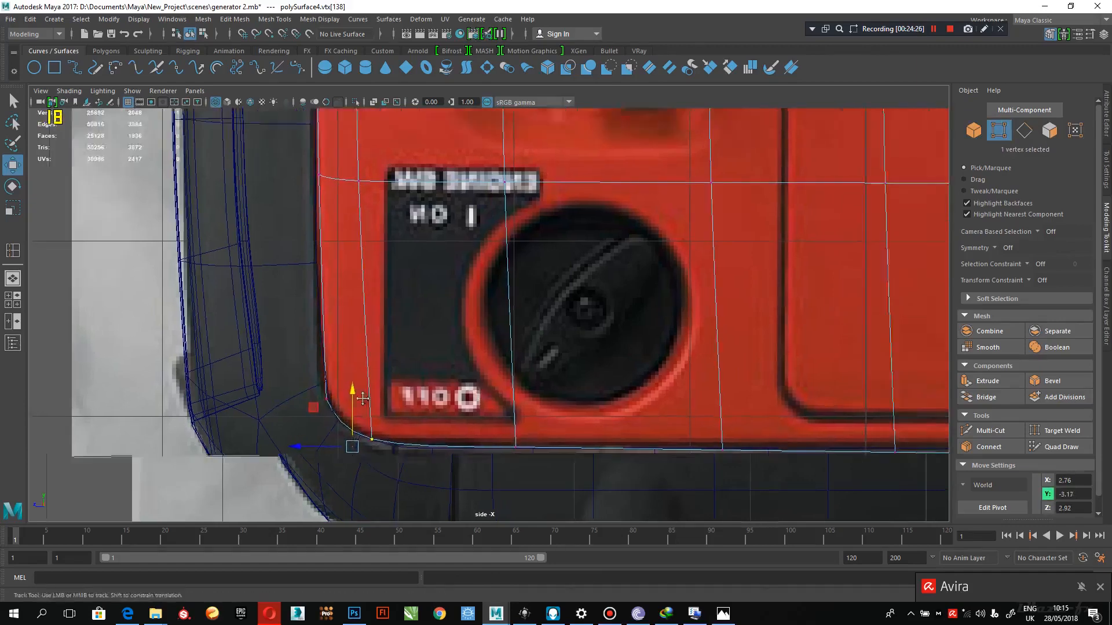
scroll(593, 372, up, 8)
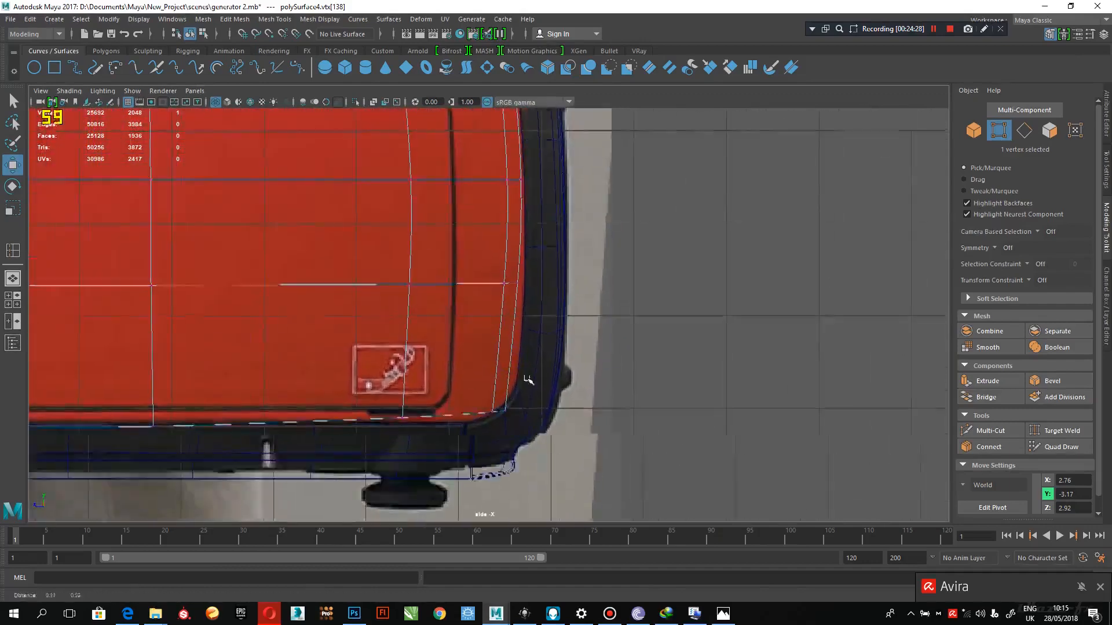
drag(509, 399, 475, 398)
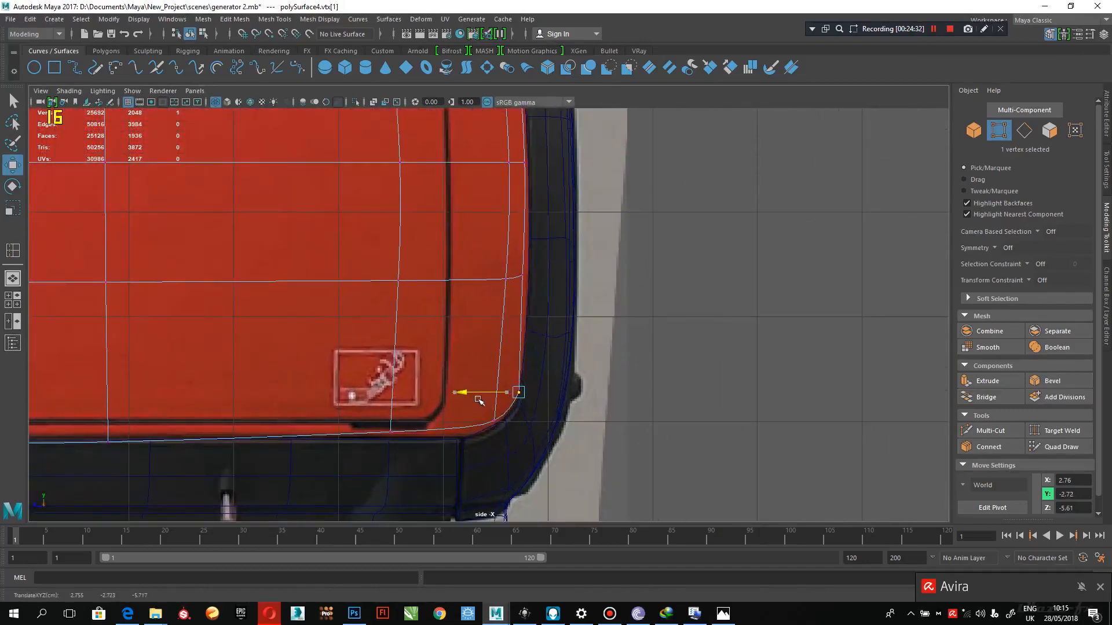
drag(566, 241, 508, 274)
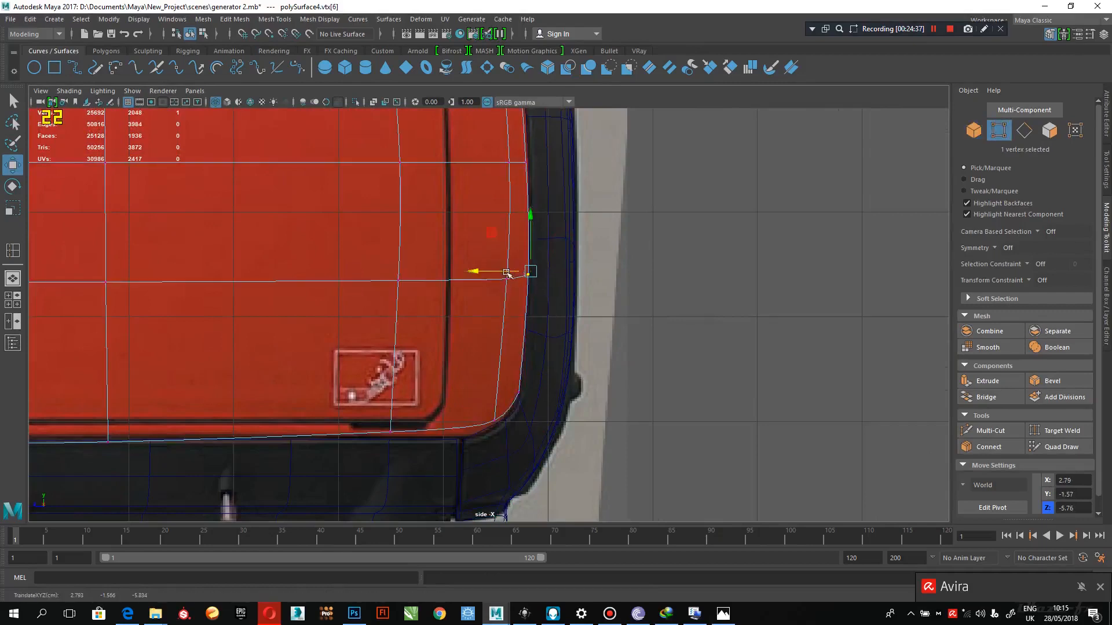
click(497, 396)
mouse_move(497, 395)
middle_down()
mouse_move(472, 396)
mouse_move(484, 400)
middle_up()
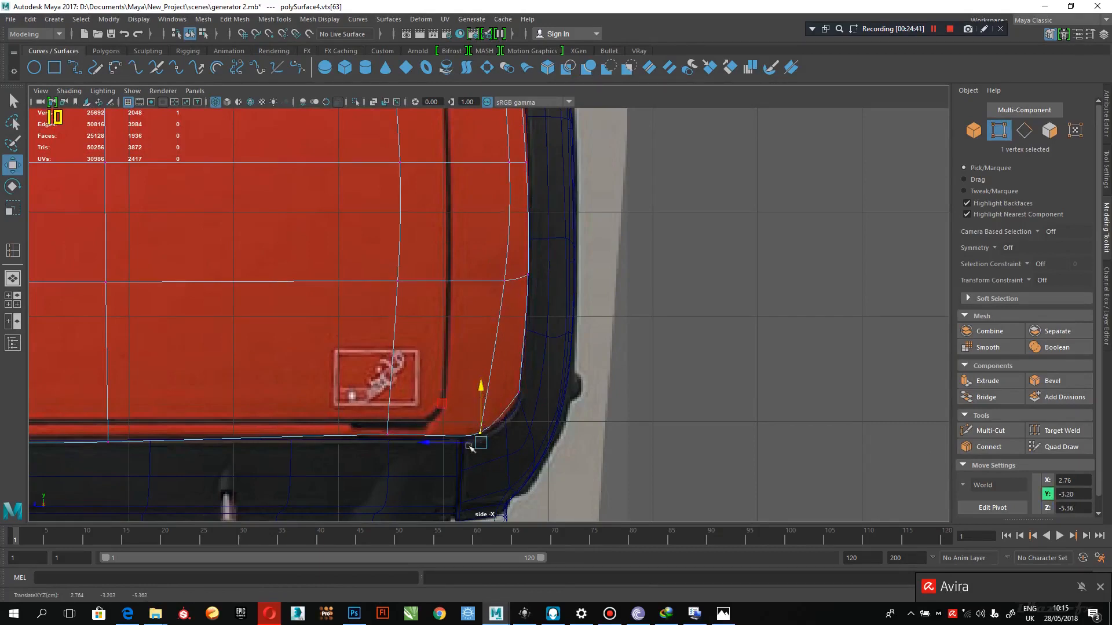
click(524, 388)
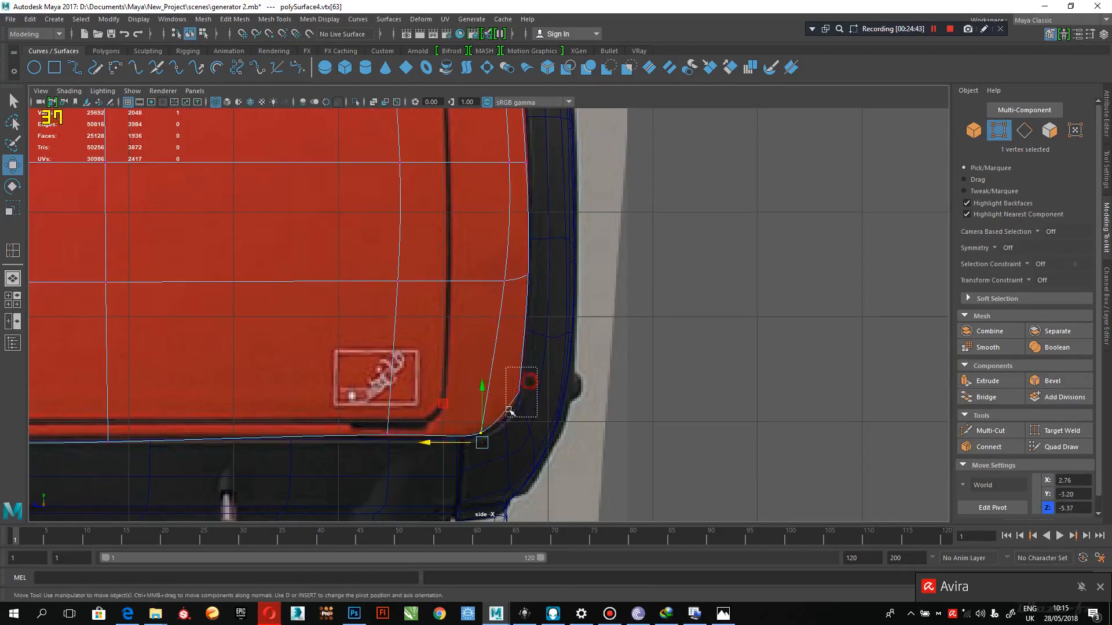
middle_drag(524, 388, 523, 360)
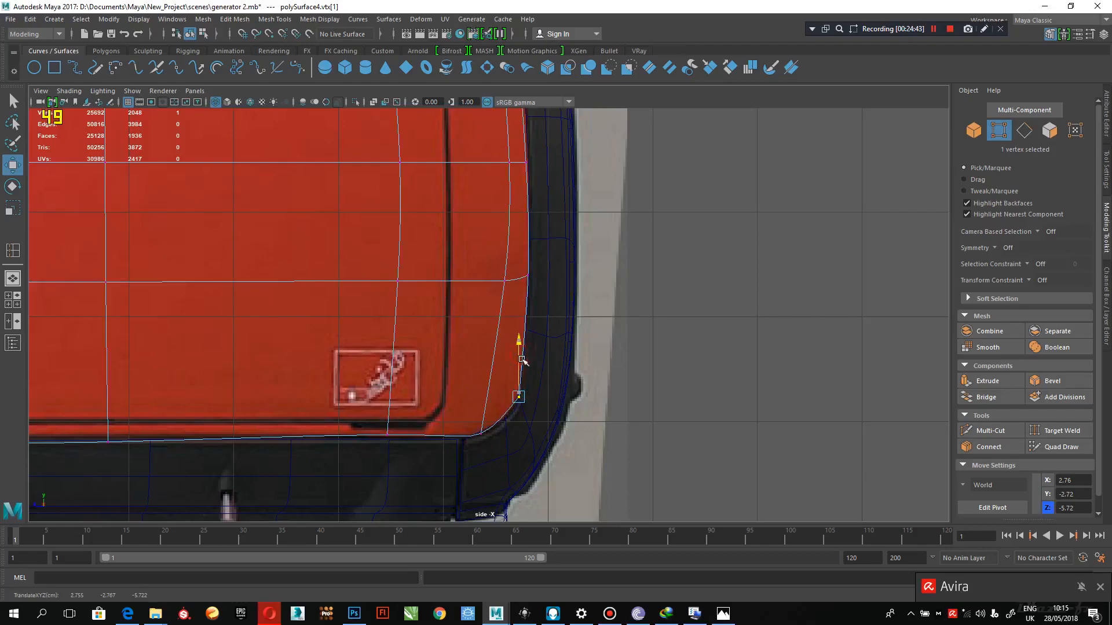
Adjust the heights of the vertices along the shell's lower border so they follow the red panel's bottom line
click(384, 452)
drag(435, 376, 437, 380)
alt+middle_drag(425, 387, 885, 363)
drag(612, 389, 442, 468)
drag(534, 365, 533, 362)
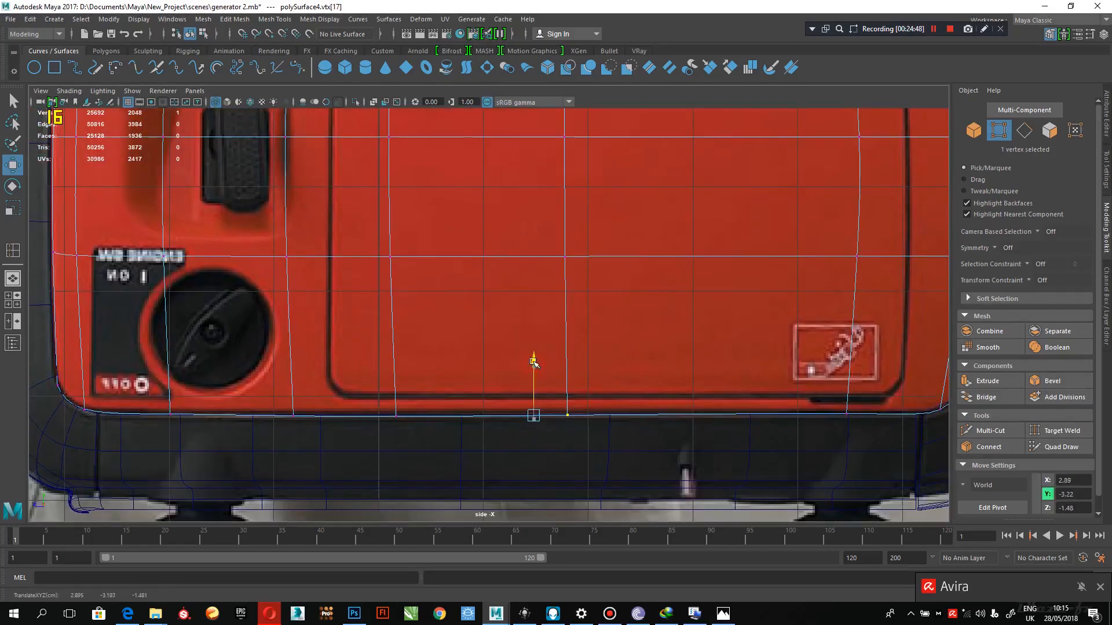
click(383, 386)
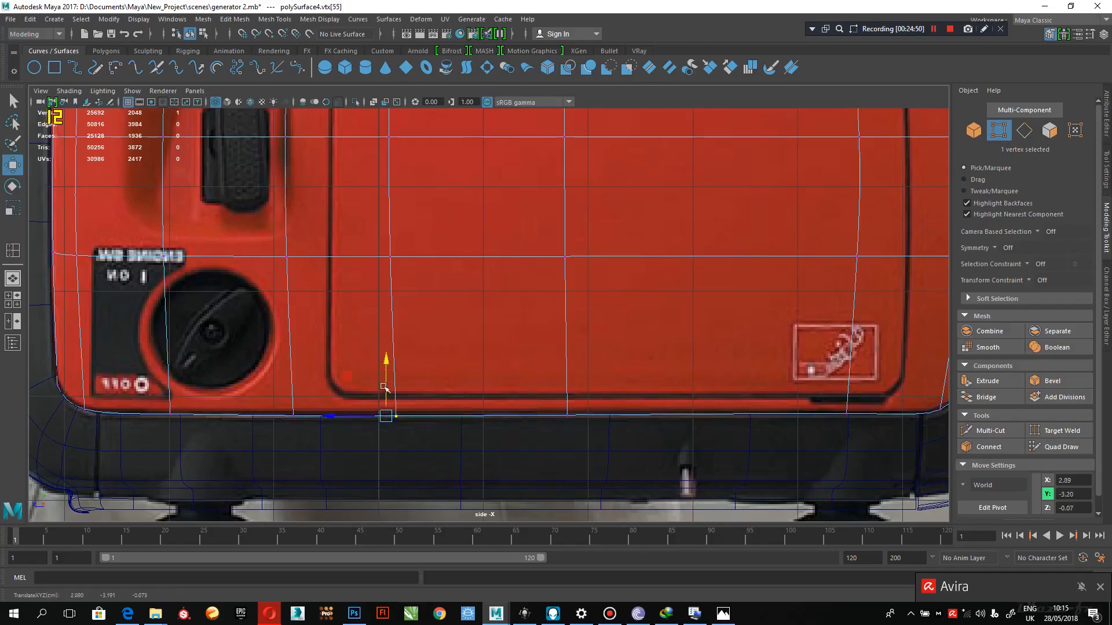
drag(386, 377, 386, 375)
Examine the smoothed side shell against the reference in the side view, and its handle and upper border in perspective
scroll(436, 388, down, 8)
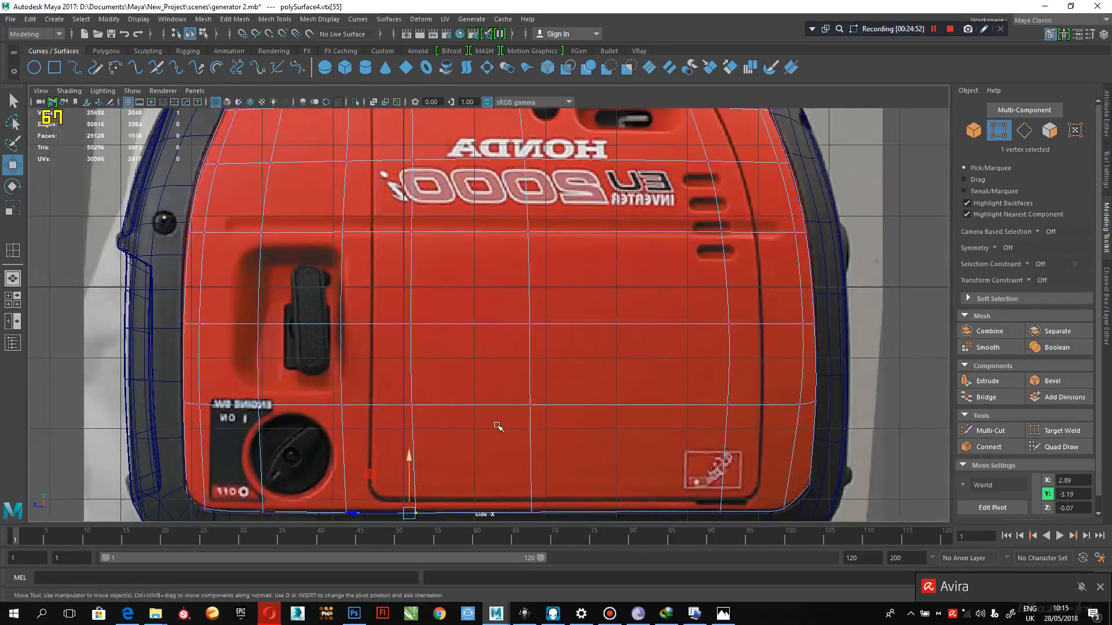
scroll(497, 426, down, 5)
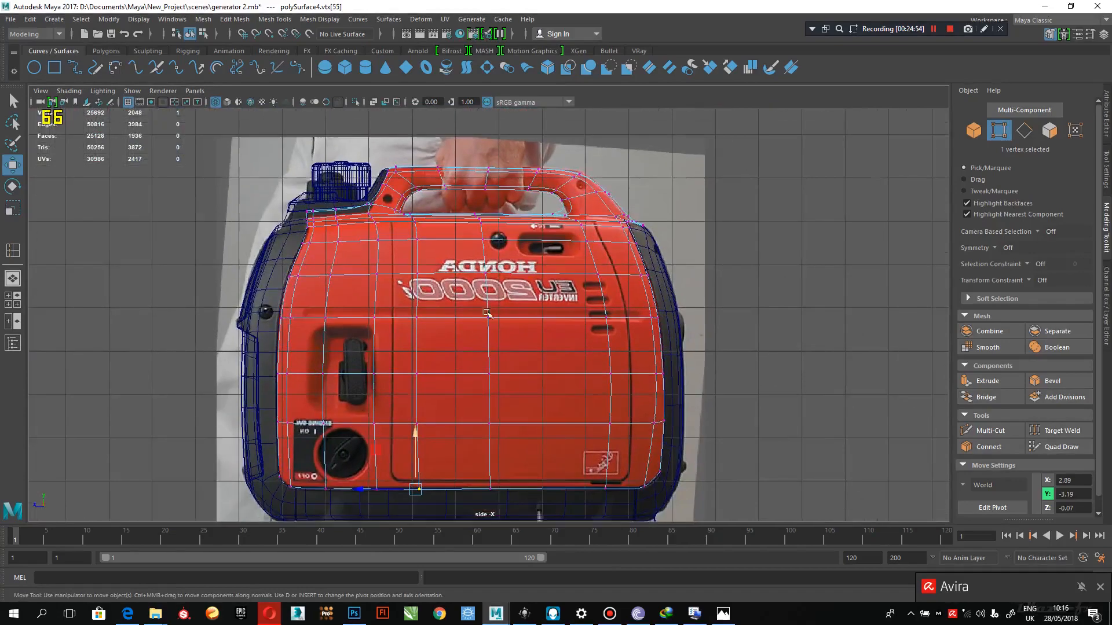
alt+right_drag(412, 261, 546, 317)
alt+middle_drag(387, 143, 445, 322)
alt+right_drag(444, 322, 492, 338)
alt+middle_drag(451, 342, 470, 380)
key(space)
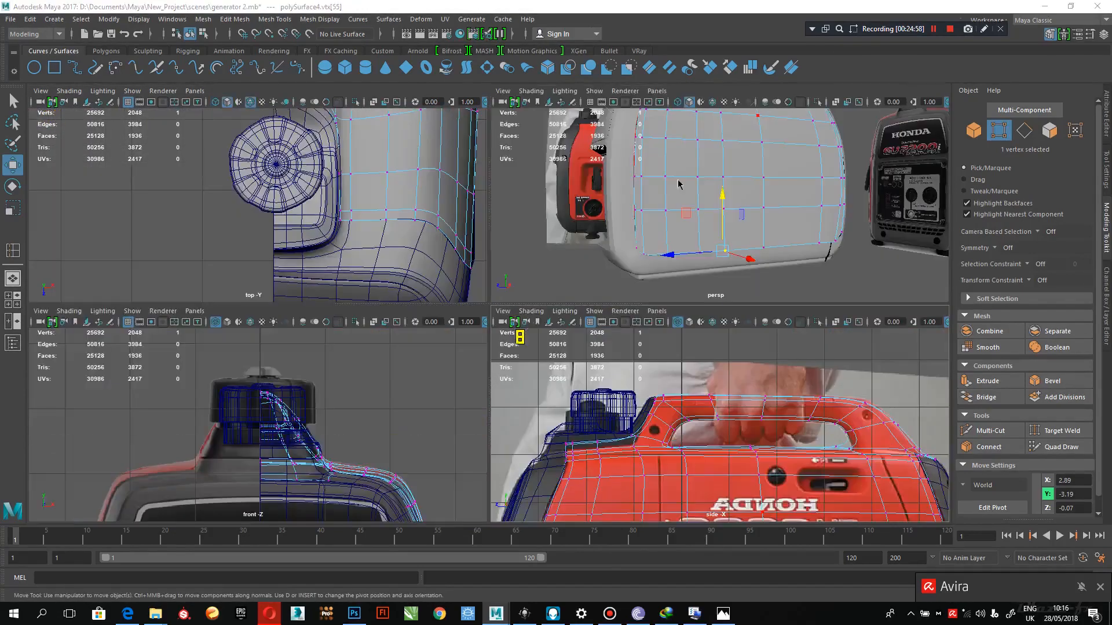
key(space)
scroll(548, 327, up, 3)
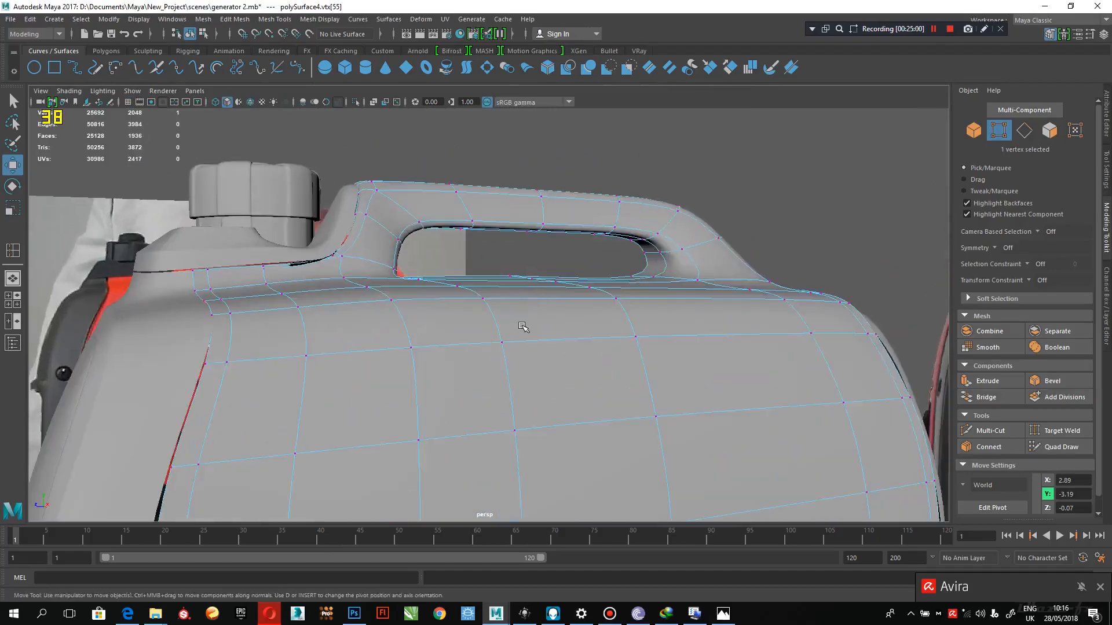
Turn off smooth preview and shift the vertices along X at the handle opening's end near the fuel cap
key(1)
alt+drag(504, 328, 529, 316)
alt+middle_drag(528, 316, 562, 345)
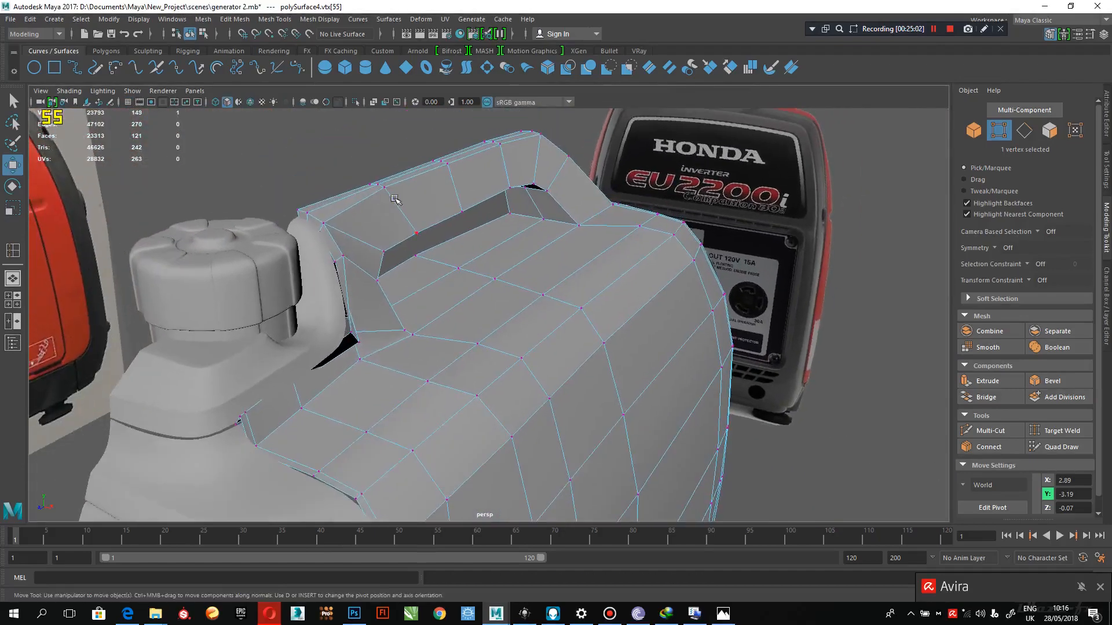
right_drag(394, 198, 394, 165)
alt+drag(395, 191, 541, 286)
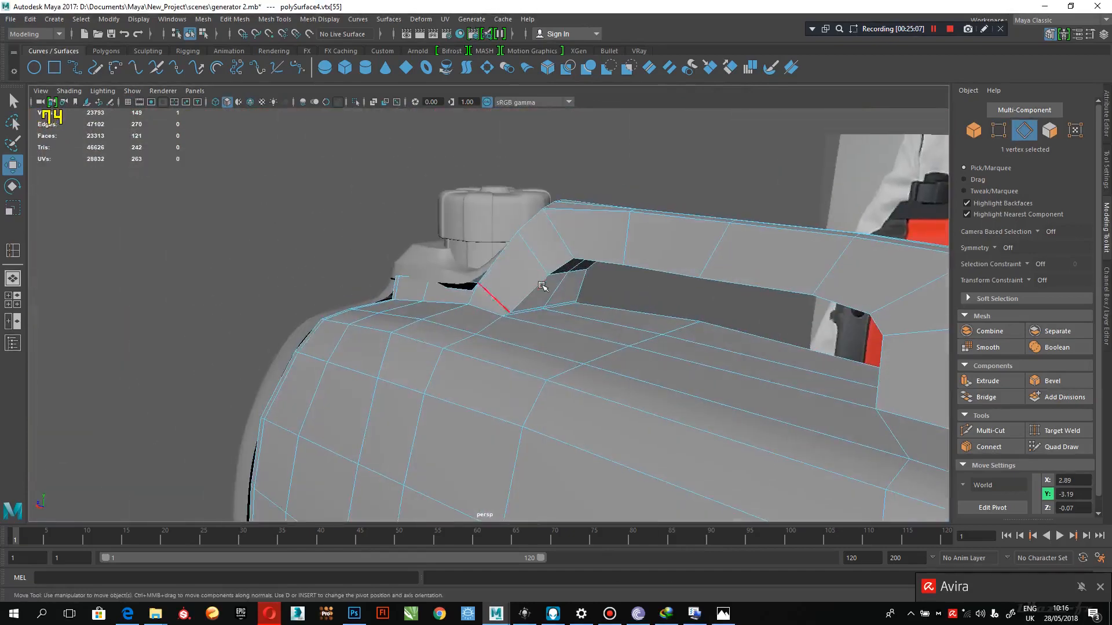
right_drag(542, 286, 509, 268)
alt+drag(508, 268, 544, 288)
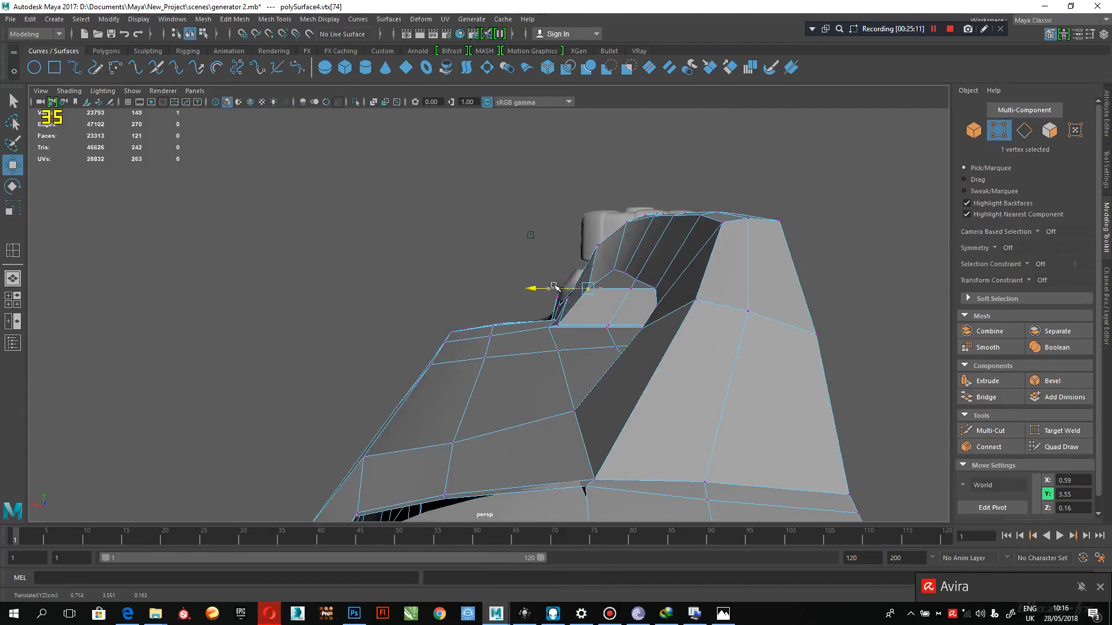
click(605, 270)
drag(584, 271, 400, 315)
Move the shell's border vertex at the handle's foot along X to 0.76 so it tucks in beside the fuel cap base
alt+right_drag(399, 315, 495, 422)
alt+drag(392, 380, 373, 383)
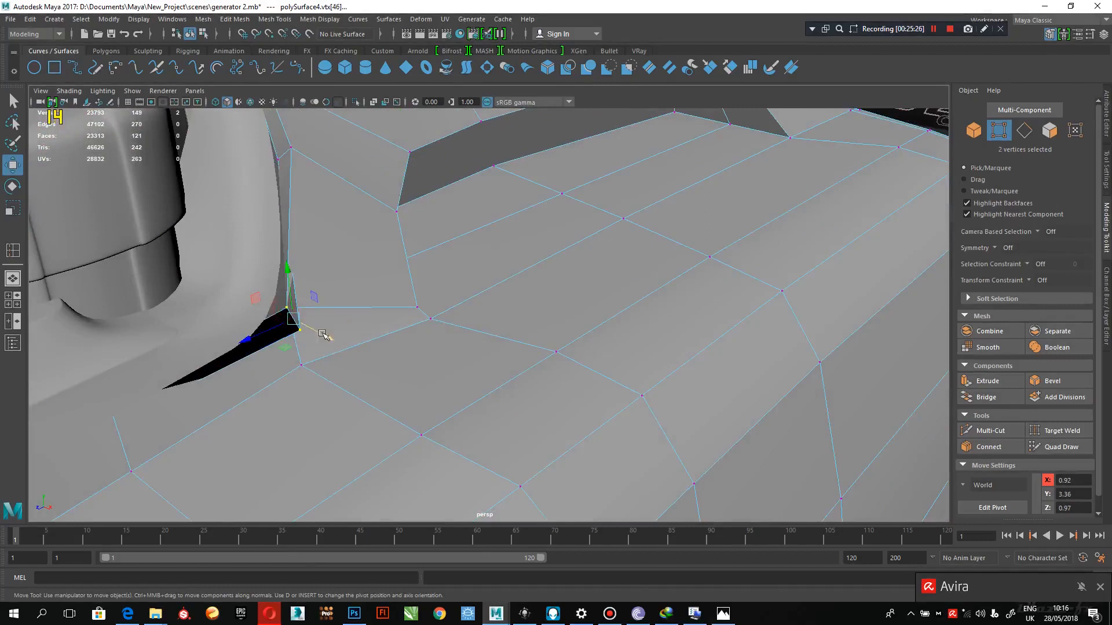
middle_drag(323, 335, 303, 326)
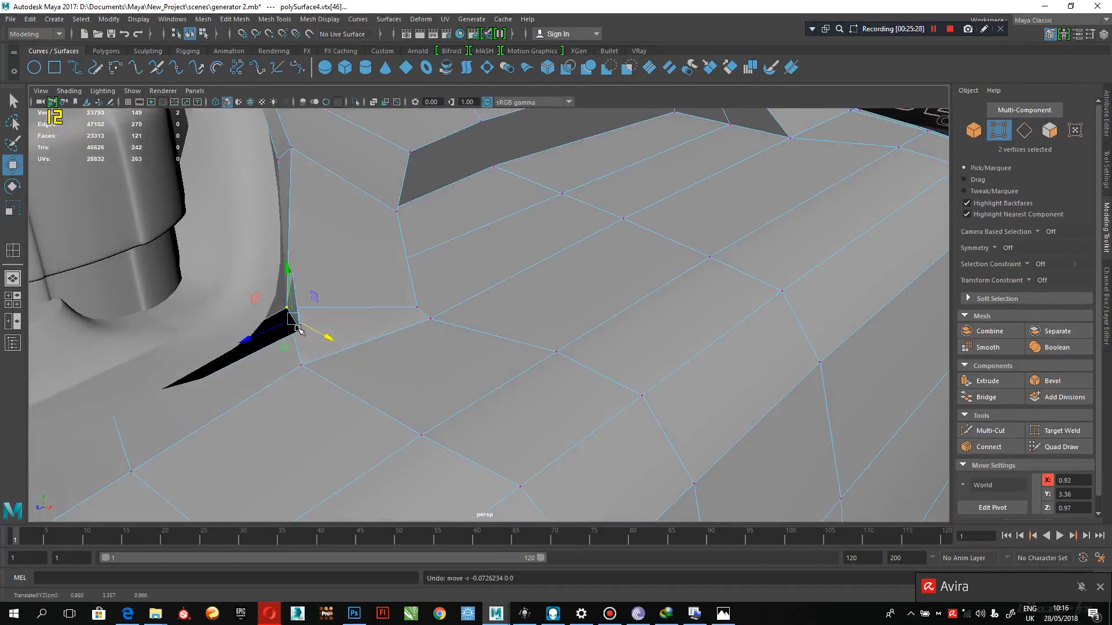
click(460, 168)
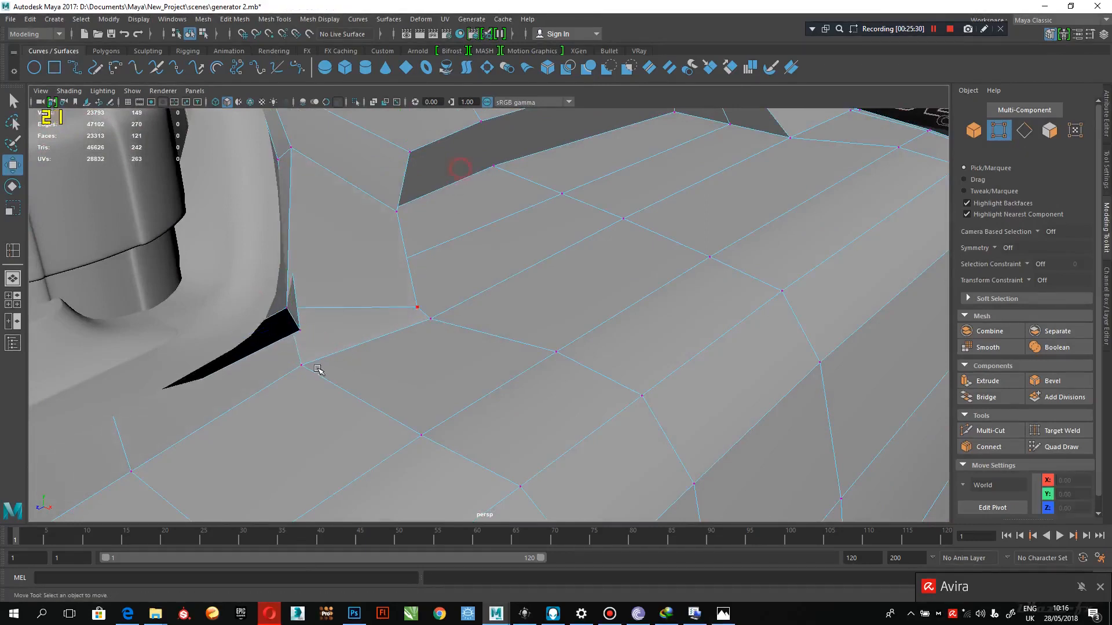
click(299, 334)
middle_drag(324, 342, 305, 334)
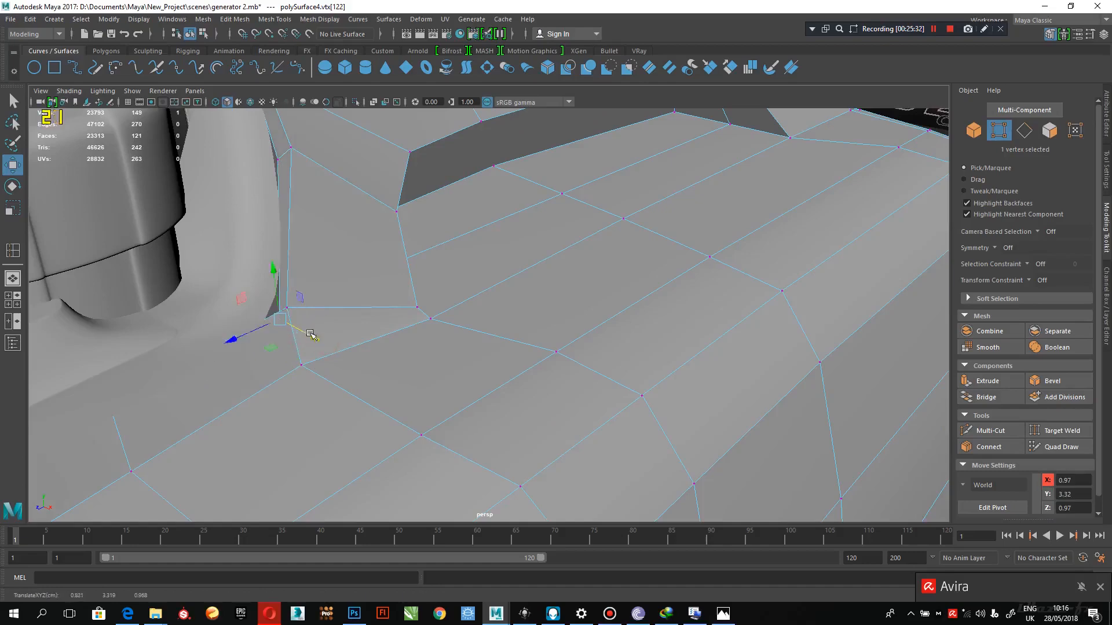
alt+drag(313, 335, 329, 435)
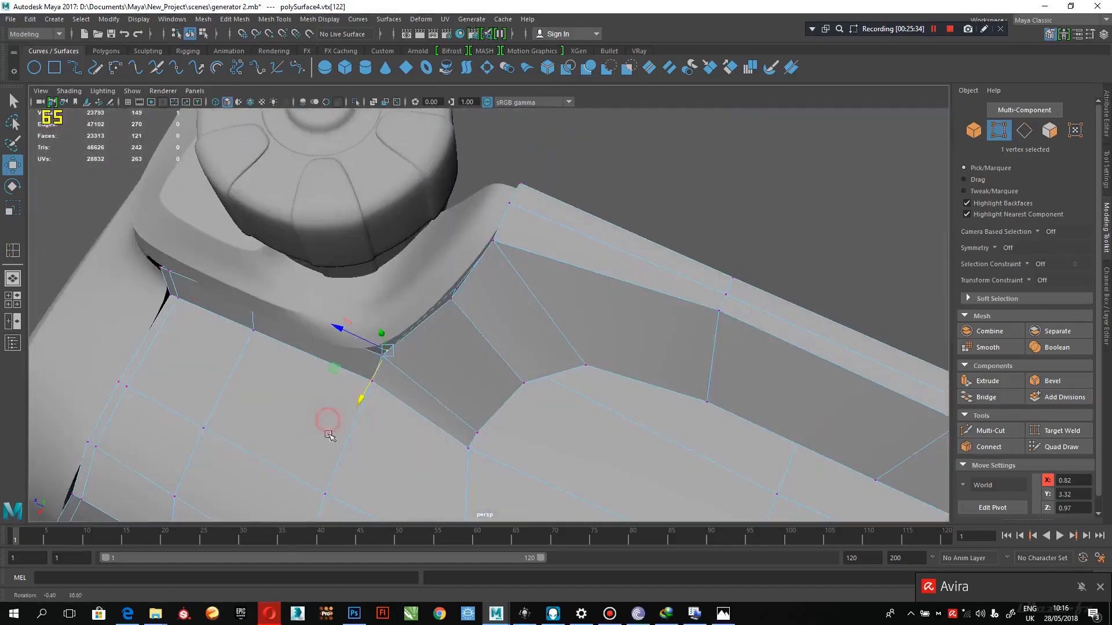
drag(359, 394, 363, 384)
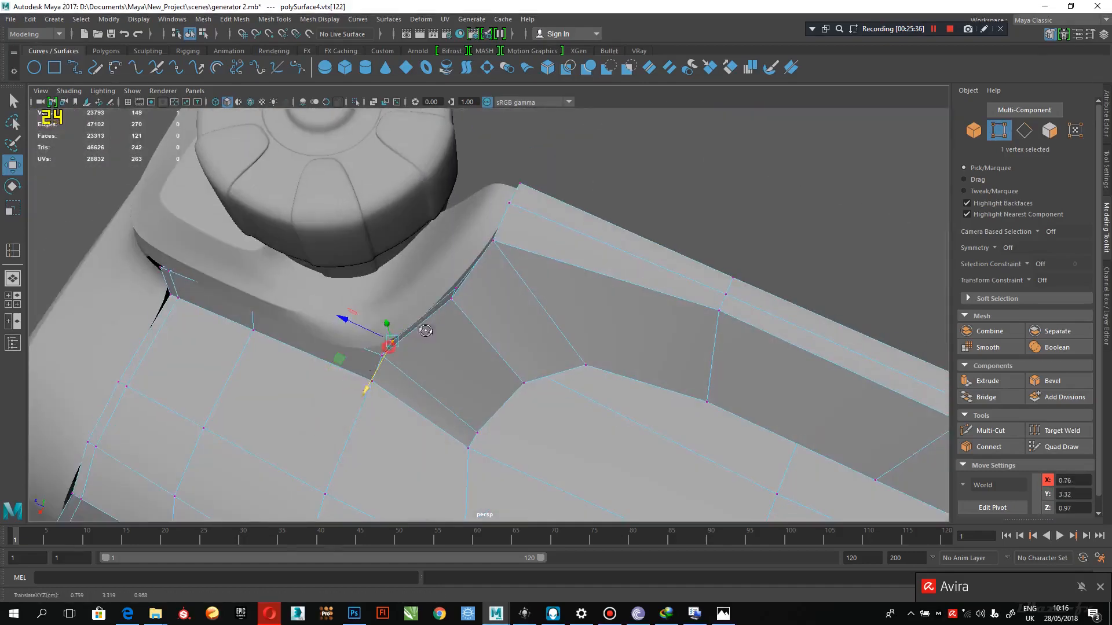
alt+drag(426, 331, 483, 317)
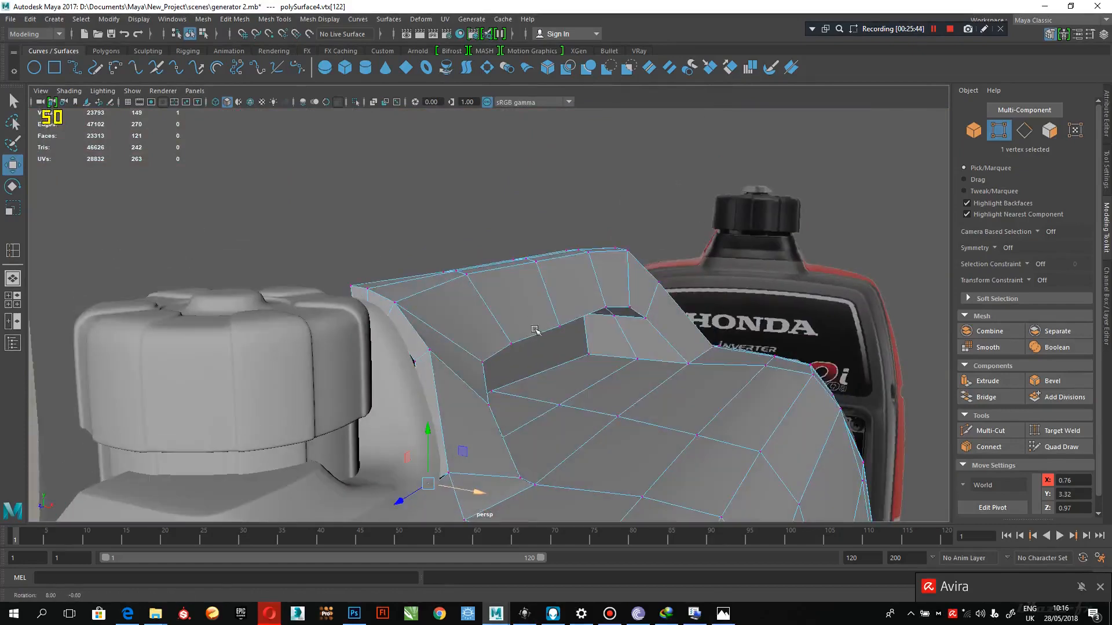
Insert an edge loop along the middle of the handle that continues down the side shell
right_drag(485, 313, 488, 381)
click(490, 302)
alt+drag(487, 381, 538, 319)
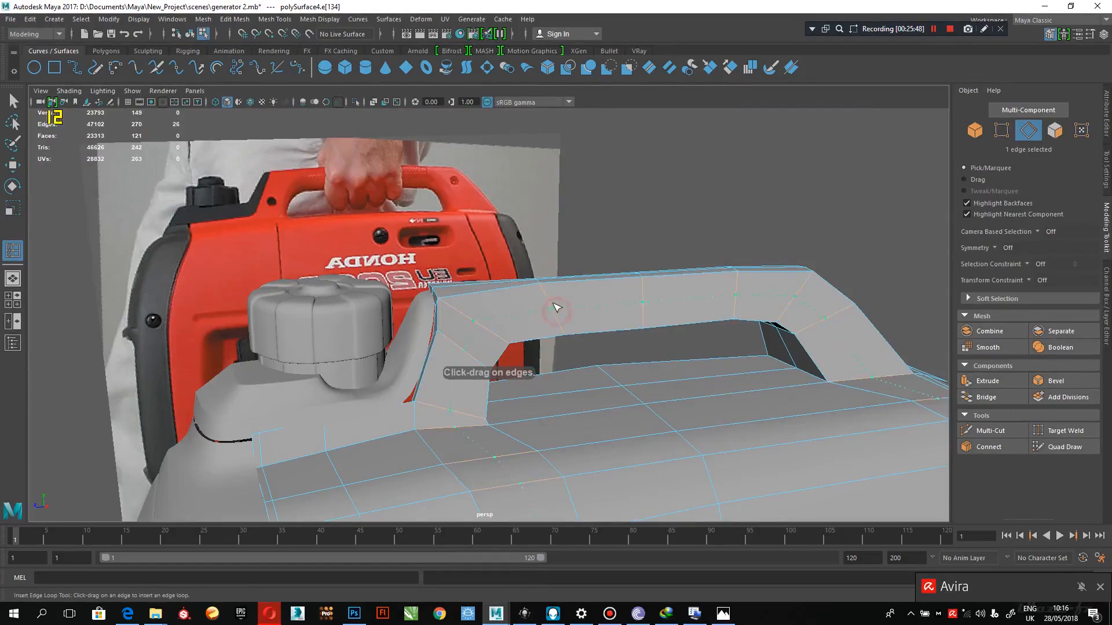
click(554, 305)
alt+drag(649, 344, 558, 226)
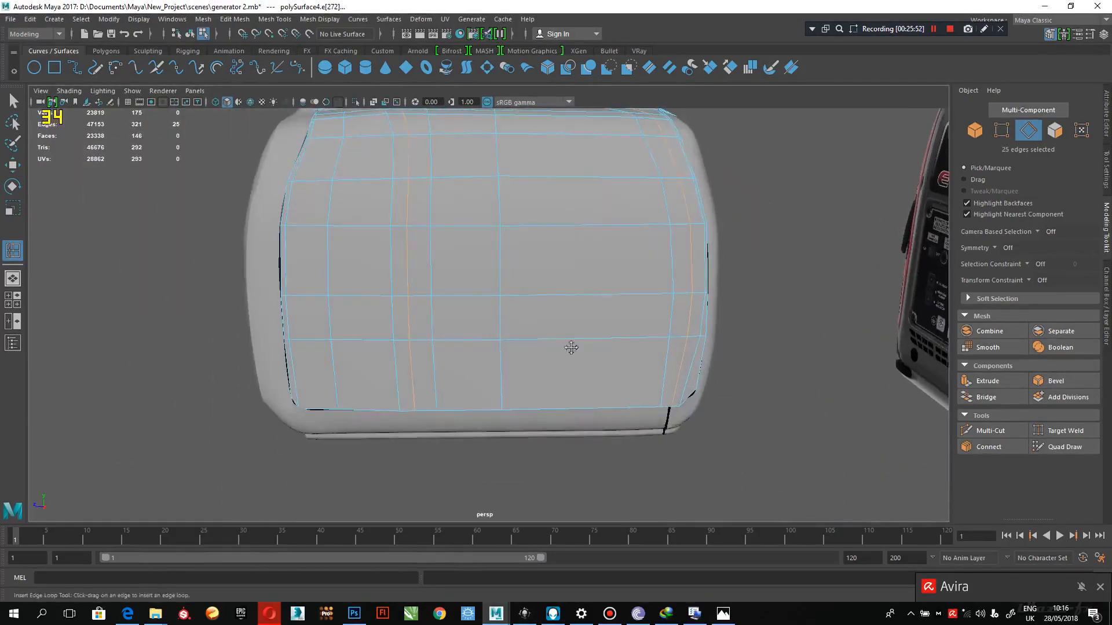
alt+drag(571, 347, 348, 266)
Move the new loop's vertices along the handle bar outward in X, including the one at the bend near the fuel cap
key(q)
right_drag(338, 265, 292, 264)
click(355, 246)
shift+click(461, 239)
shift+click(514, 238)
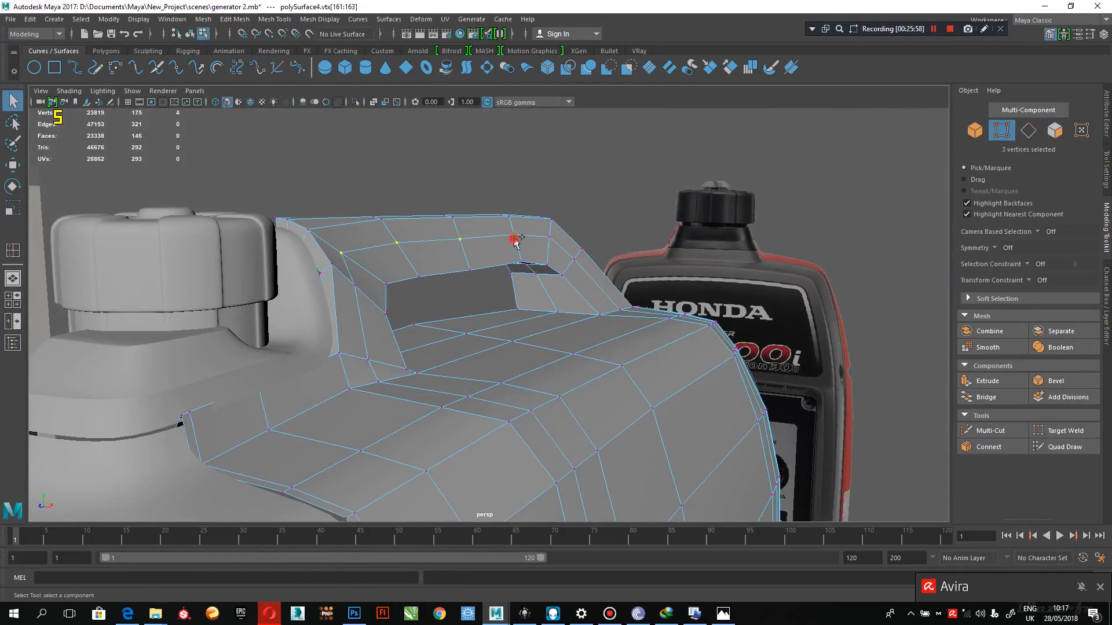
mouse_move(454, 274)
alt+mouse_down()
mouse_move(476, 249)
mouse_move(457, 268)
alt+mouse_up()
key(w)
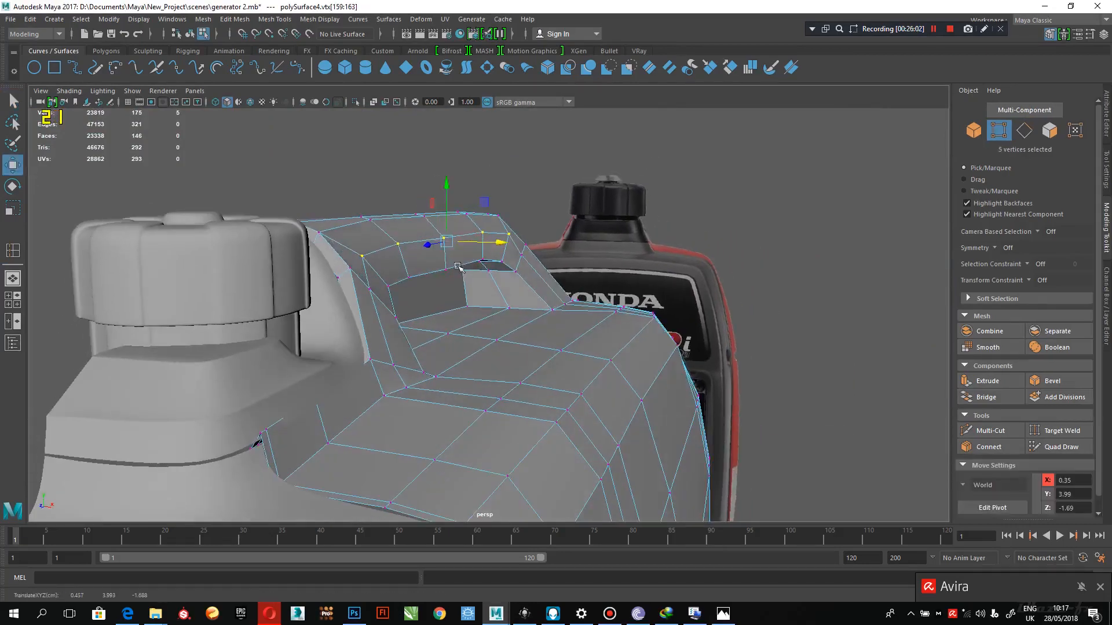
click(381, 287)
drag(395, 286, 399, 286)
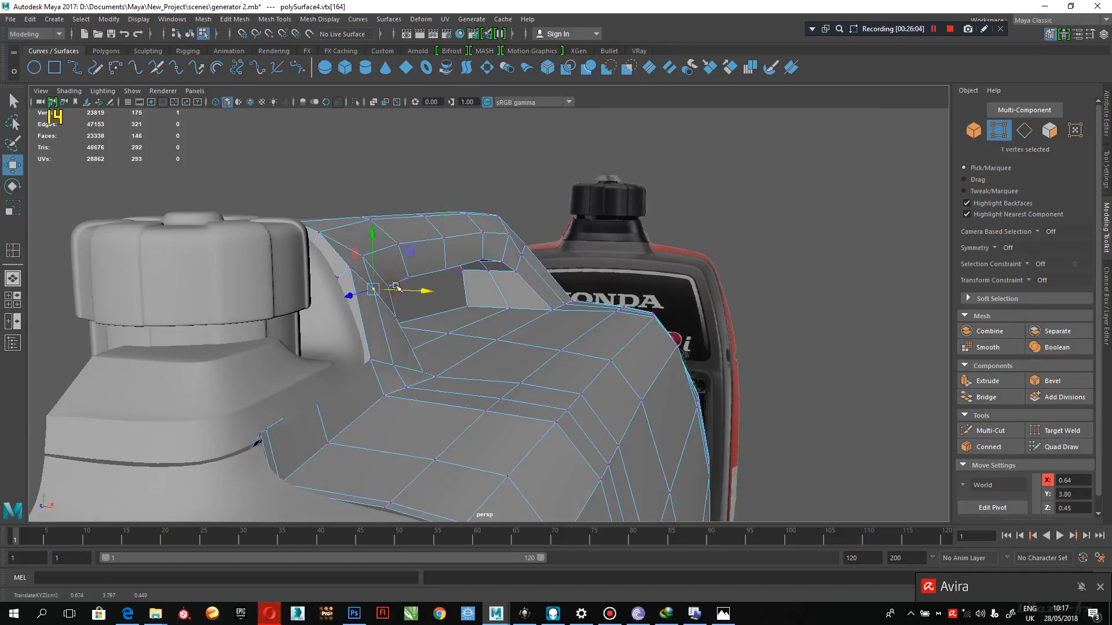
Shift the two loop vertices on the handle's far leg outward along X to round it
alt+drag(608, 284, 584, 283)
alt+middle_drag(583, 284, 305, 385)
alt+drag(305, 384, 231, 382)
alt+middle_drag(232, 383, 460, 381)
alt+drag(459, 381, 446, 350)
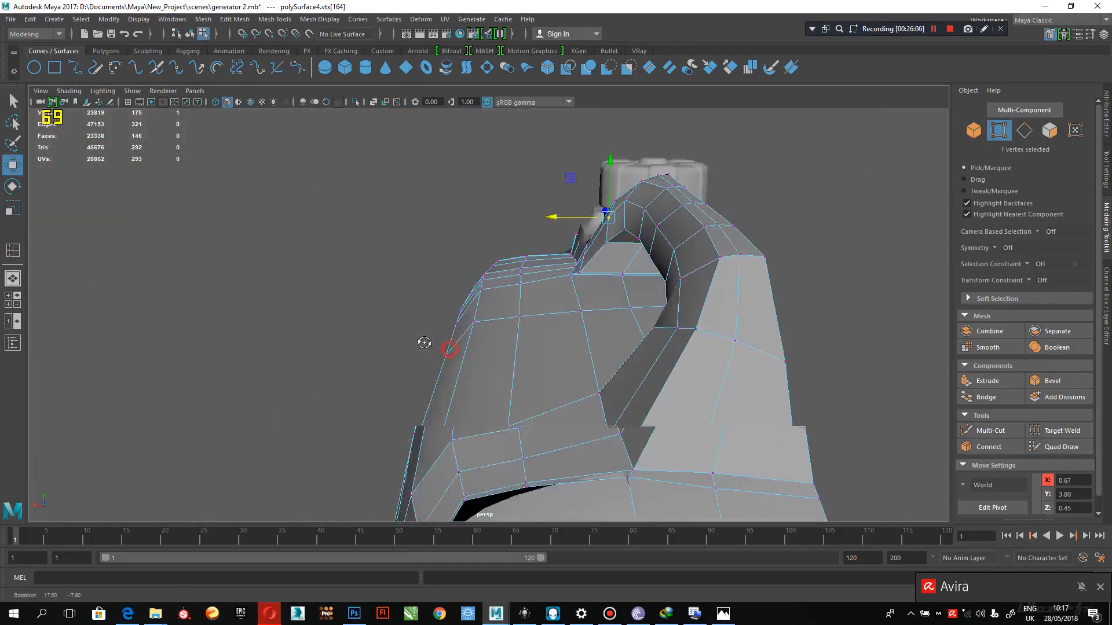
shift+click(617, 429)
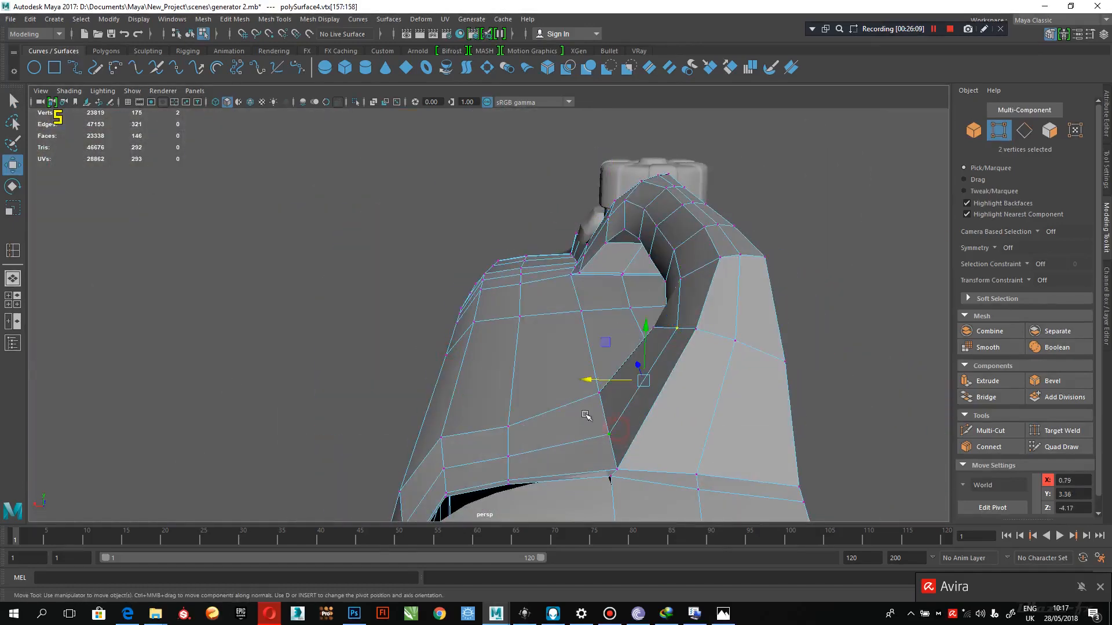
drag(598, 381, 484, 394)
Move the loop vertex at the handle's foot near the fuel cap outward to X 1.08
click(463, 411)
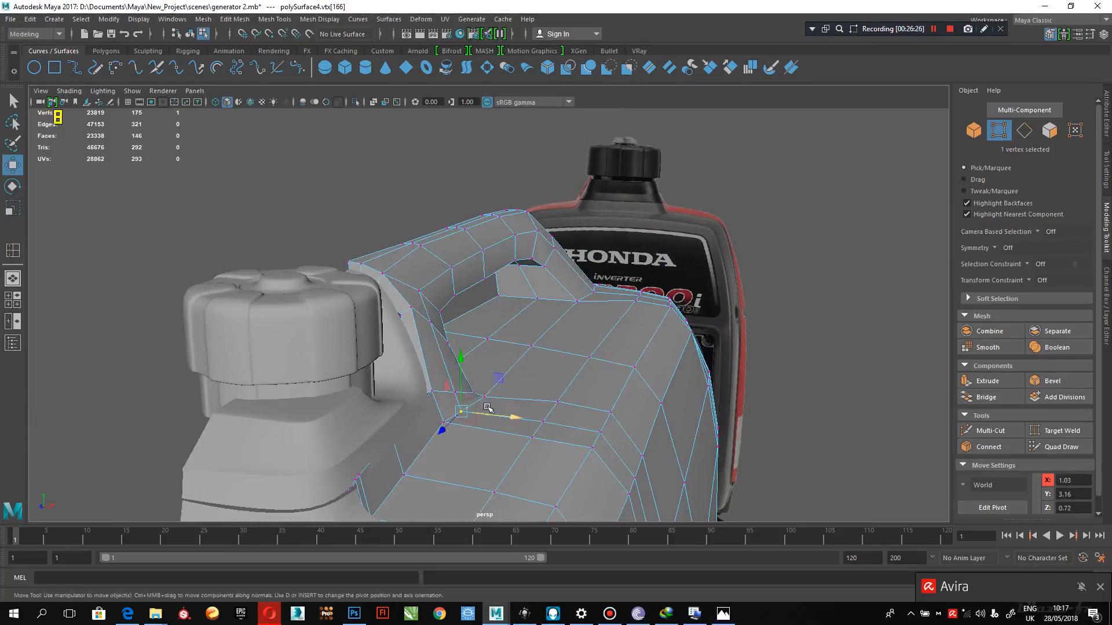
mouse_move(509, 411)
mouse_down()
mouse_move(450, 380)
mouse_move(452, 302)
mouse_move(297, 301)
mouse_move(459, 290)
mouse_move(425, 305)
mouse_move(527, 399)
mouse_up()
alt+right_drag(615, 377, 484, 337)
alt+middle_drag(501, 361, 591, 203)
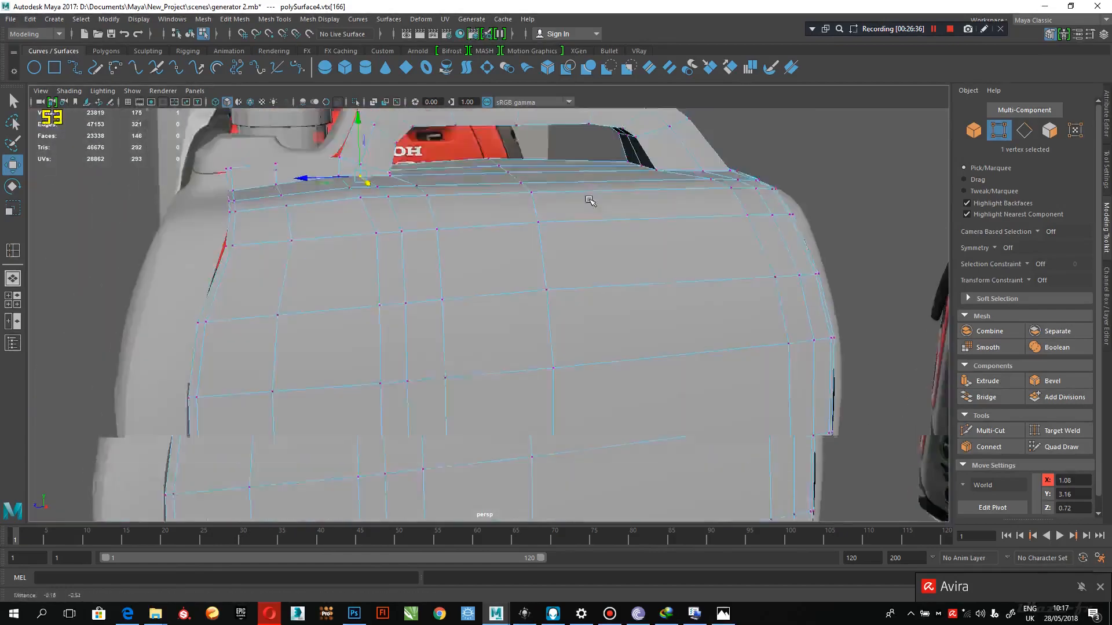
Return to object mode, duplicate the side shell and display the copy's transform attributes
alt+drag(591, 203, 553, 352)
alt+right_drag(601, 365, 483, 314)
alt+drag(484, 316, 579, 254)
right_drag(576, 250, 591, 248)
click(494, 256)
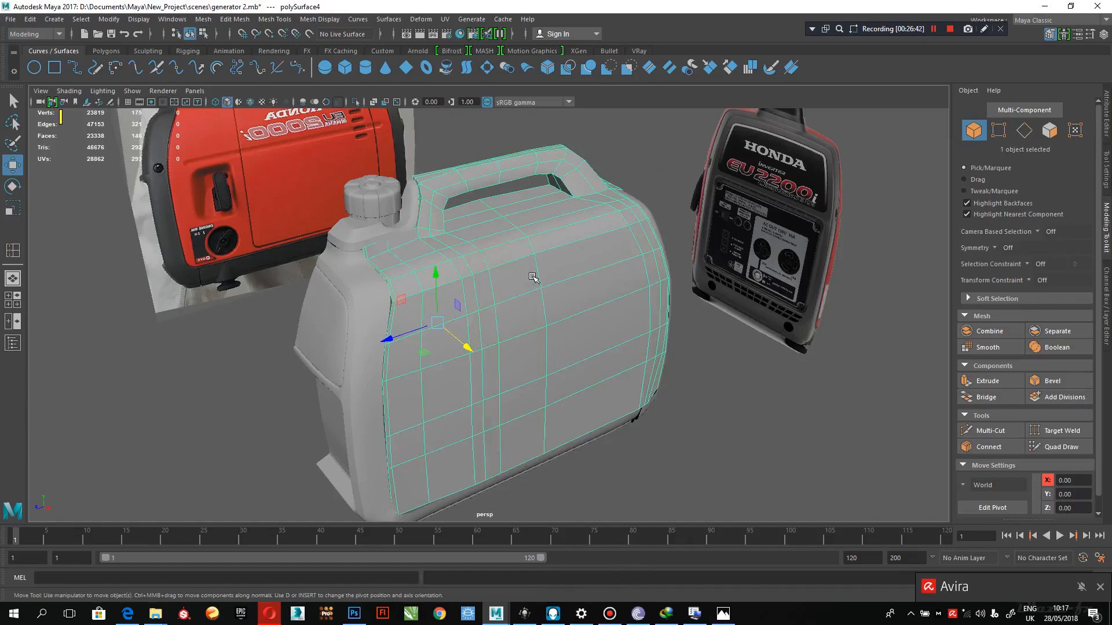
alt+drag(520, 262, 496, 346)
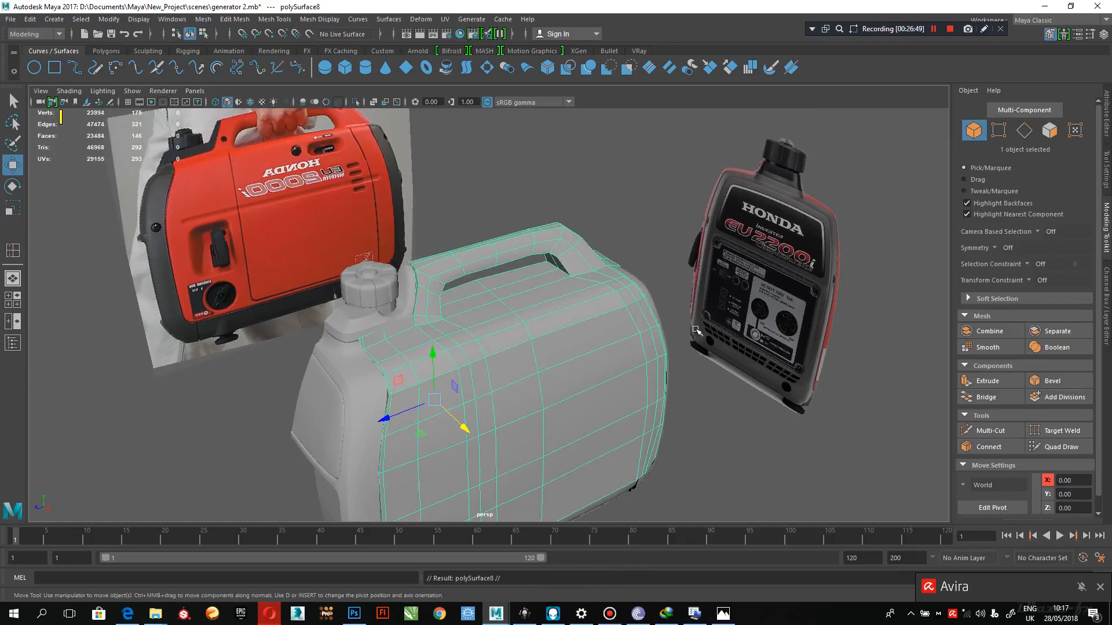
click(1107, 305)
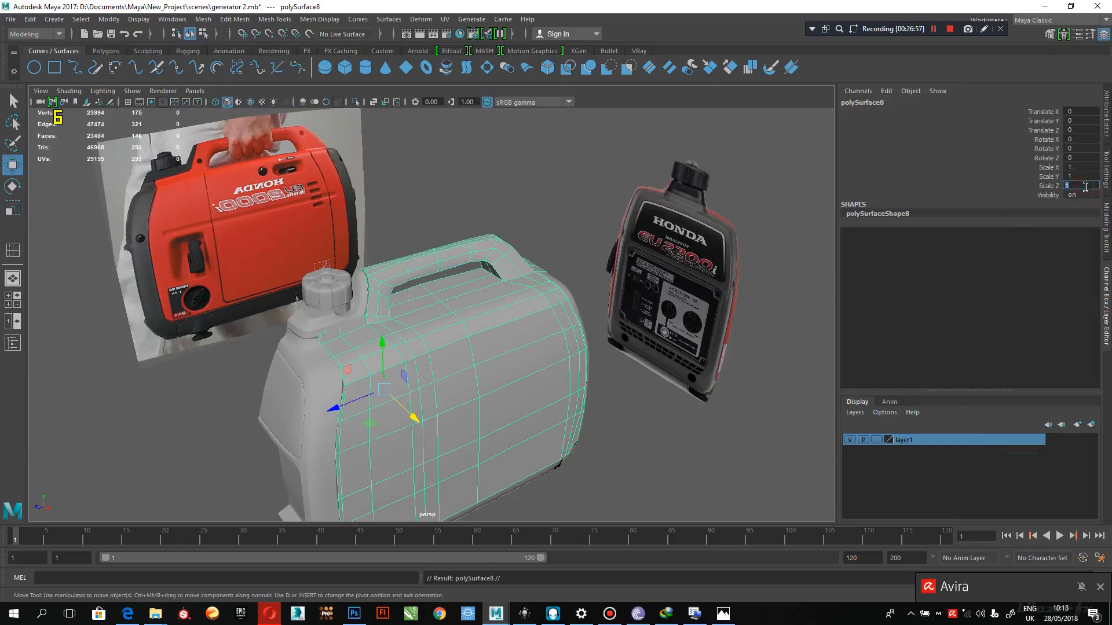
Try to mirror the duplicated shell with Scale Z -1 and with Scale Y -1, undoing each attempt
key(Return)
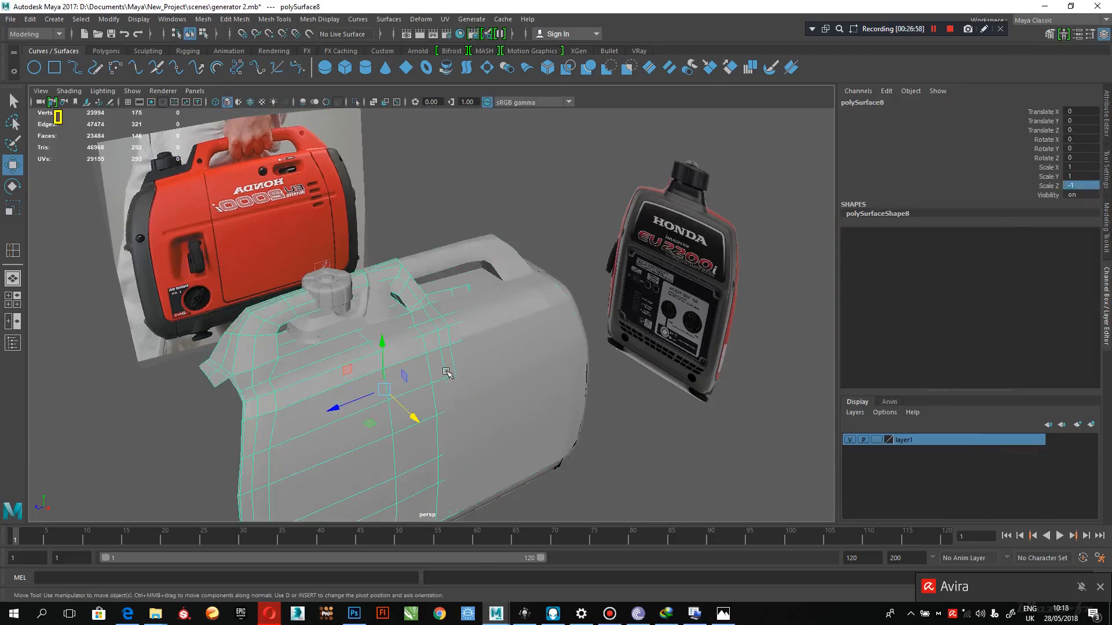
key(ctrl+z)
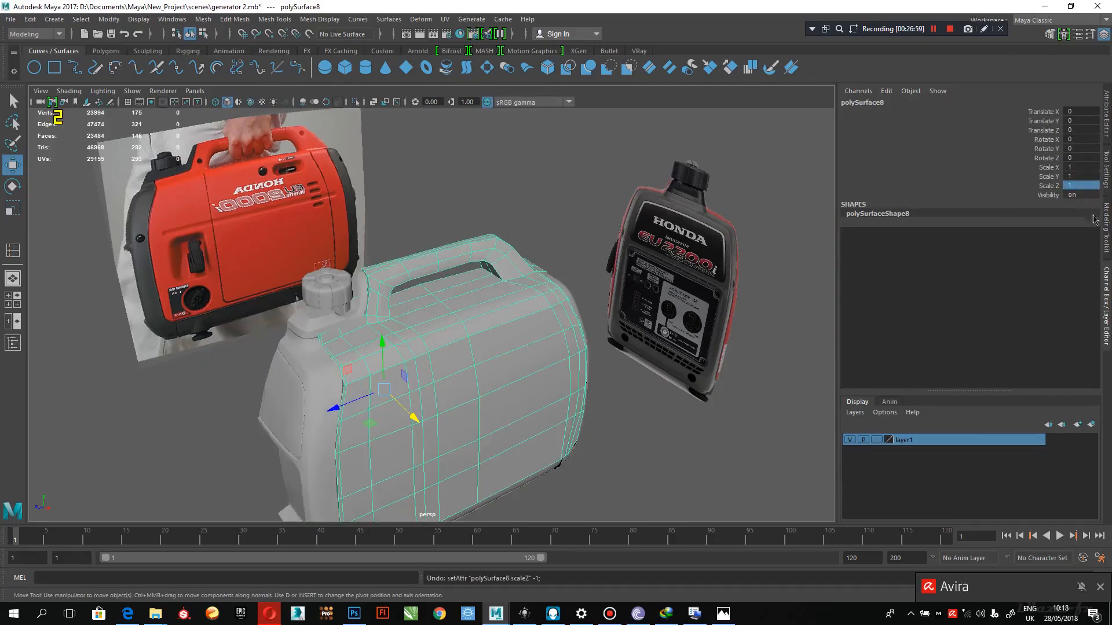
click(1081, 176)
key(Return)
alt+drag(575, 402, 470, 401)
key(ctrl+z)
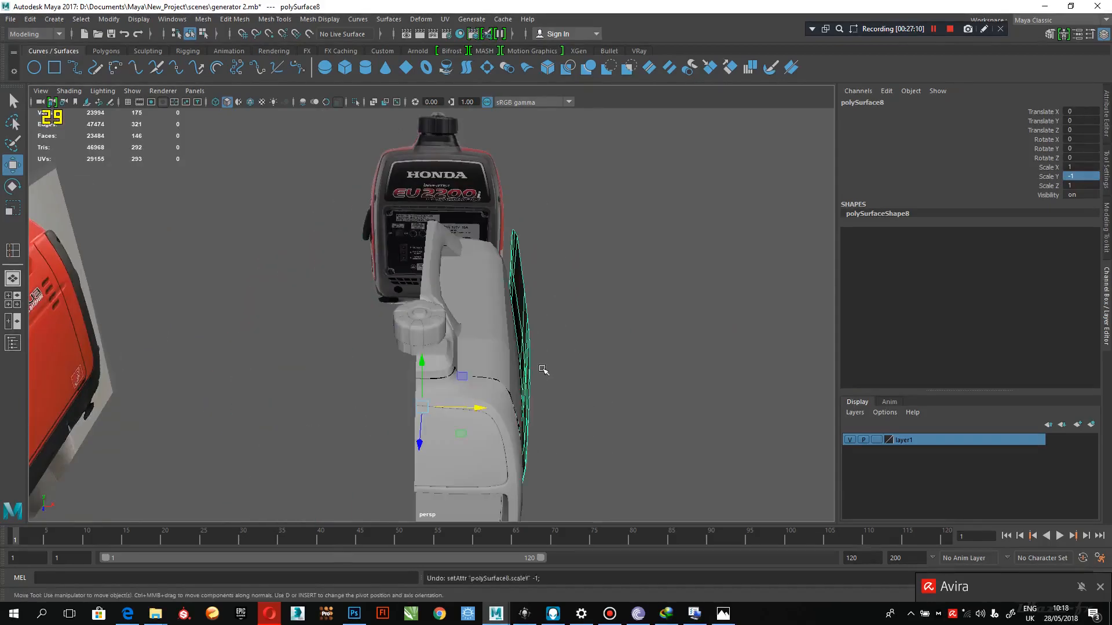
Mirror the duplicated shell to the opposite side of the generator by setting Scale X to -1
alt+drag(542, 370, 498, 380)
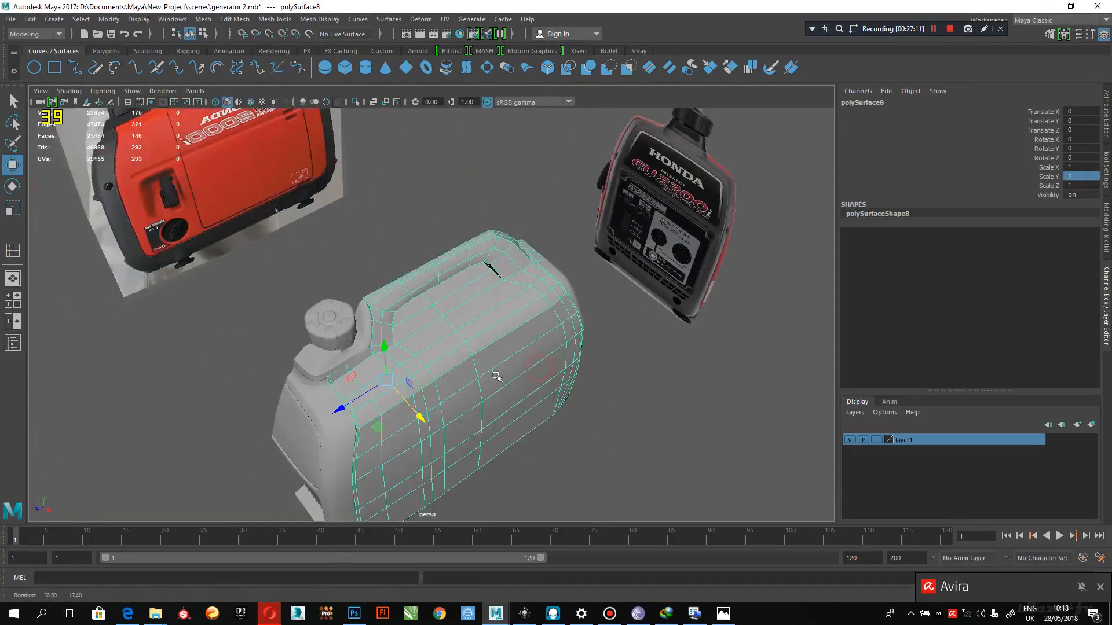
click(1092, 164)
text(-1)
key(Return)
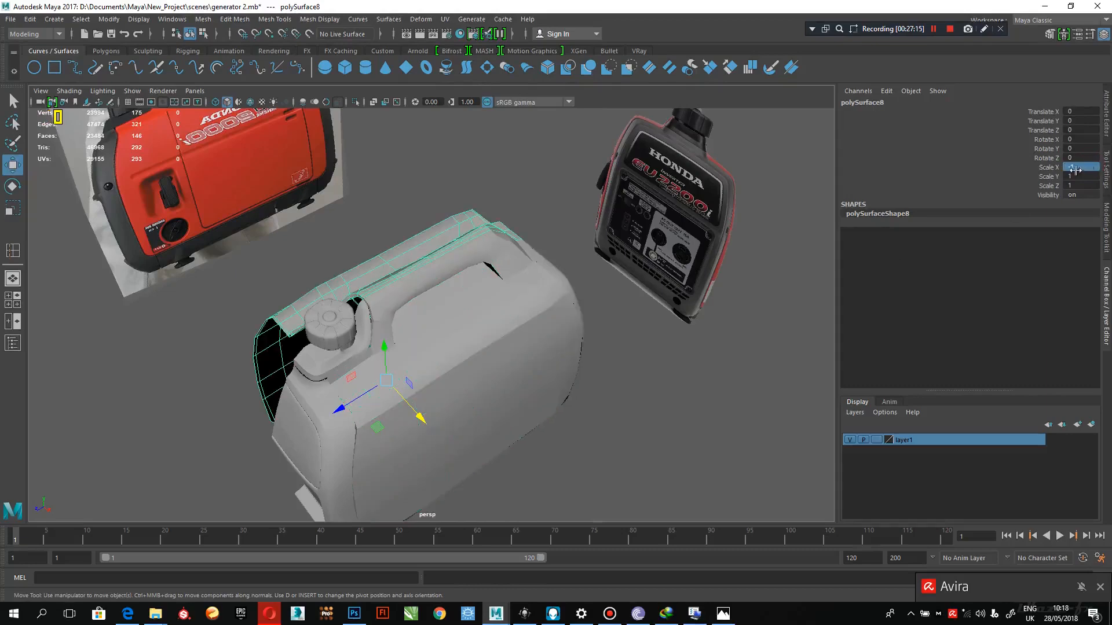
mouse_move(541, 312)
alt+mouse_down()
mouse_move(735, 365)
mouse_move(640, 367)
mouse_move(609, 394)
mouse_move(541, 241)
mouse_move(546, 322)
alt+mouse_up()
scroll(541, 240, up, 3)
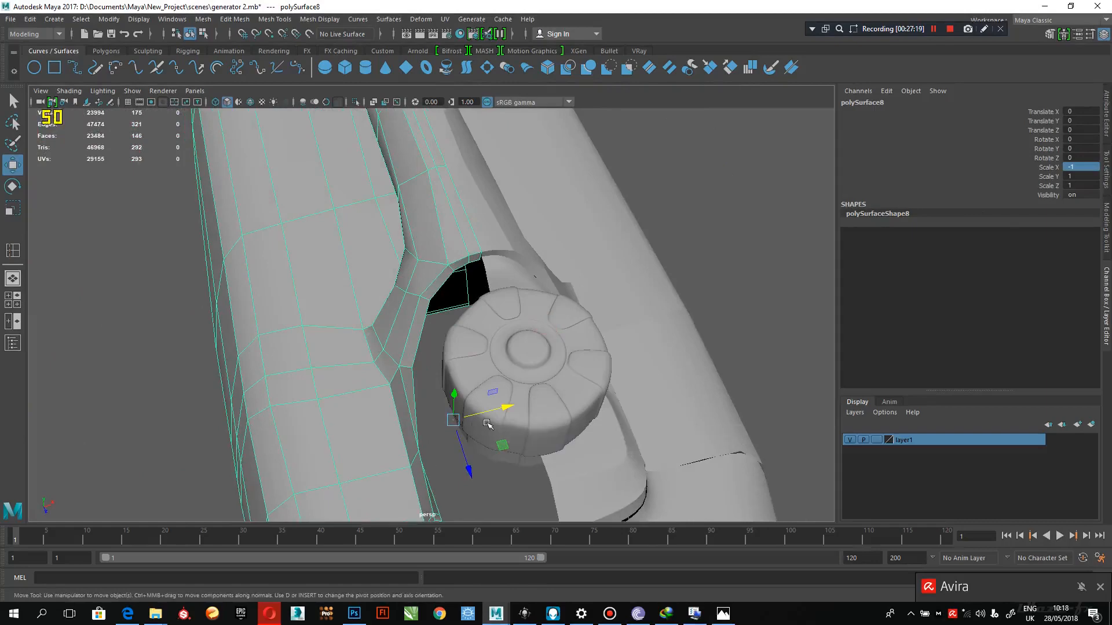
Nudge the mirrored shell to Translate X 0.011, aligning it with the centre seam and the reference in the front view
drag(499, 408, 328, 277)
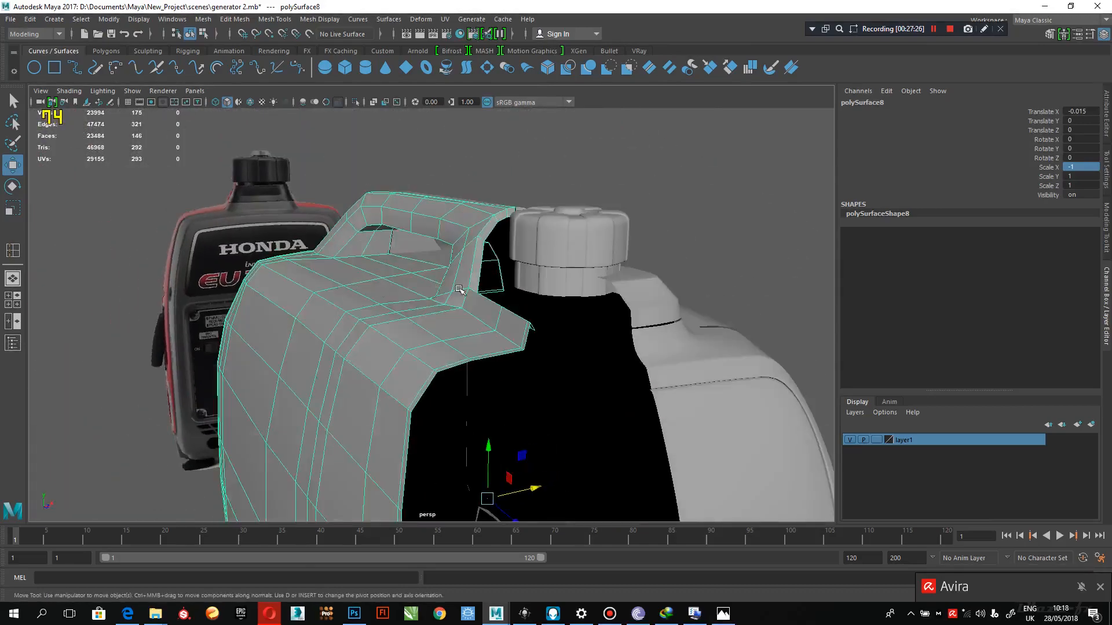
key(space)
key(space)
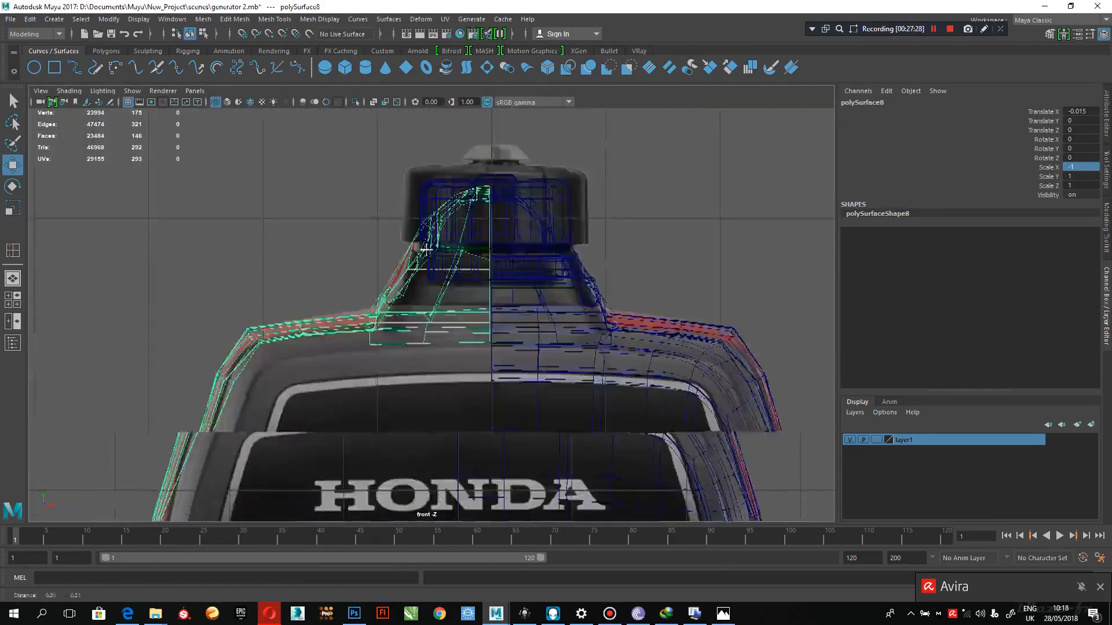
scroll(571, 310, up, 10)
mouse_move(663, 292)
mouse_down()
mouse_move(686, 294)
mouse_move(668, 306)
mouse_up()
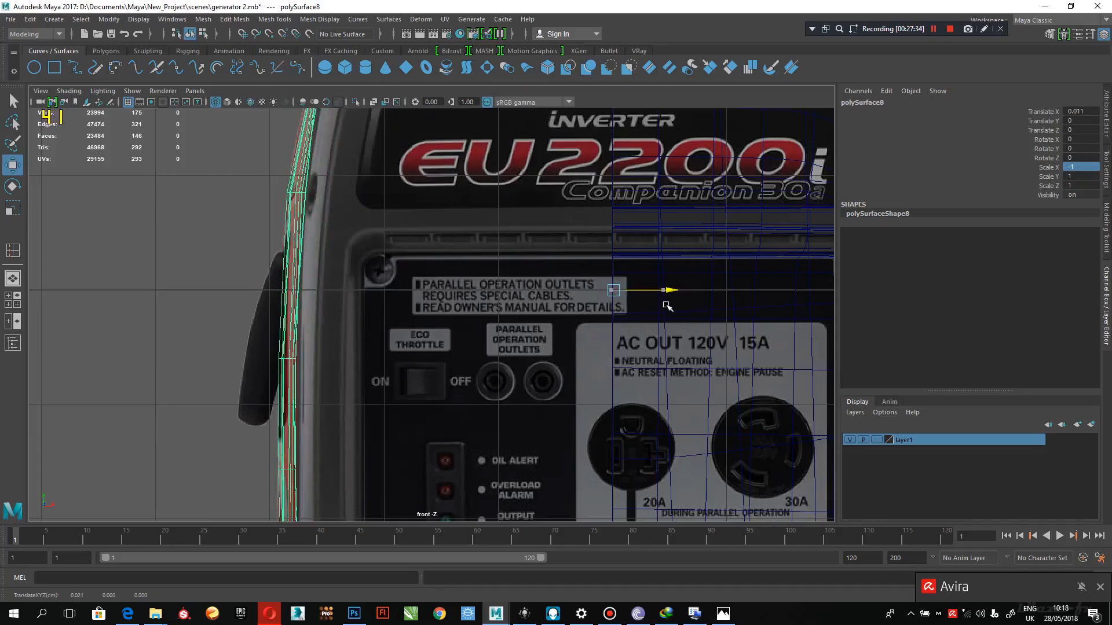
alt+middle_drag(444, 363, 407, 442)
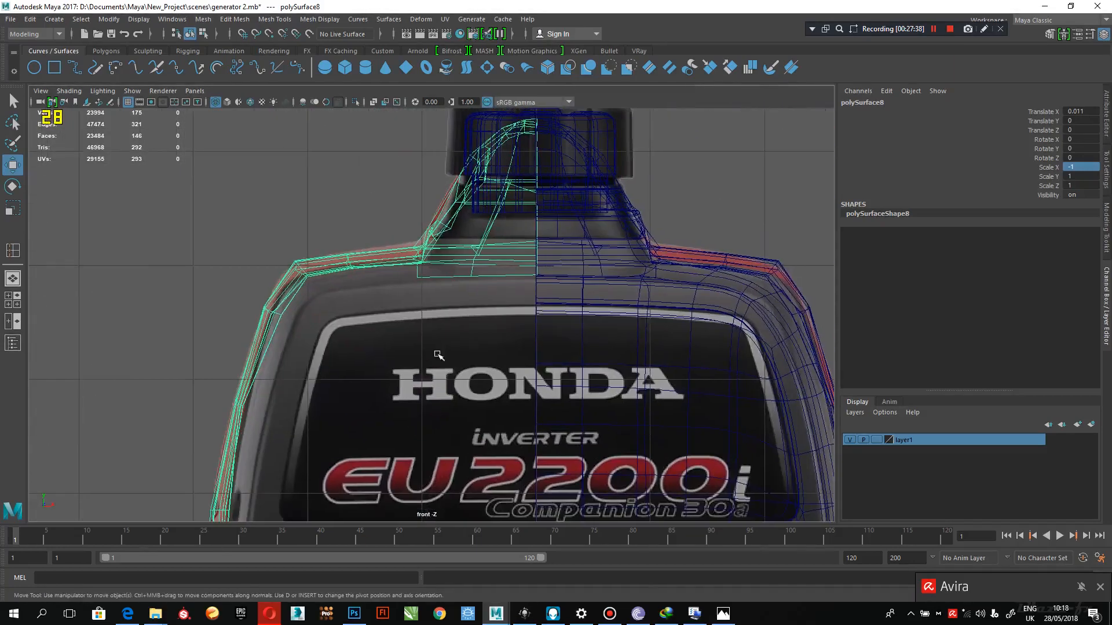
Examine both shell halves, the handle seam and the fuel cap area from several sides in perspective
key(space)
key(space)
alt+drag(591, 197, 575, 289)
alt+right_drag(575, 289, 652, 284)
click(657, 268)
alt+drag(636, 278, 475, 260)
click(409, 213)
alt+right_drag(553, 320, 418, 264)
alt+drag(429, 318, 295, 345)
click(273, 142)
alt+drag(347, 269, 484, 273)
alt+right_drag(465, 249, 501, 322)
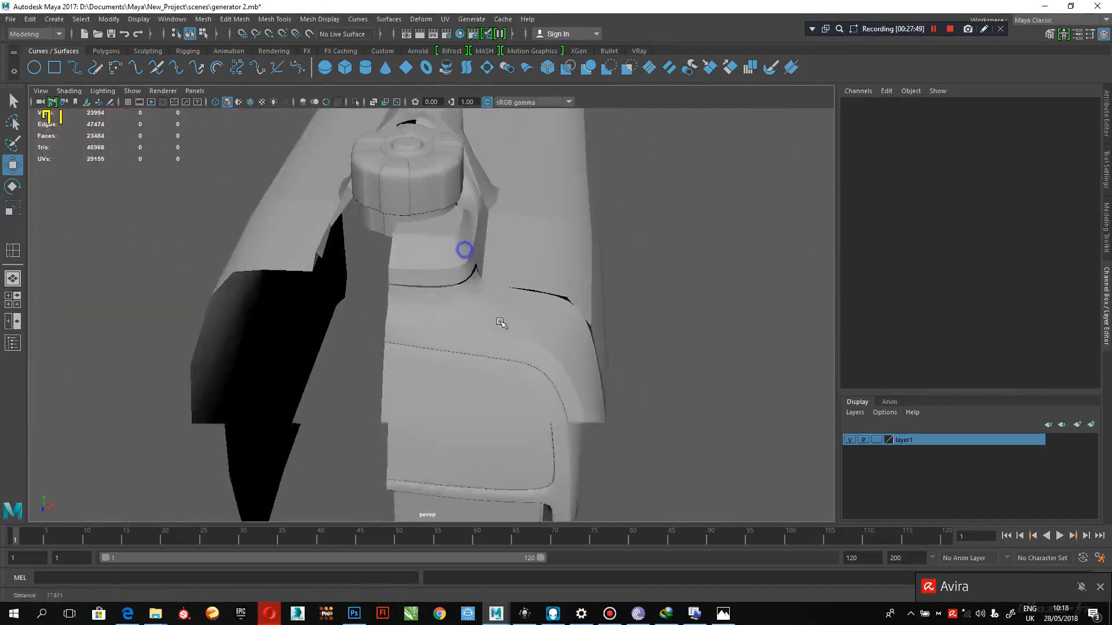
Try to mirror the half base under the fuel cap across world X with a merge threshold of 0.001
alt+drag(500, 322, 469, 264)
click(468, 257)
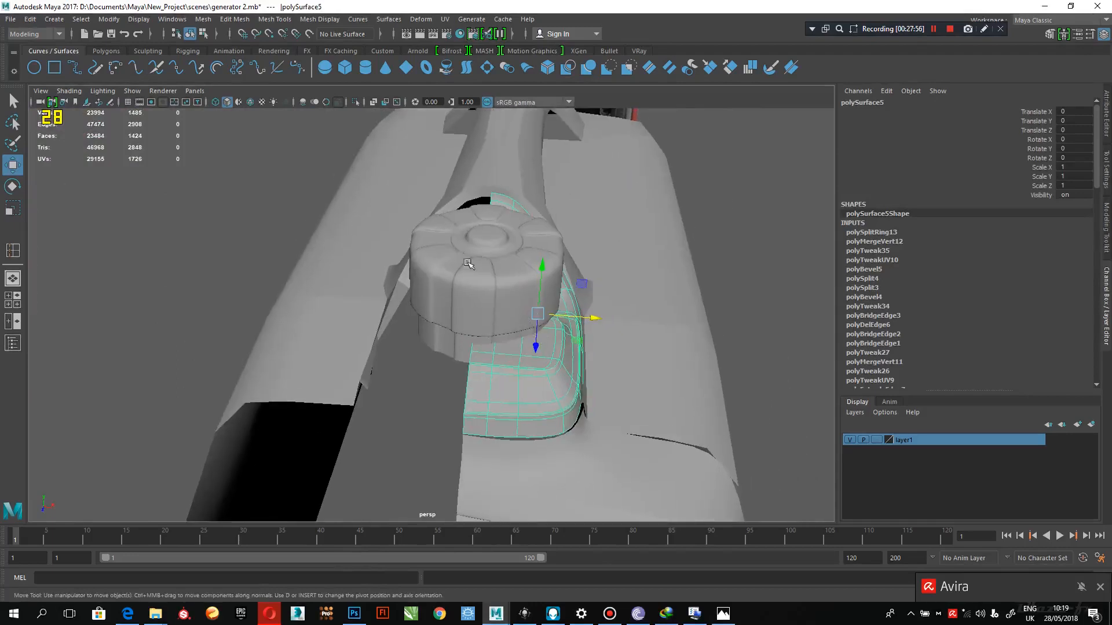
click(204, 19)
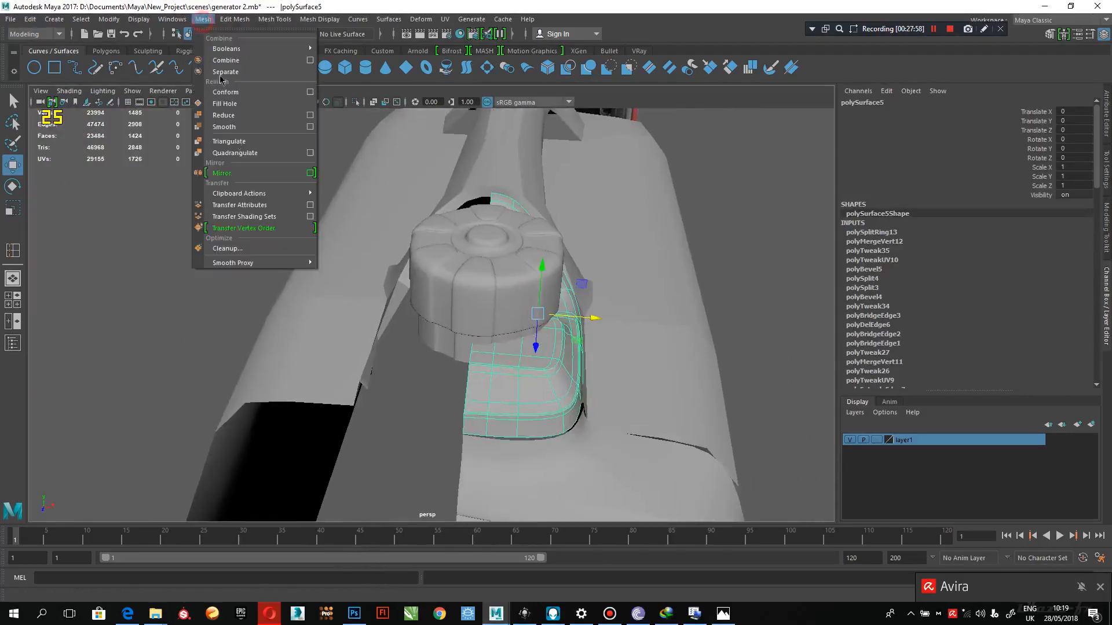
click(243, 175)
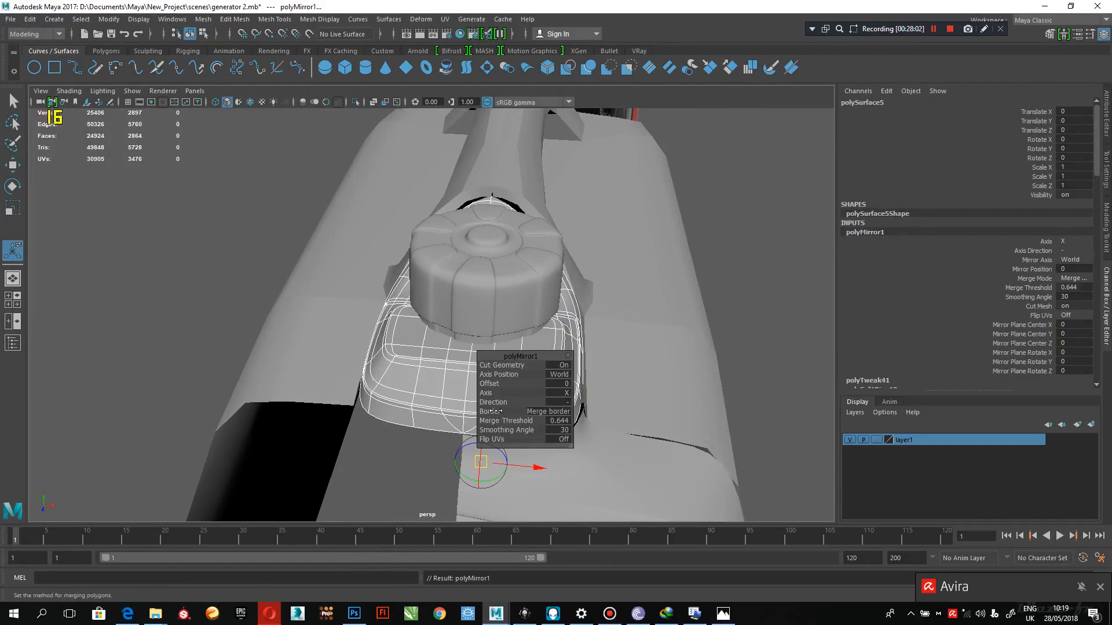
click(555, 423)
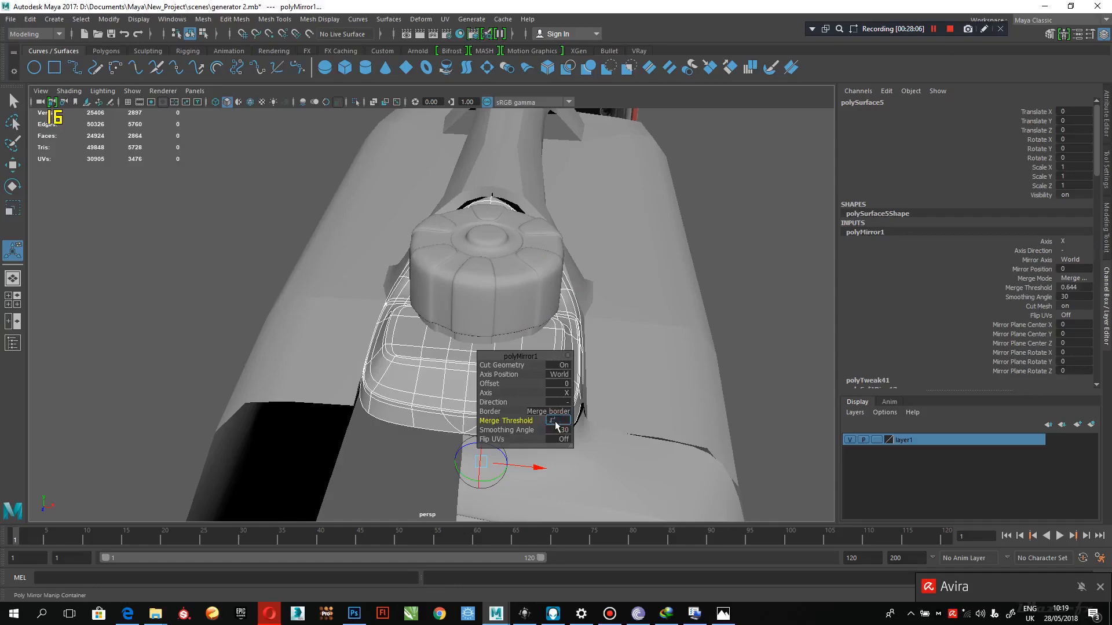
key(Return)
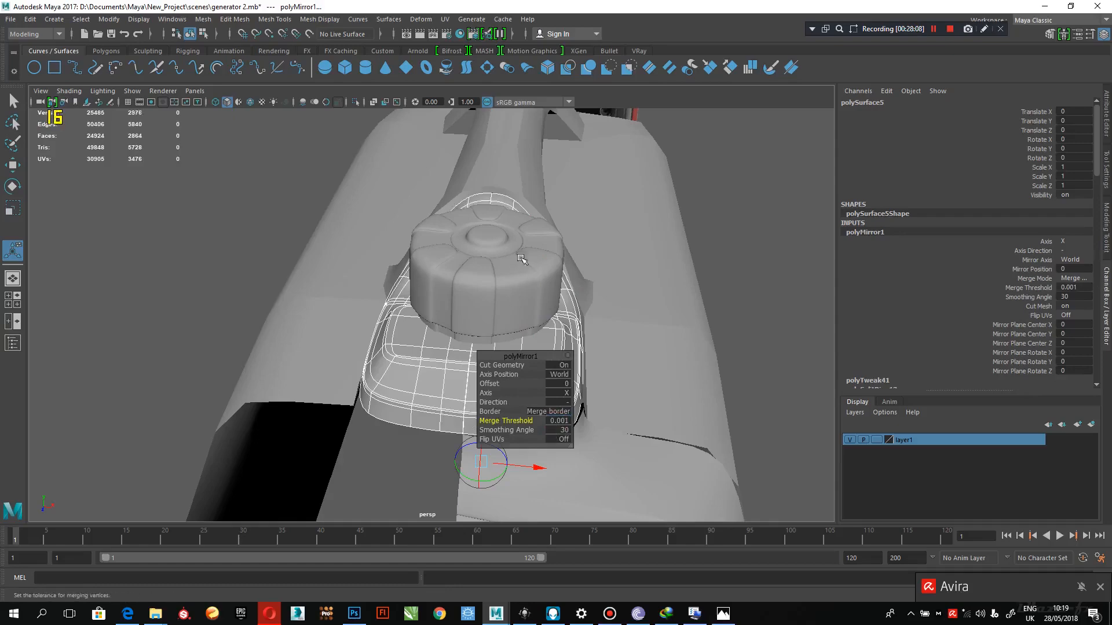
Examine the mirrored fuel cap base around the cap and along its centre seam from several angles
alt+drag(521, 258, 496, 273)
alt+right_drag(498, 266, 505, 306)
alt+middle_drag(504, 306, 483, 210)
alt+right_drag(482, 206, 503, 259)
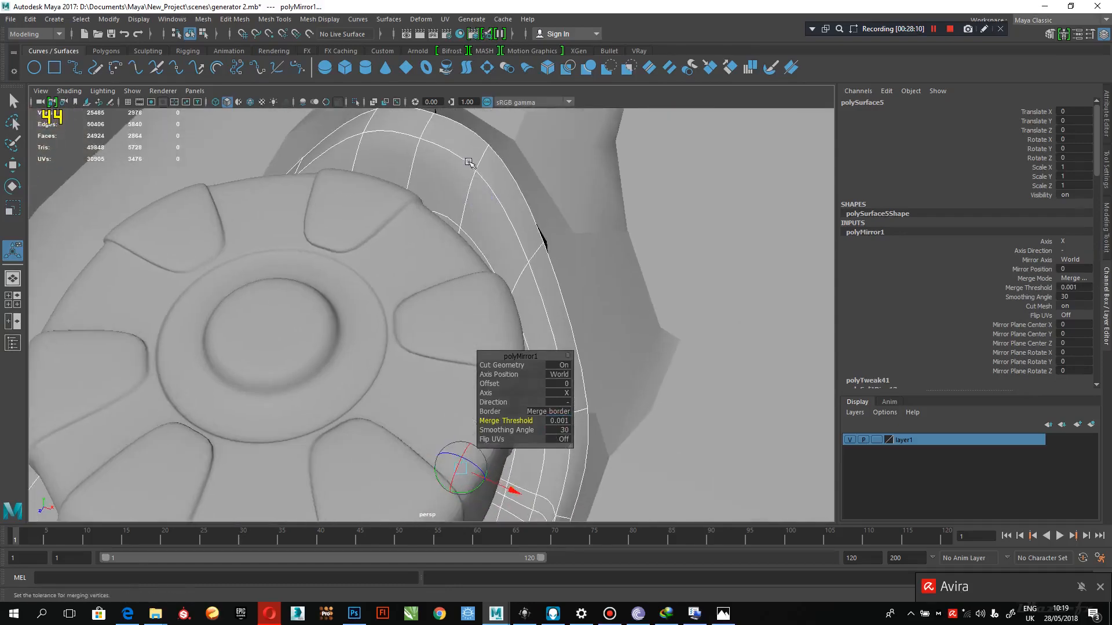
right_drag(469, 162, 512, 143)
alt+right_drag(615, 204, 445, 183)
alt+drag(444, 183, 449, 175)
click(296, 139)
alt+drag(344, 177, 404, 315)
click(405, 315)
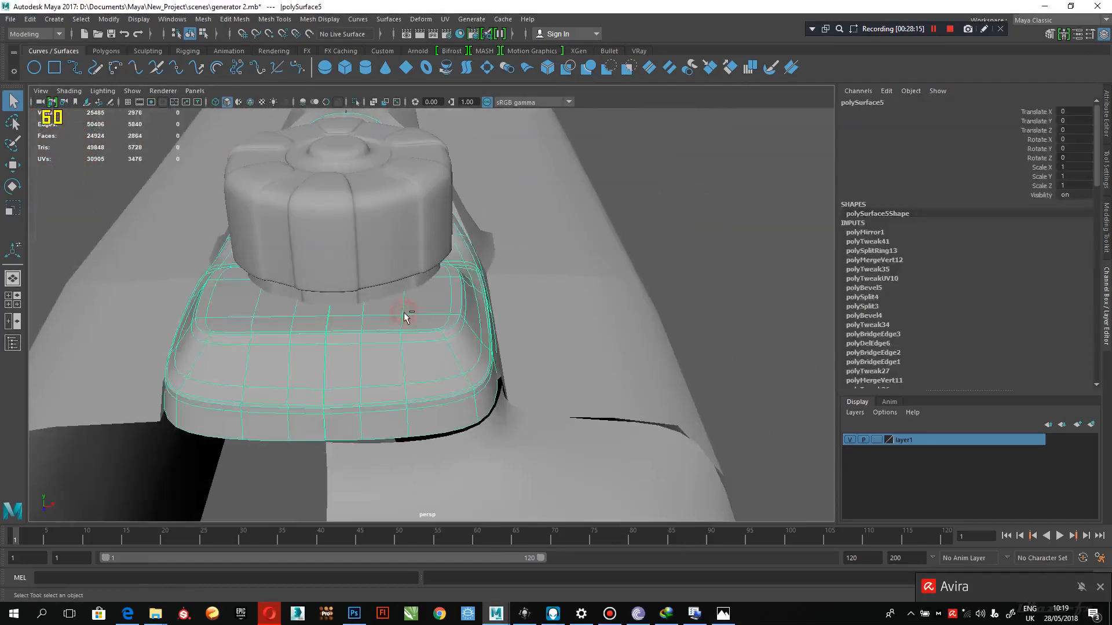
Undo the merge threshold change and the mirror of the fuel cap base
key(ctrl+z)
key(ctrl+z)
key(ctrl+z)
key(ctrl+z)
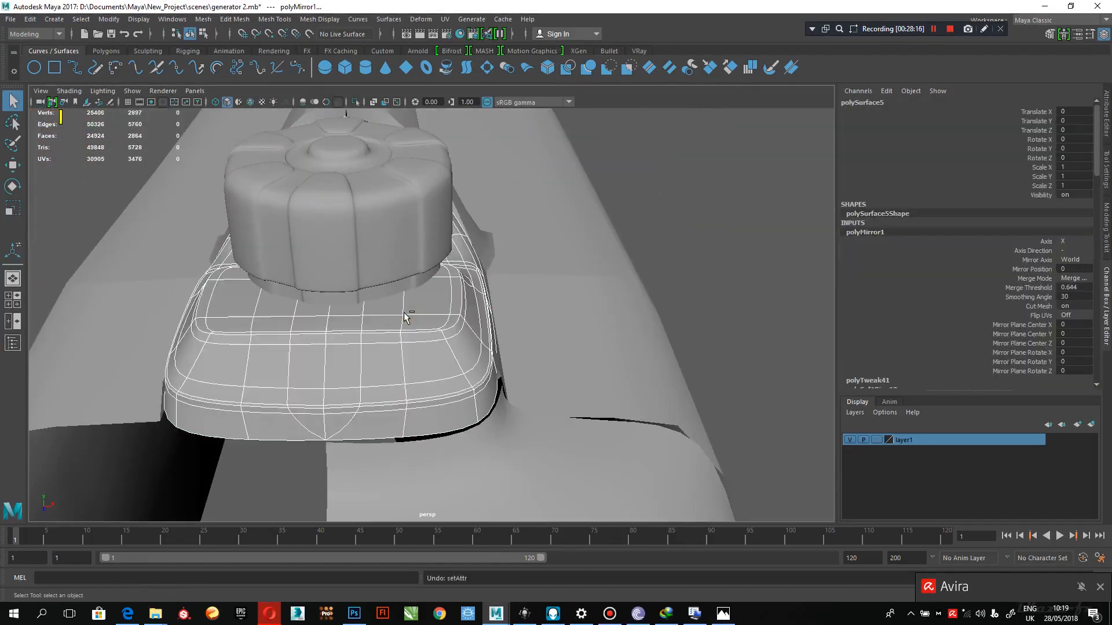
key(ctrl+z)
Isolate the half base under the fuel cap in the perspective view and turn off its smooth preview
right_drag(404, 313, 463, 253)
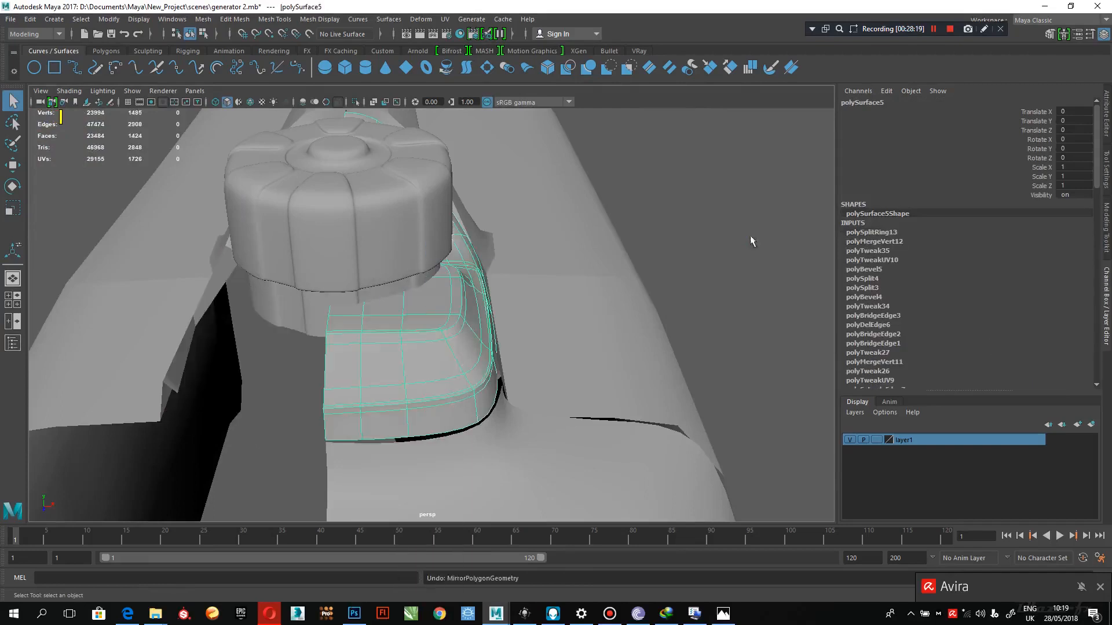
click(752, 239)
click(341, 348)
key(ctrl+1)
scroll(366, 341, down, 3)
alt+drag(370, 320, 375, 273)
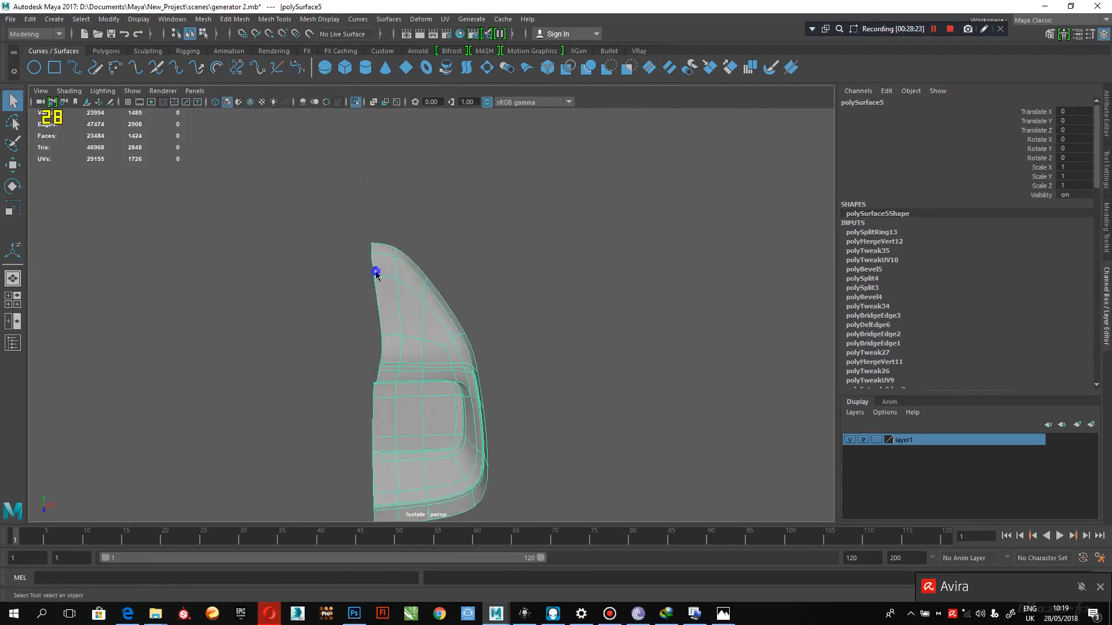
right_drag(375, 270, 374, 254)
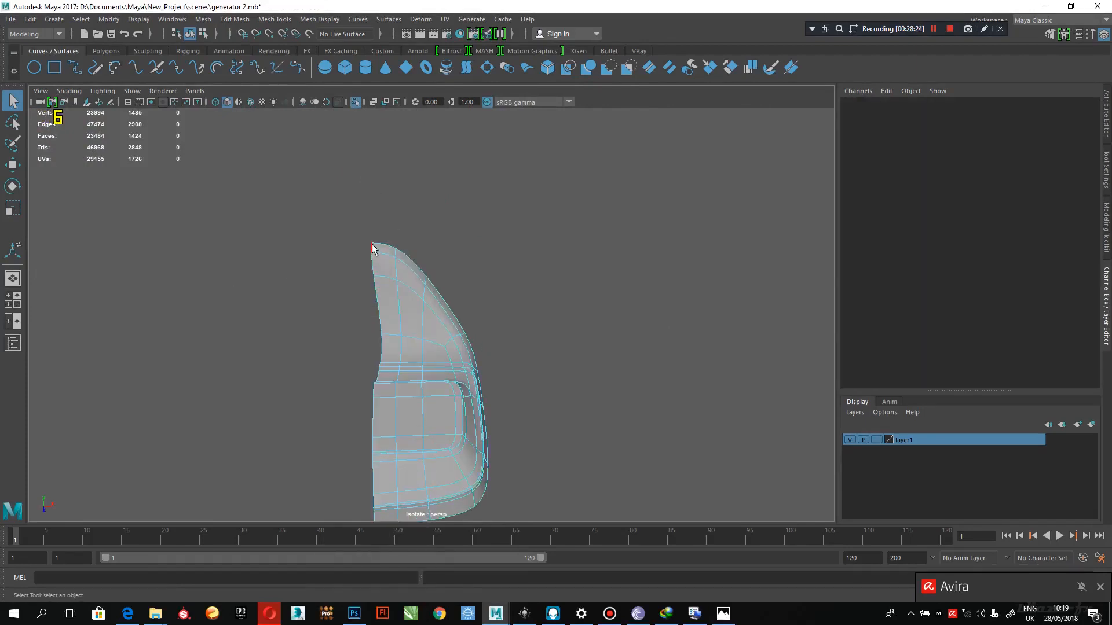
key(1)
click(372, 249)
alt+drag(373, 249, 421, 274)
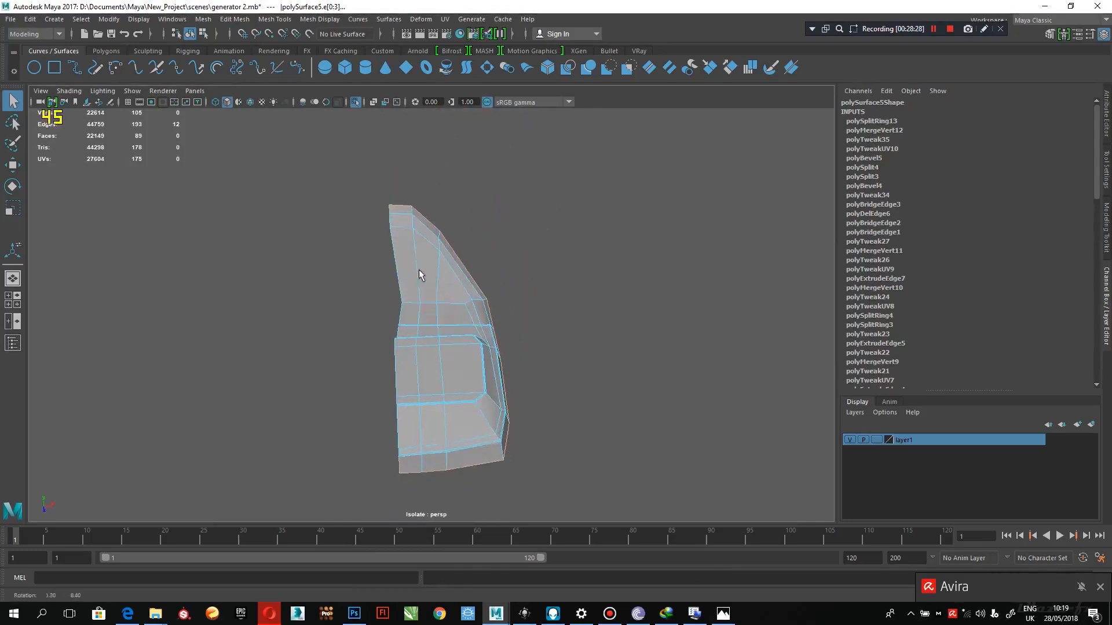
Flatten the cap base's centre-edge vertices along X in the front view and snap them to the grid's centre line
right_drag(404, 253, 351, 254)
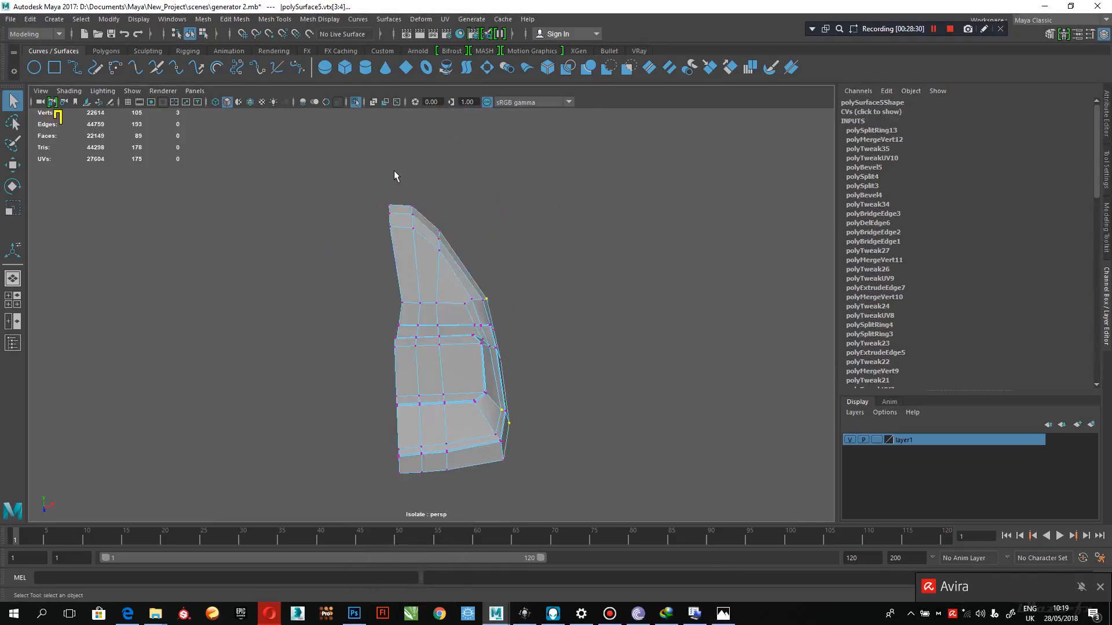
drag(395, 172, 363, 403)
alt+drag(396, 350, 368, 474)
key(space)
key(space)
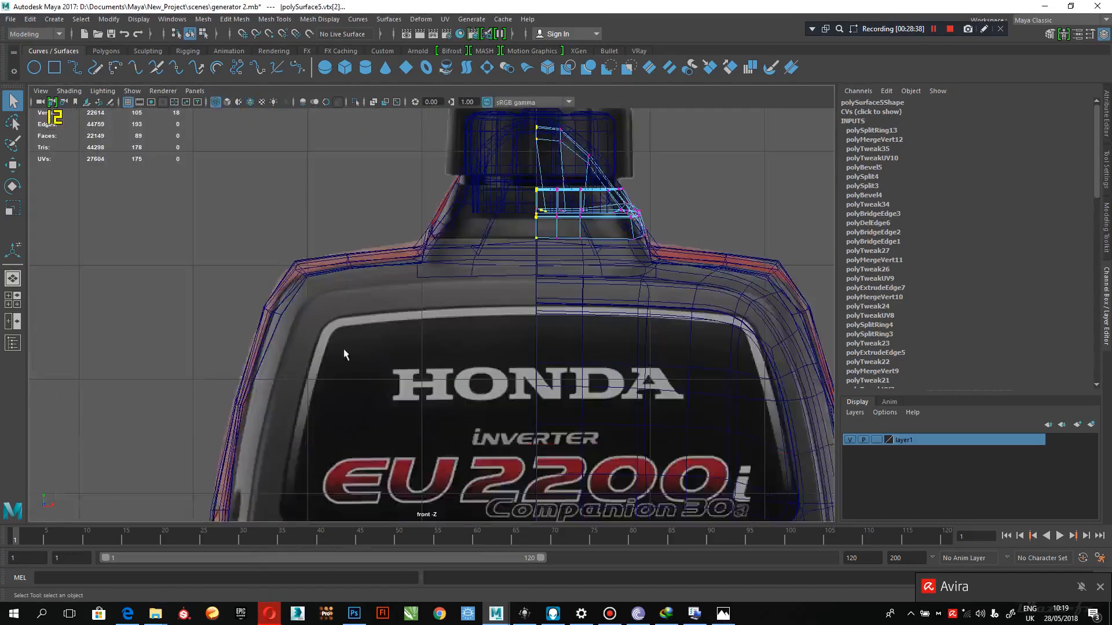
key(f)
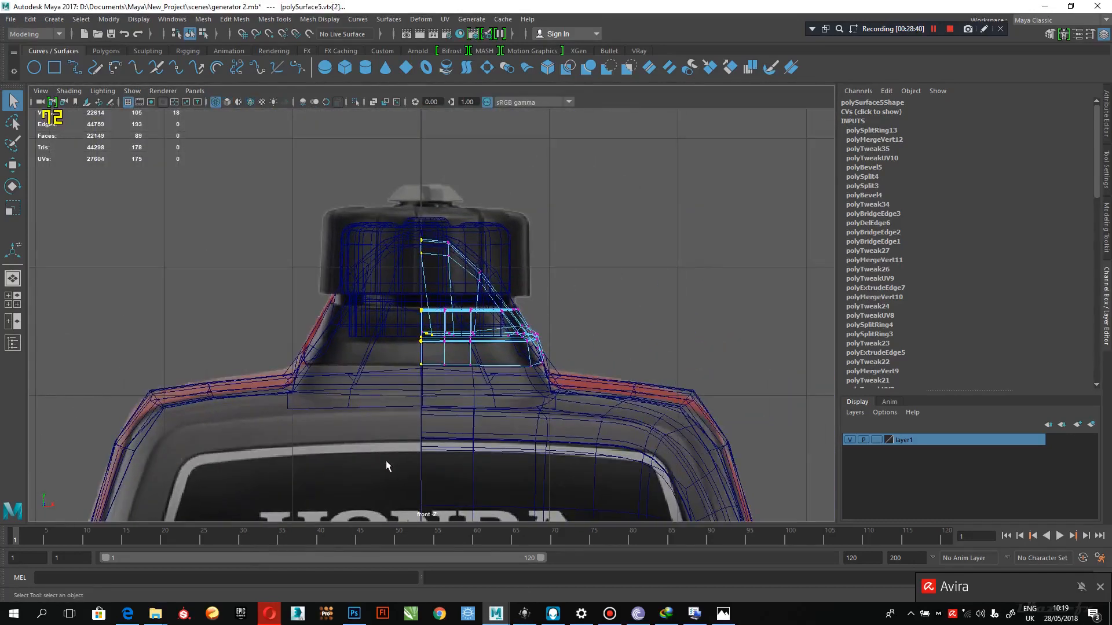
key(r)
drag(478, 303, 108, 295)
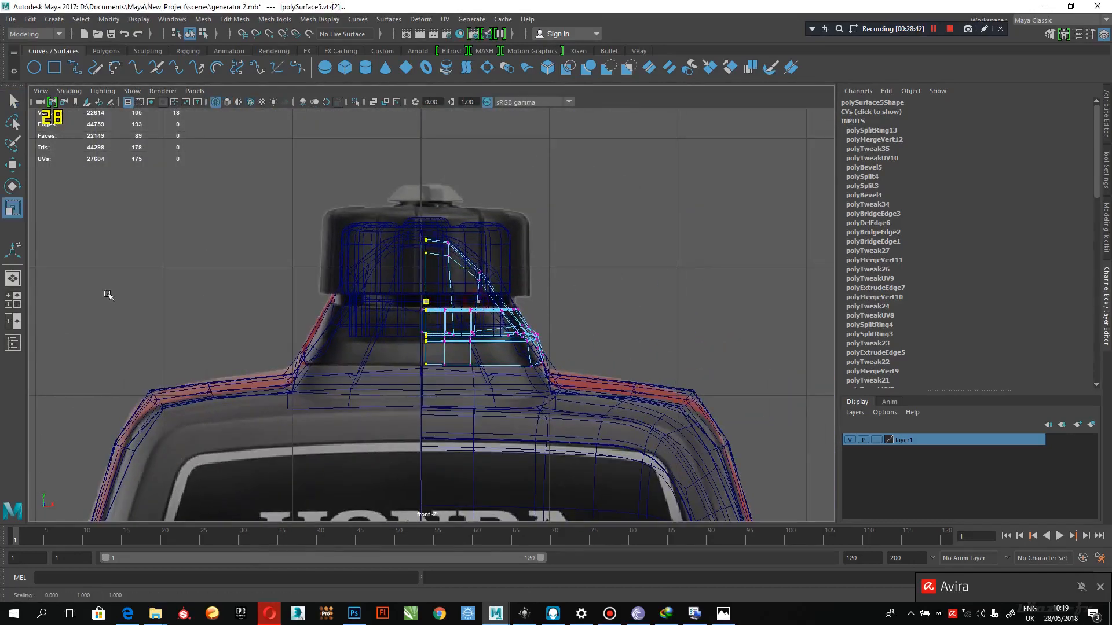
key(w)
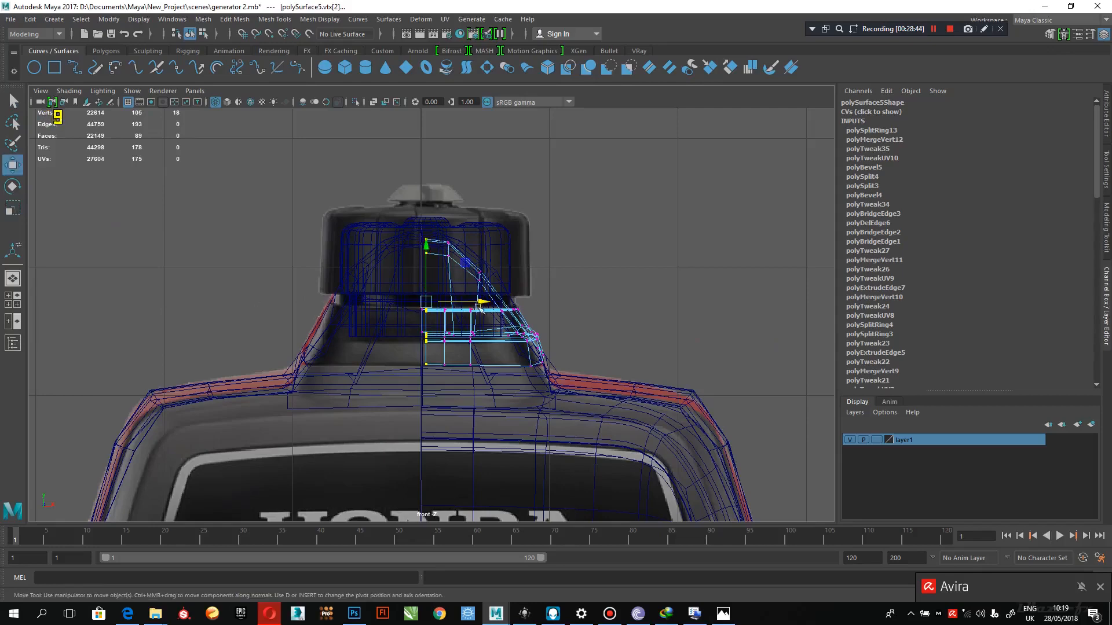
drag(483, 302, 412, 313)
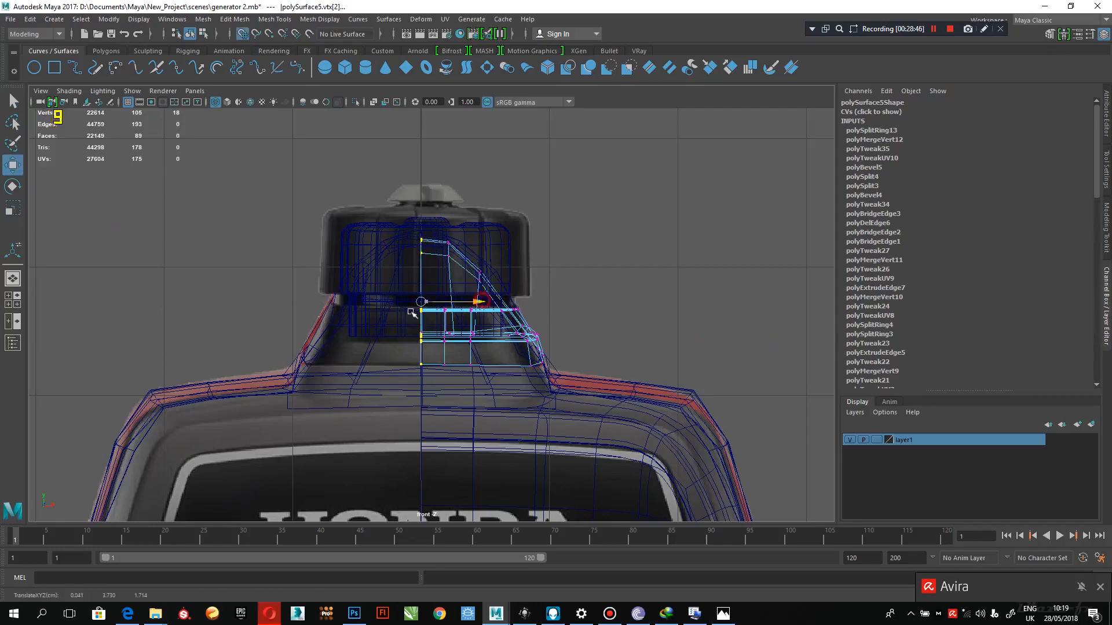
Snap the three ledge vertices on the cap base's open centre edge to the centre line in the front view
key(space)
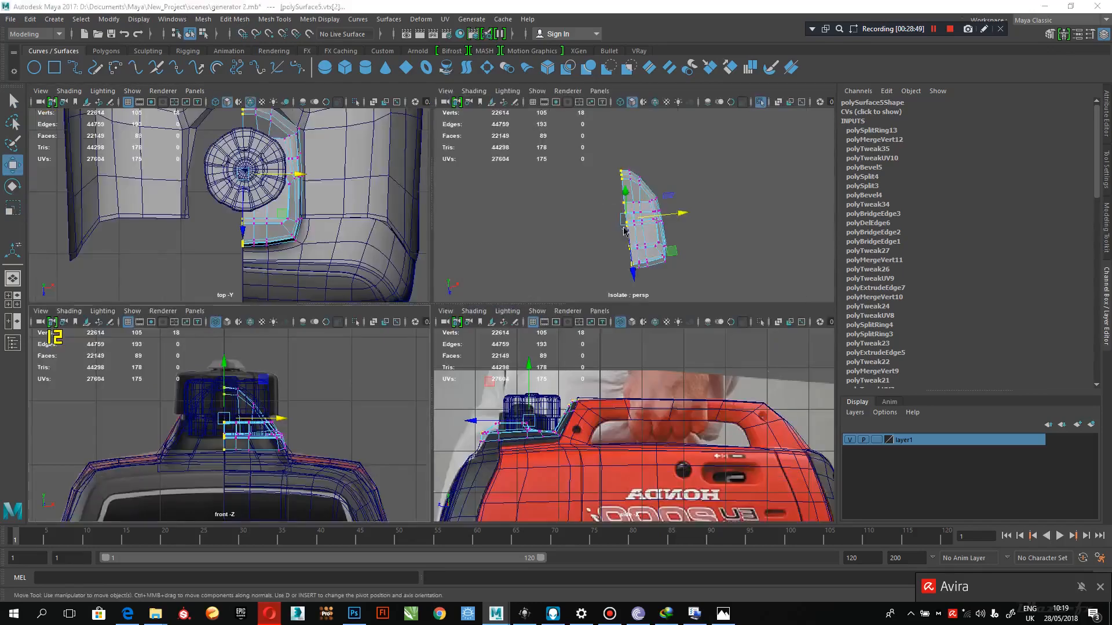
key(space)
alt+drag(543, 332, 432, 284)
alt+drag(534, 377, 572, 366)
key(space)
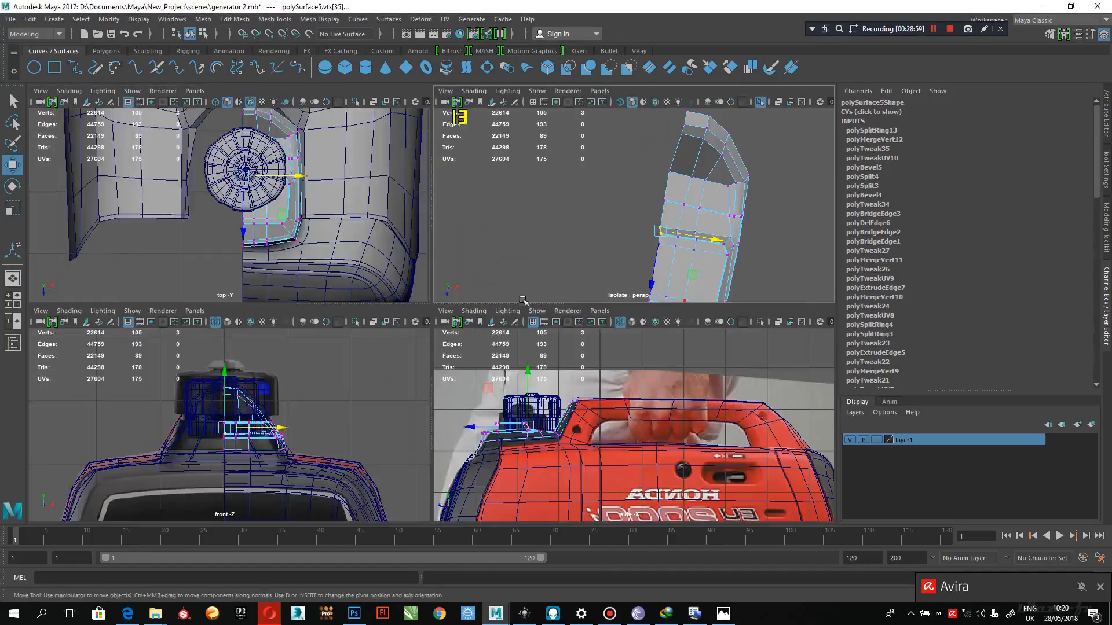
key(space)
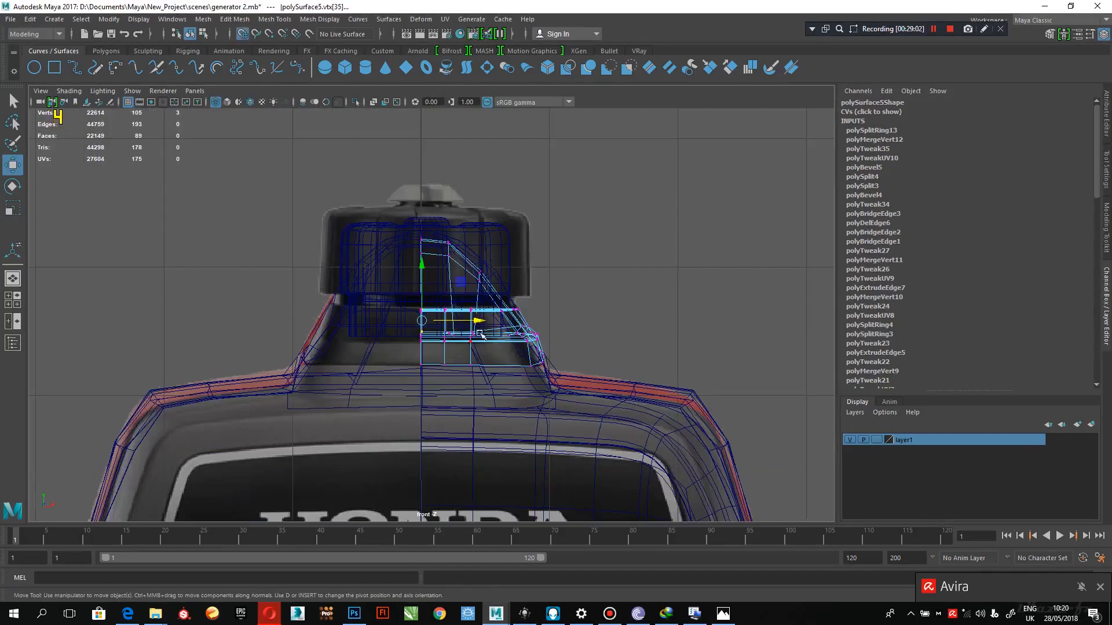
drag(478, 320, 349, 320)
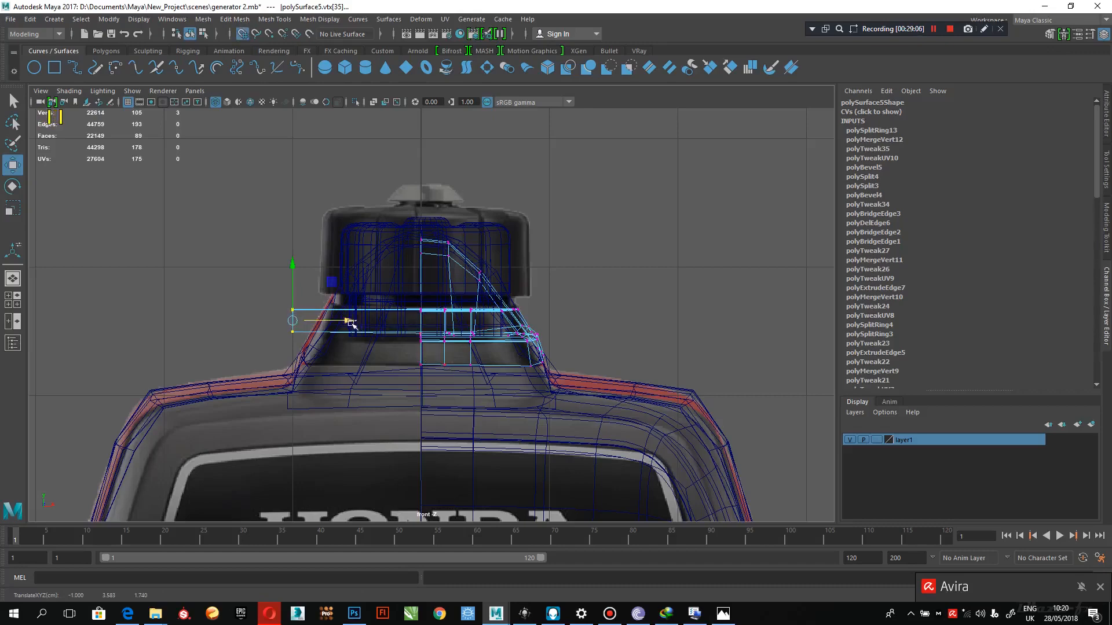
drag(351, 321, 439, 319)
key(space)
key(space)
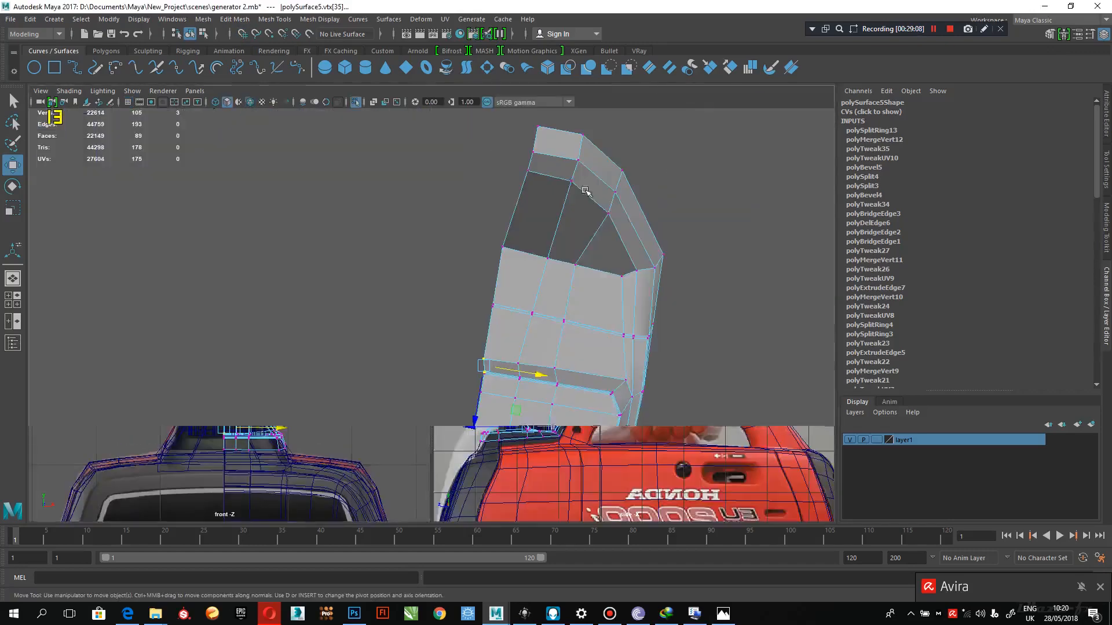
Mirror the half cap base across world X and set the merge threshold to 0.001
right_drag(606, 191, 639, 168)
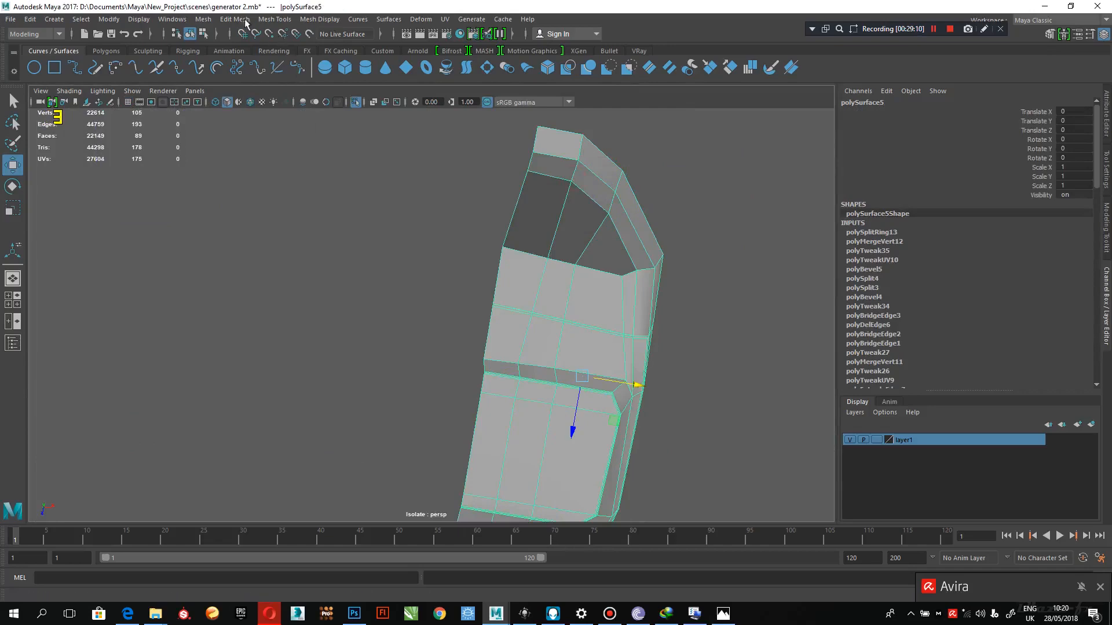
click(205, 19)
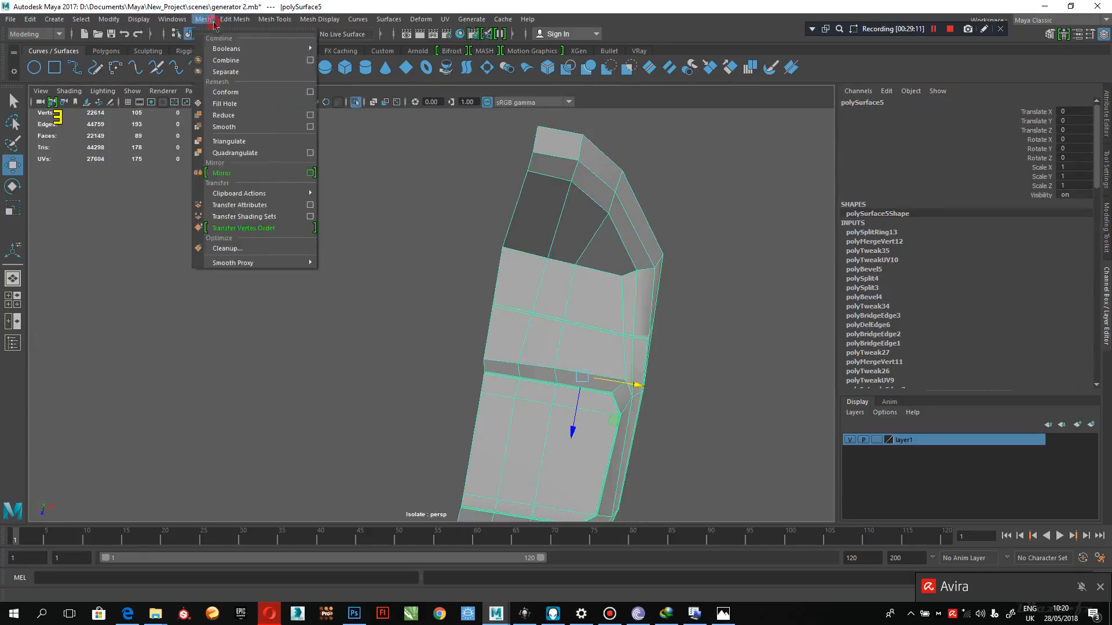
click(249, 170)
scroll(572, 334, down, 2)
alt+drag(558, 312, 560, 283)
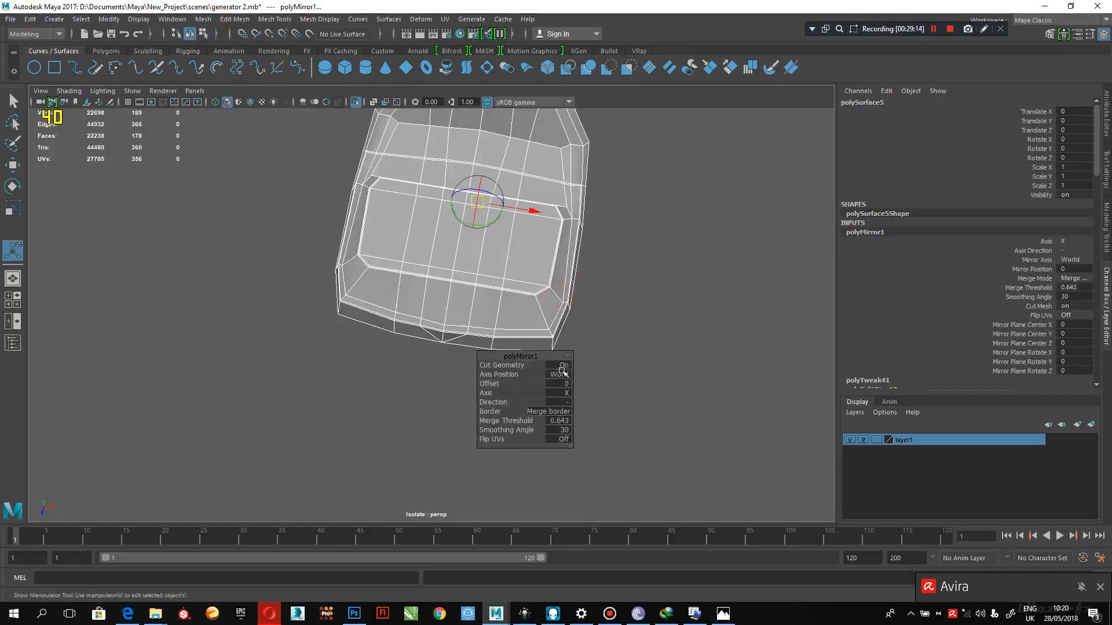
click(558, 422)
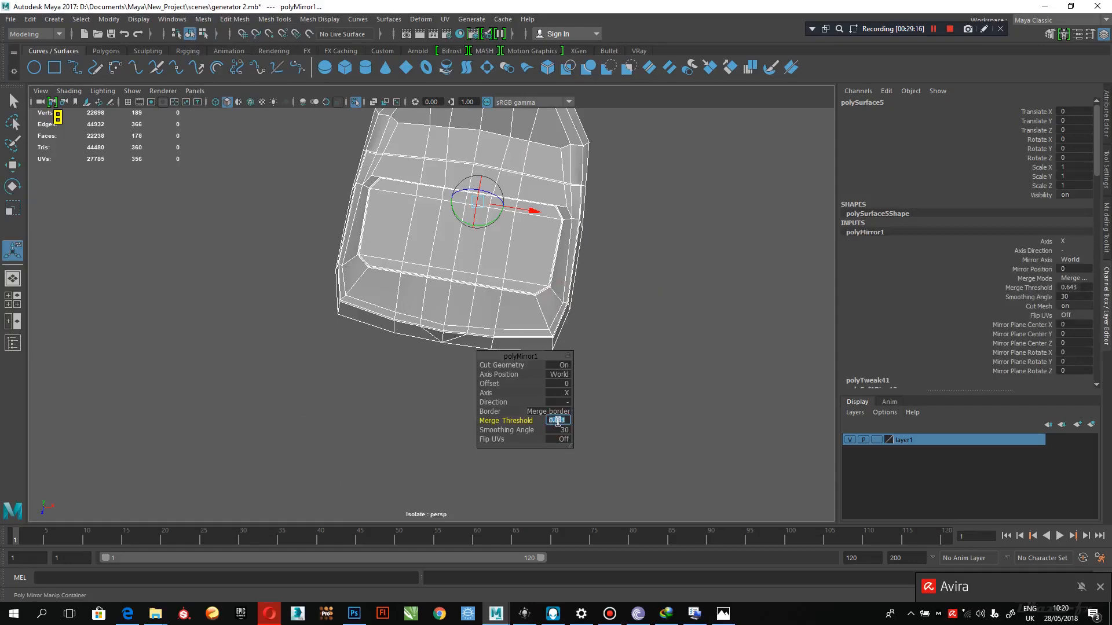
text(.001)
key(Return)
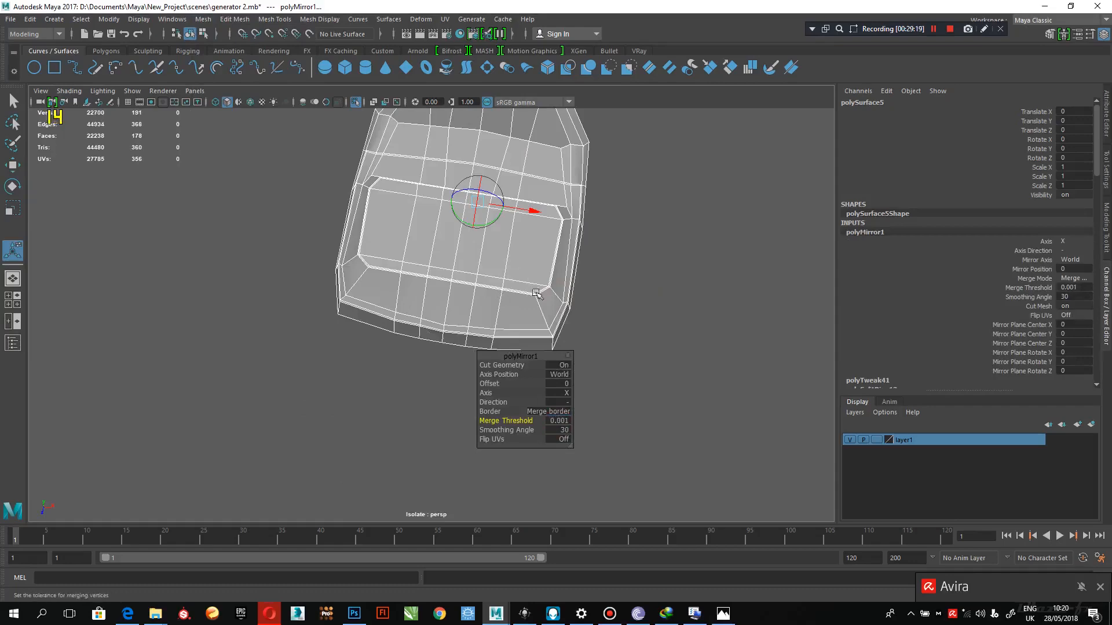
Examine the mirrored cap base's ledge, centre seam and front rim without a selection
alt+middle_drag(532, 289, 542, 389)
right_drag(522, 208, 551, 181)
click(615, 166)
key(q)
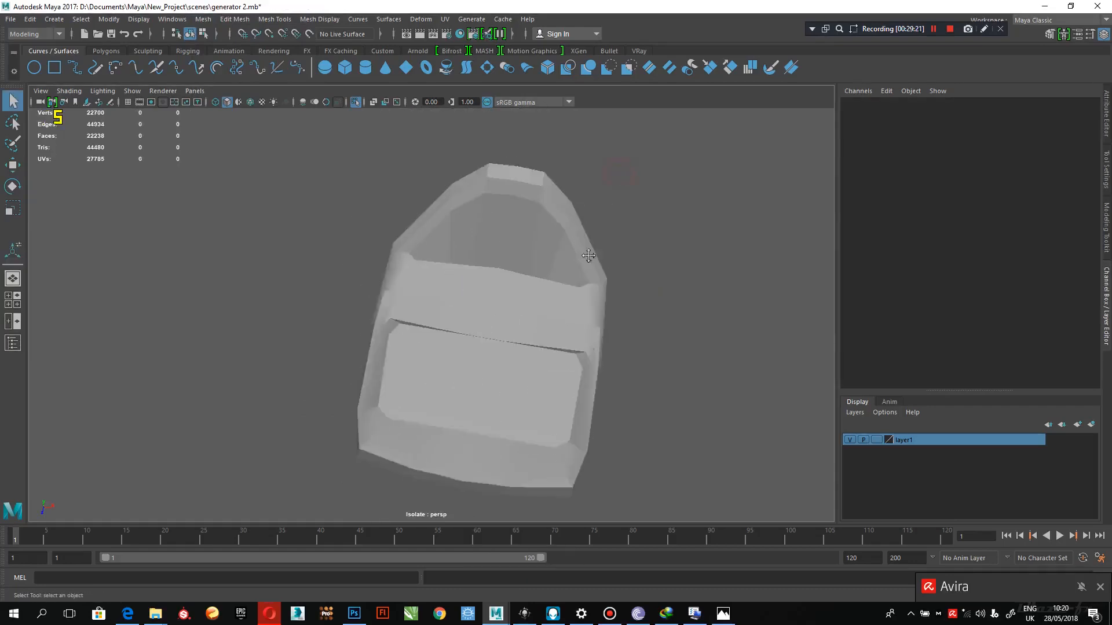
alt+middle_drag(589, 255, 585, 174)
alt+right_drag(584, 174, 580, 253)
mouse_move(561, 307)
alt+mouse_down()
mouse_move(550, 277)
mouse_move(568, 298)
mouse_move(542, 308)
alt+mouse_up()
click(570, 247)
Adjust the front-rim vertices beside the cap base's centre seam slightly along Z, and check the whole part in object mode
alt+middle_drag(466, 404, 507, 357)
right_drag(405, 272, 368, 281)
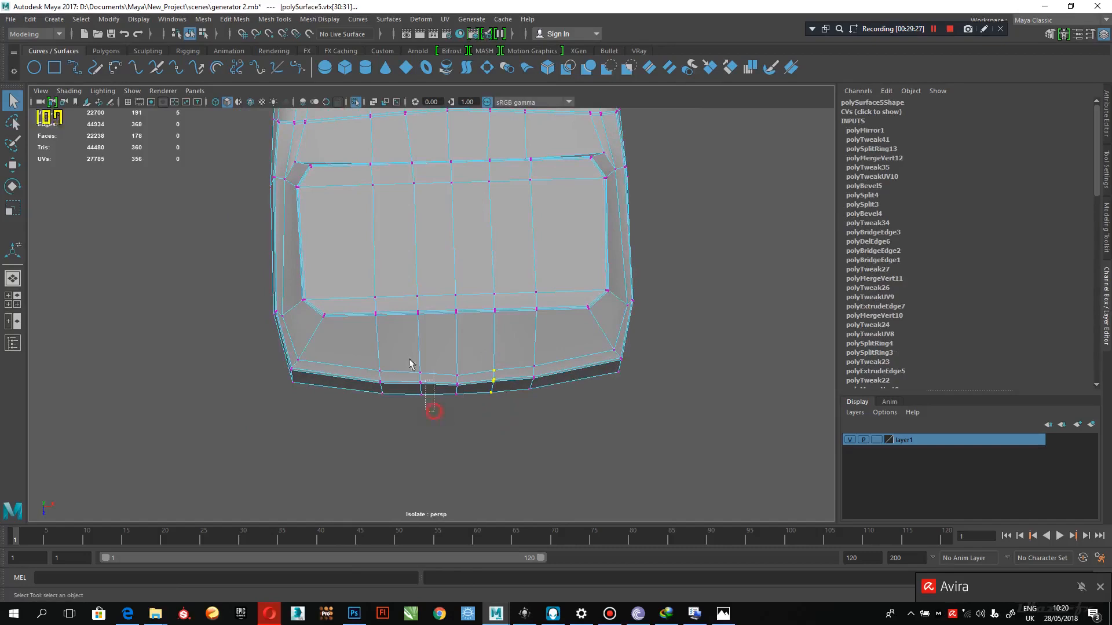
key(w)
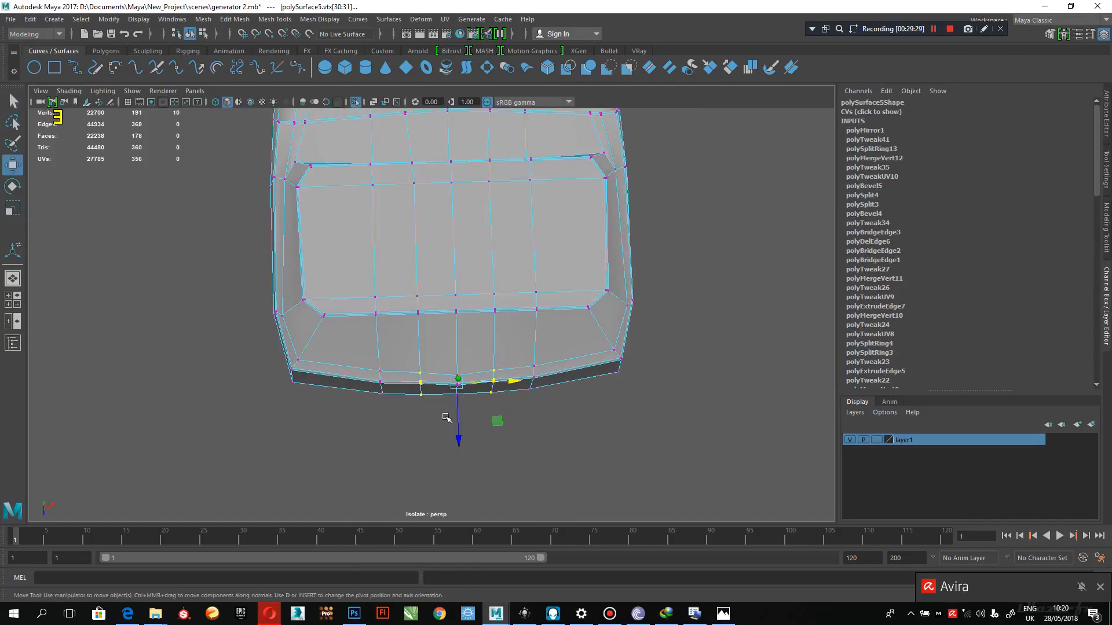
drag(456, 426, 457, 426)
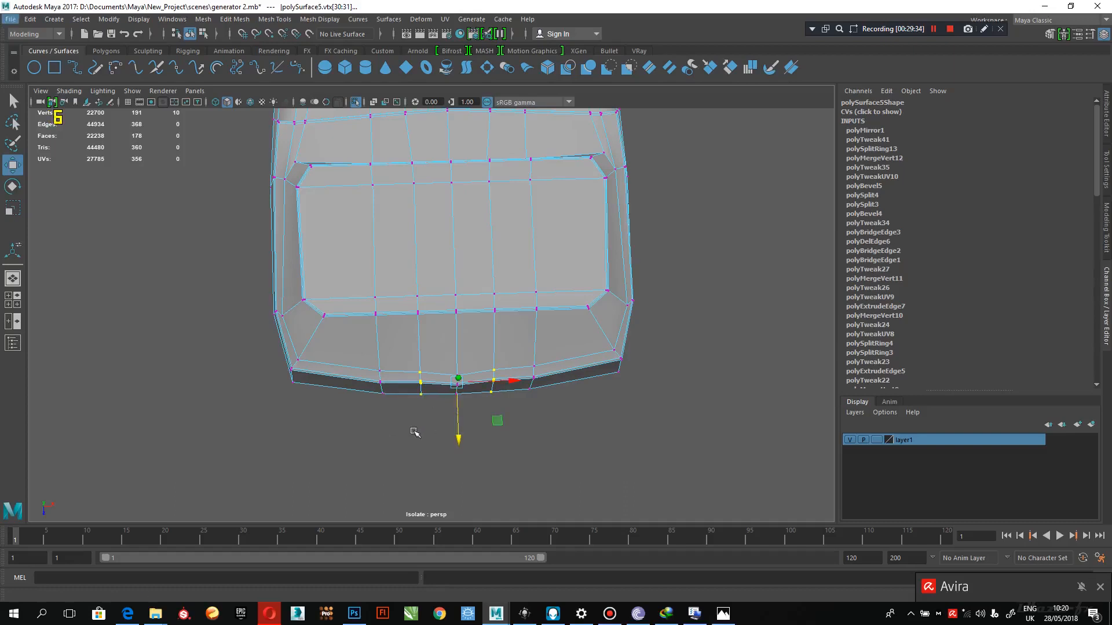
click(472, 413)
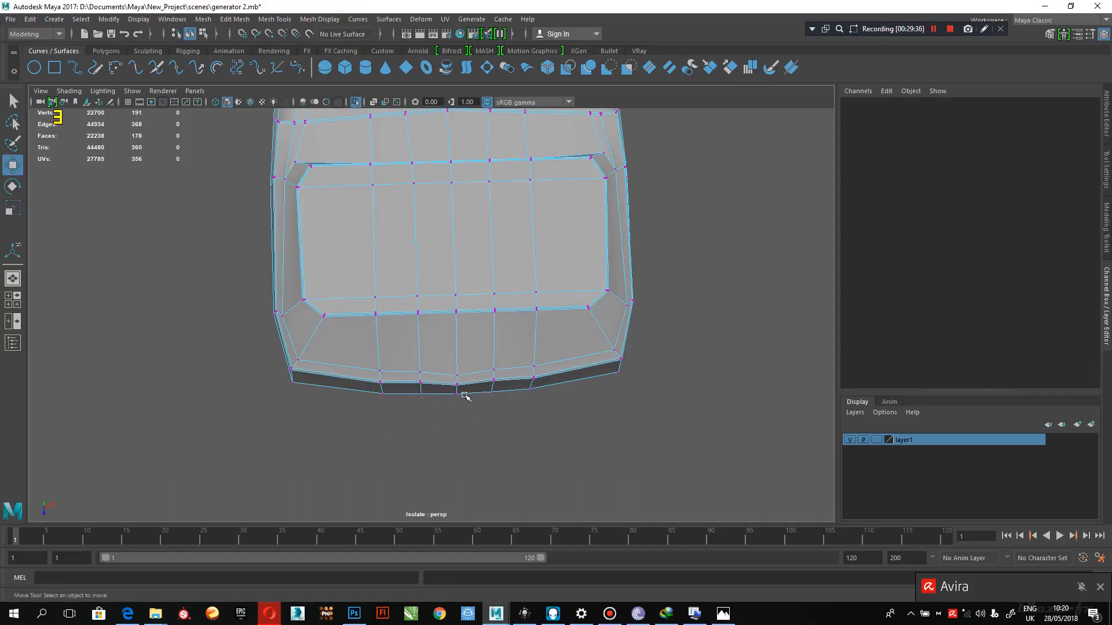
drag(457, 381, 402, 461)
right_drag(498, 207, 550, 185)
alt+middle_drag(611, 227, 689, 340)
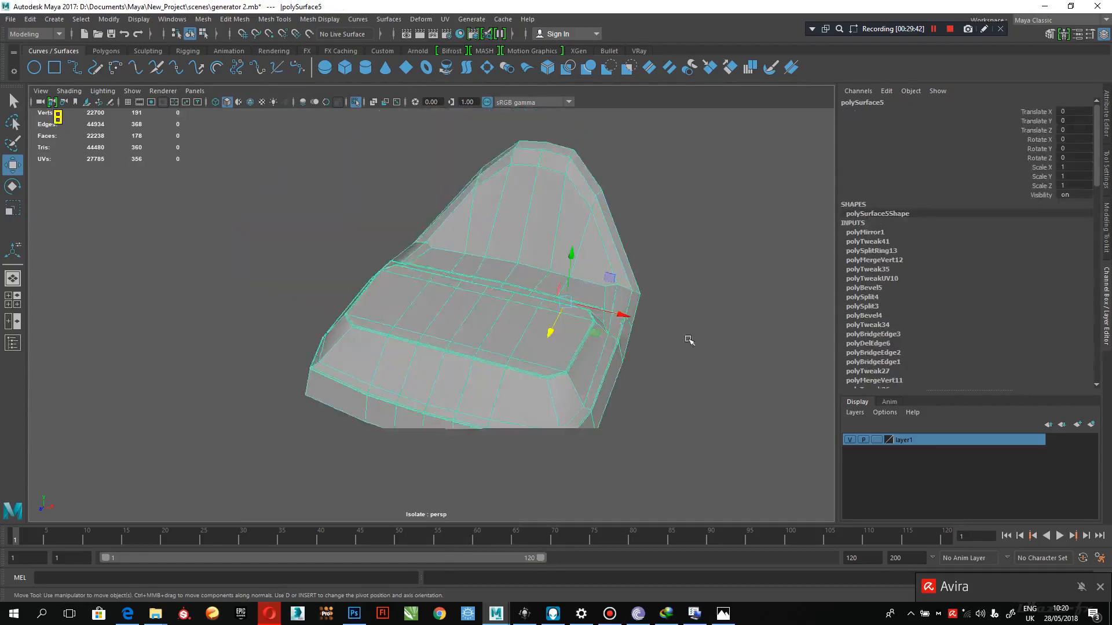
scroll(689, 340, down, 3)
alt+drag(598, 288, 616, 230)
click(615, 229)
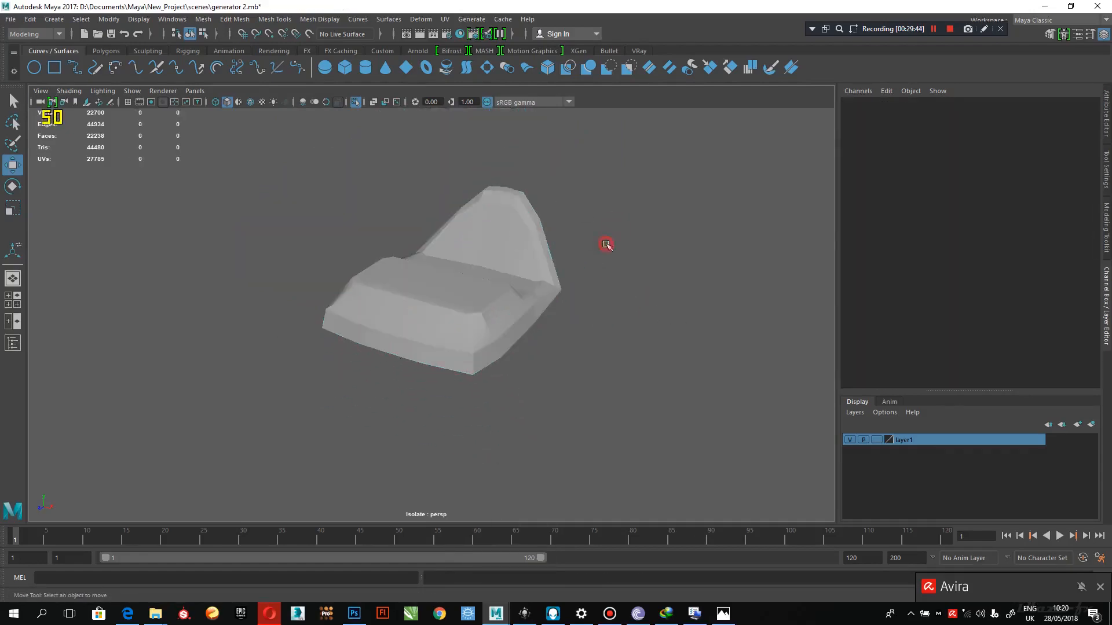
End the isolation of the fuel cap base and display the base with smooth mesh preview on the full generator
key(ctrl+1)
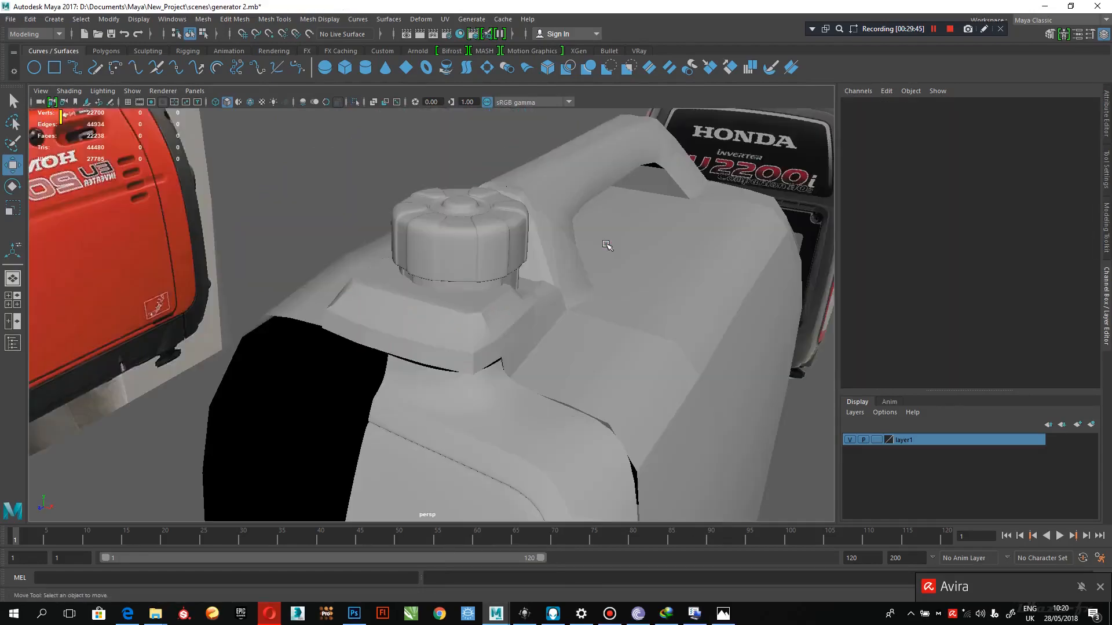
click(463, 321)
click(372, 167)
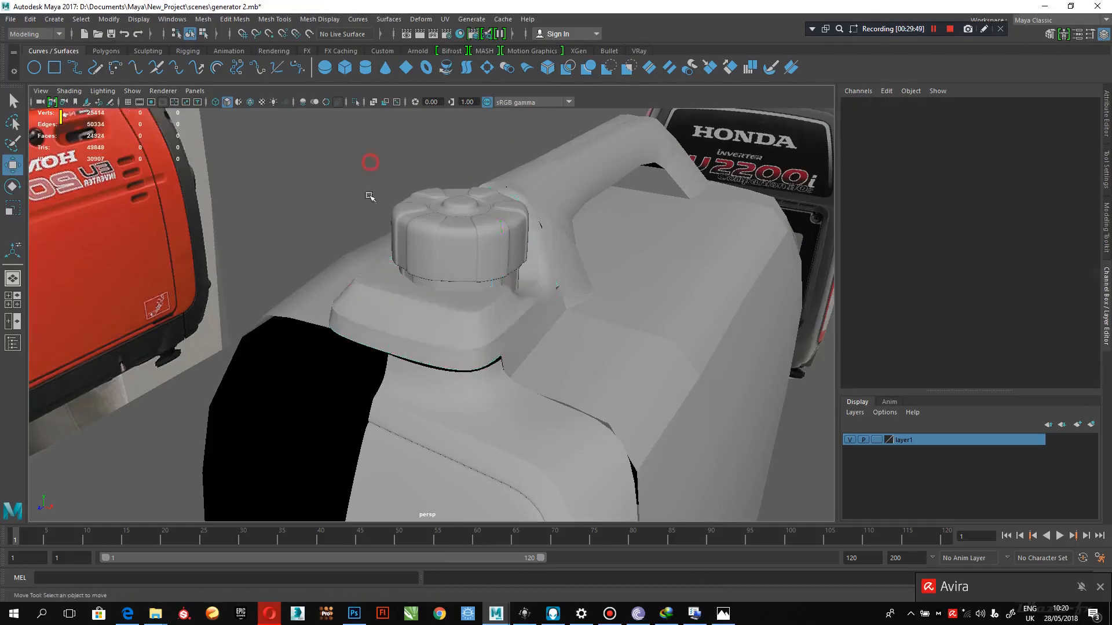
alt+drag(372, 169, 563, 198)
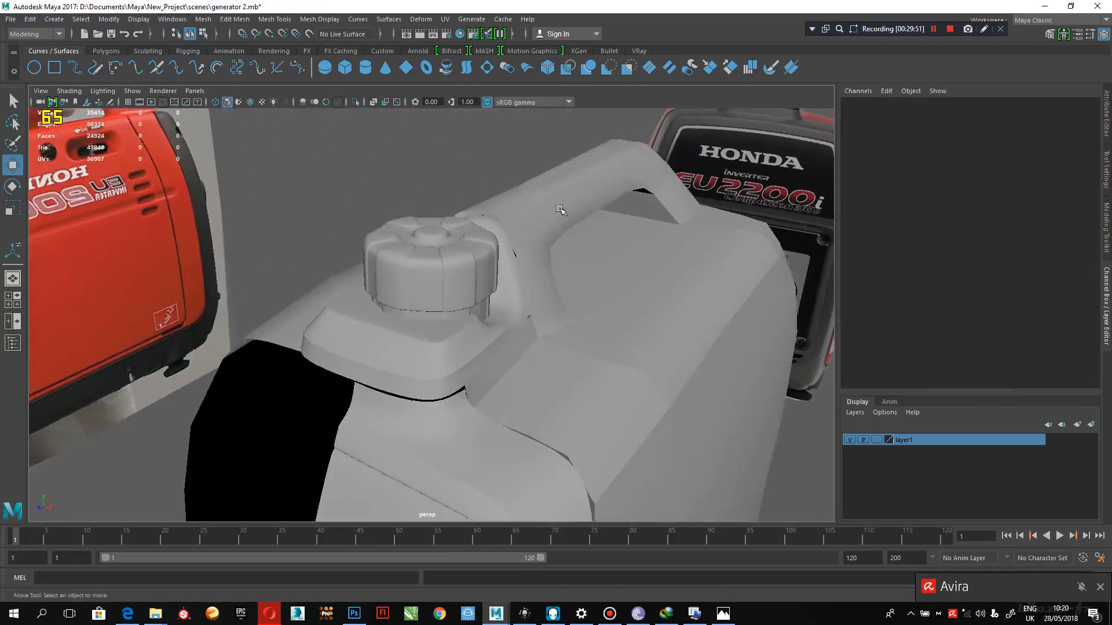
Display both halves of the generator's top shell and handle with smooth mesh preview, and check the result without a selection
click(564, 197)
alt+drag(586, 283, 589, 284)
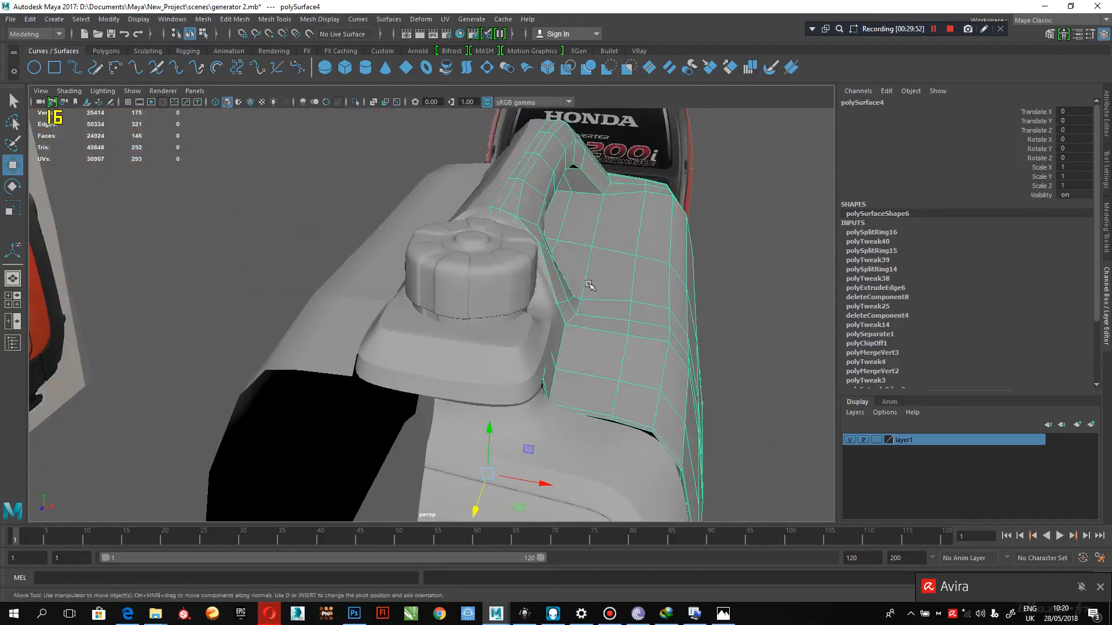
key(3)
key(ctrl+shift+d)
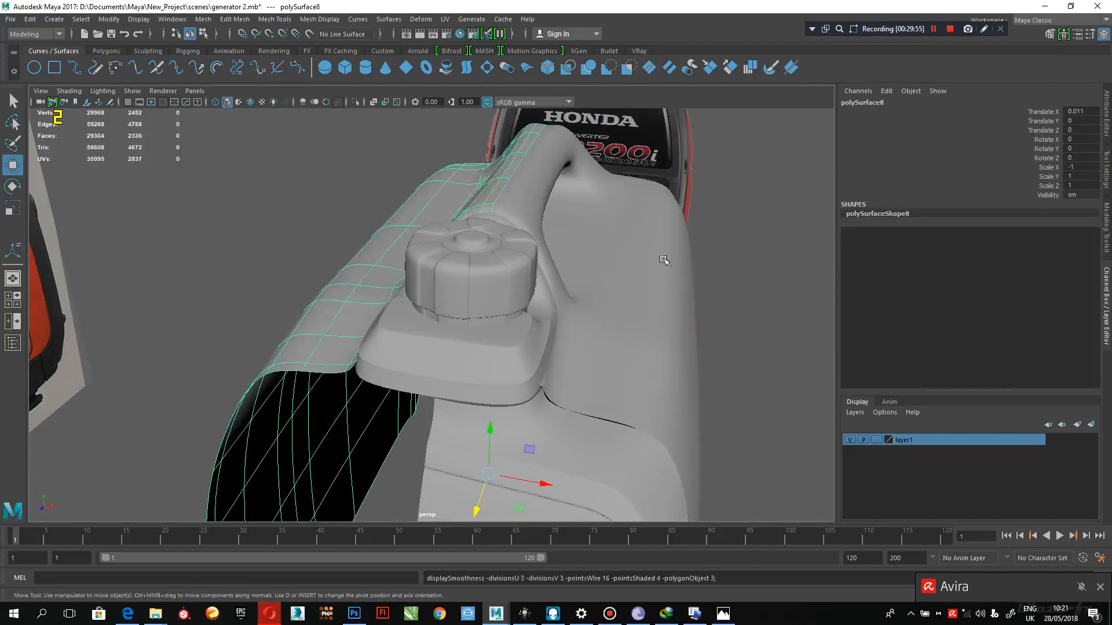
click(736, 275)
alt+drag(732, 276, 550, 277)
alt+right_drag(672, 313, 524, 309)
alt+drag(524, 308, 466, 242)
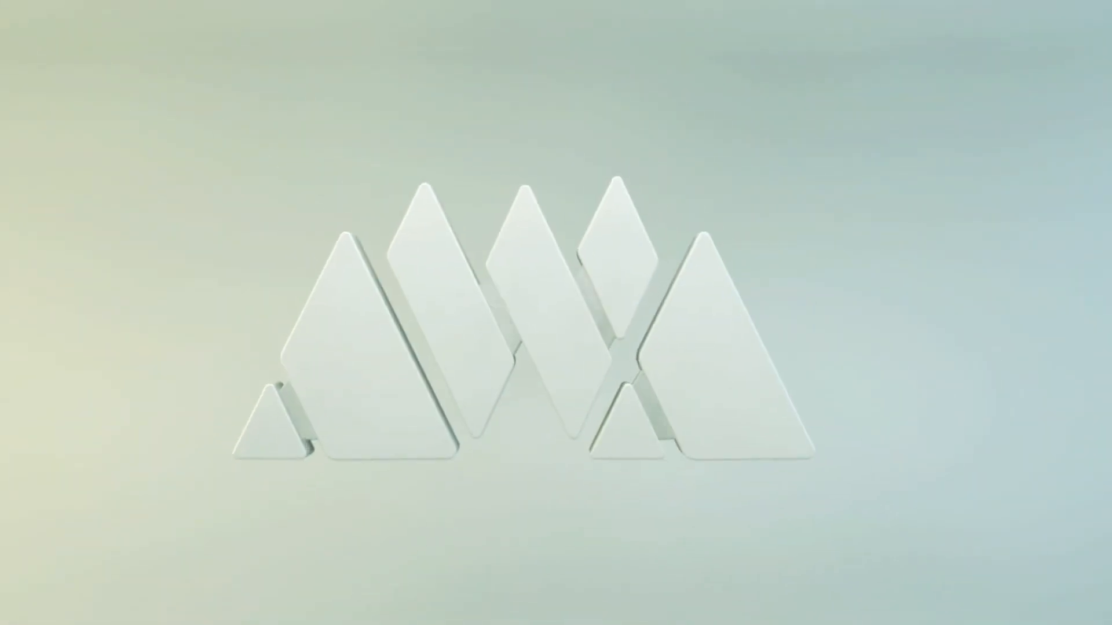